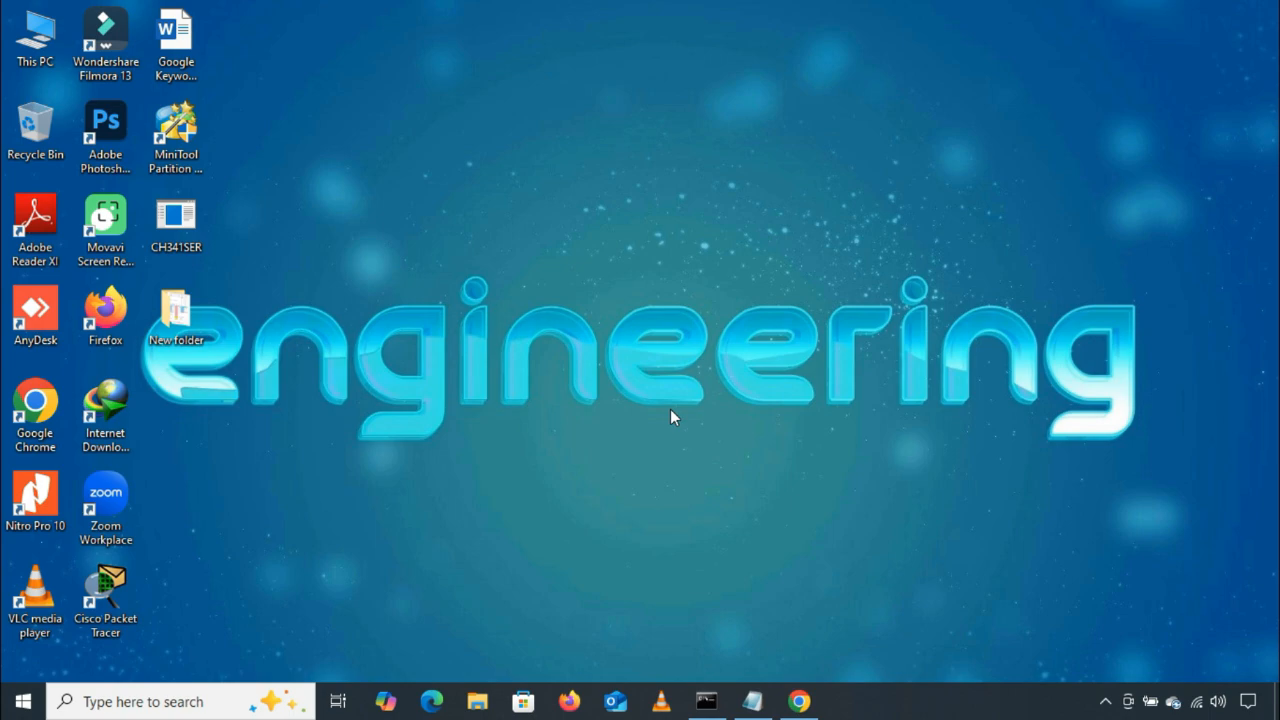
{"action": "left_click", "coordinate": [799, 701]}
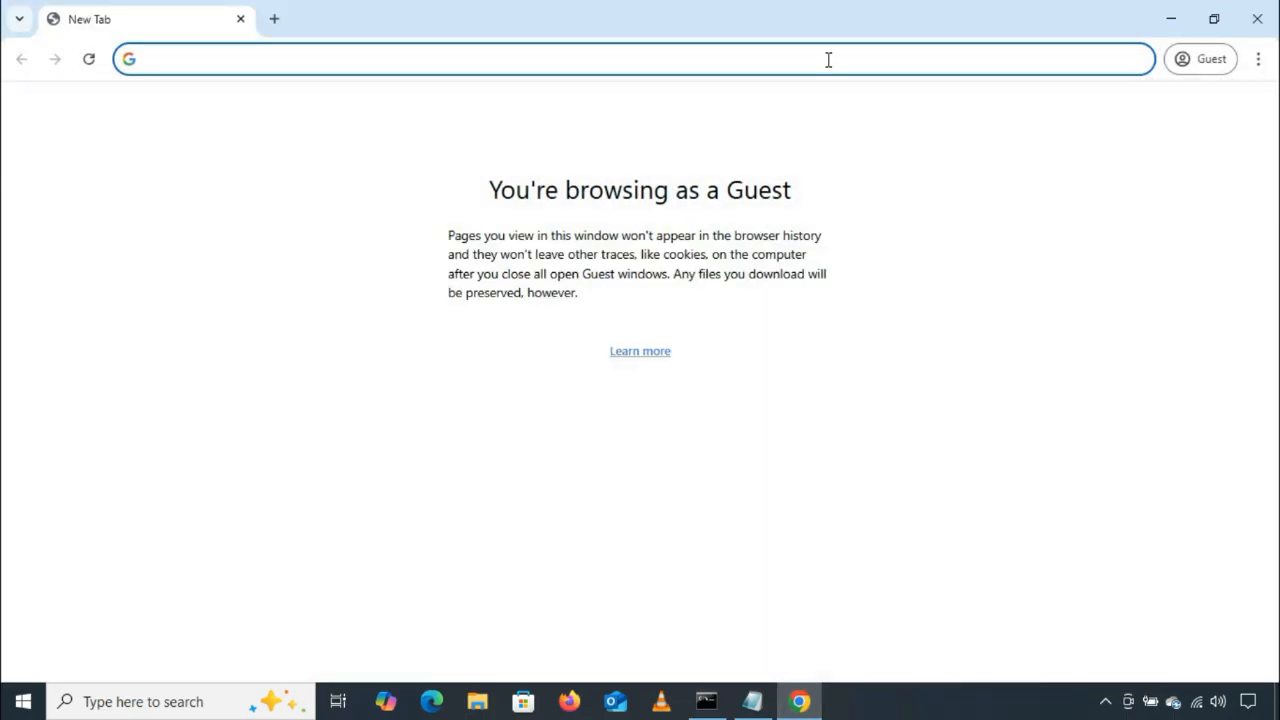
{"action": "type", "text": "https"}
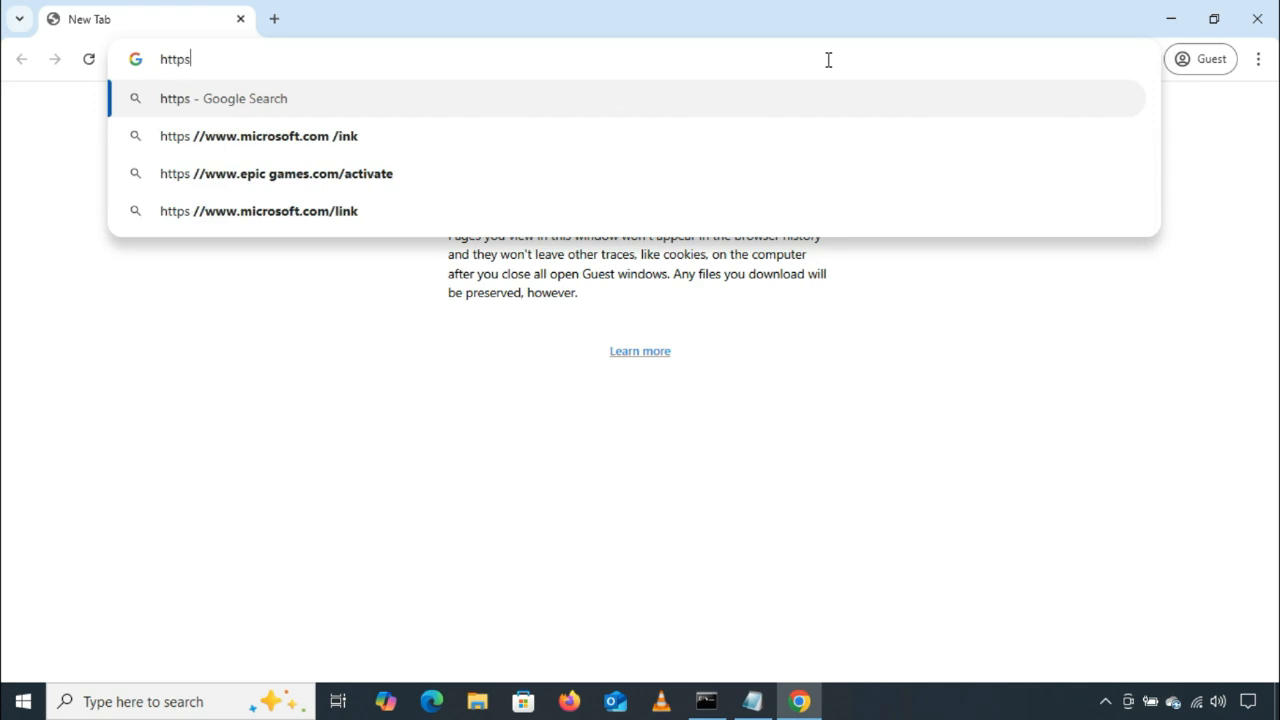
{"action": "type", "text": "://10.0."}
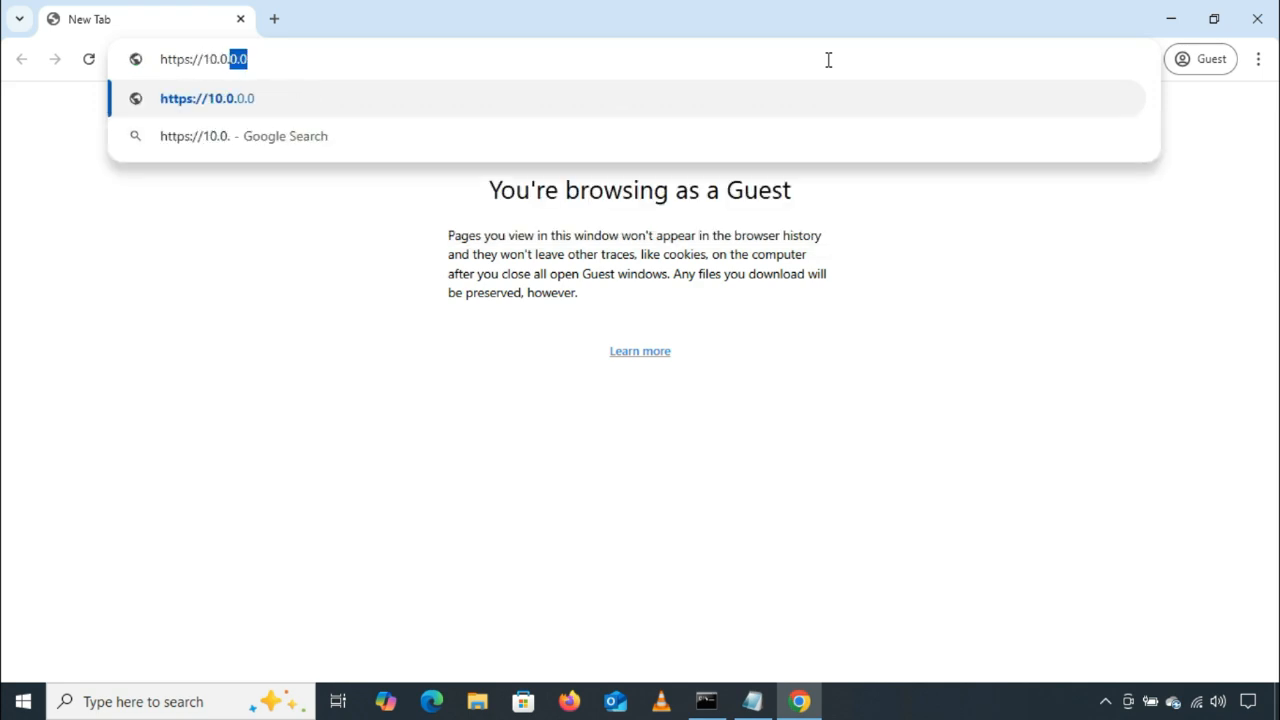
{"action": "type", "text": "2.152"}
{"action": "key", "text": "Return"}
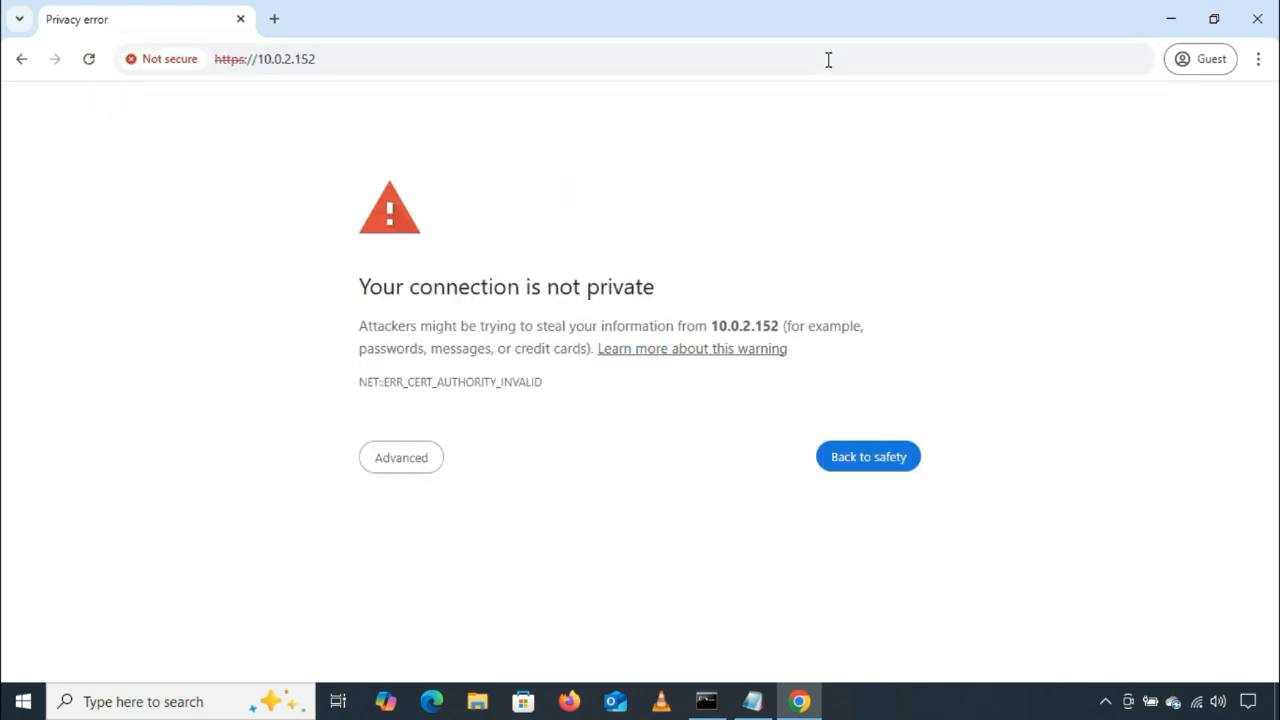
{"action": "left_click", "coordinate": [428, 466]}
{"action": "left_click", "coordinate": [472, 603]}
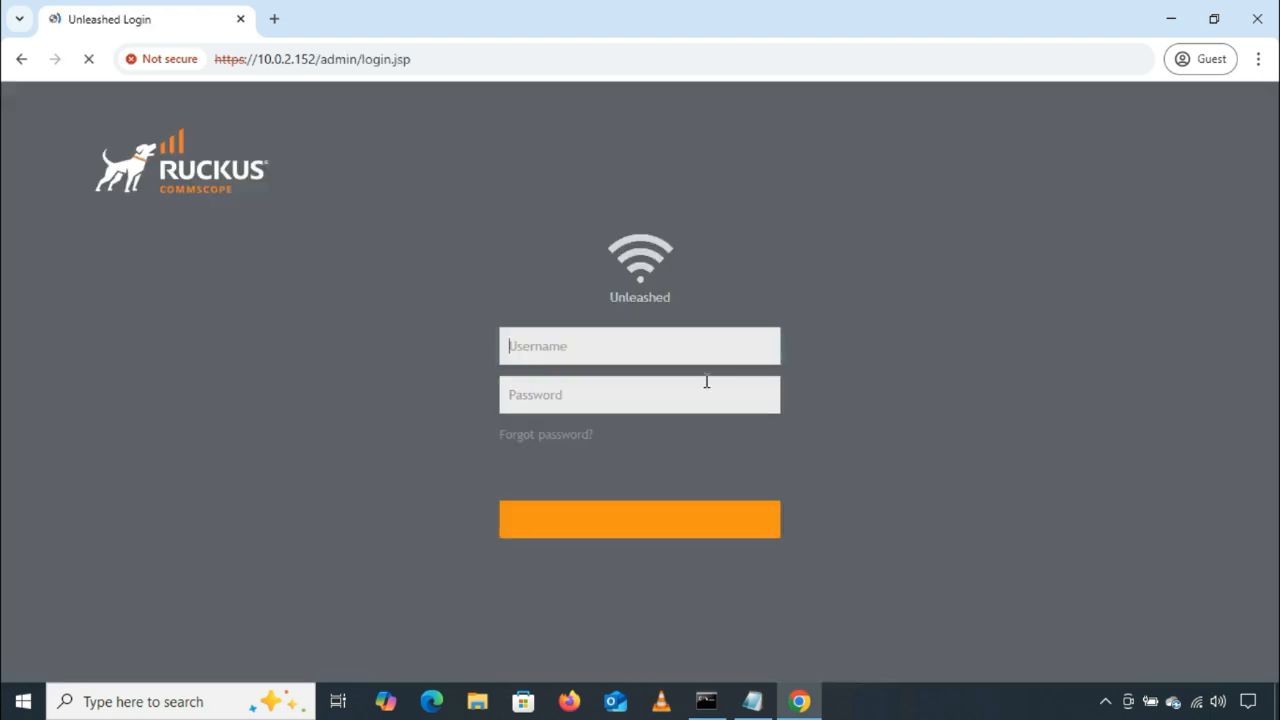
Step: Log in to the Unleashed controller with the username admin and the account password
{"action": "left_click", "coordinate": [718, 389]}
{"action": "type", "text": "admin"}
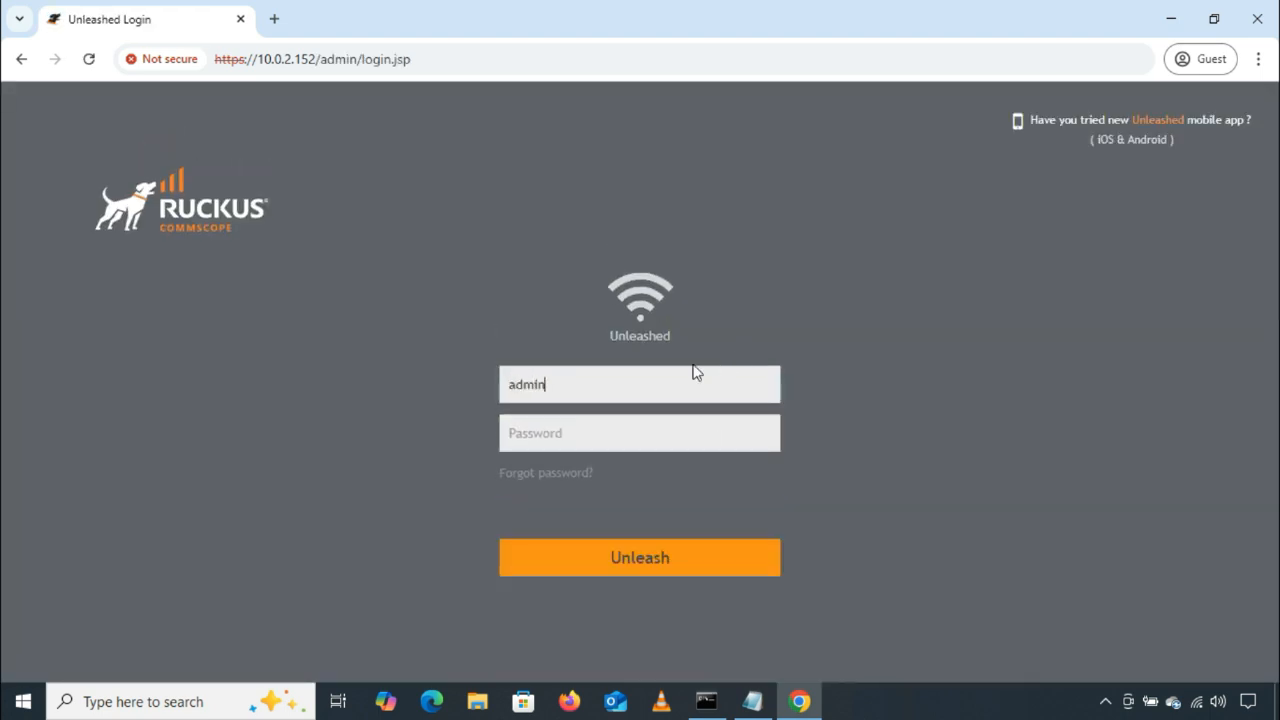
{"action": "key", "text": "Tab"}
{"action": "type", "text": "*********"}
{"action": "left_click", "coordinate": [708, 556]}
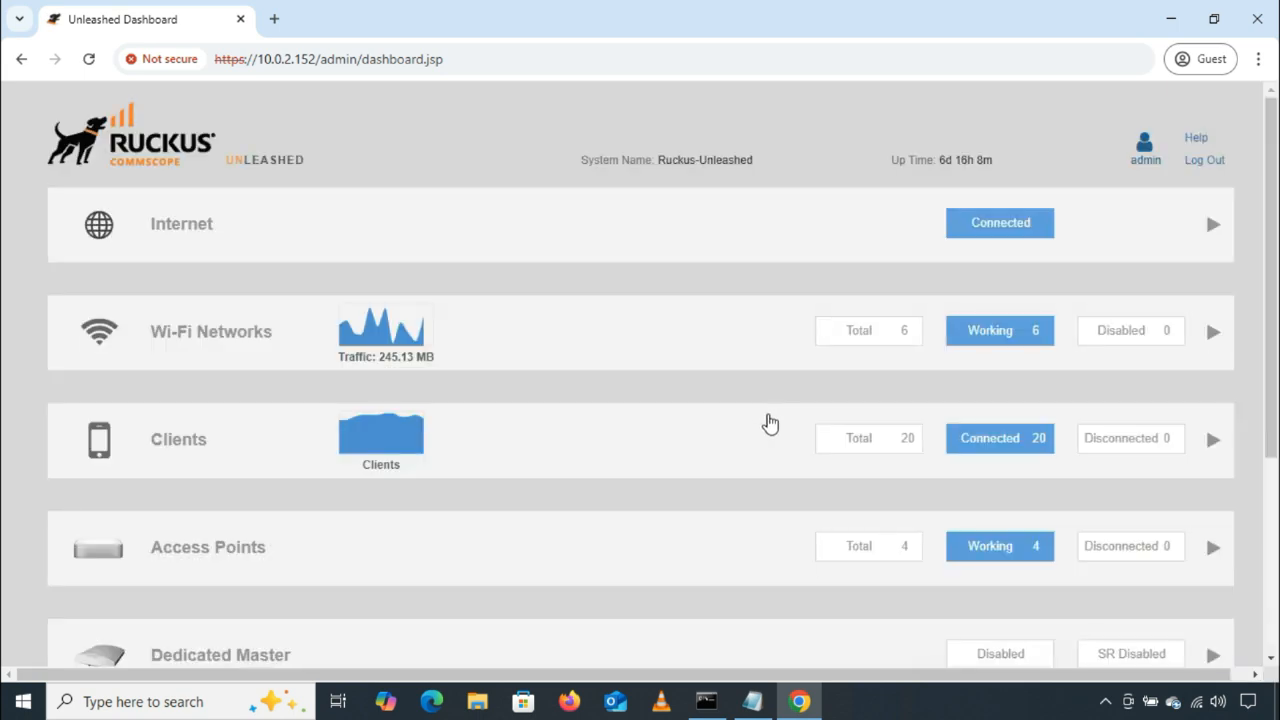
Step: Open the Access Control settings among the Services of the Admin & Services section
{"action": "scroll", "coordinate": [758, 425], "scroll_direction": "down", "scroll_amount": 3}
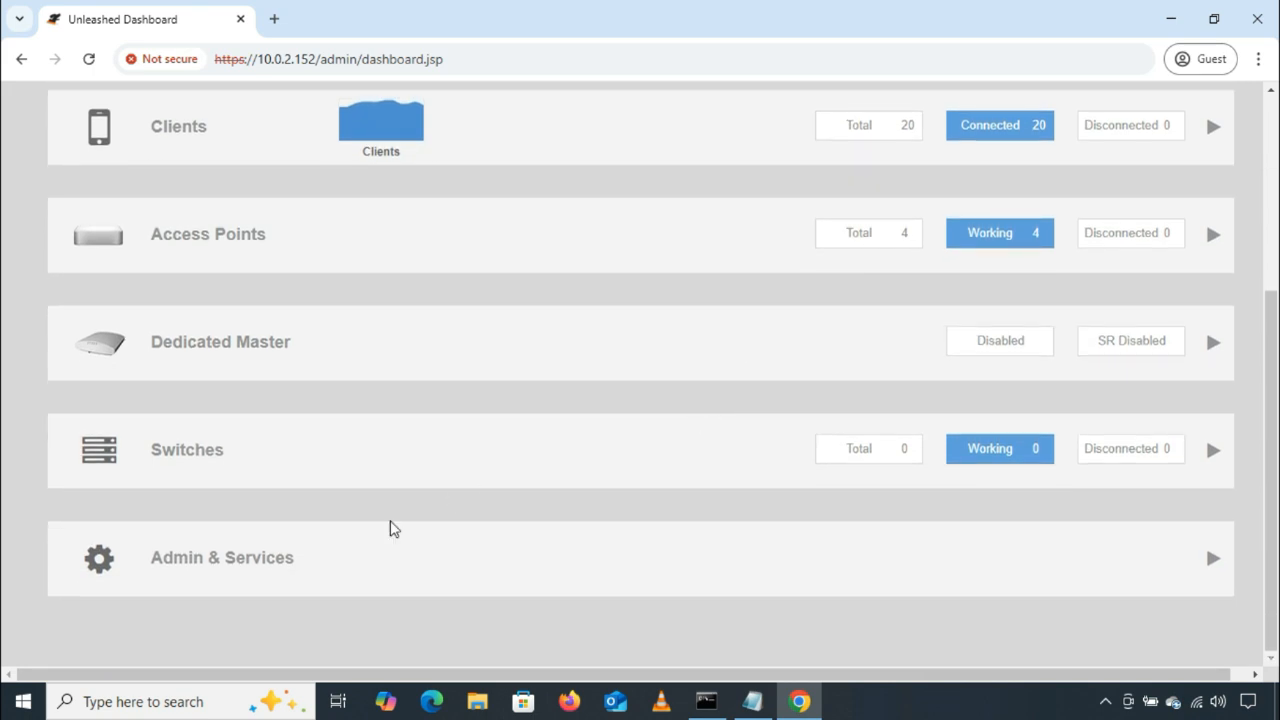
{"action": "left_click", "coordinate": [363, 560]}
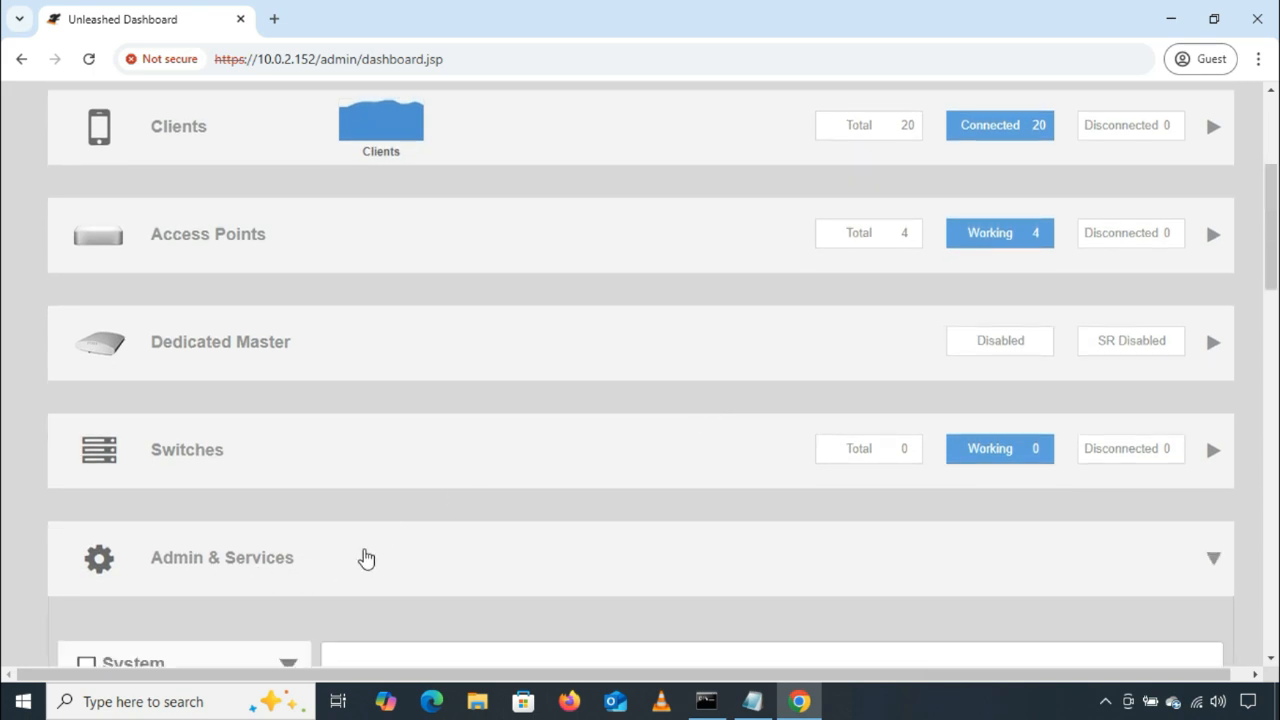
{"action": "scroll", "coordinate": [311, 540], "scroll_direction": "down", "scroll_amount": 2}
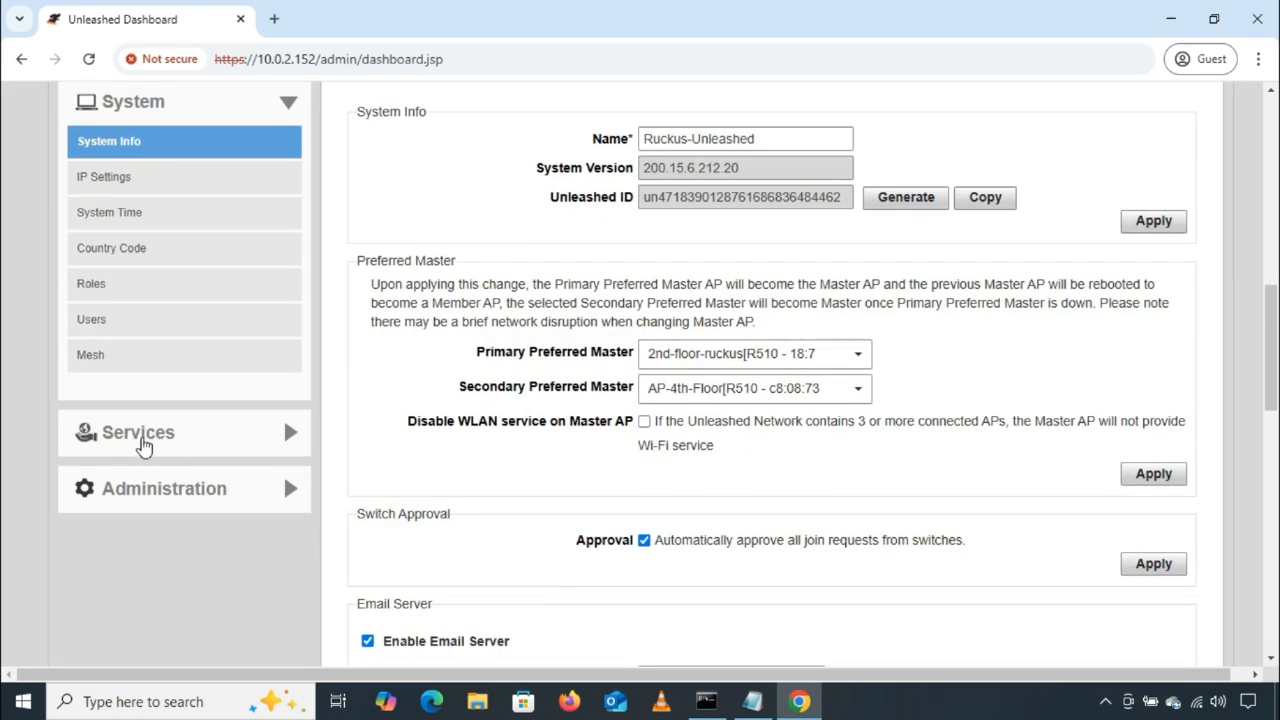
{"action": "left_click", "coordinate": [177, 437]}
{"action": "scroll", "coordinate": [249, 446], "scroll_direction": "up", "scroll_amount": 2}
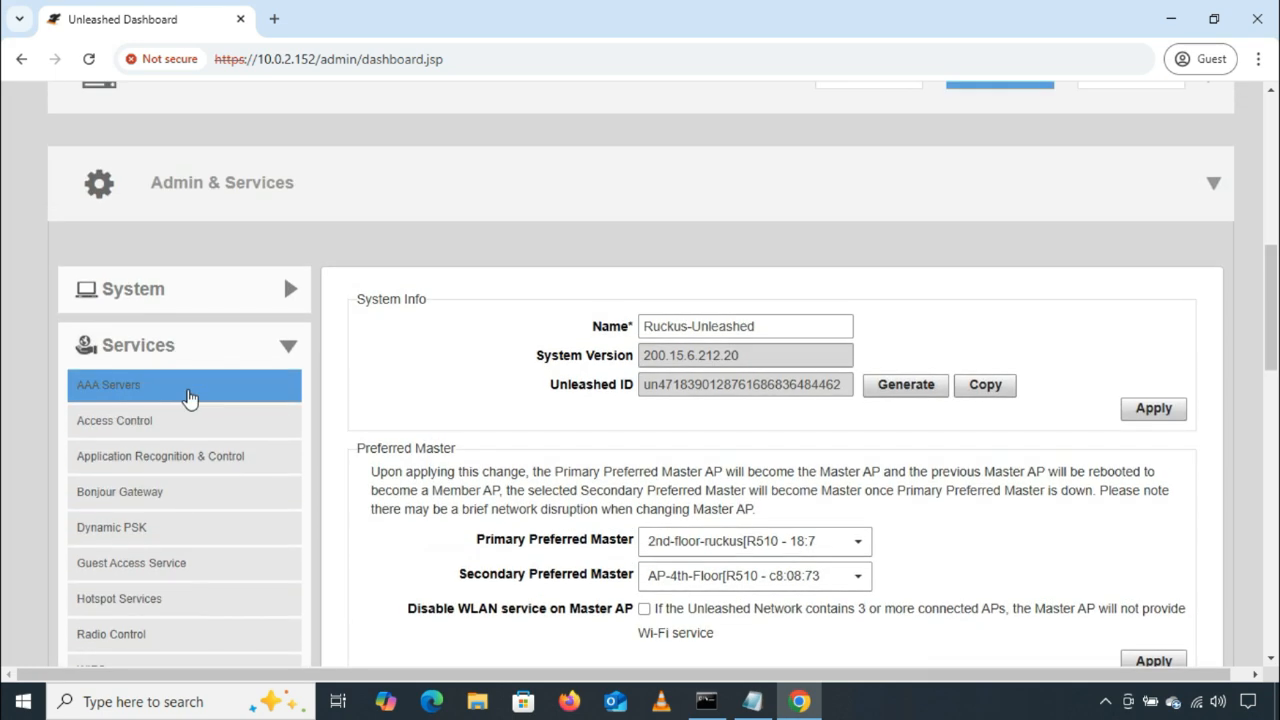
{"action": "left_click", "coordinate": [155, 420]}
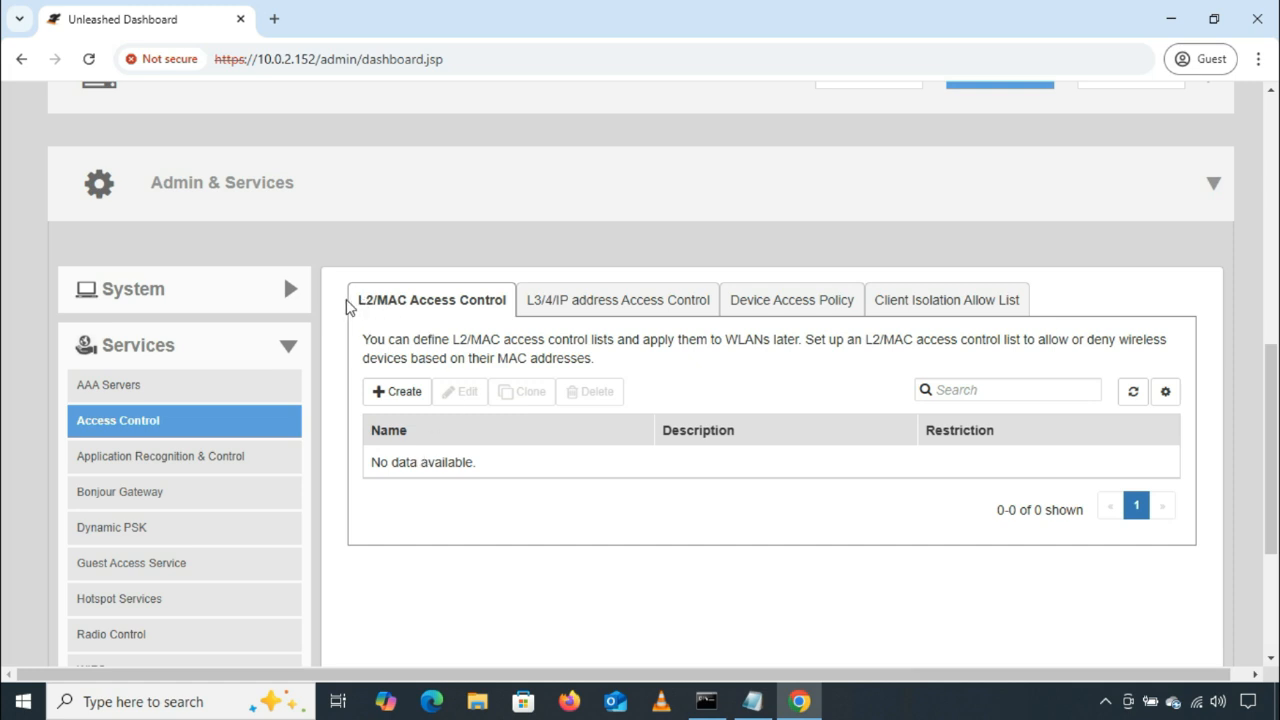
Step: Review the L3/4/IP address, Device Access Policy and Client Isolation Allow List pages, and read the L2/MAC Access Control description
{"action": "left_click_drag", "start_coordinate": [350, 298], "coordinate": [723, 314]}
{"action": "left_click", "coordinate": [629, 300]}
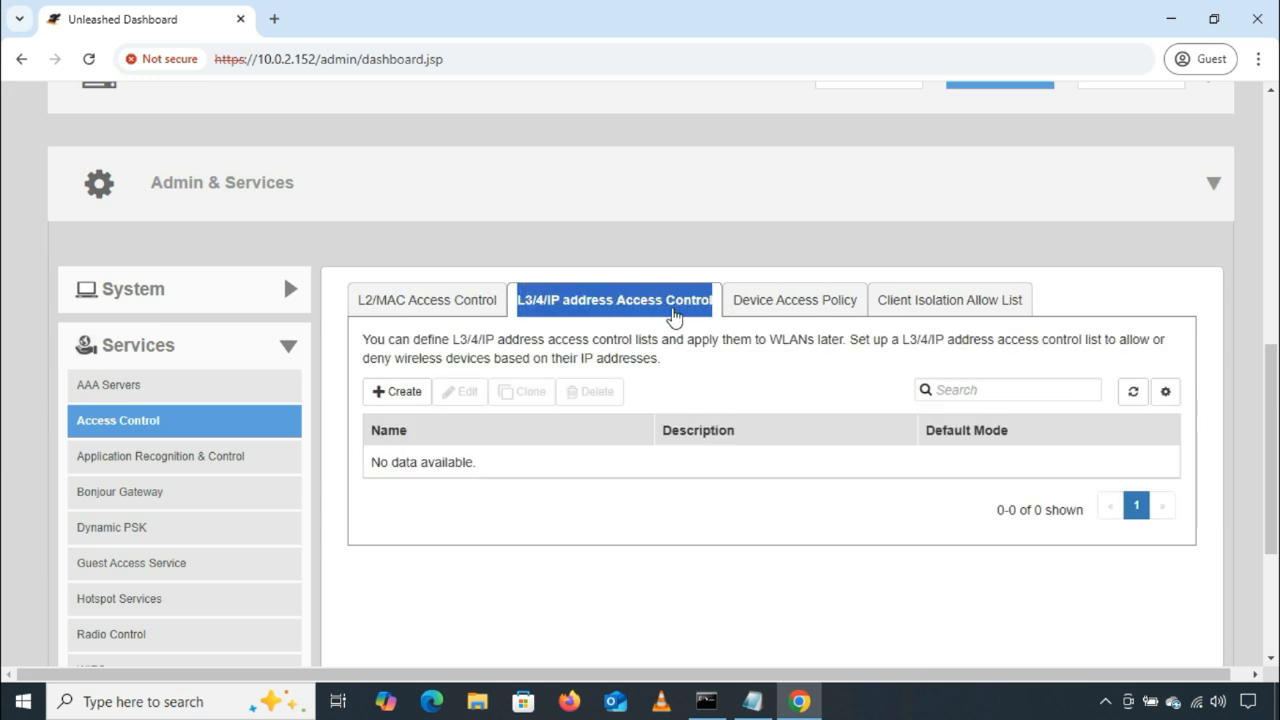
{"action": "left_click", "coordinate": [778, 305]}
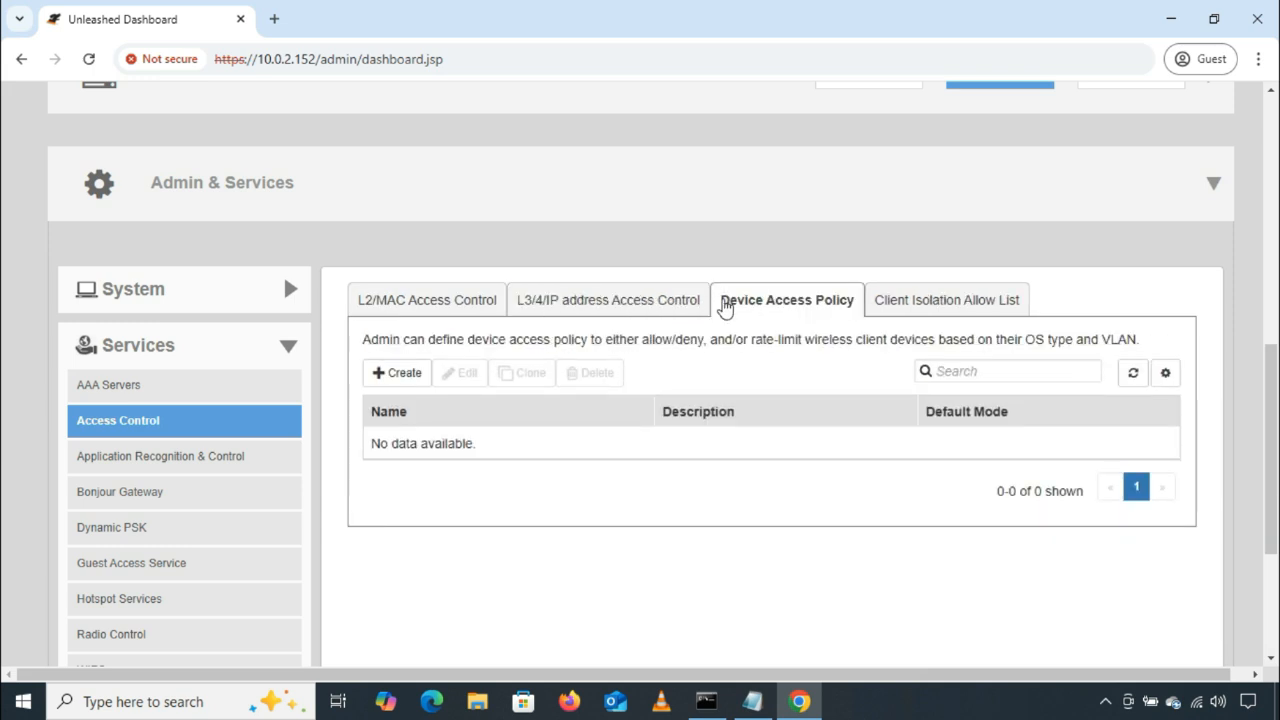
{"action": "left_click_drag", "start_coordinate": [722, 305], "coordinate": [1026, 311]}
{"action": "left_click", "coordinate": [871, 311]}
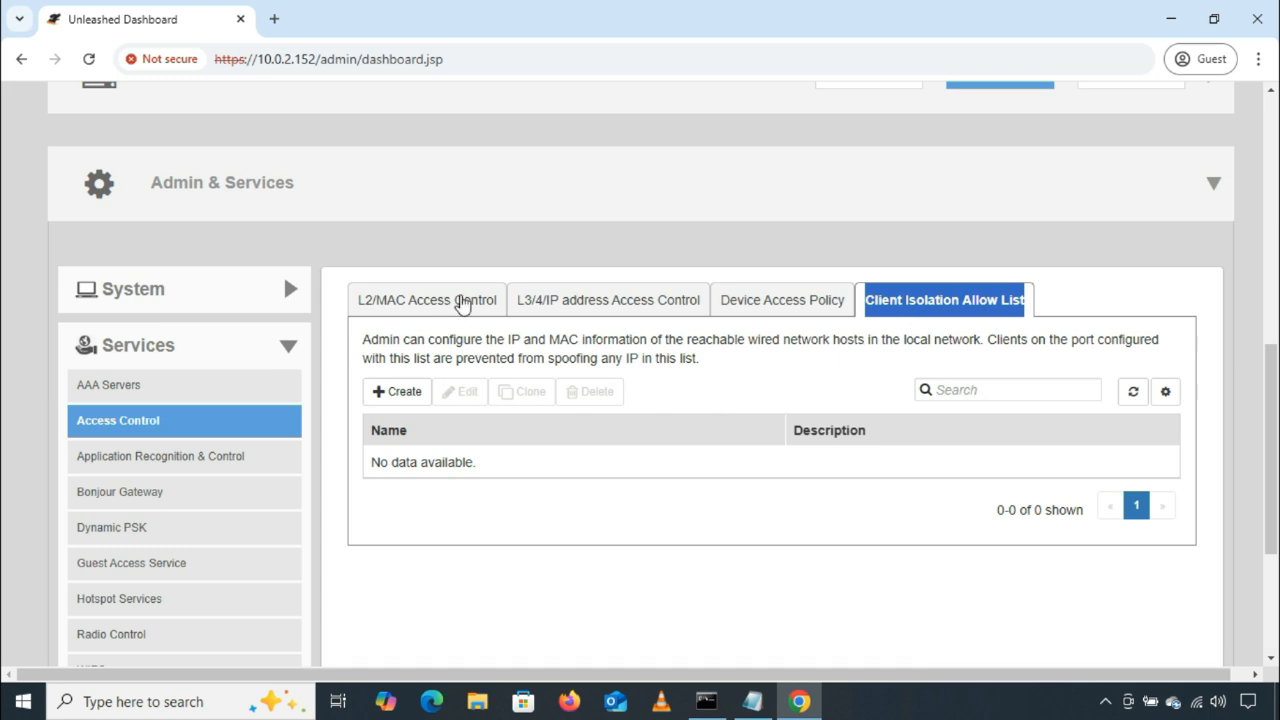
{"action": "left_click", "coordinate": [460, 300]}
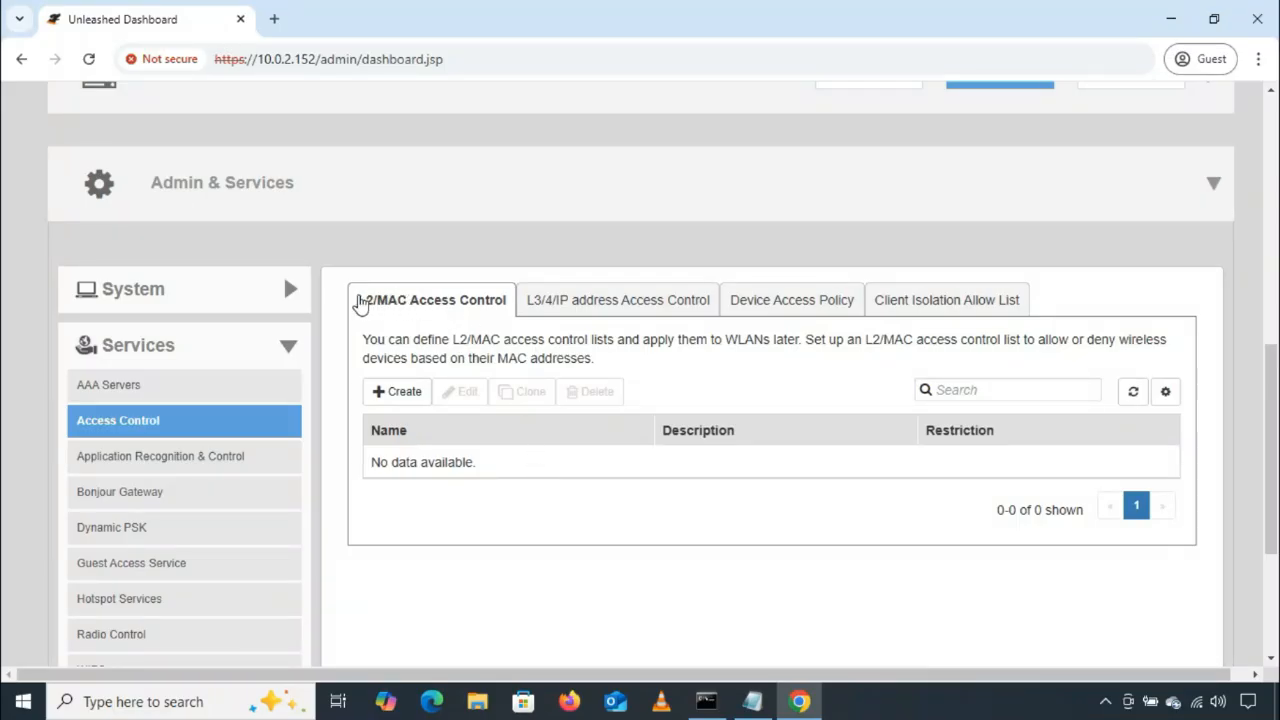
{"action": "left_click_drag", "start_coordinate": [359, 302], "coordinate": [510, 302]}
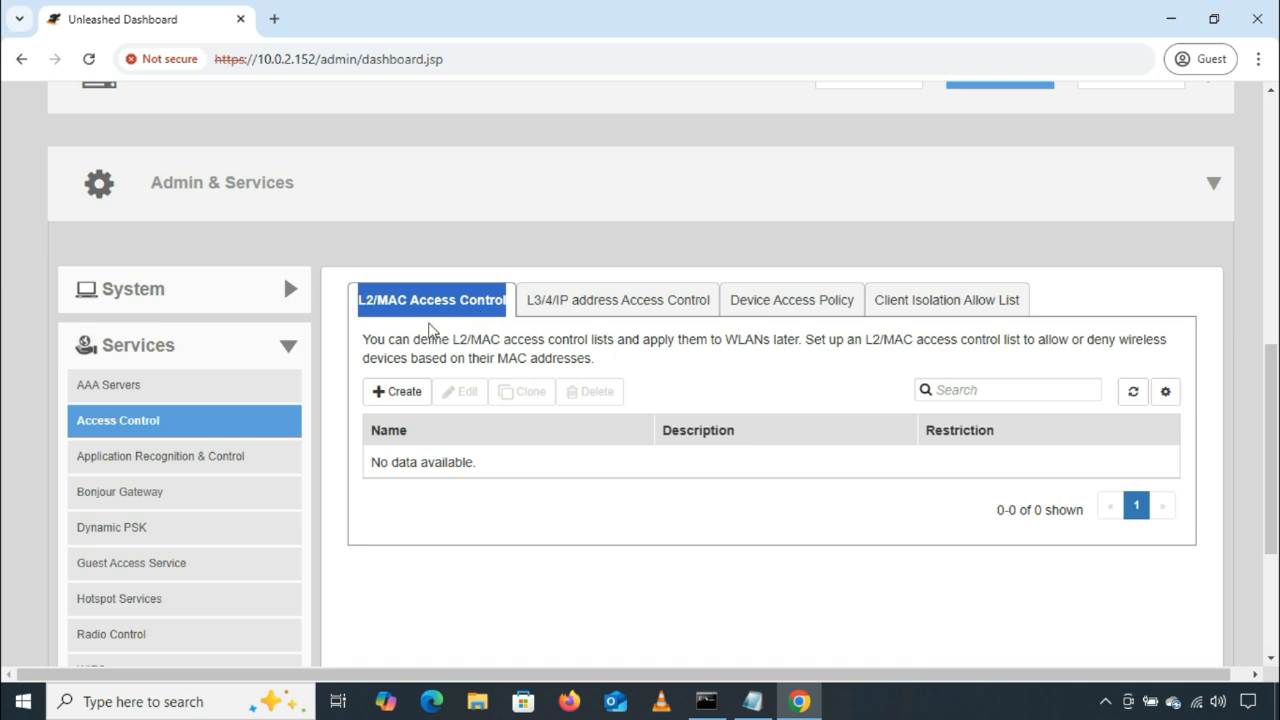
{"action": "left_click_drag", "start_coordinate": [363, 340], "coordinate": [800, 366]}
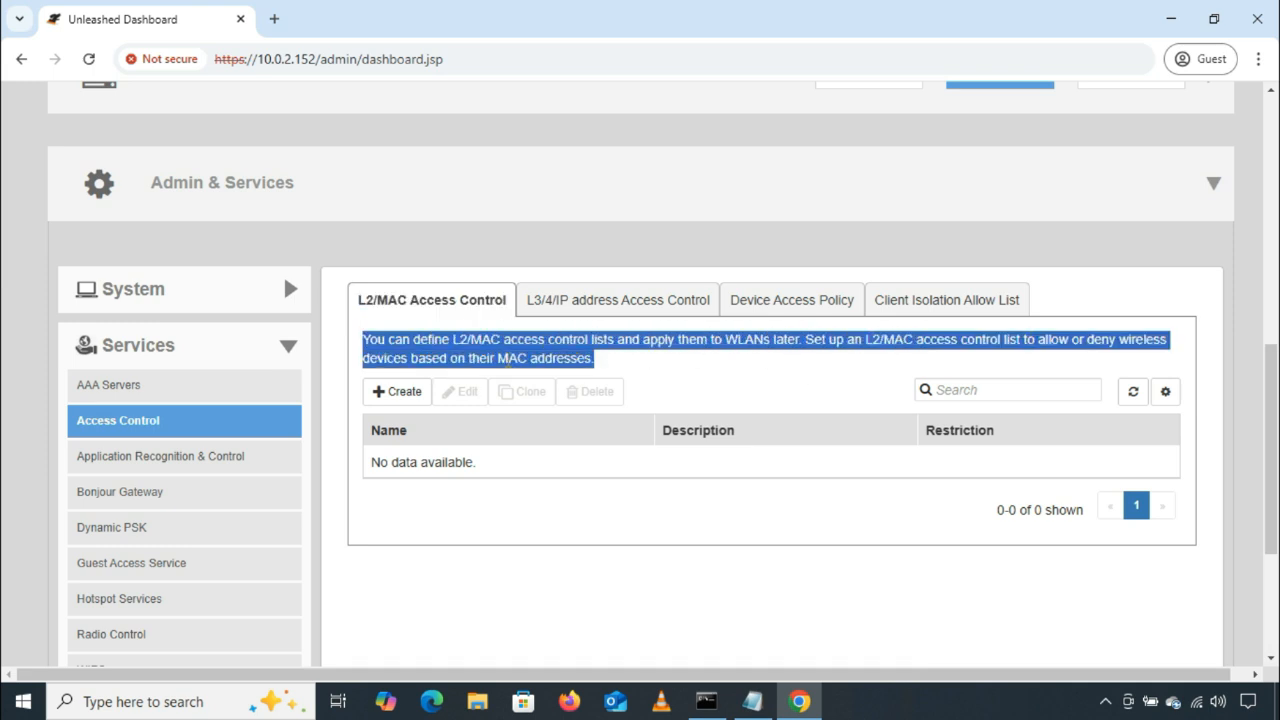
{"action": "left_click", "coordinate": [608, 364]}
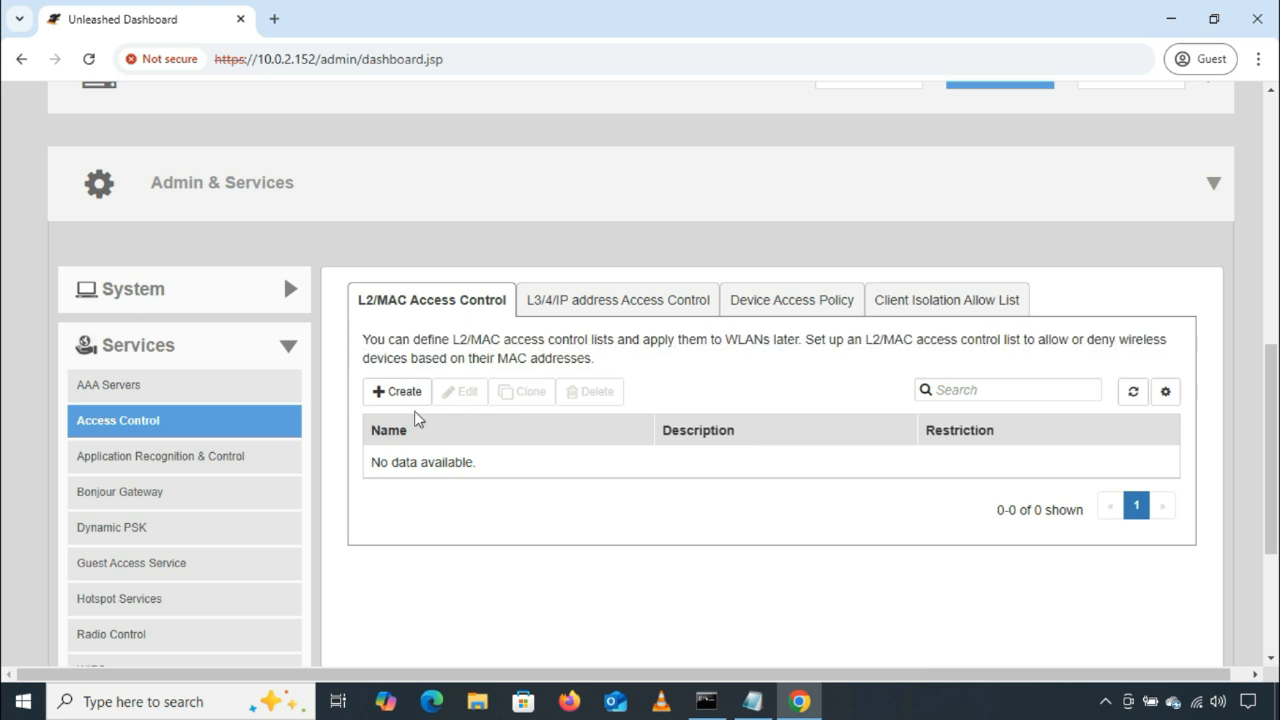
Step: Start a new L2/MAC access control list and name it test-block
{"action": "left_click", "coordinate": [404, 392]}
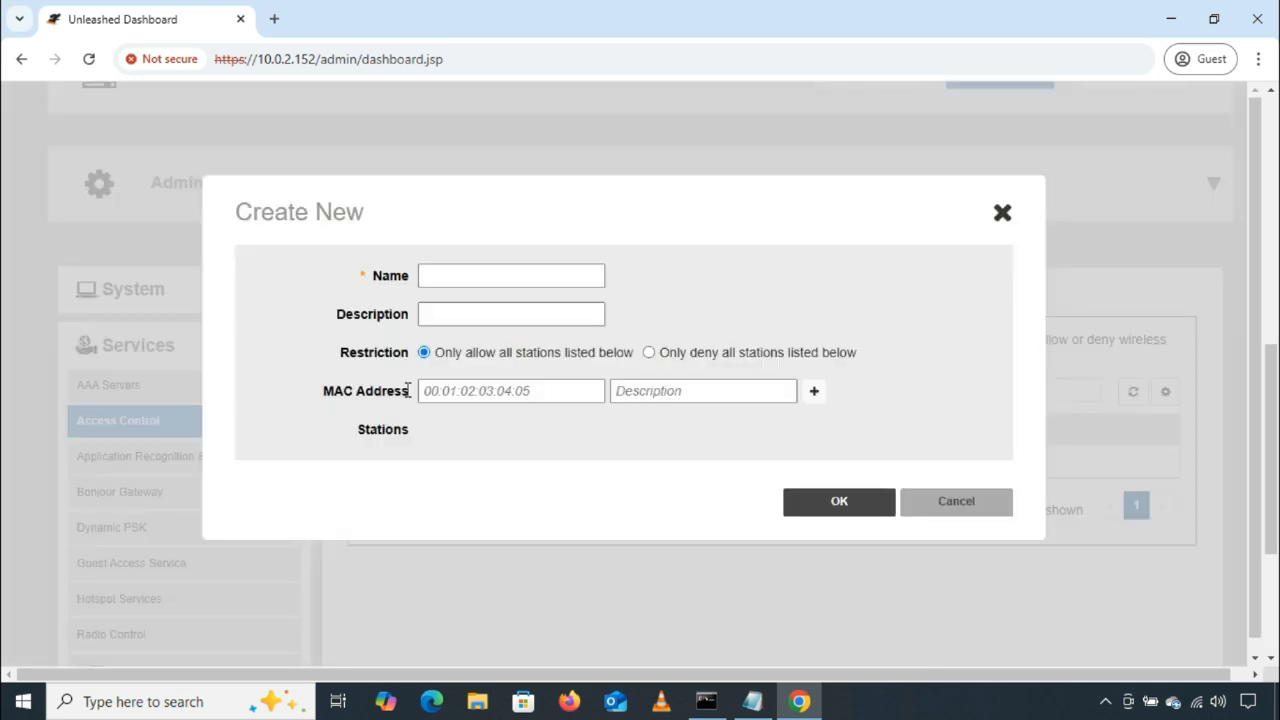
{"action": "left_click", "coordinate": [549, 275]}
{"action": "type", "text": "test-block"}
{"action": "left_click", "coordinate": [425, 314]}
Step: Set the list's restriction to "Only deny all stations listed below"
{"action": "left_click_drag", "start_coordinate": [338, 352], "coordinate": [630, 360]}
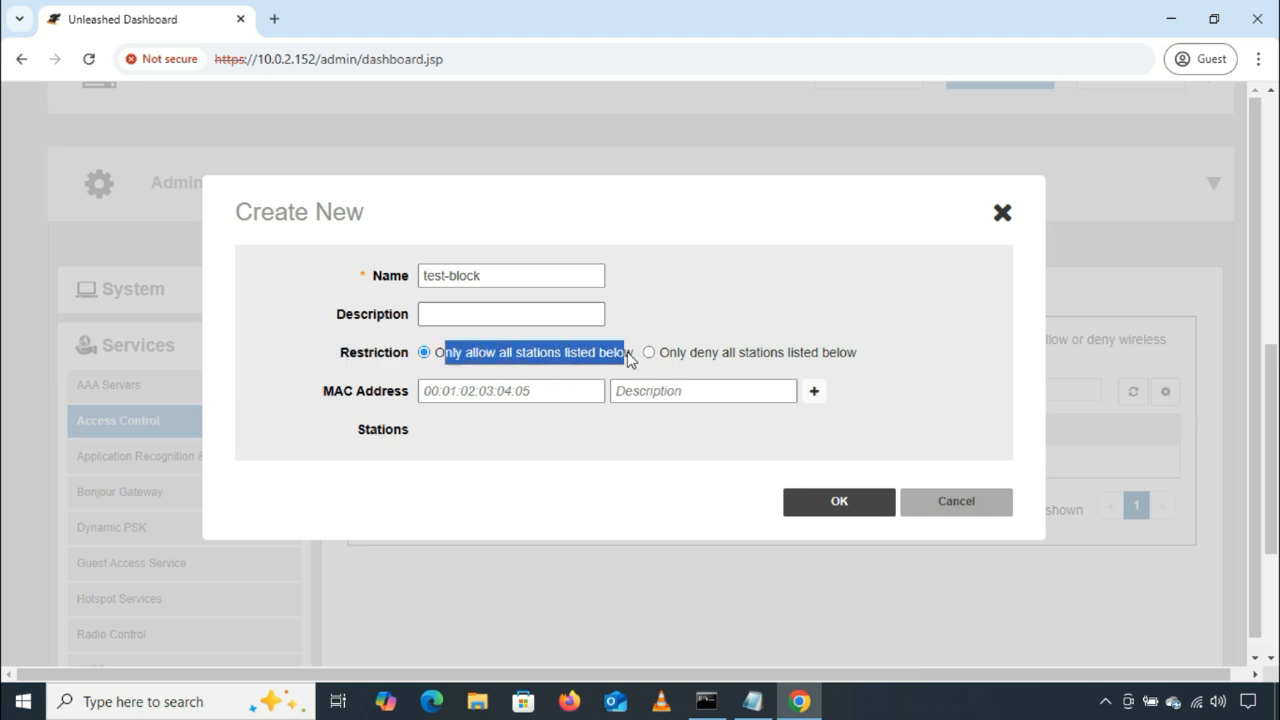
{"action": "left_click", "coordinate": [556, 360]}
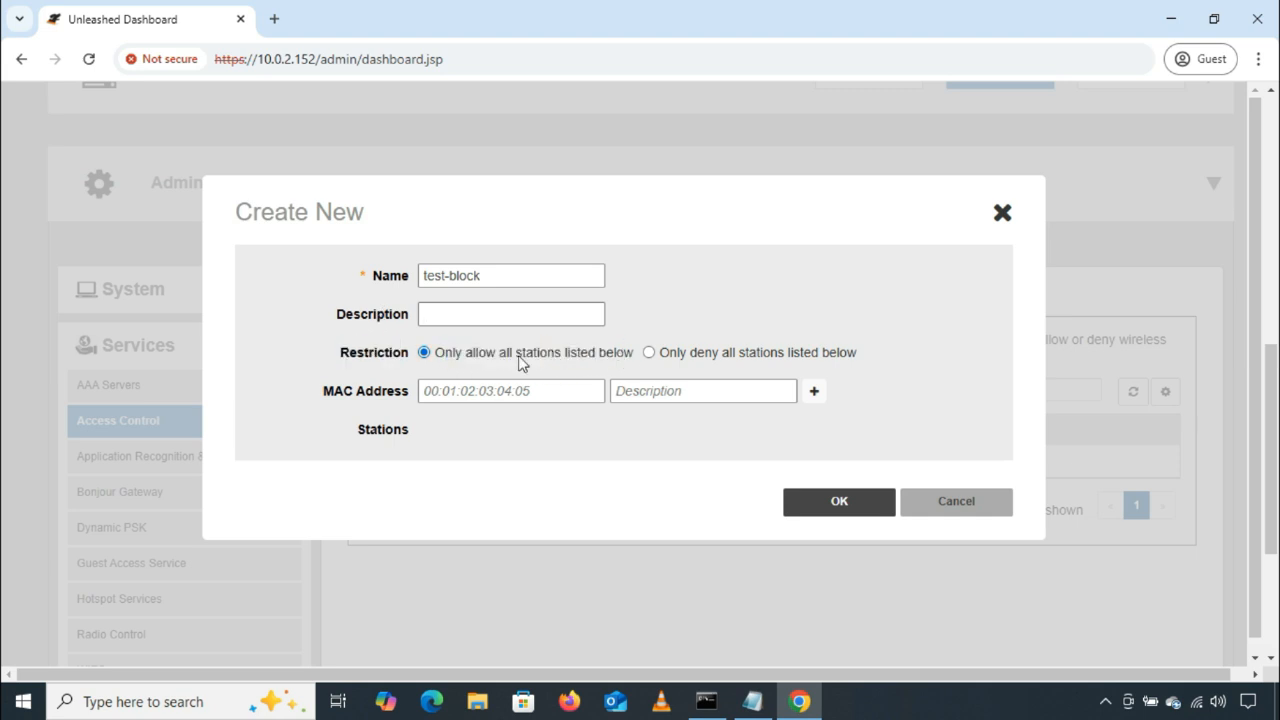
{"action": "left_click_drag", "start_coordinate": [666, 354], "coordinate": [857, 354]}
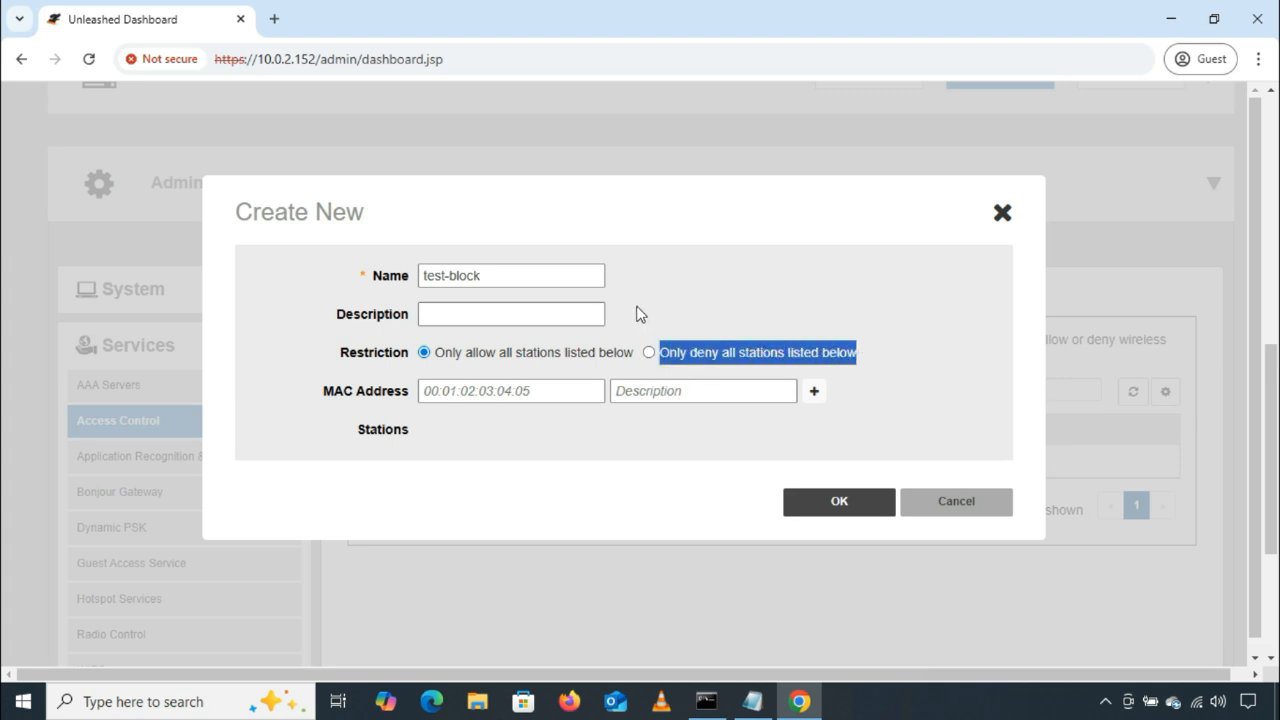
{"action": "left_click", "coordinate": [477, 275]}
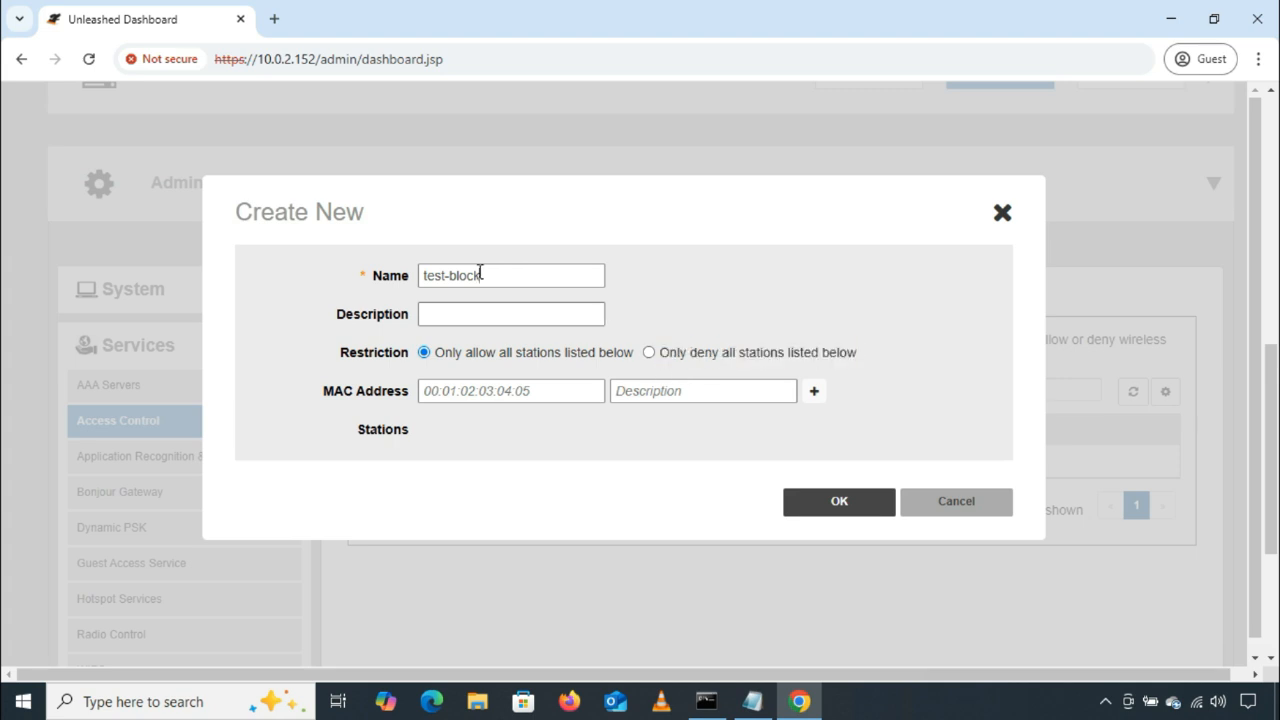
{"action": "left_click", "coordinate": [649, 354]}
{"action": "triple_click", "coordinate": [350, 396]}
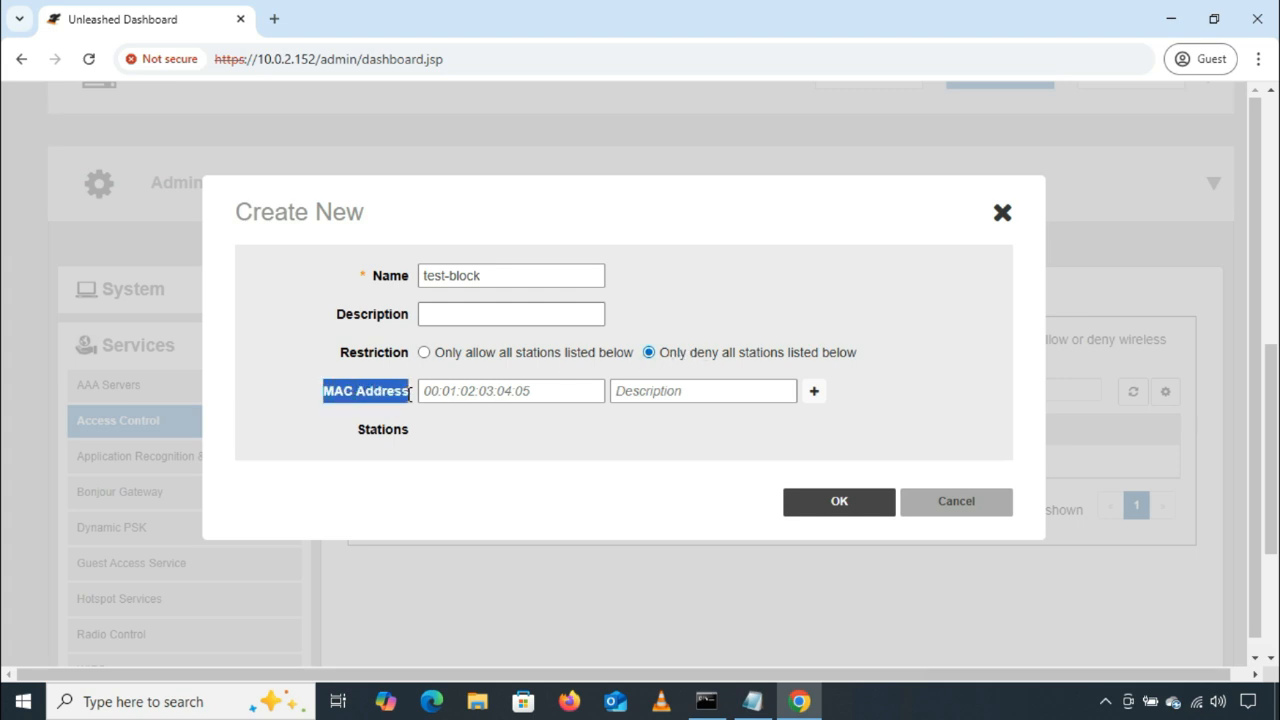
{"action": "left_click", "coordinate": [480, 388]}
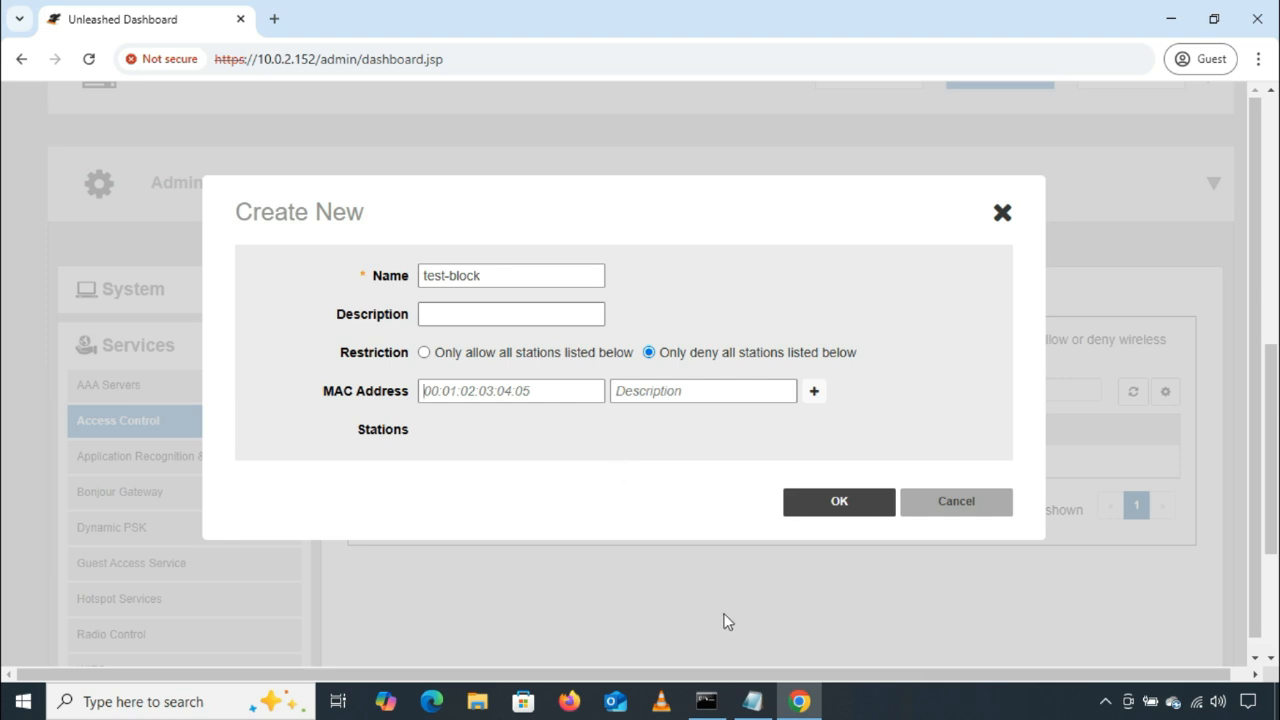
{"action": "left_click", "coordinate": [752, 701]}
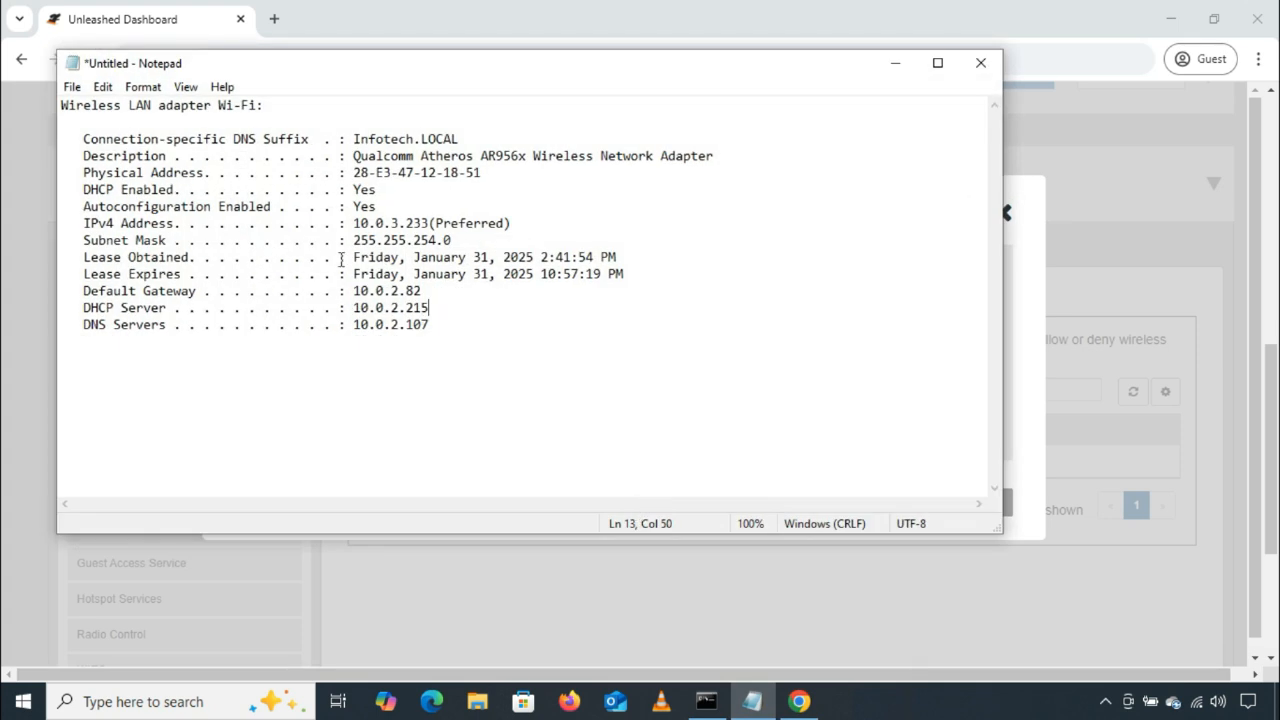
{"action": "left_click_drag", "start_coordinate": [300, 106], "coordinate": [40, 106]}
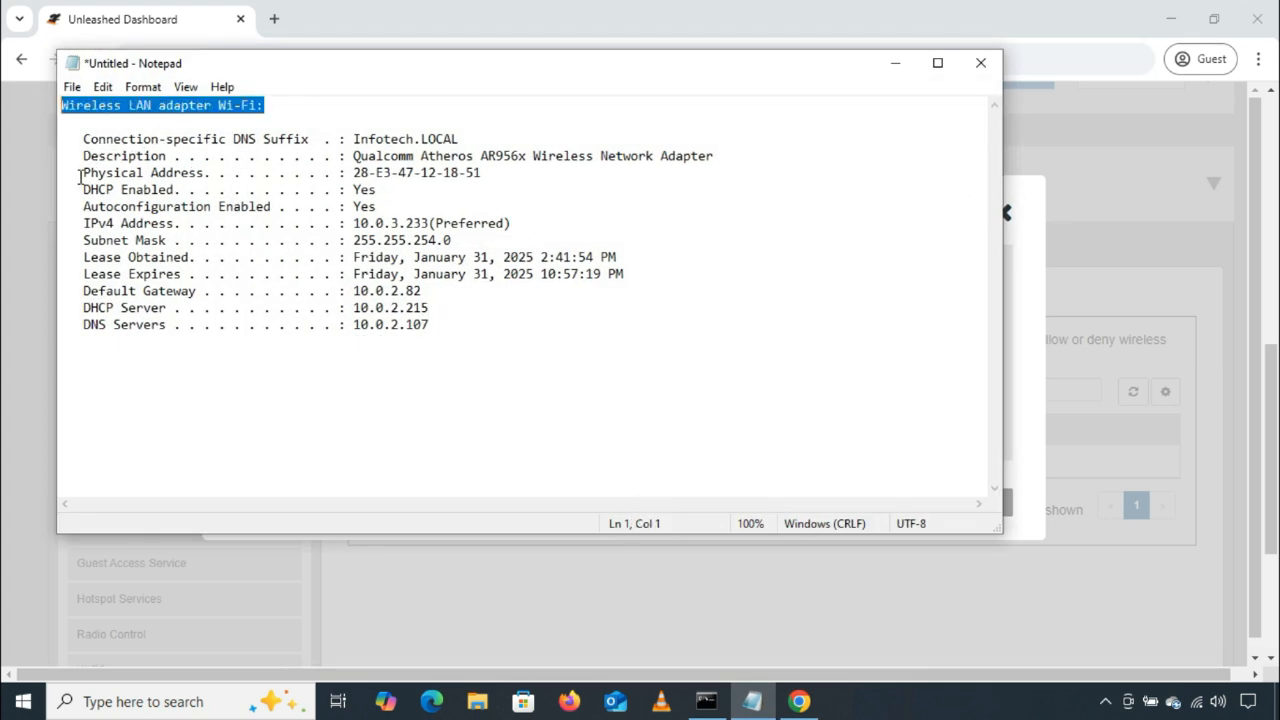
{"action": "left_click_drag", "start_coordinate": [77, 173], "coordinate": [353, 175]}
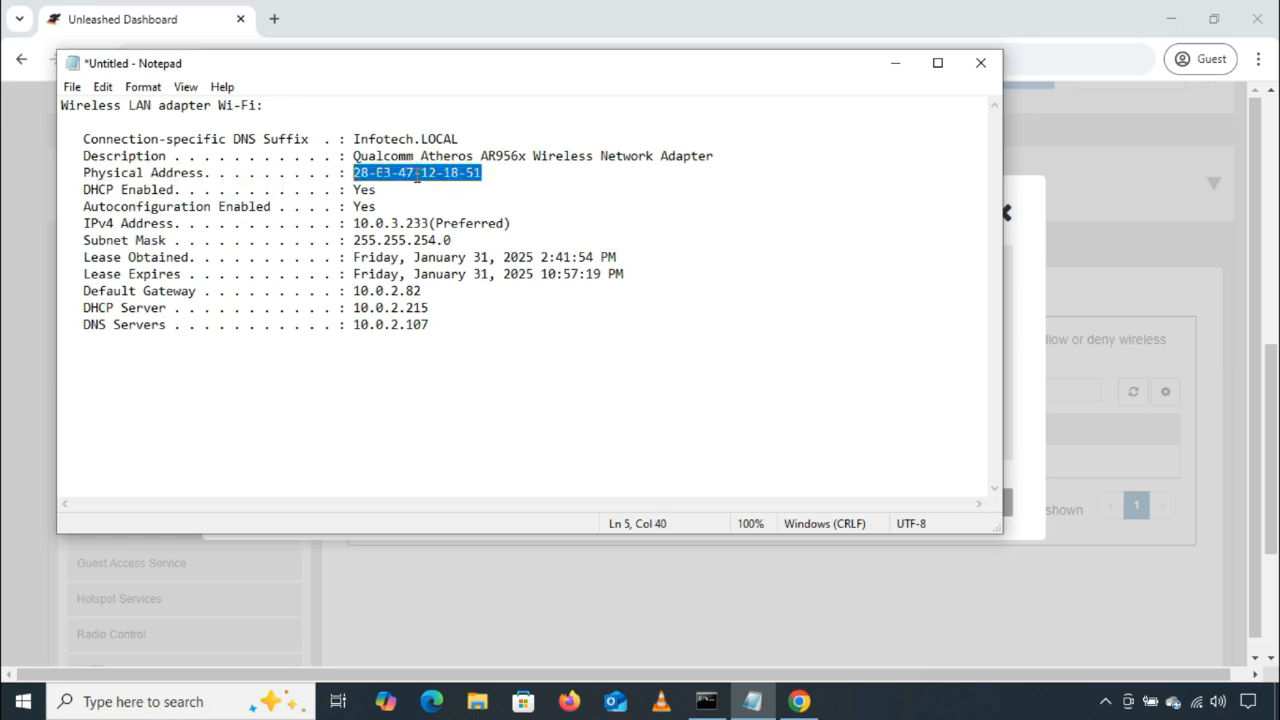
{"action": "right_click", "coordinate": [421, 174]}
{"action": "left_click", "coordinate": [490, 236]}
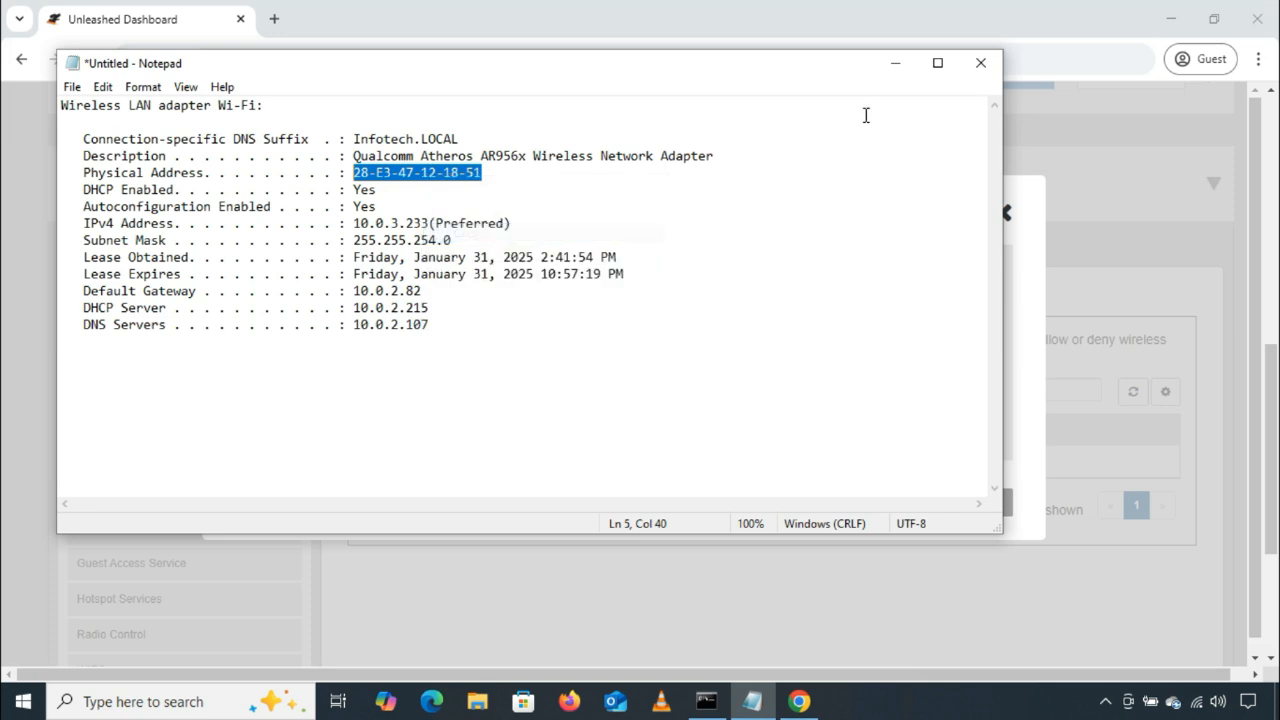
Step: Back in Chrome, try to add a station with MAC address 28-E3-47-12-18-51 and description IT-Laptop, and check the required address format
{"action": "left_click", "coordinate": [896, 64]}
{"action": "left_click", "coordinate": [484, 391]}
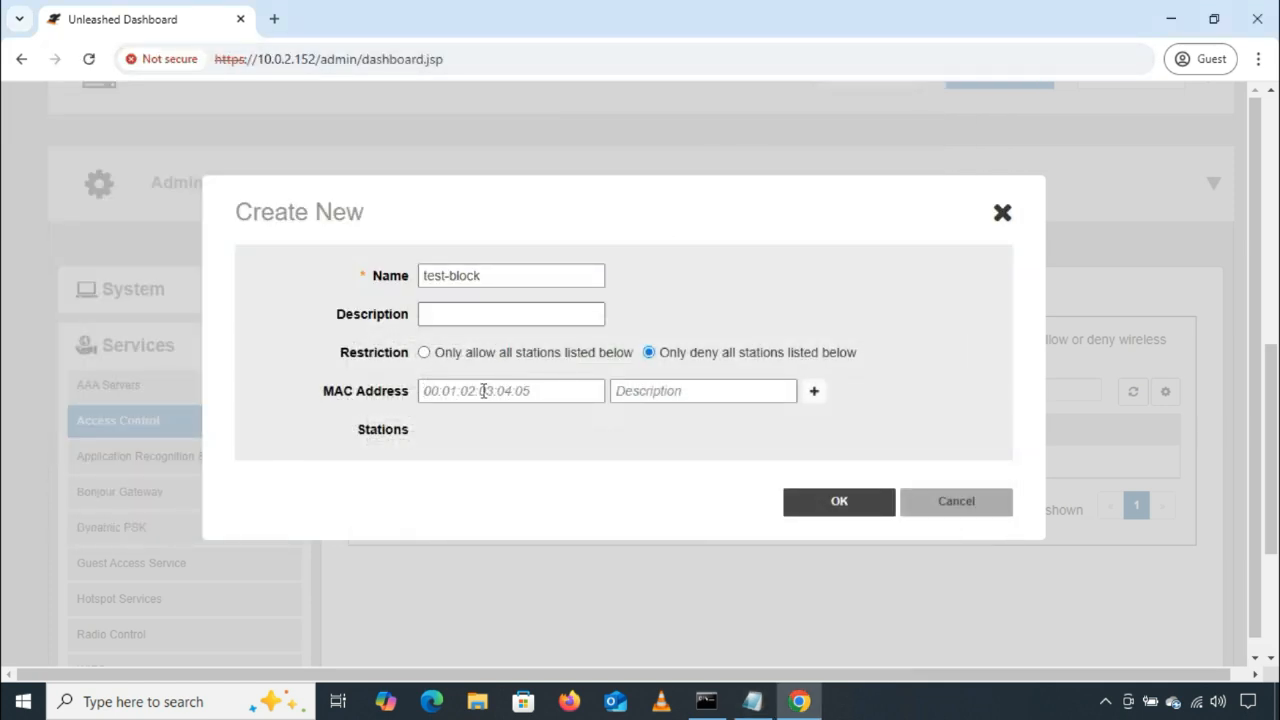
{"action": "key", "text": "ctrl+v"}
{"action": "left_click", "coordinate": [684, 390]}
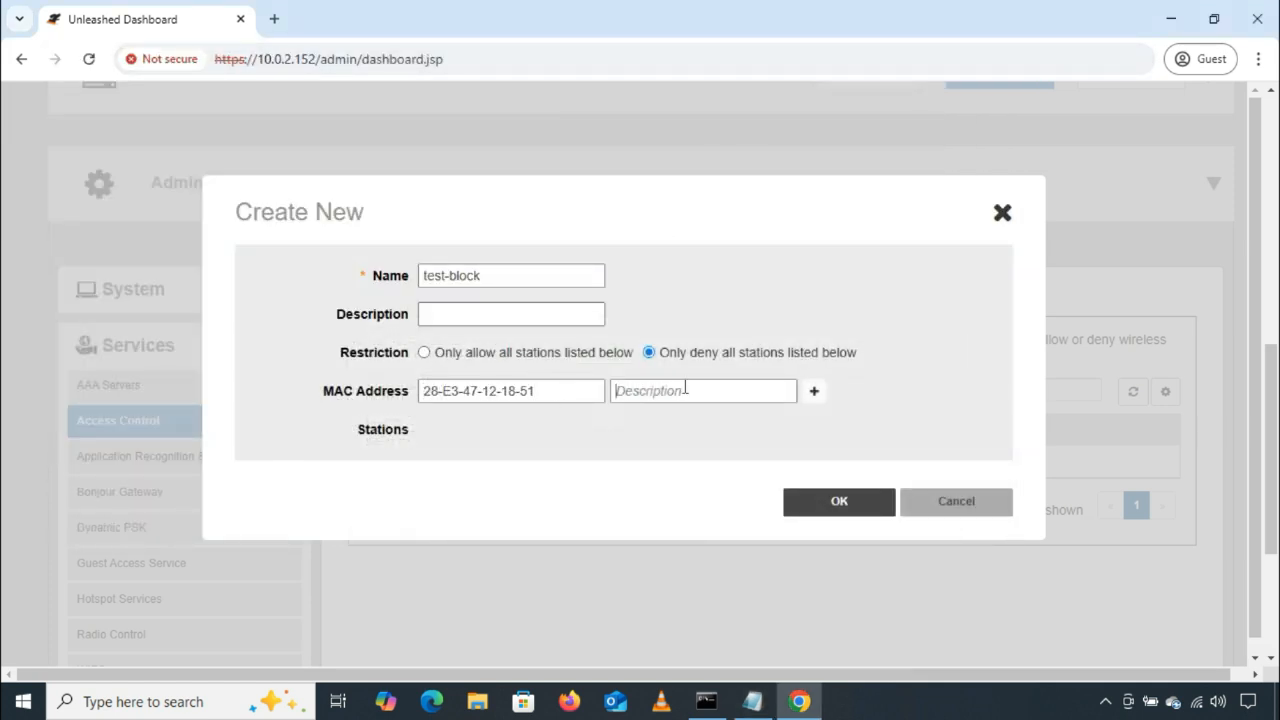
{"action": "type", "text": "IT-Laptop"}
{"action": "left_click", "coordinate": [820, 398]}
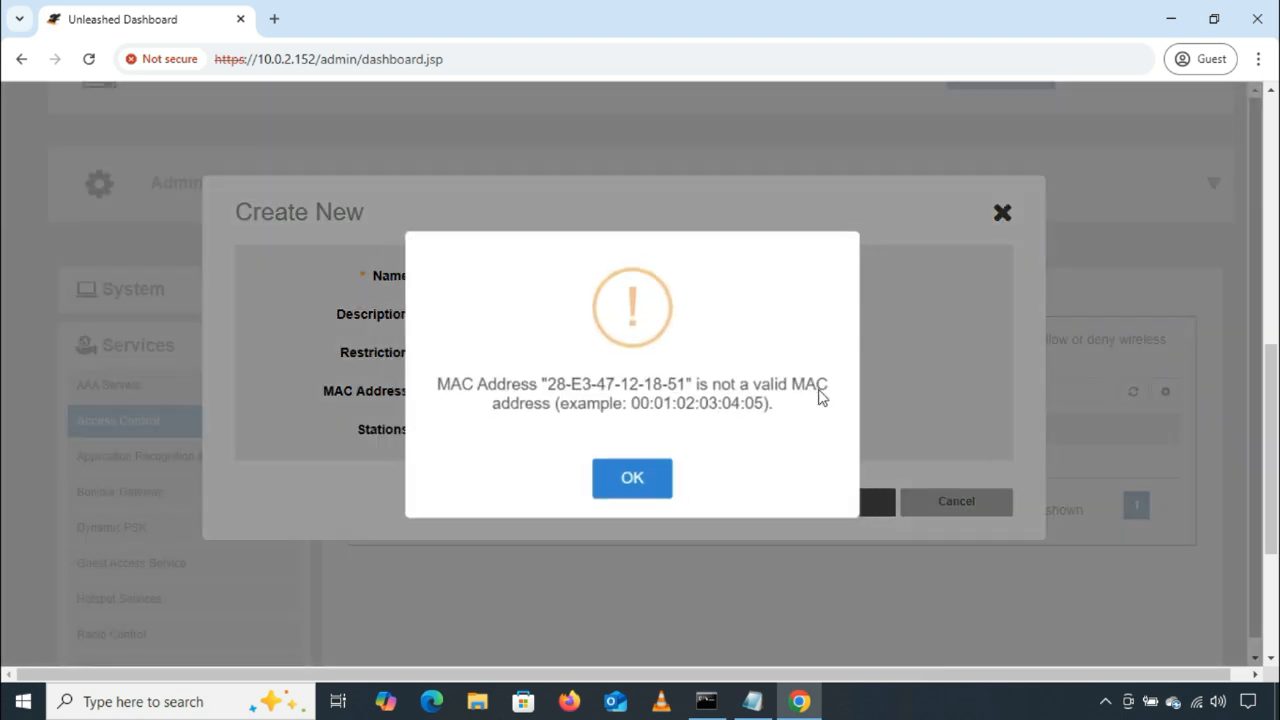
{"action": "left_click_drag", "start_coordinate": [430, 385], "coordinate": [823, 383]}
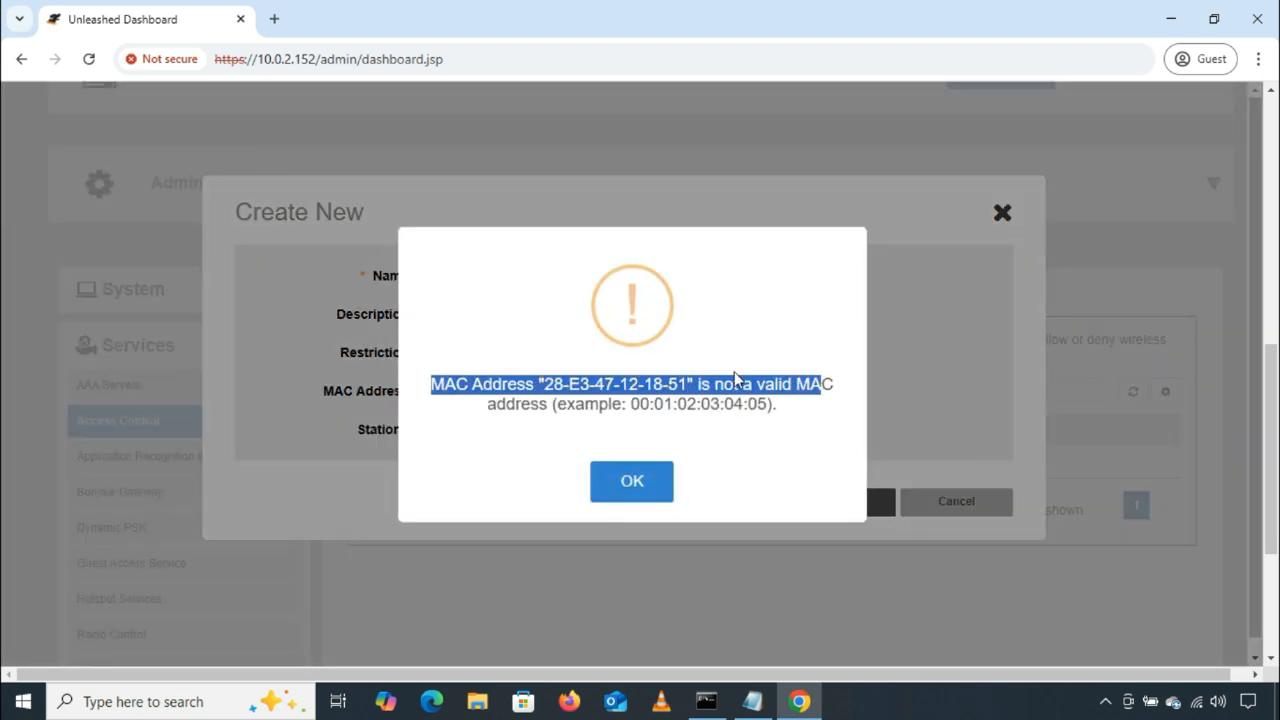
{"action": "left_click_drag", "start_coordinate": [634, 405], "coordinate": [770, 404]}
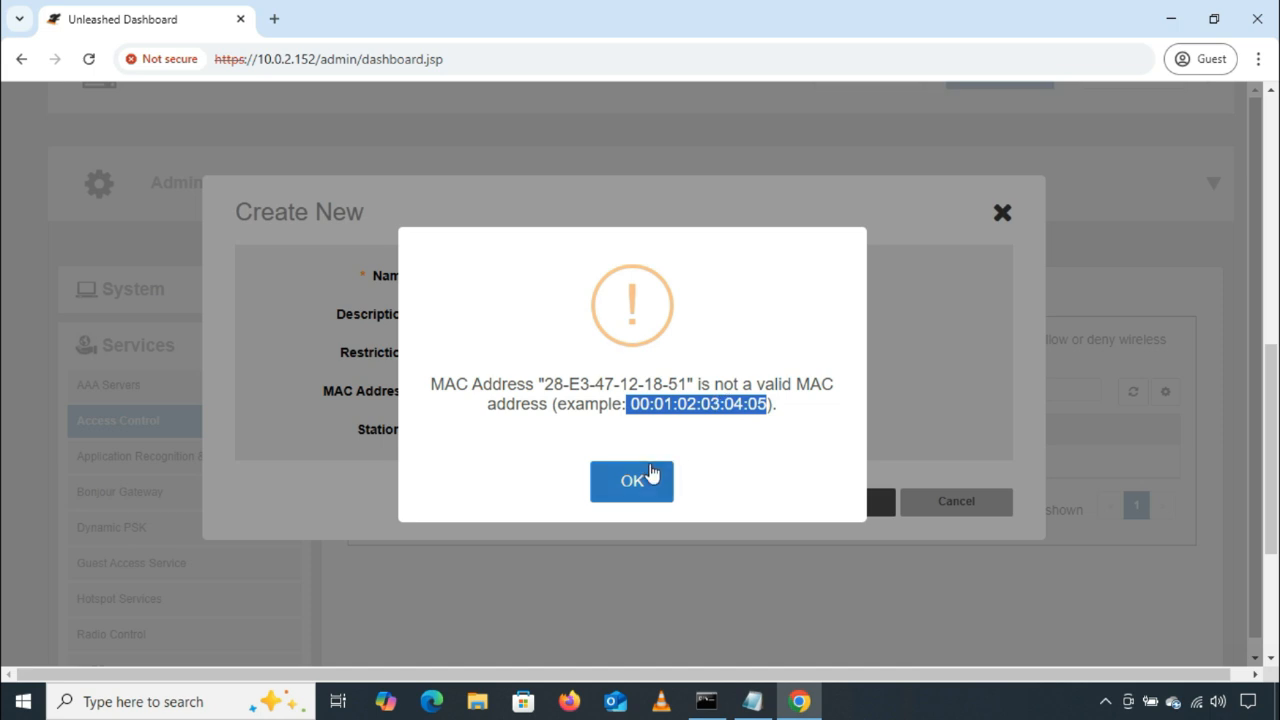
Step: Dismiss the format warning and rewrite the station's MAC address with colons as 28:E3:47:12:18:51
{"action": "left_click", "coordinate": [620, 480]}
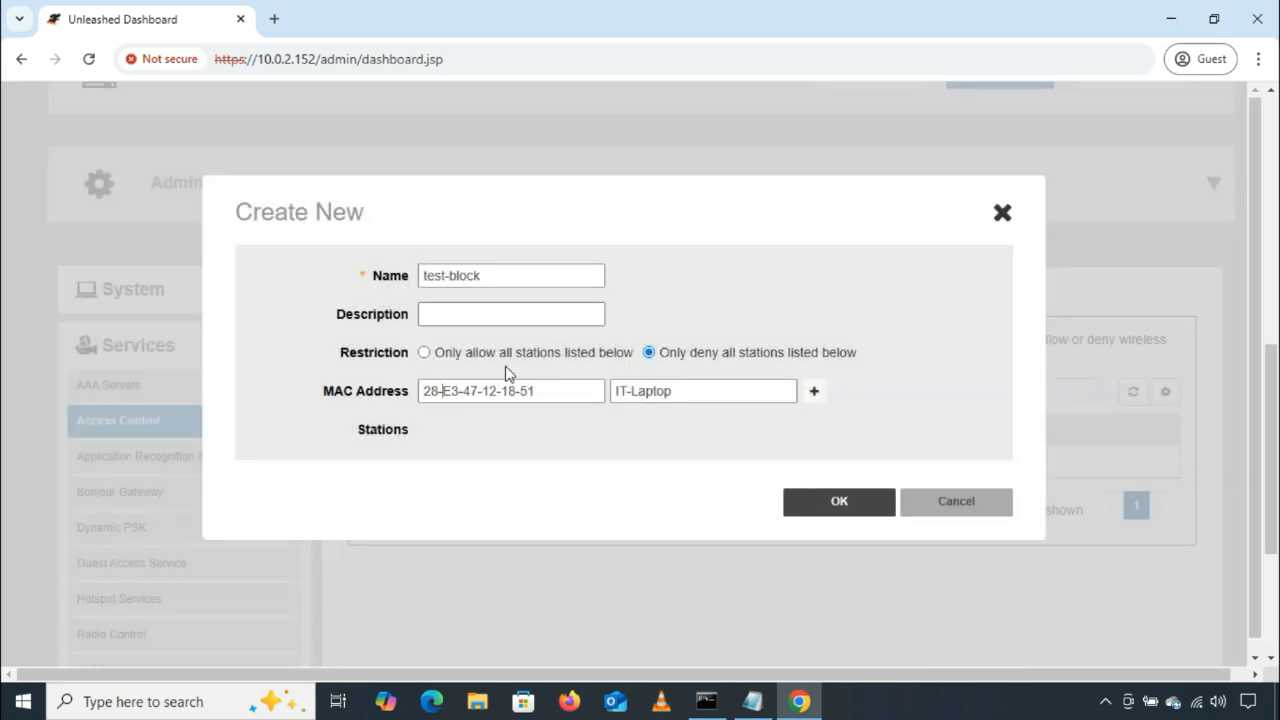
{"action": "key", "text": "BackSpace"}
{"action": "type", "text": ":"}
{"action": "key", "text": "Delete"}
{"action": "type", "text": ":"}
{"action": "key", "text": "Right"}
{"action": "key", "text": "Right"}
{"action": "key", "text": "Delete"}
{"action": "type", "text": ":"}
{"action": "key", "text": "Right"}
{"action": "key", "text": "Right"}
{"action": "key", "text": "Delete"}
{"action": "type", "text": ":"}
{"action": "key", "text": "Right"}
{"action": "key", "text": "Right"}
{"action": "key", "text": "Delete"}
{"action": "type", "text": ":"}
{"action": "left_click_drag", "start_coordinate": [554, 400], "coordinate": [382, 391]}
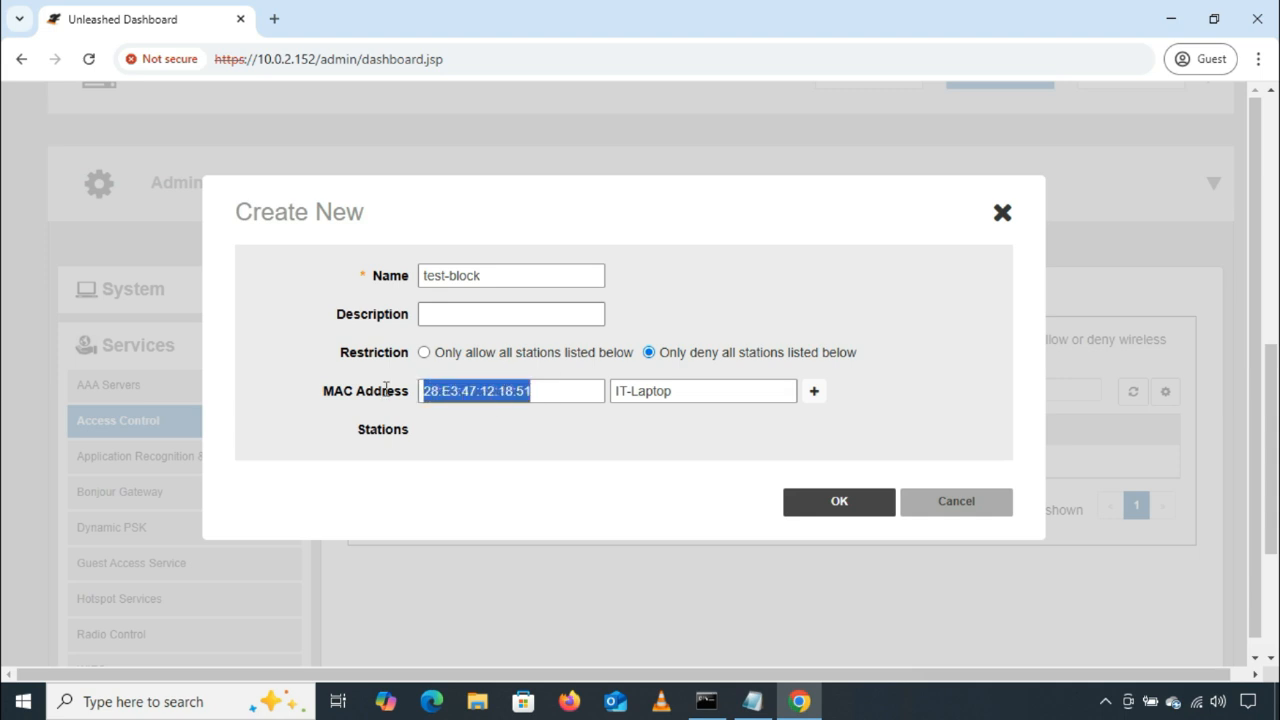
{"action": "left_click", "coordinate": [495, 448]}
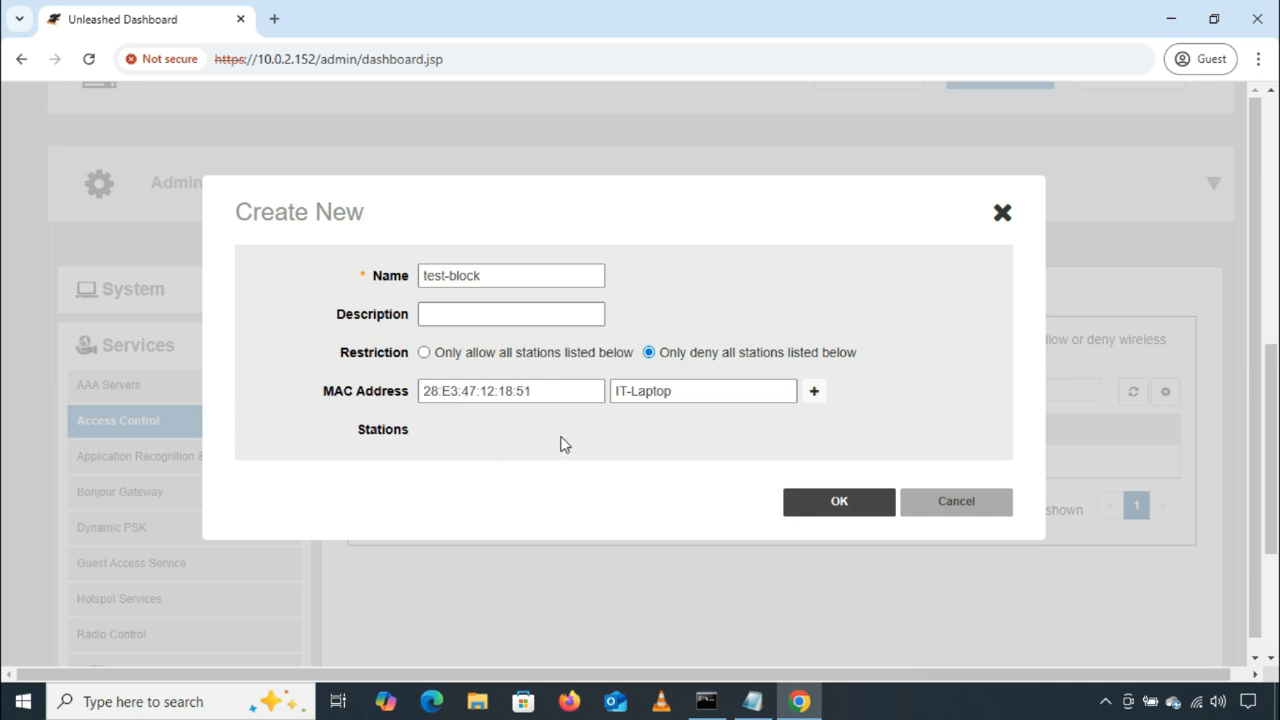
Step: Add the IT-Laptop station to the list and save the test-block access control list
{"action": "left_click", "coordinate": [816, 398]}
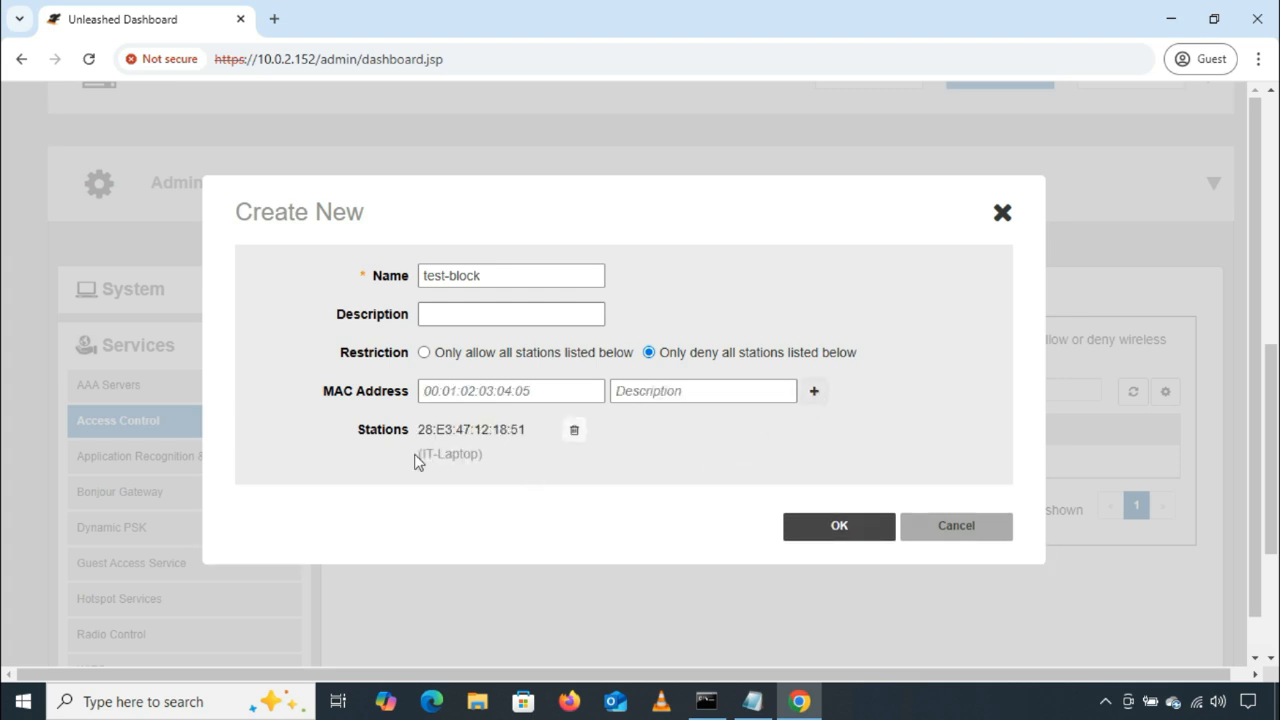
{"action": "left_click_drag", "start_coordinate": [417, 455], "coordinate": [492, 461]}
{"action": "left_click_drag", "start_coordinate": [425, 430], "coordinate": [524, 434]}
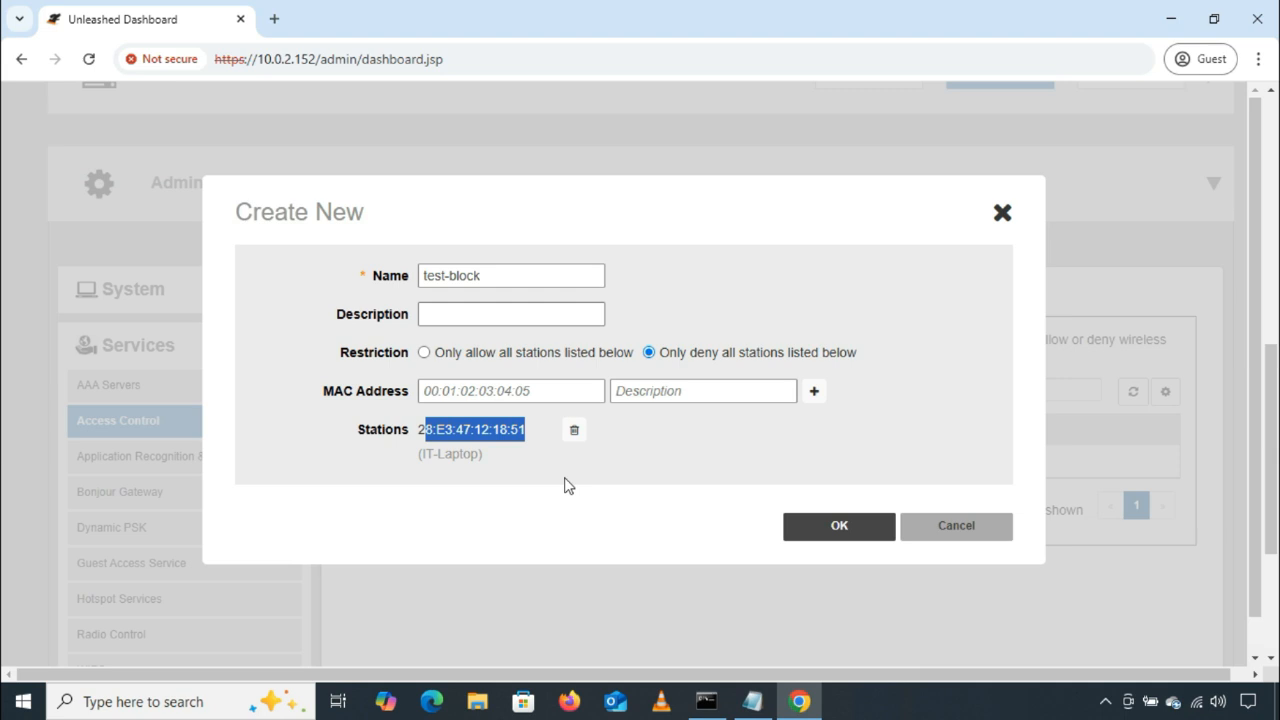
{"action": "left_click", "coordinate": [594, 471]}
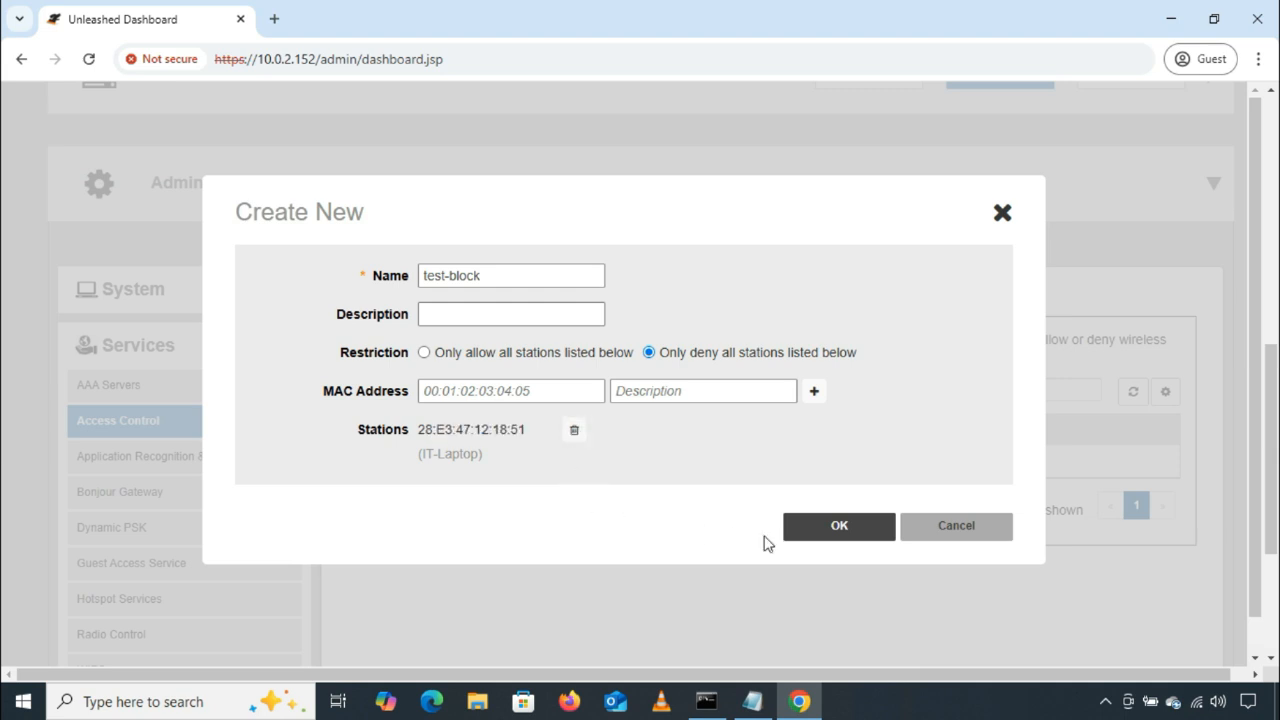
{"action": "left_click", "coordinate": [800, 528]}
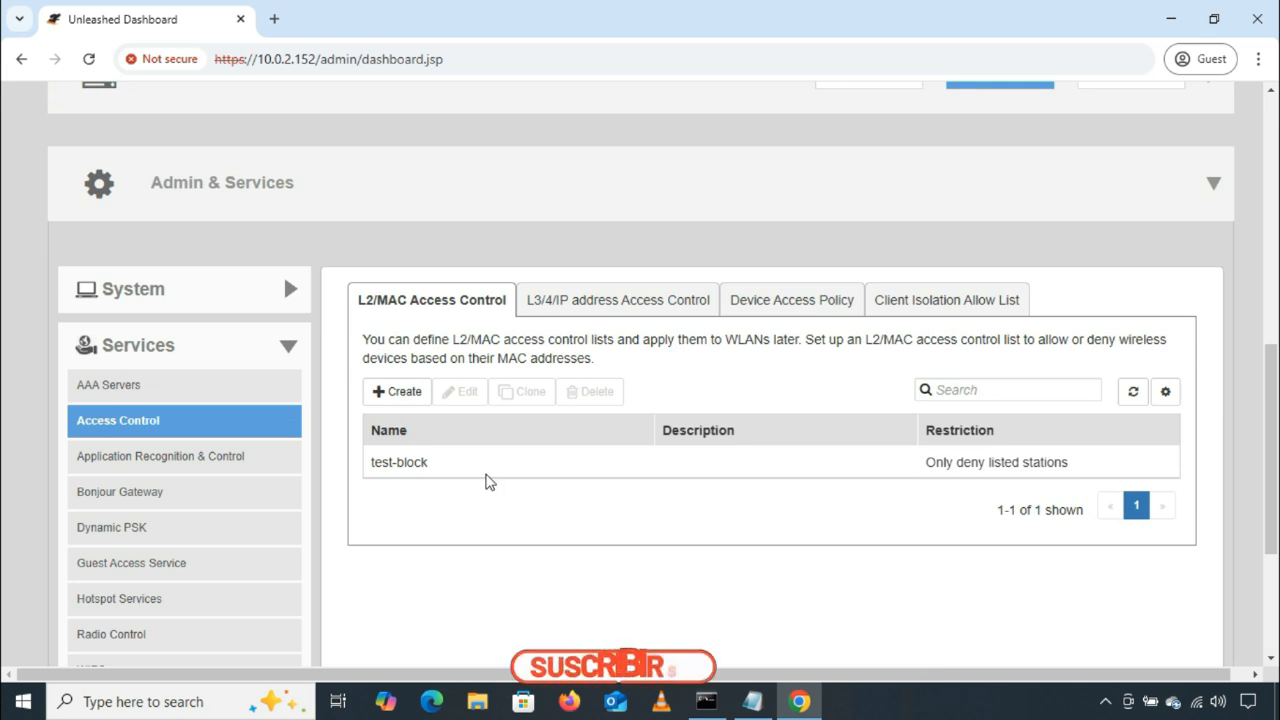
{"action": "left_click", "coordinate": [420, 468]}
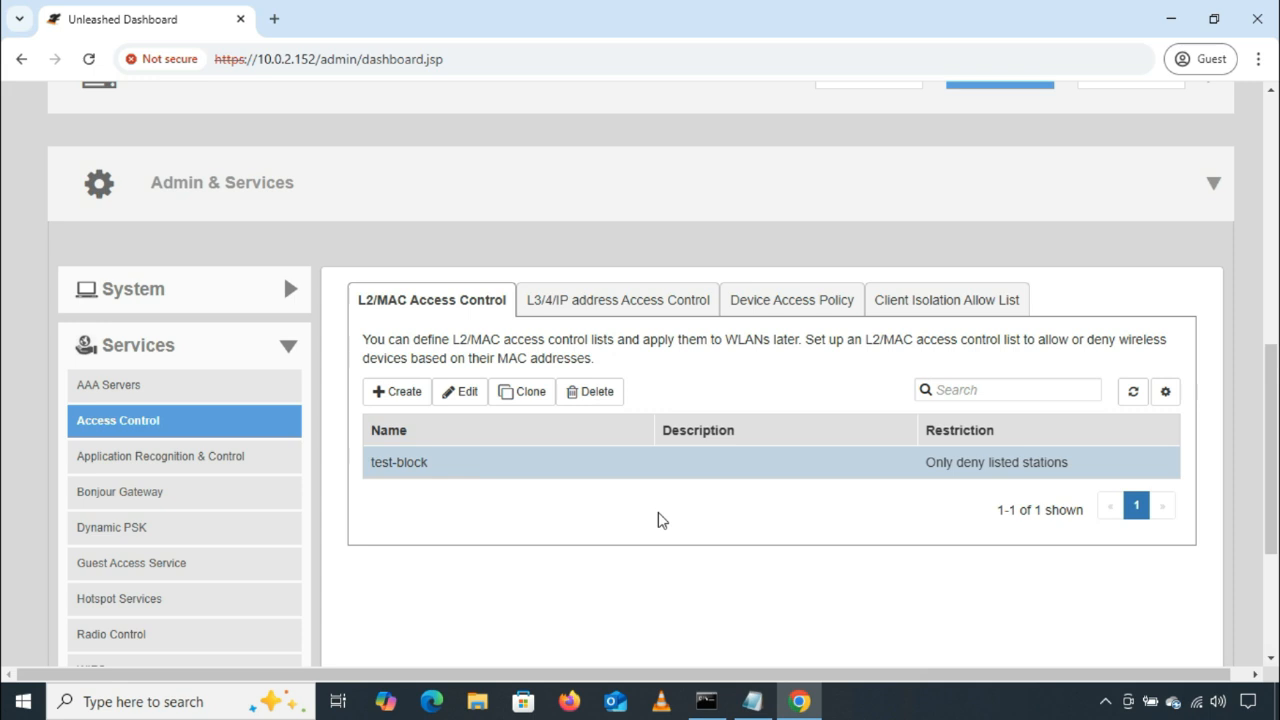
{"action": "left_click", "coordinate": [986, 389]}
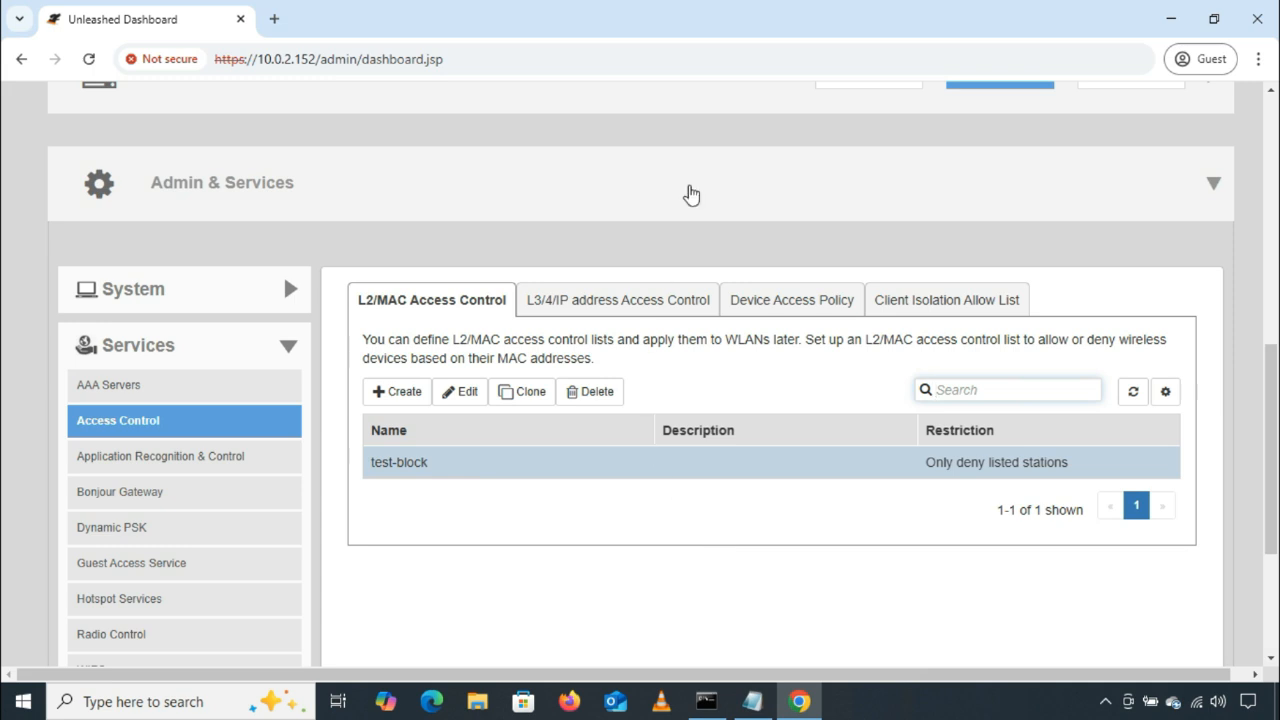
Step: Collapse Admin & Services, expand Wi-Fi Networks and select Test-SSID on the second page of networks
{"action": "left_click", "coordinate": [708, 180]}
{"action": "scroll", "coordinate": [594, 251], "scroll_direction": "up", "scroll_amount": 3}
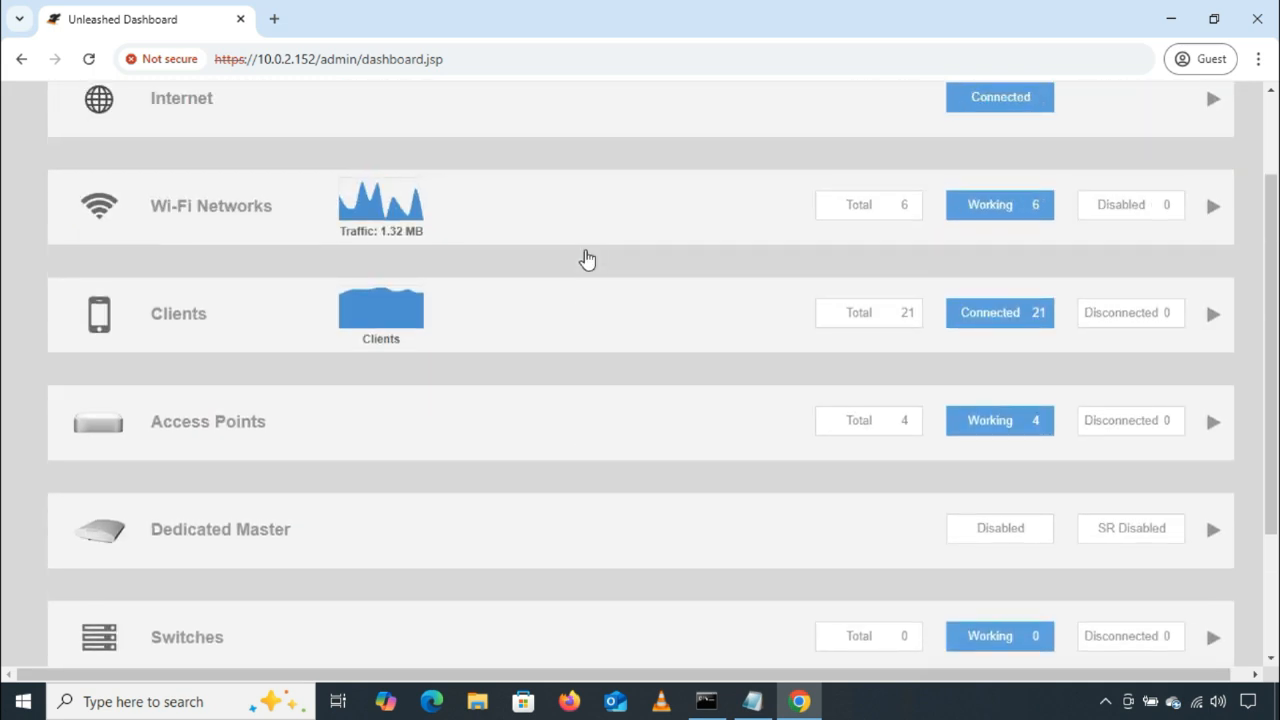
{"action": "left_click", "coordinate": [620, 212]}
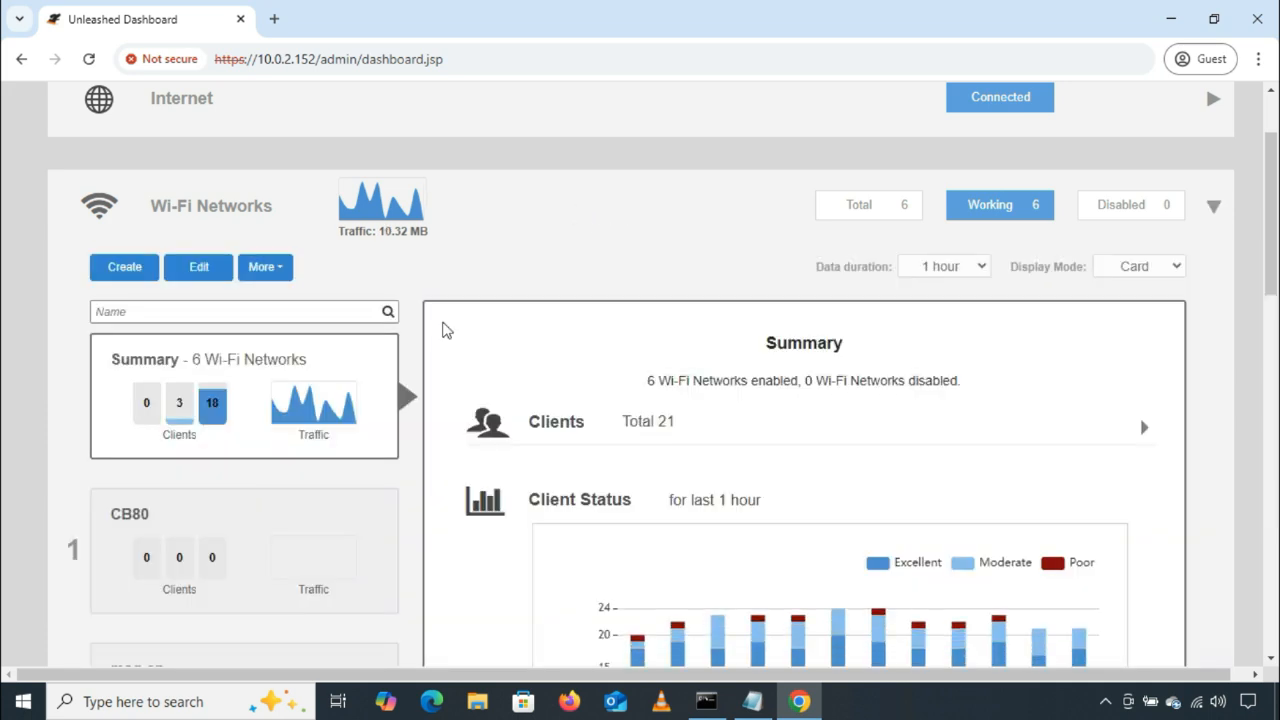
{"action": "scroll", "coordinate": [443, 329], "scroll_direction": "down", "scroll_amount": 2}
{"action": "scroll", "coordinate": [320, 371], "scroll_direction": "down", "scroll_amount": 4}
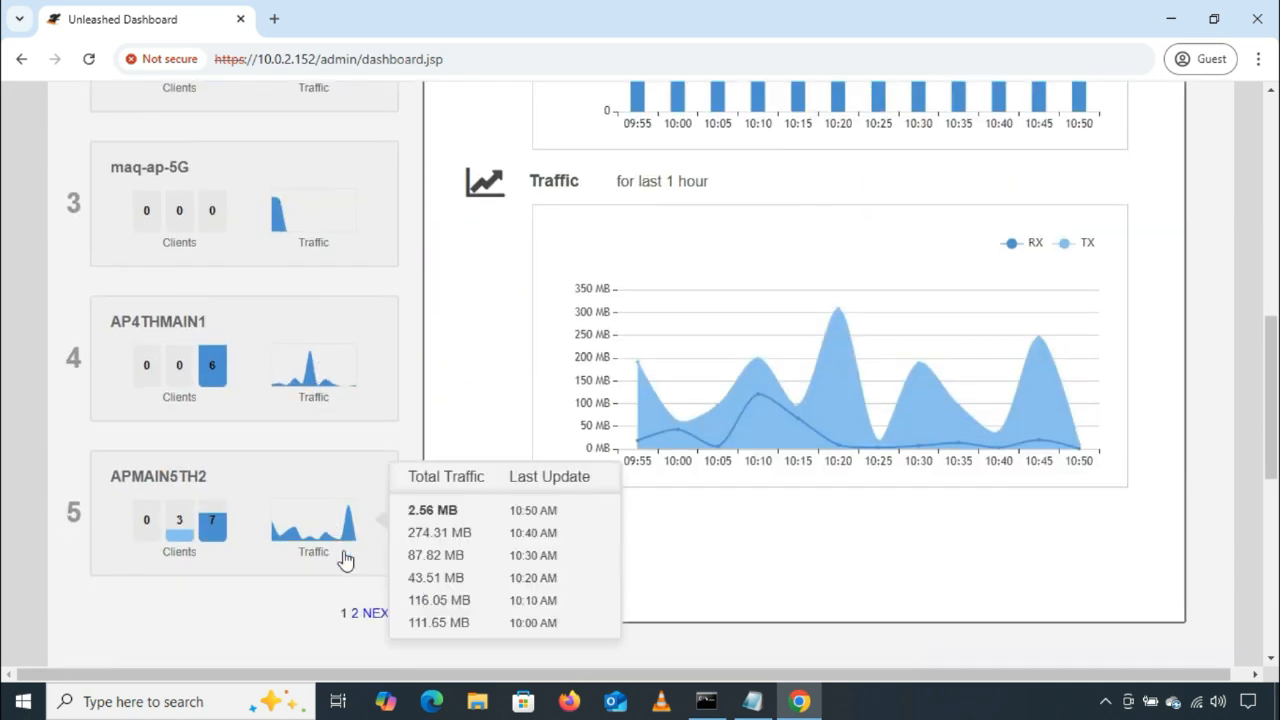
{"action": "left_click", "coordinate": [382, 609]}
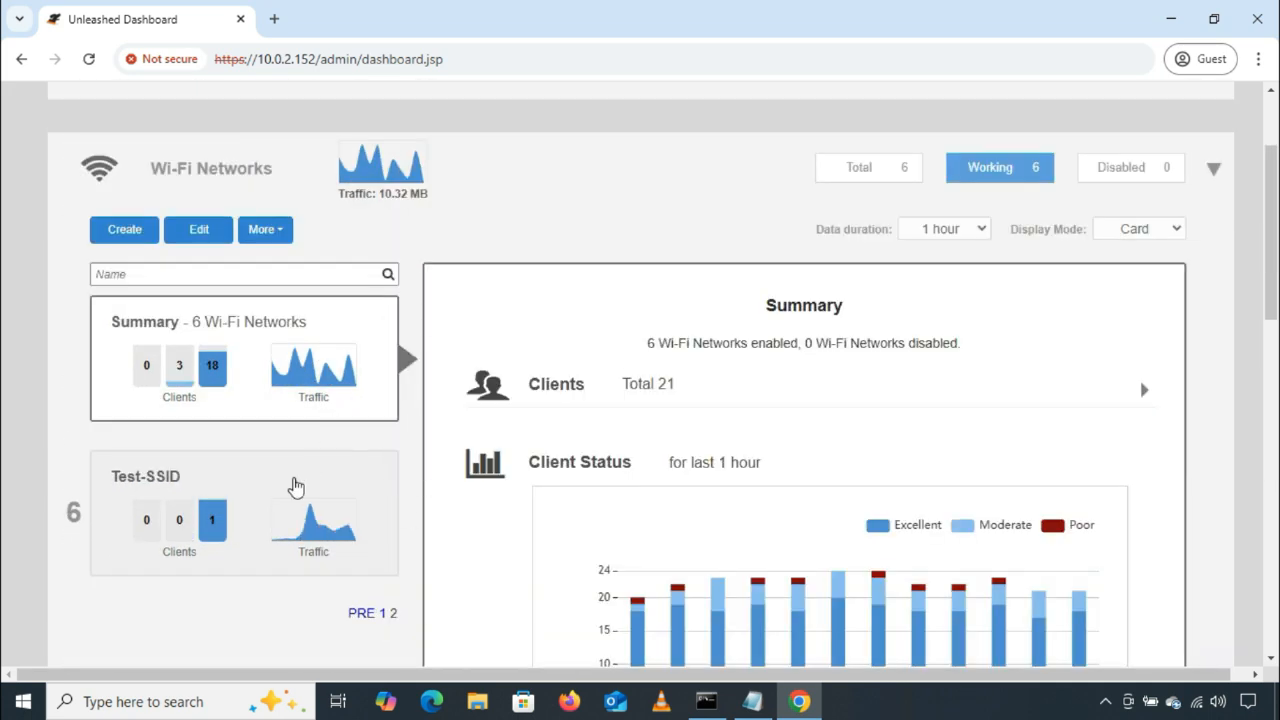
{"action": "left_click", "coordinate": [295, 485]}
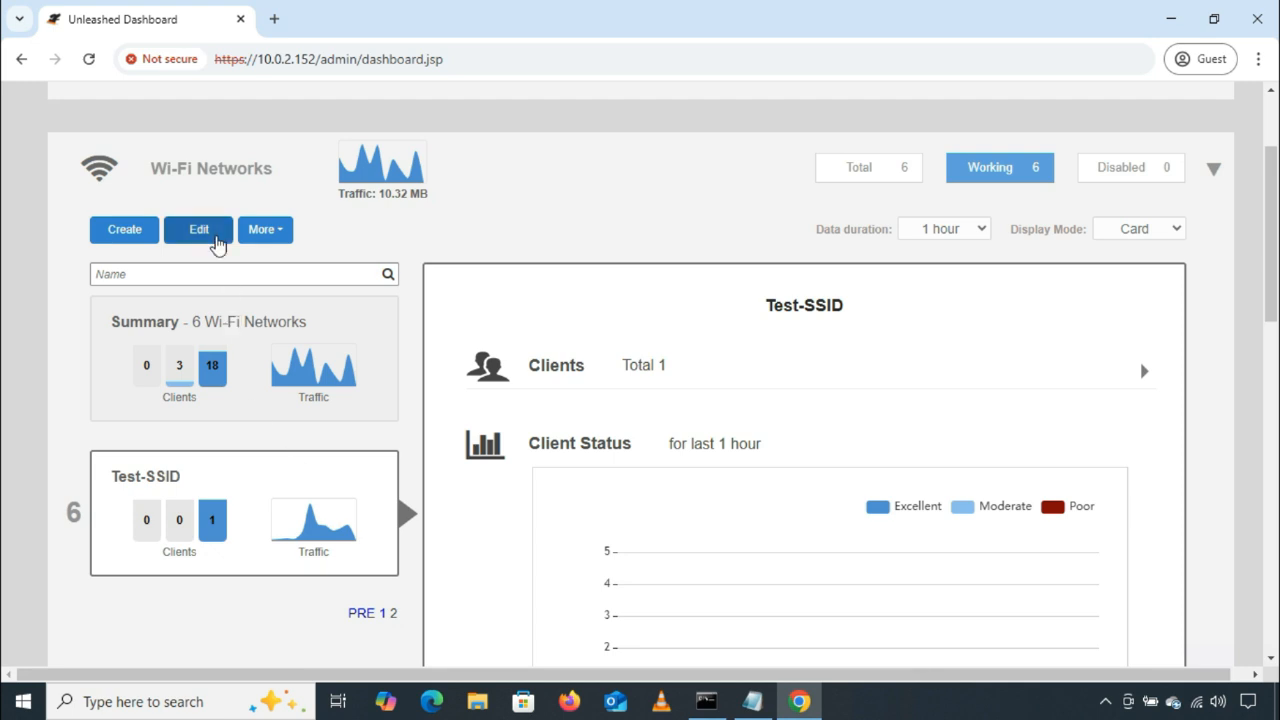
Step: Open Test-SSID for editing and show the Access Control settings in its advanced options
{"action": "left_click", "coordinate": [217, 243]}
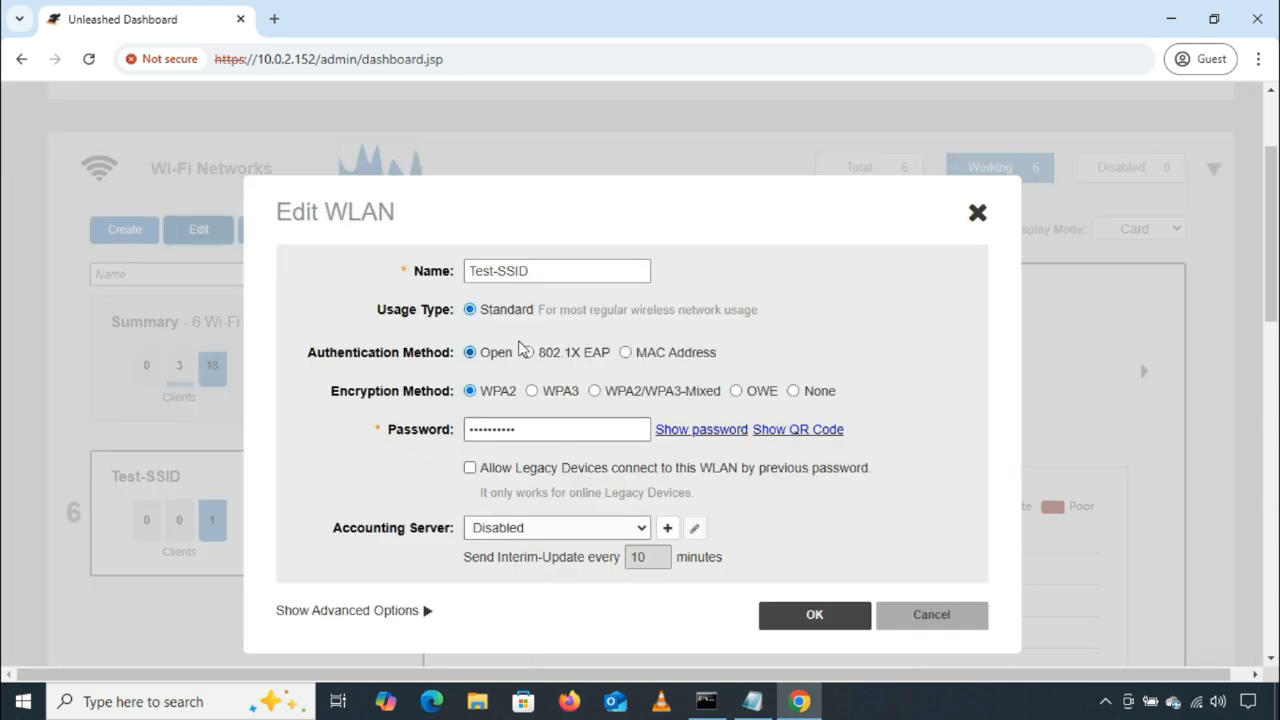
{"action": "scroll", "coordinate": [505, 355], "scroll_direction": "down", "scroll_amount": 2}
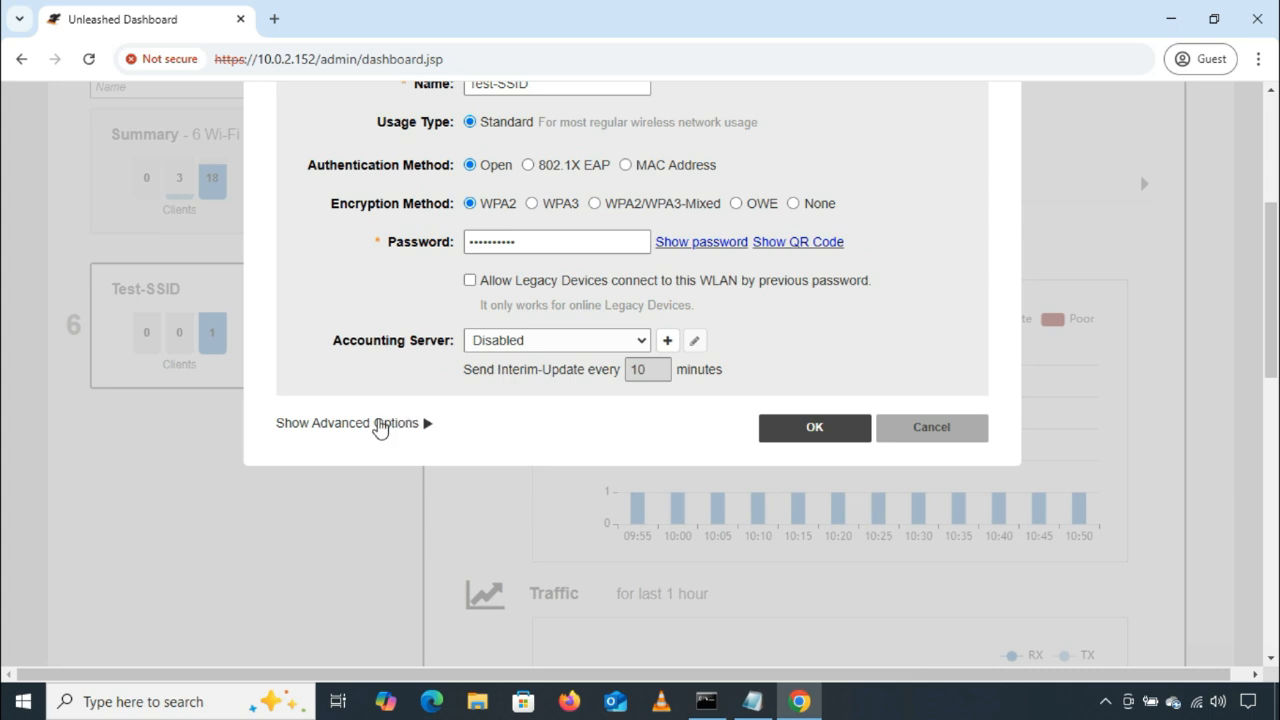
{"action": "left_click", "coordinate": [387, 425]}
{"action": "scroll", "coordinate": [545, 392], "scroll_direction": "down", "scroll_amount": 2}
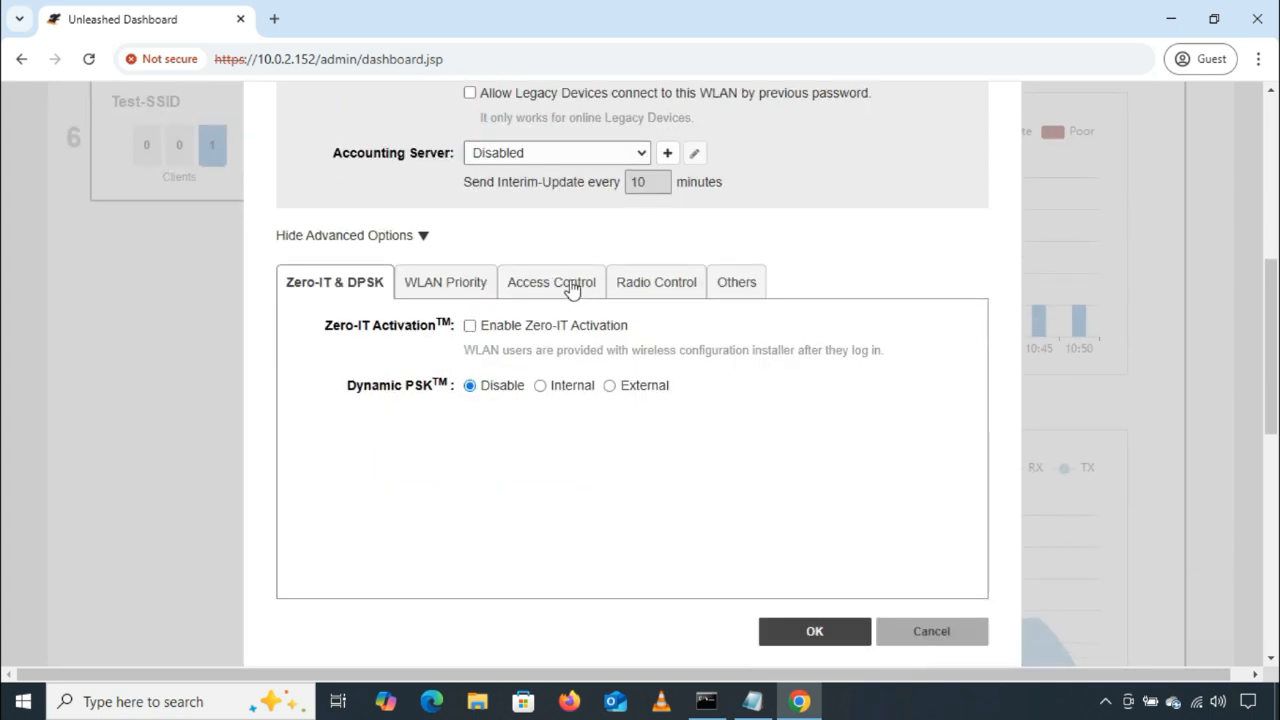
{"action": "left_click", "coordinate": [573, 285]}
{"action": "scroll", "coordinate": [566, 290], "scroll_direction": "down", "scroll_amount": 2}
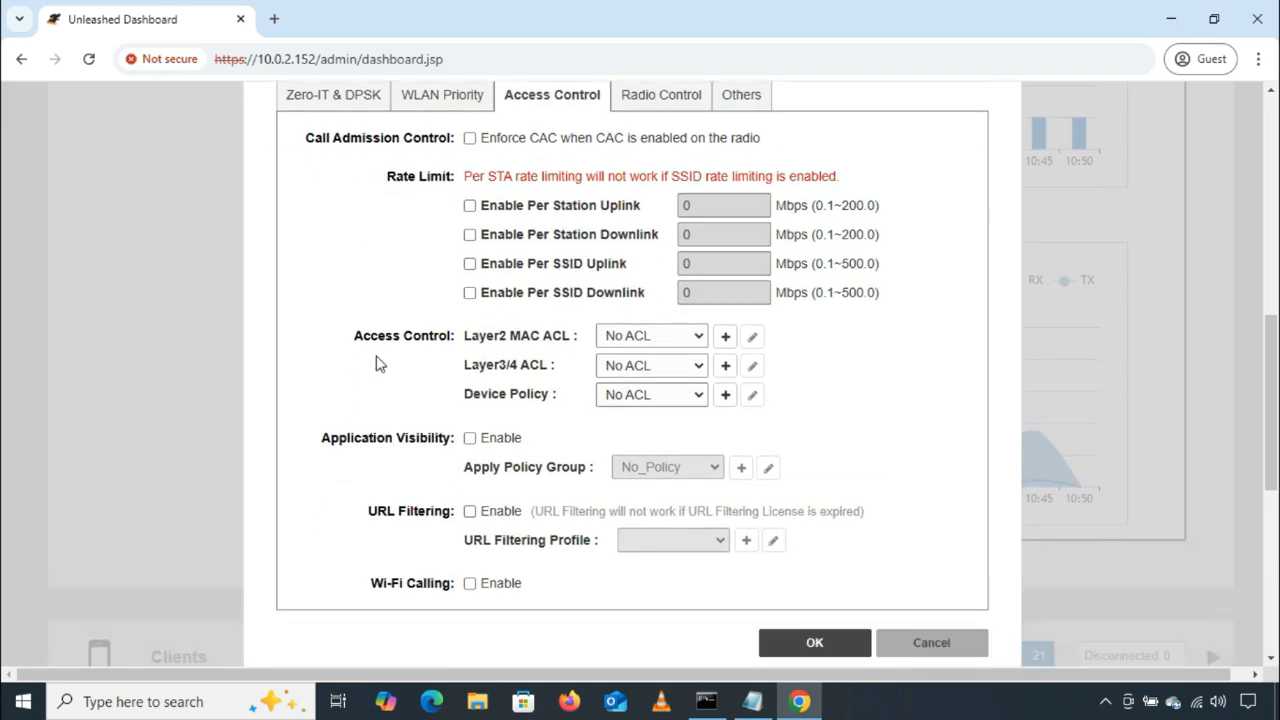
Step: Examine the Layer2 MAC ACL, Layer3/4 ACL and Device Policy settings and the lists available for each
{"action": "left_click_drag", "start_coordinate": [348, 337], "coordinate": [575, 337]}
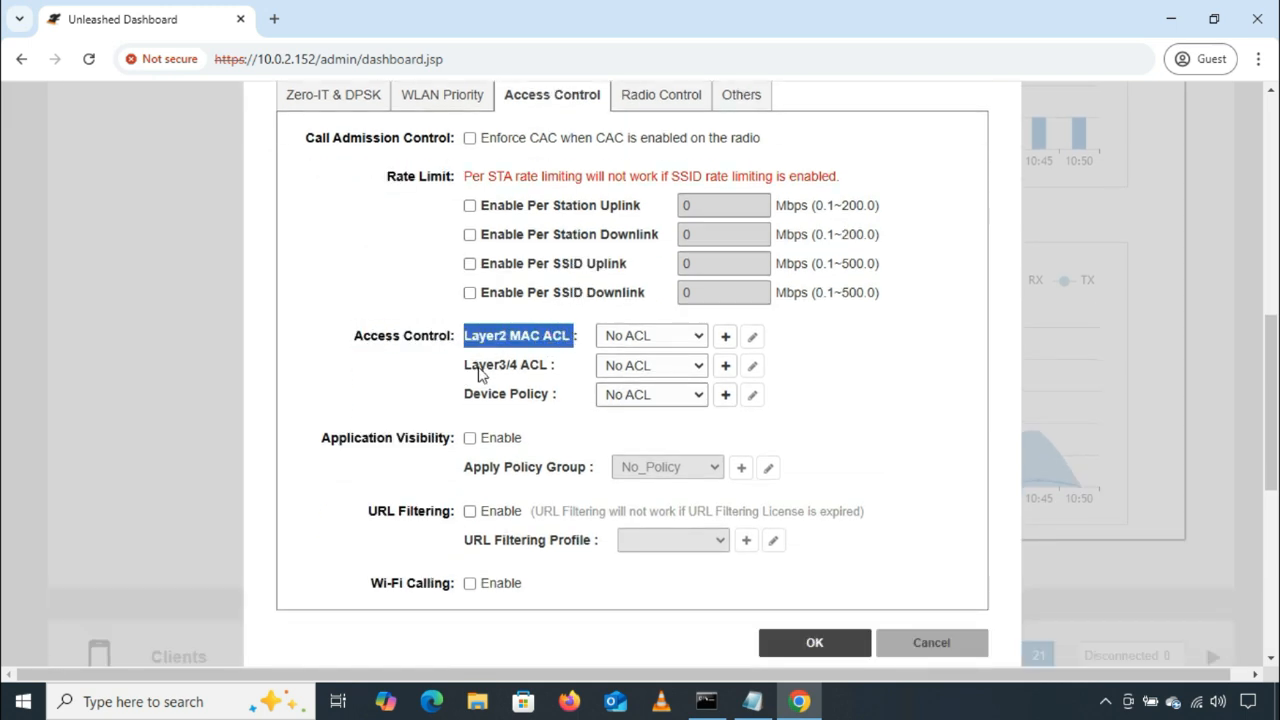
{"action": "left_click_drag", "start_coordinate": [465, 366], "coordinate": [565, 368]}
{"action": "left_click", "coordinate": [457, 405]}
{"action": "left_click_drag", "start_coordinate": [457, 405], "coordinate": [571, 403]}
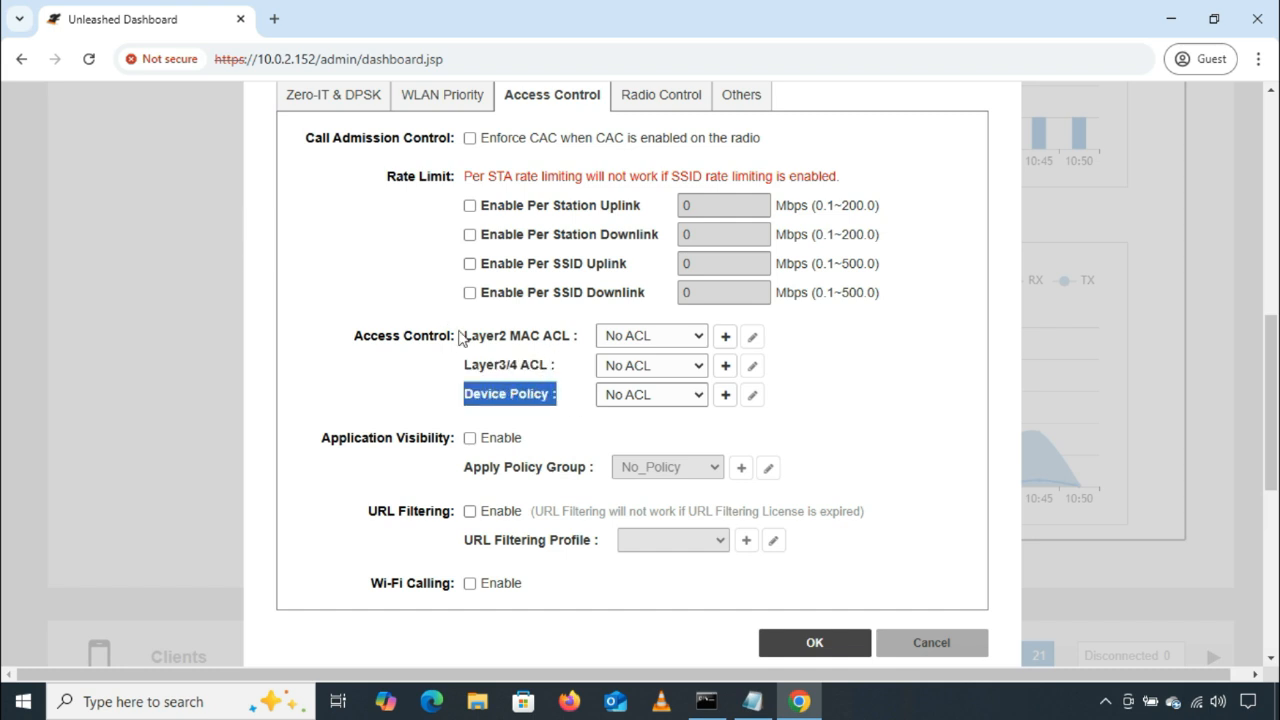
{"action": "left_click", "coordinate": [497, 338]}
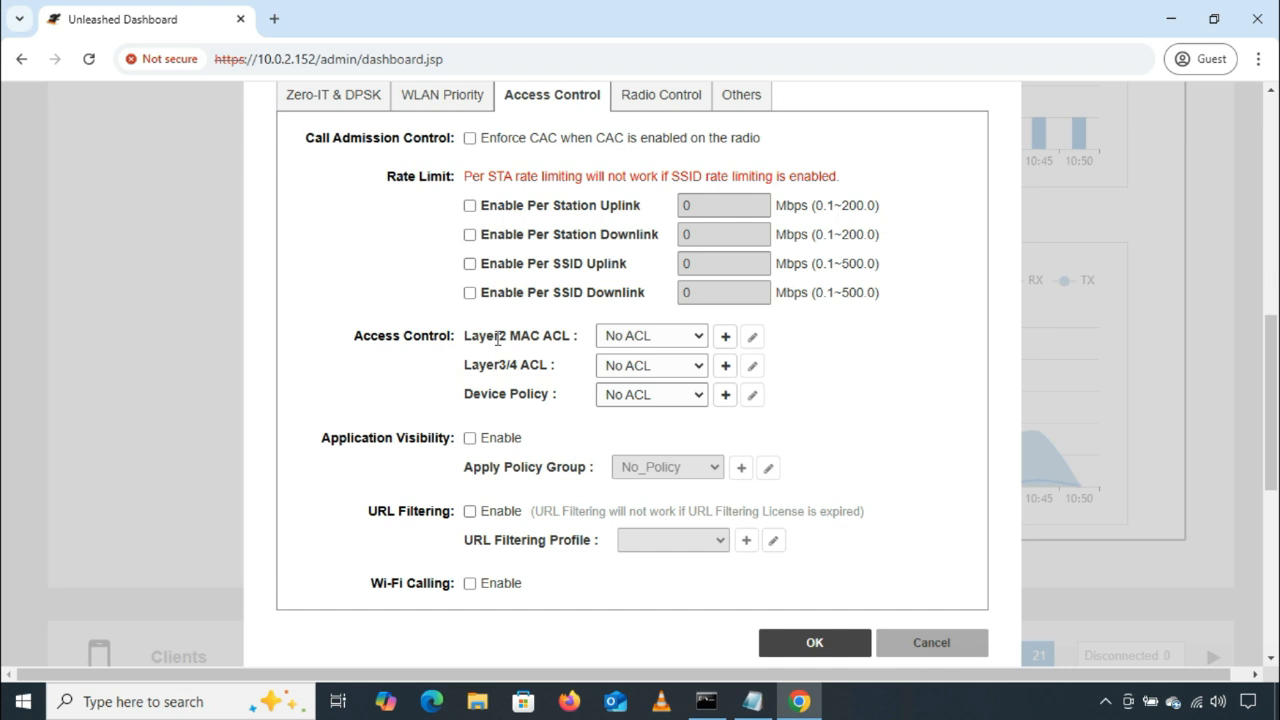
{"action": "left_click_drag", "start_coordinate": [464, 336], "coordinate": [577, 337]}
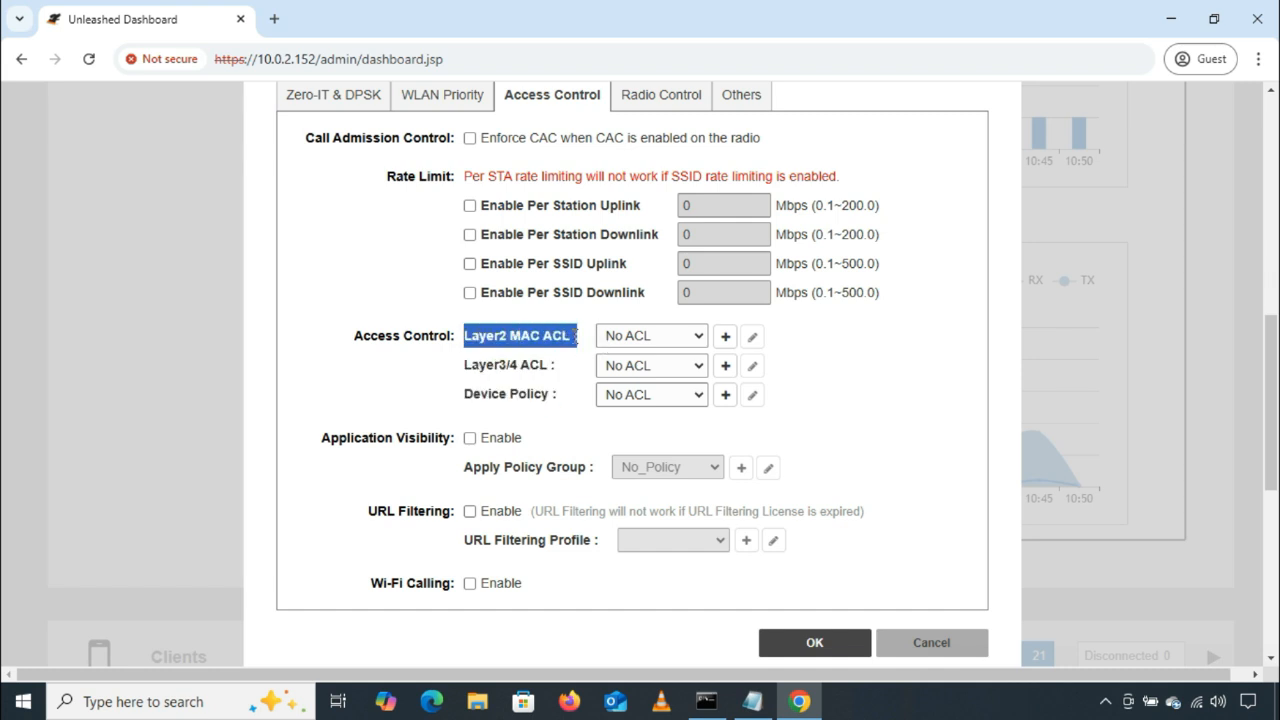
{"action": "left_click", "coordinate": [852, 343]}
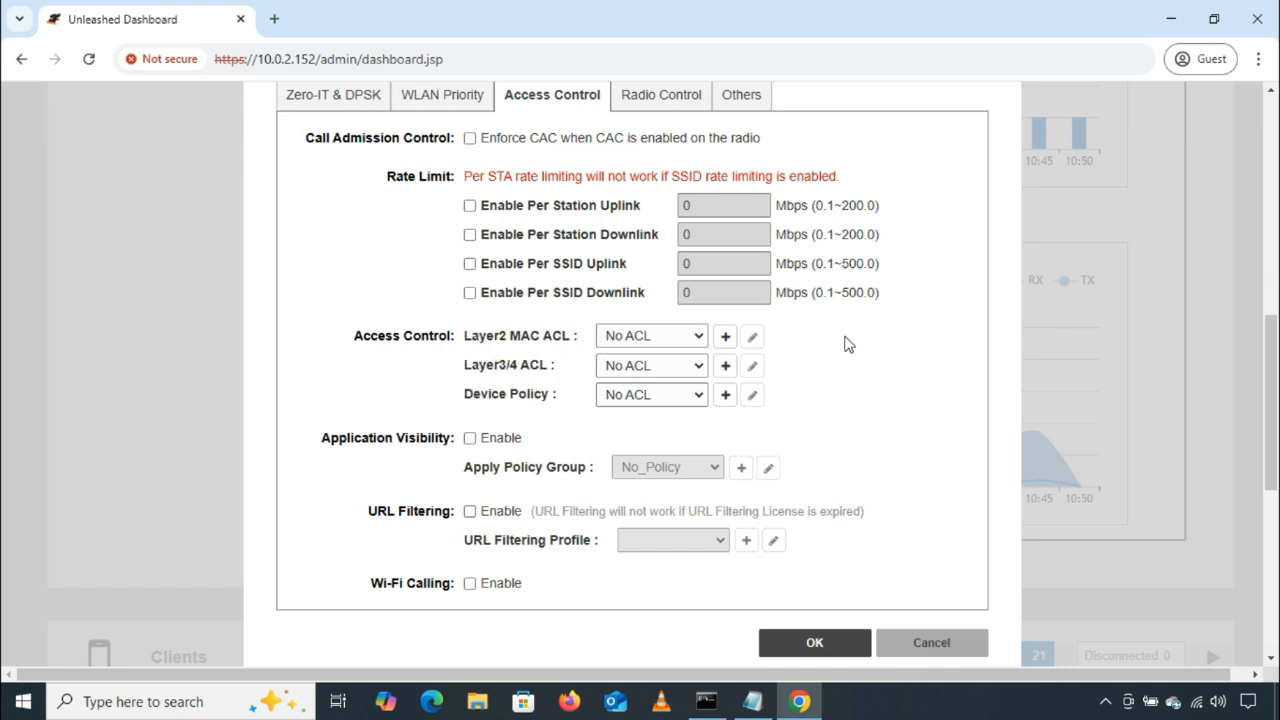
{"action": "left_click", "coordinate": [700, 340]}
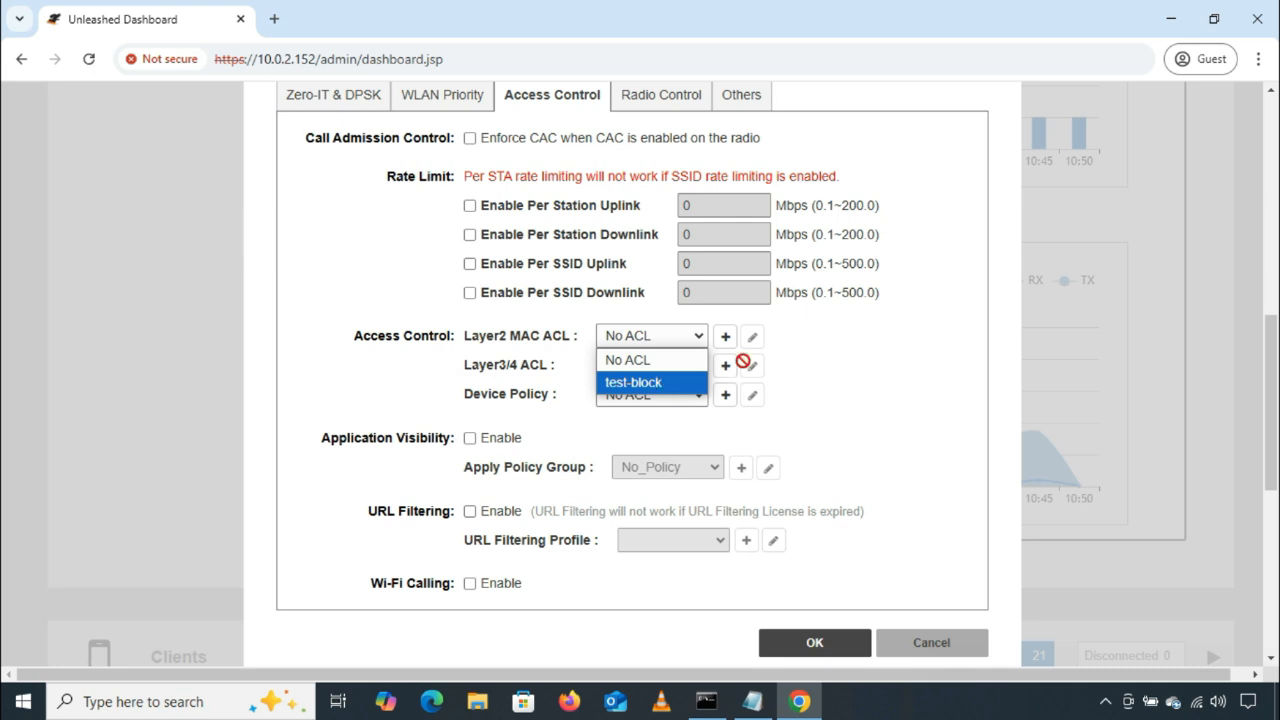
{"action": "left_click", "coordinate": [813, 367]}
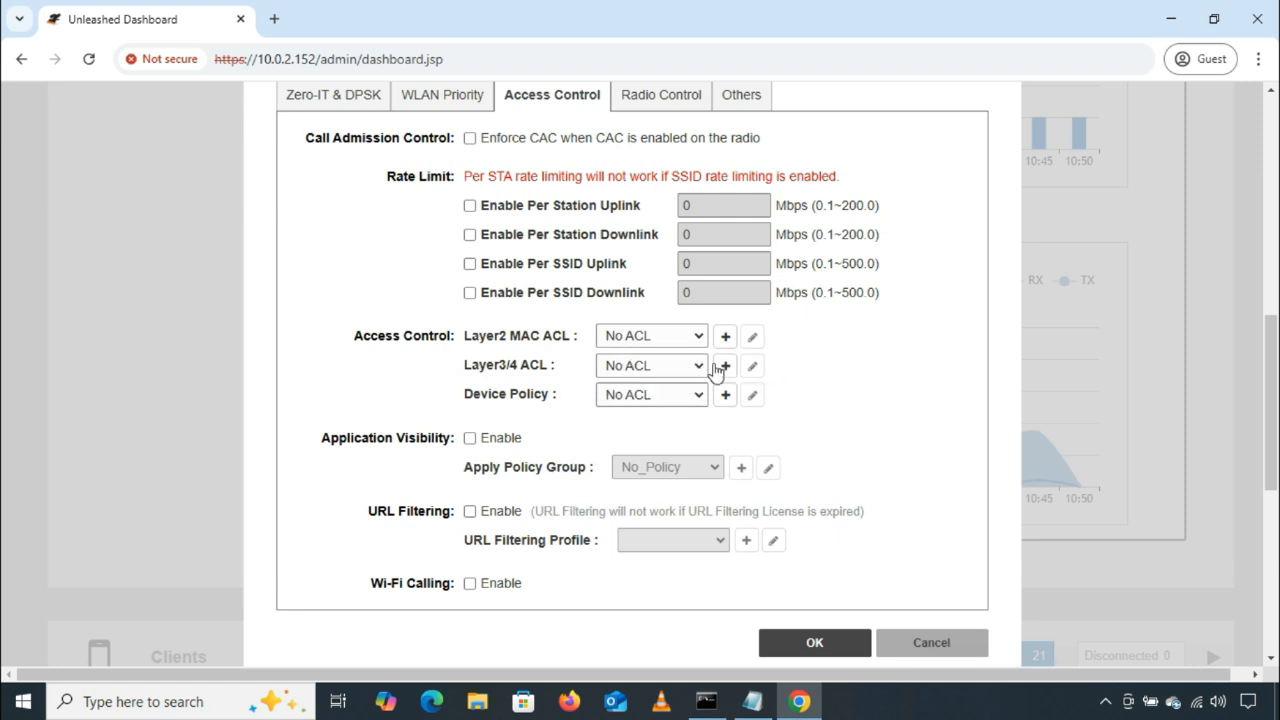
{"action": "left_click", "coordinate": [698, 367]}
{"action": "left_click", "coordinate": [810, 405]}
{"action": "left_click", "coordinate": [698, 396]}
{"action": "left_click", "coordinate": [822, 388]}
Step: Set Test-SSID's Layer2 MAC ACL to test-block and save the WLAN
{"action": "left_click", "coordinate": [699, 337]}
{"action": "left_click", "coordinate": [634, 383]}
{"action": "left_click", "coordinate": [813, 643]}
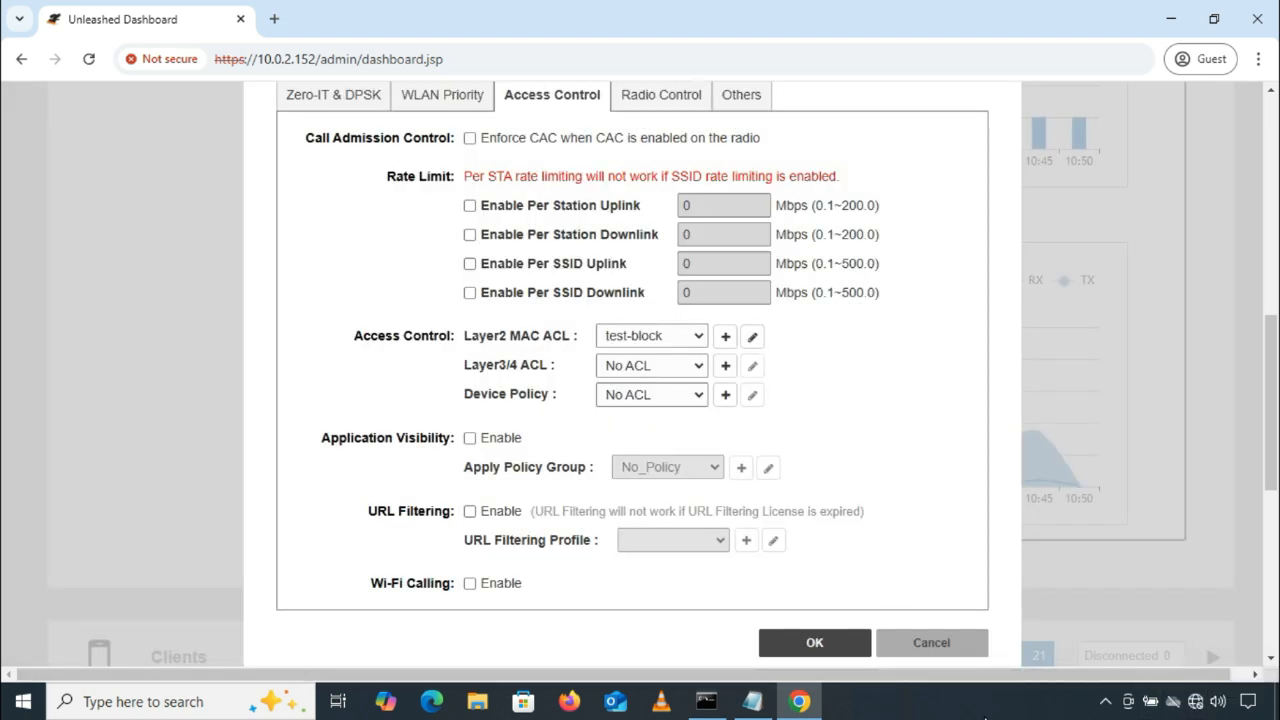
Step: Ping 10.0.2.152 from Command Prompt to test the laptop's connection, and minimize the window
{"action": "left_click", "coordinate": [706, 701]}
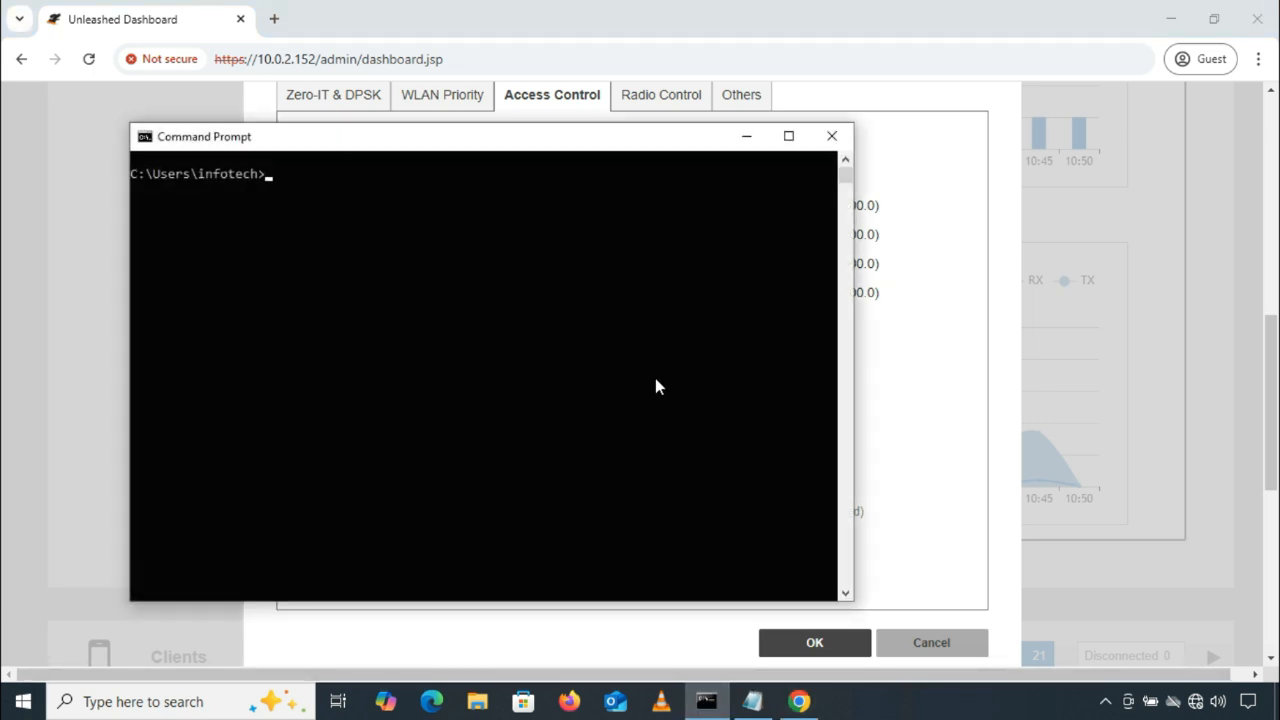
{"action": "type", "text": "ping 10.0.2.152"}
{"action": "key", "text": "Return"}
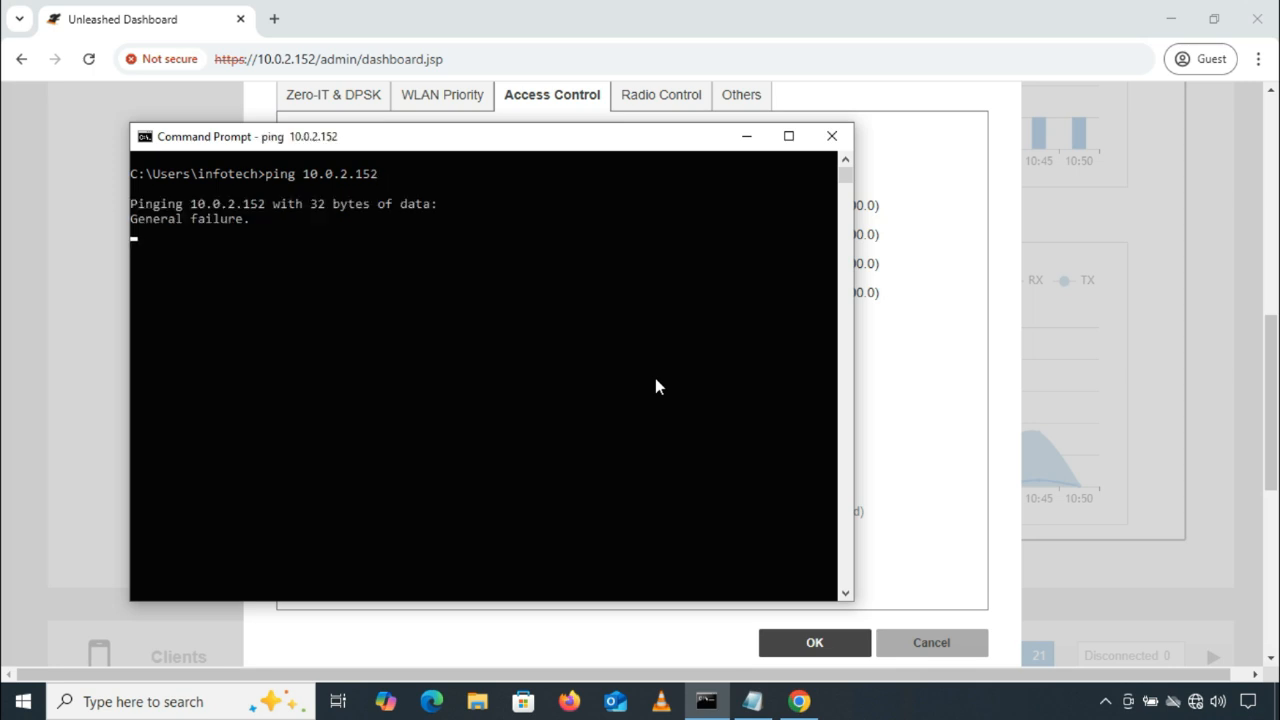
{"action": "left_click", "coordinate": [747, 140]}
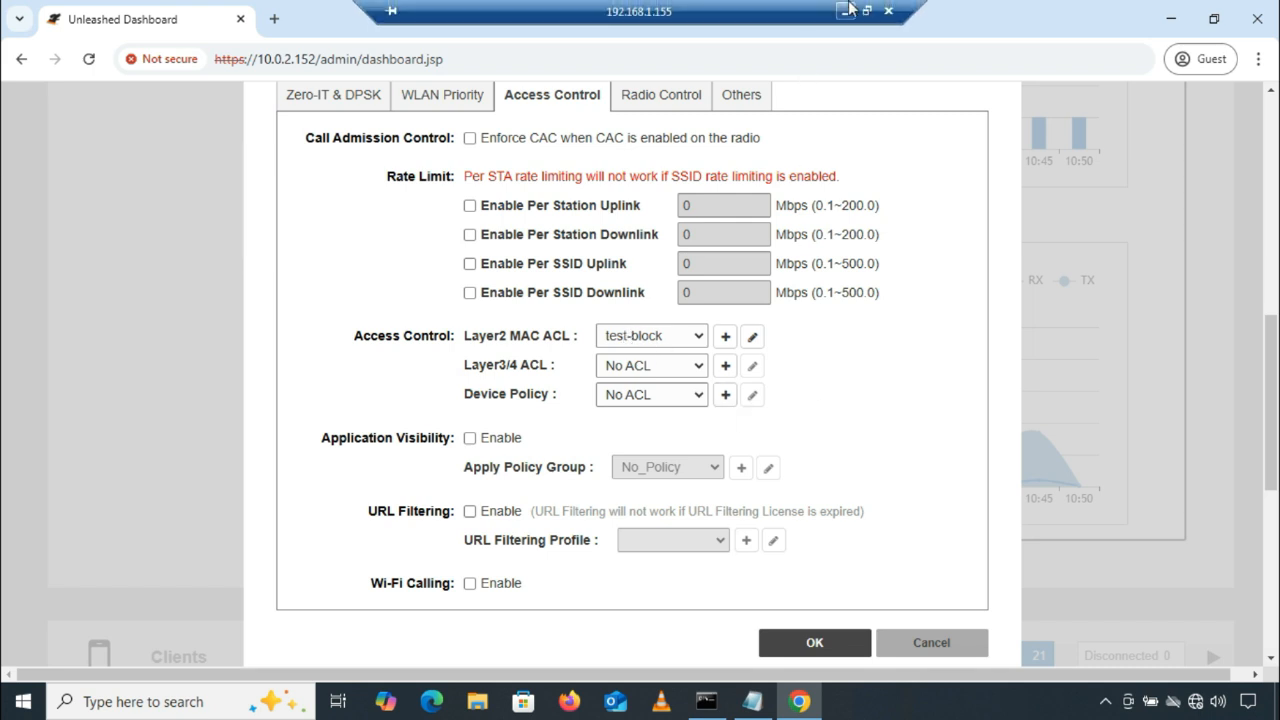
Step: Minimize the remote desktop session and select Test-SSID among the Wi-Fi networks in the local computer's Unleashed dashboard
{"action": "left_click", "coordinate": [846, 10]}
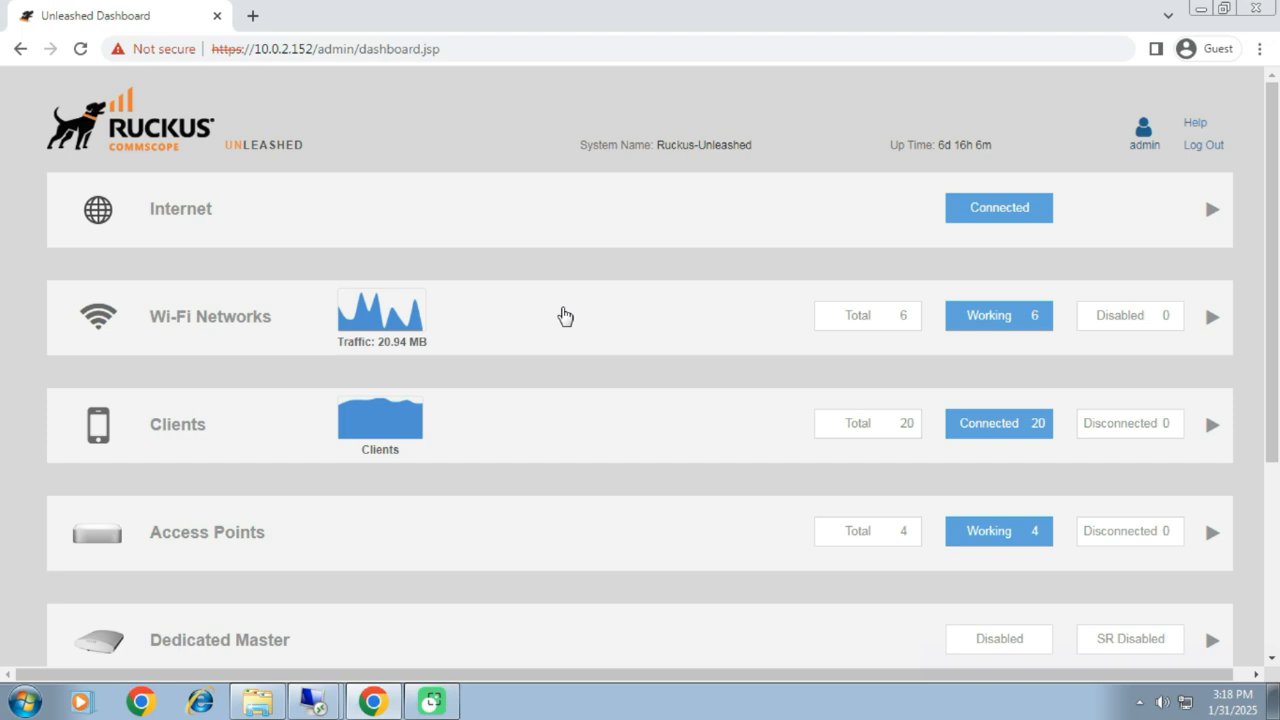
{"action": "left_click", "coordinate": [565, 316]}
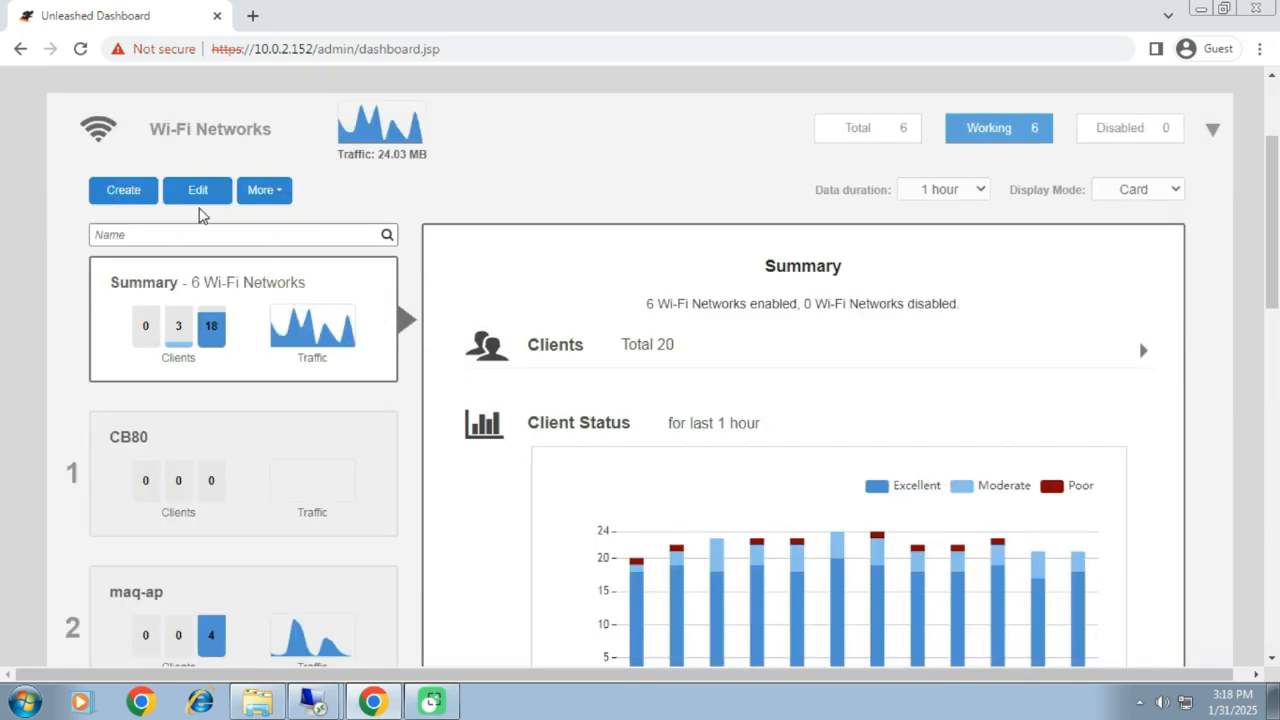
{"action": "scroll", "coordinate": [280, 318], "scroll_direction": "down", "scroll_amount": 5}
{"action": "scroll", "coordinate": [280, 318], "scroll_direction": "down", "scroll_amount": 3}
{"action": "left_click", "coordinate": [373, 535]}
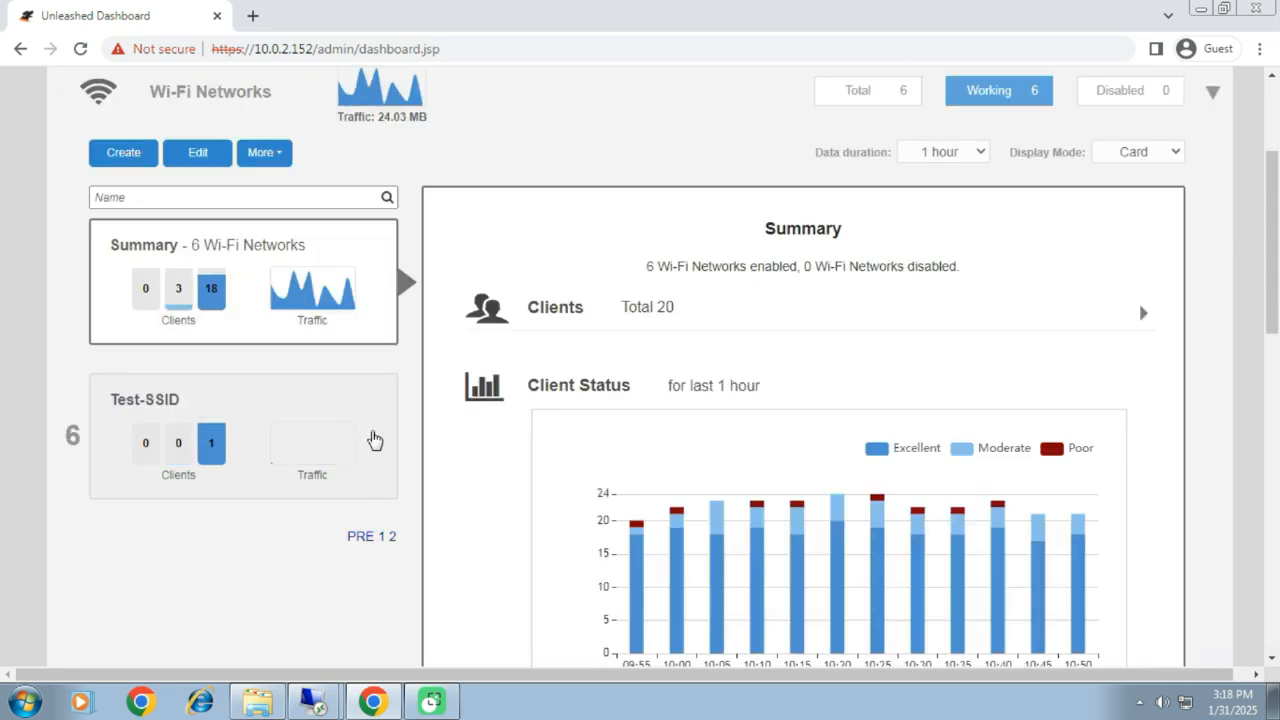
{"action": "left_click", "coordinate": [240, 412]}
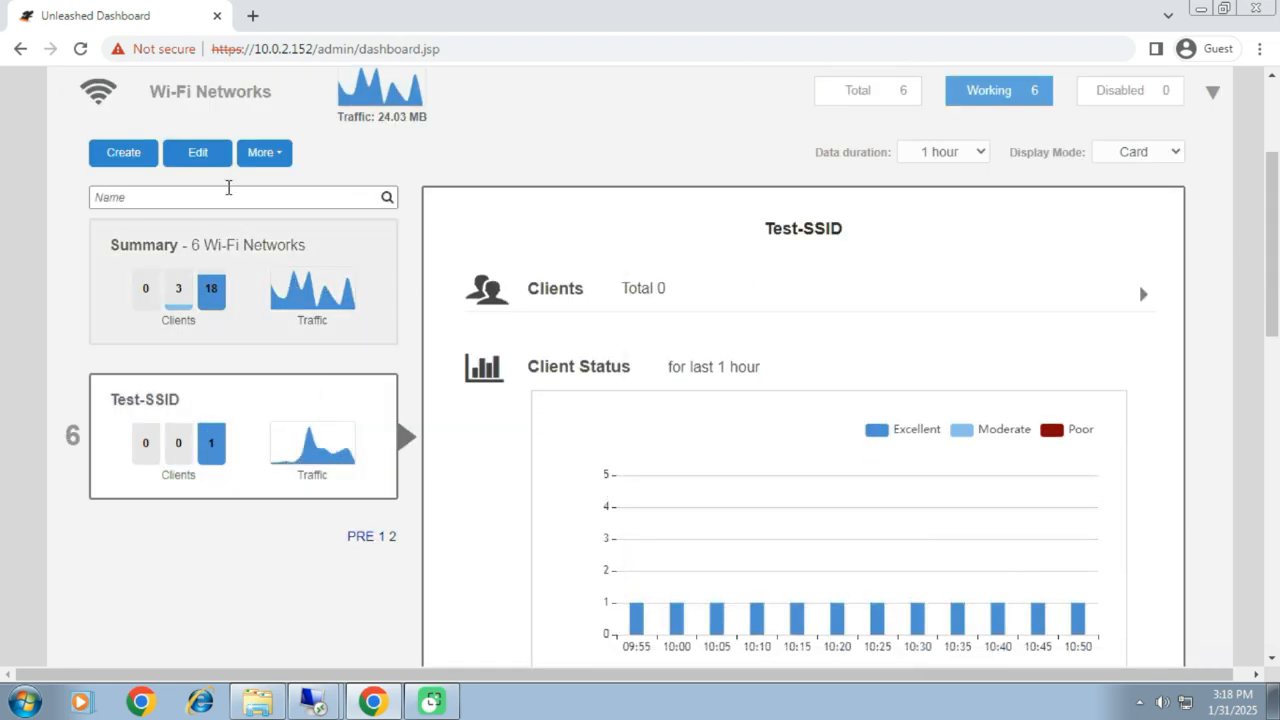
Step: Open Test-SSID for editing, show its advanced access control settings and check the lists available for Layer2 MAC ACL
{"action": "left_click", "coordinate": [196, 155]}
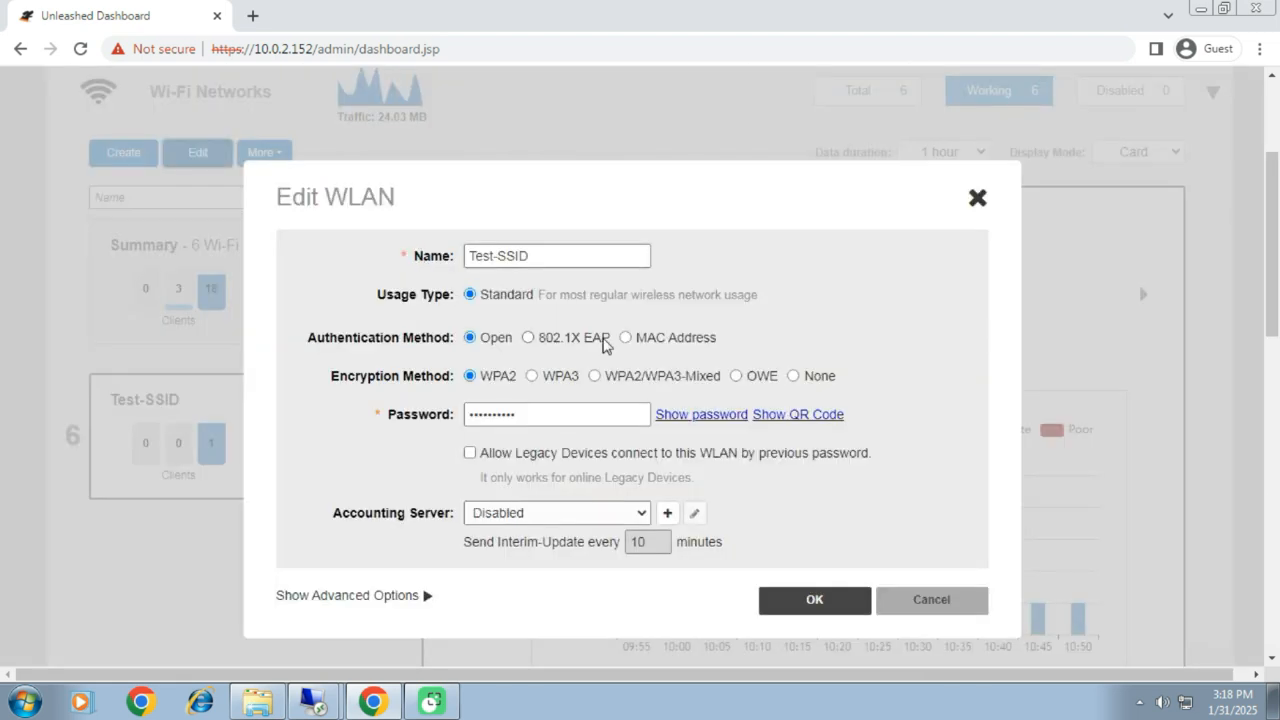
{"action": "scroll", "coordinate": [434, 474], "scroll_direction": "down", "scroll_amount": 2}
{"action": "left_click", "coordinate": [399, 412]}
{"action": "scroll", "coordinate": [591, 420], "scroll_direction": "down", "scroll_amount": 2}
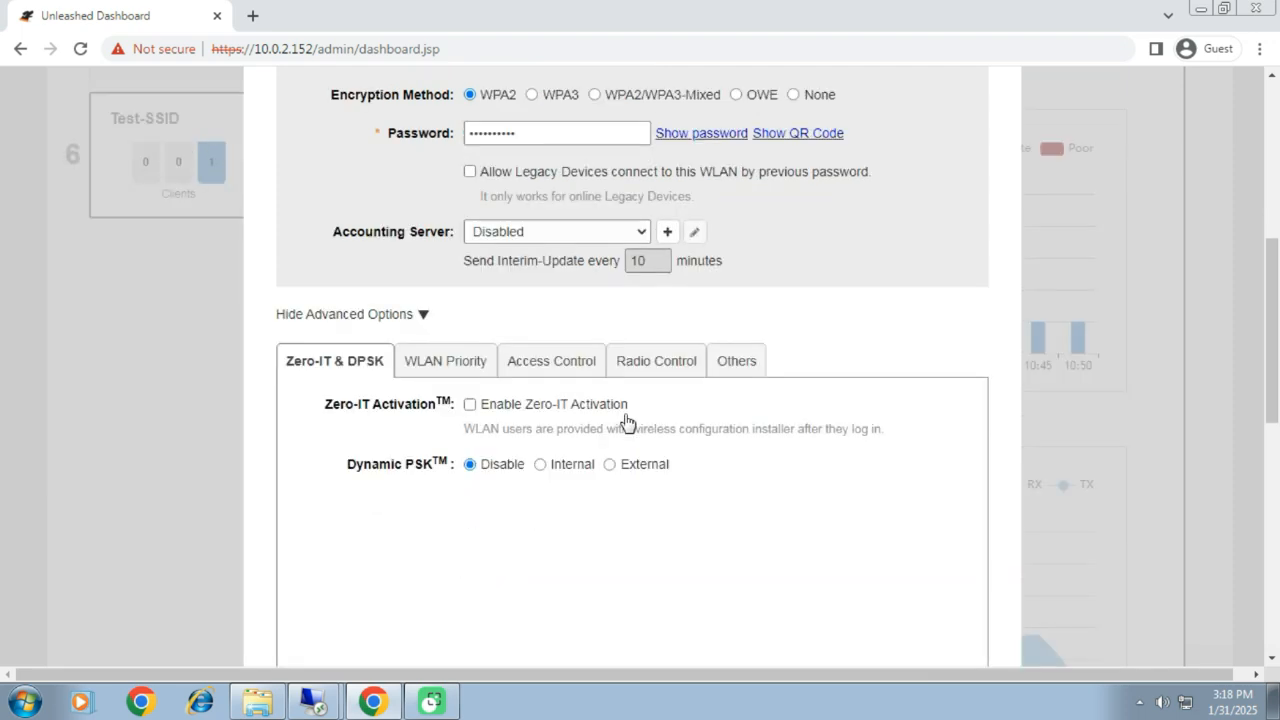
{"action": "left_click", "coordinate": [556, 272]}
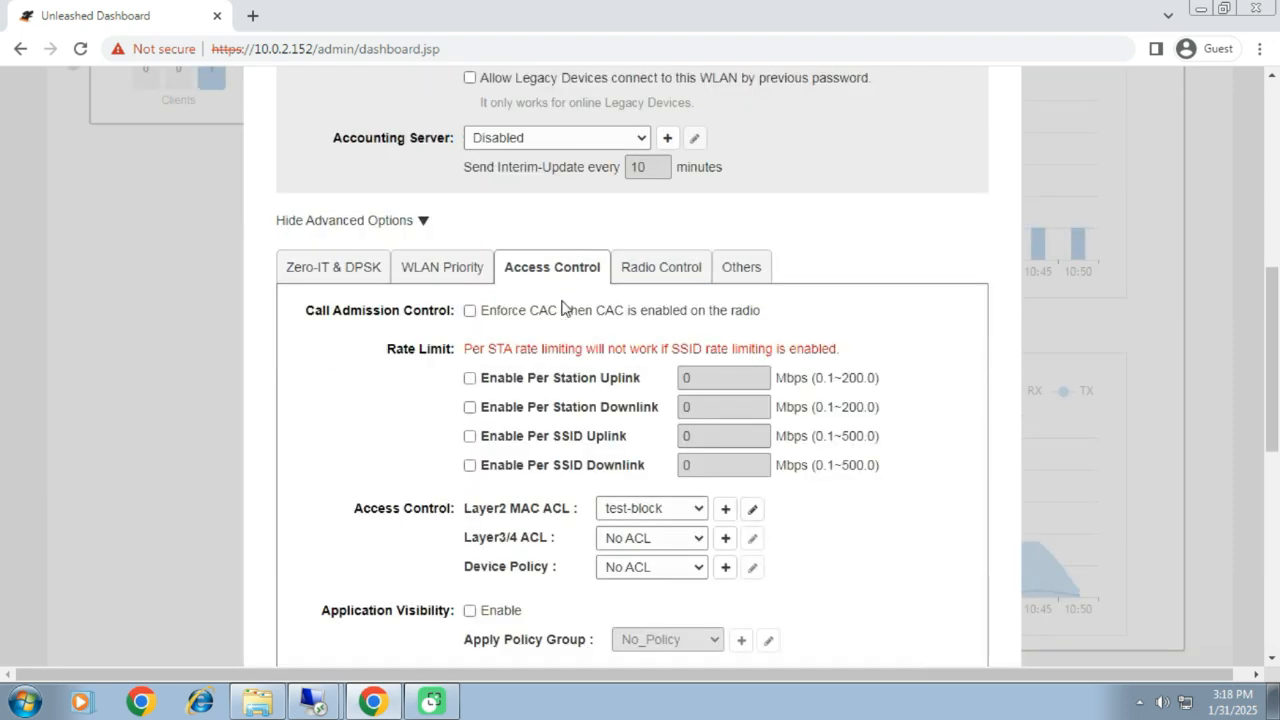
{"action": "scroll", "coordinate": [614, 430], "scroll_direction": "down", "scroll_amount": 2}
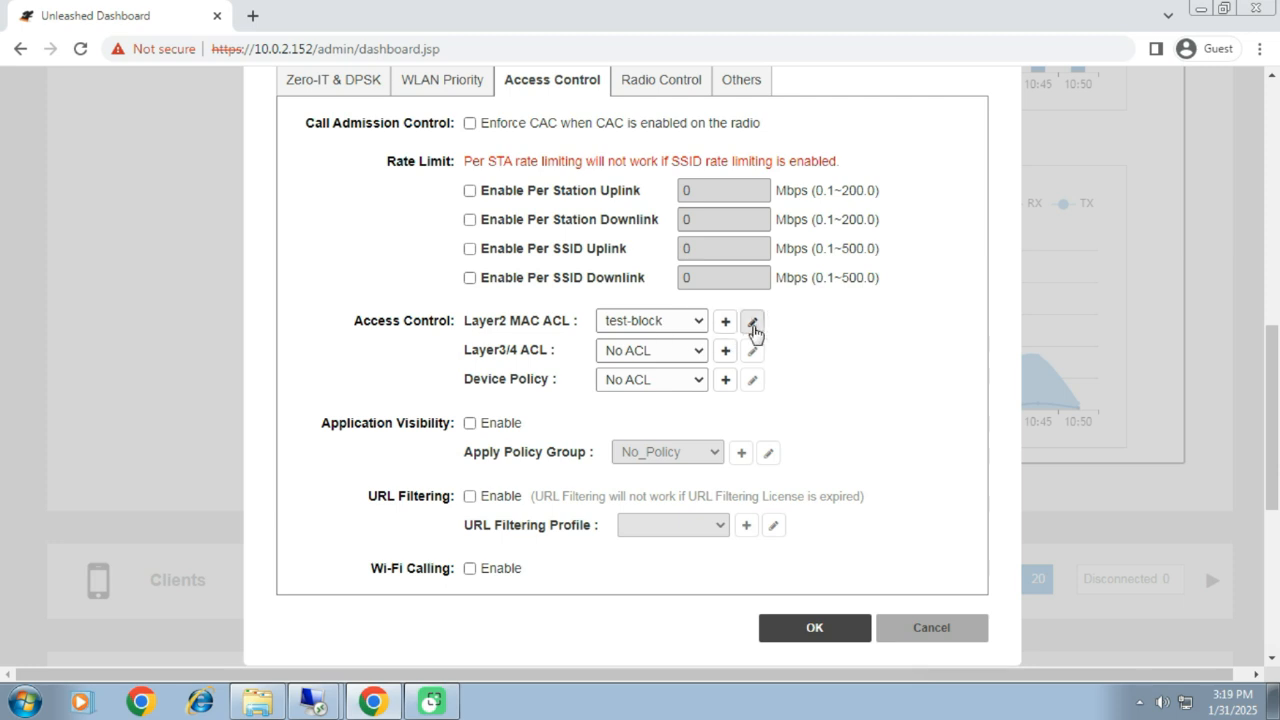
{"action": "left_click", "coordinate": [698, 322]}
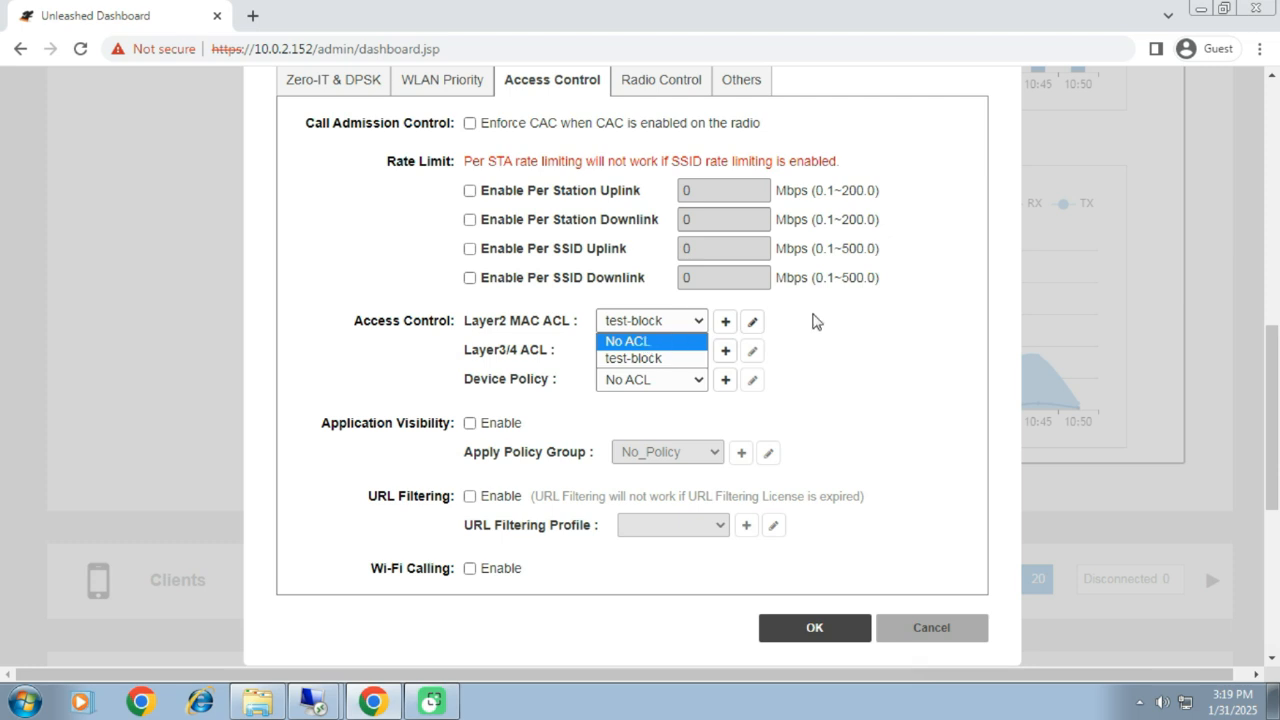
{"action": "left_click", "coordinate": [814, 321]}
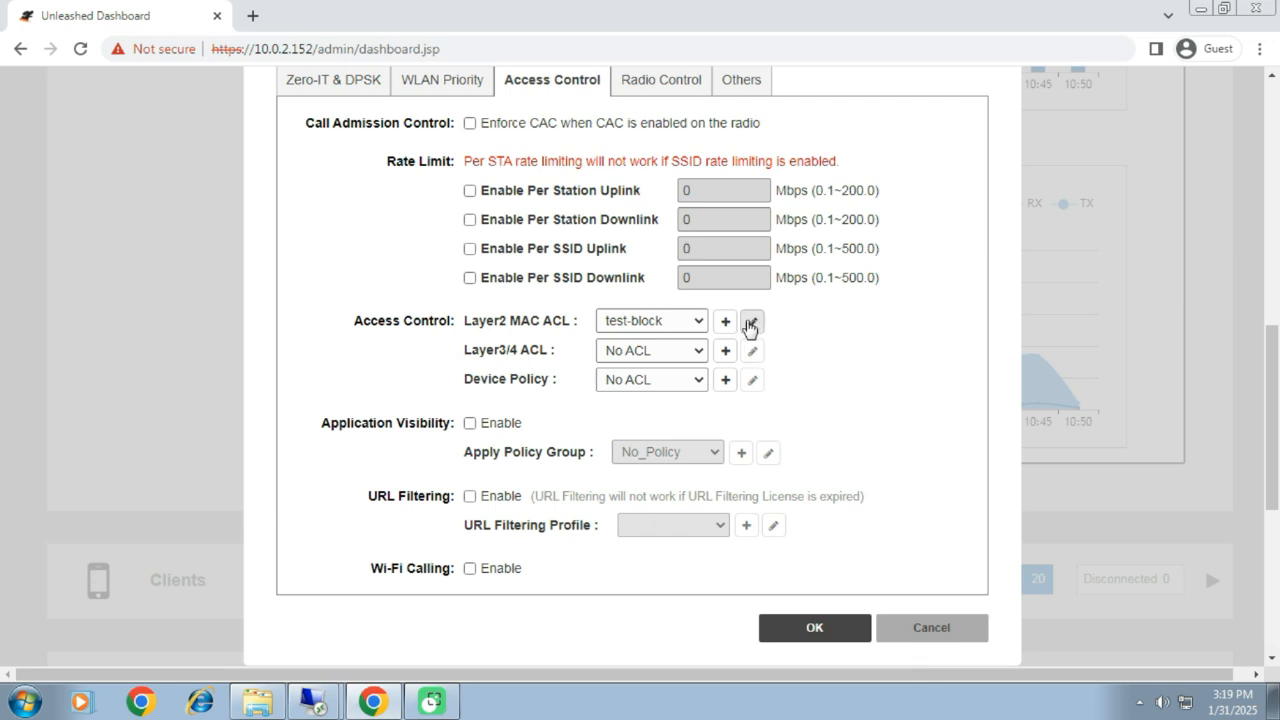
Step: Change the test-block ACL's restriction to "Only allow all stations listed below" and save both the ACL and the WLAN
{"action": "left_click", "coordinate": [752, 323]}
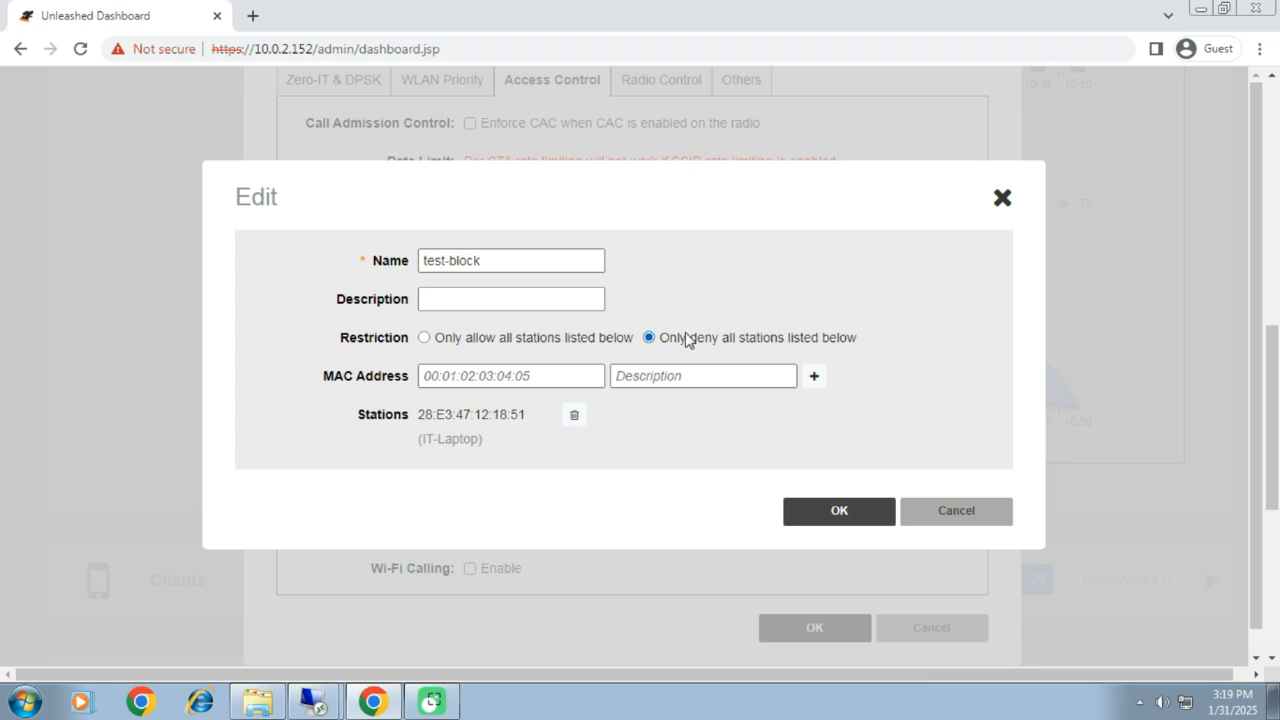
{"action": "left_click", "coordinate": [424, 338]}
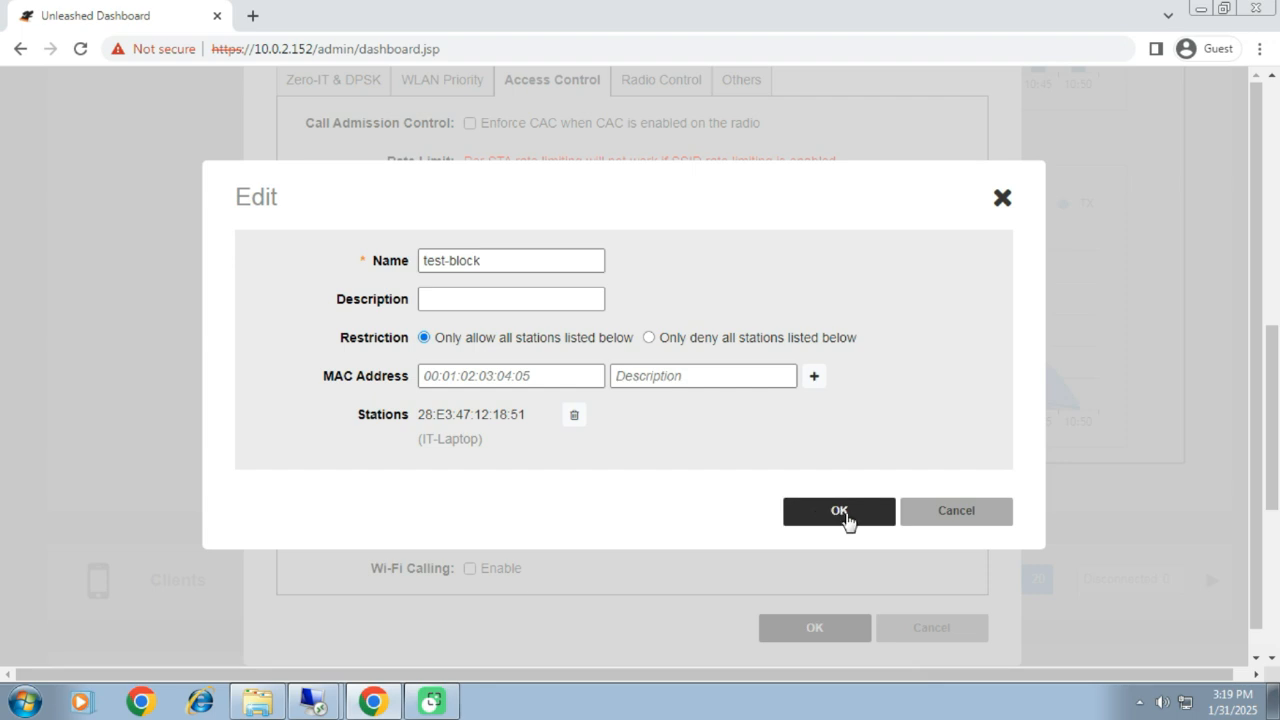
{"action": "left_click", "coordinate": [839, 511]}
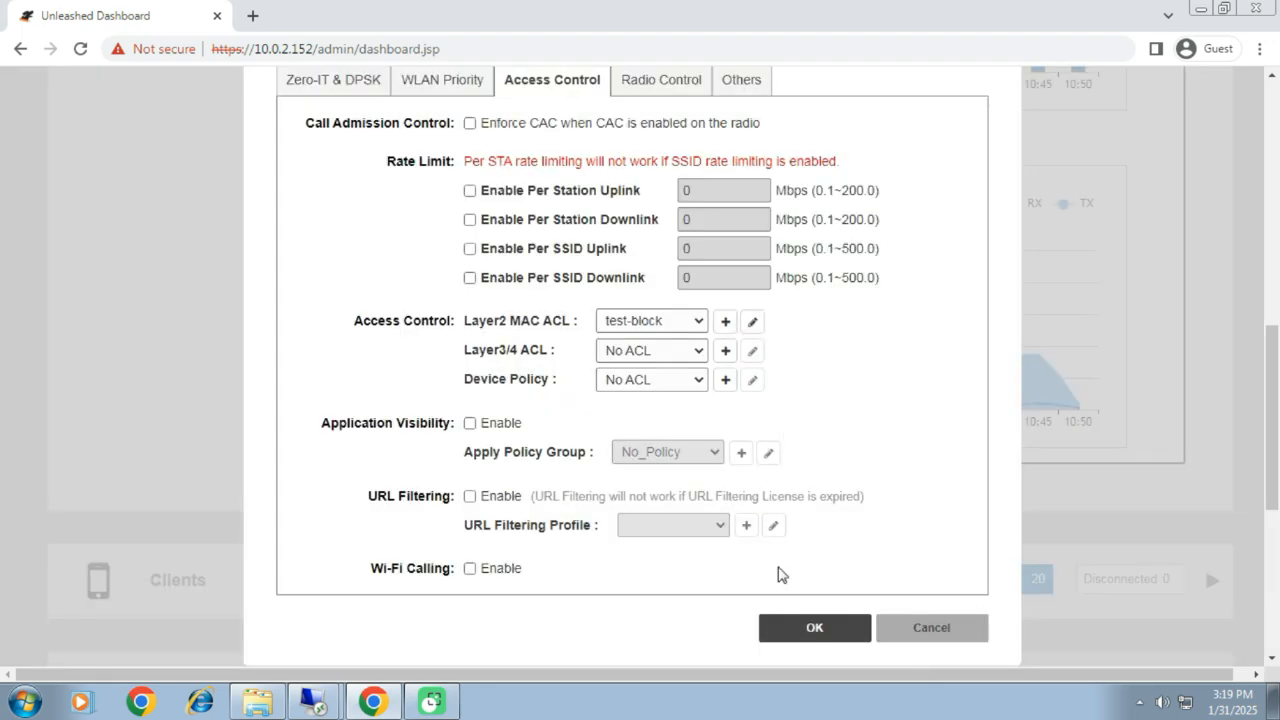
{"action": "left_click", "coordinate": [817, 630]}
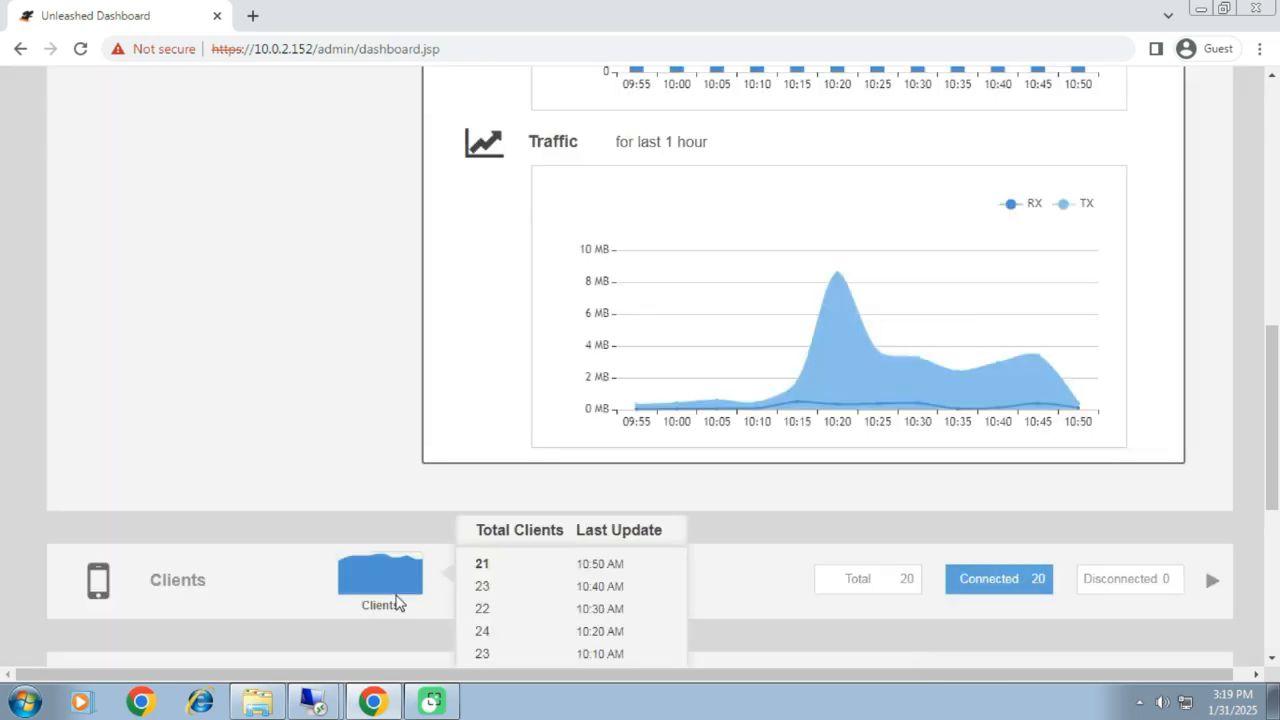
Step: Switch to the 192.168.1.155 remote desktop session, ping 10.0.2.152 from Command Prompt, and save the WLAN settings left open in the dashboard
{"action": "mouse_move", "coordinate": [316, 706]}
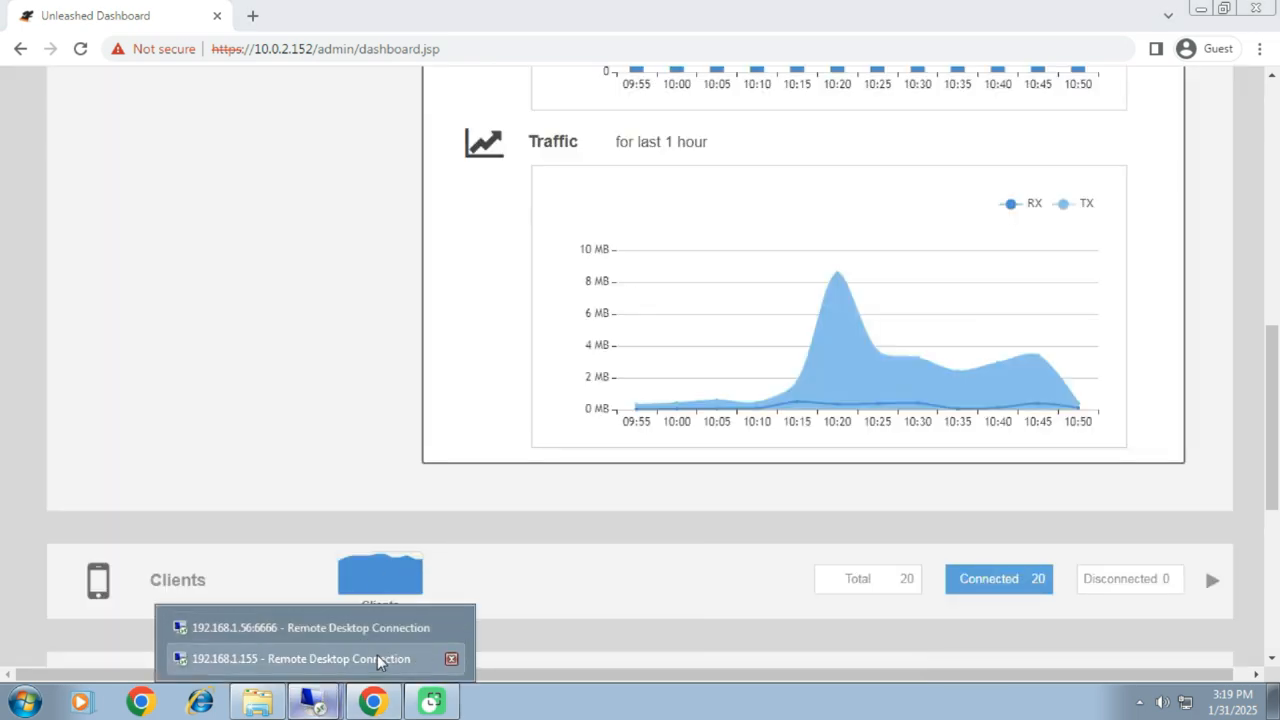
{"action": "left_click", "coordinate": [377, 655]}
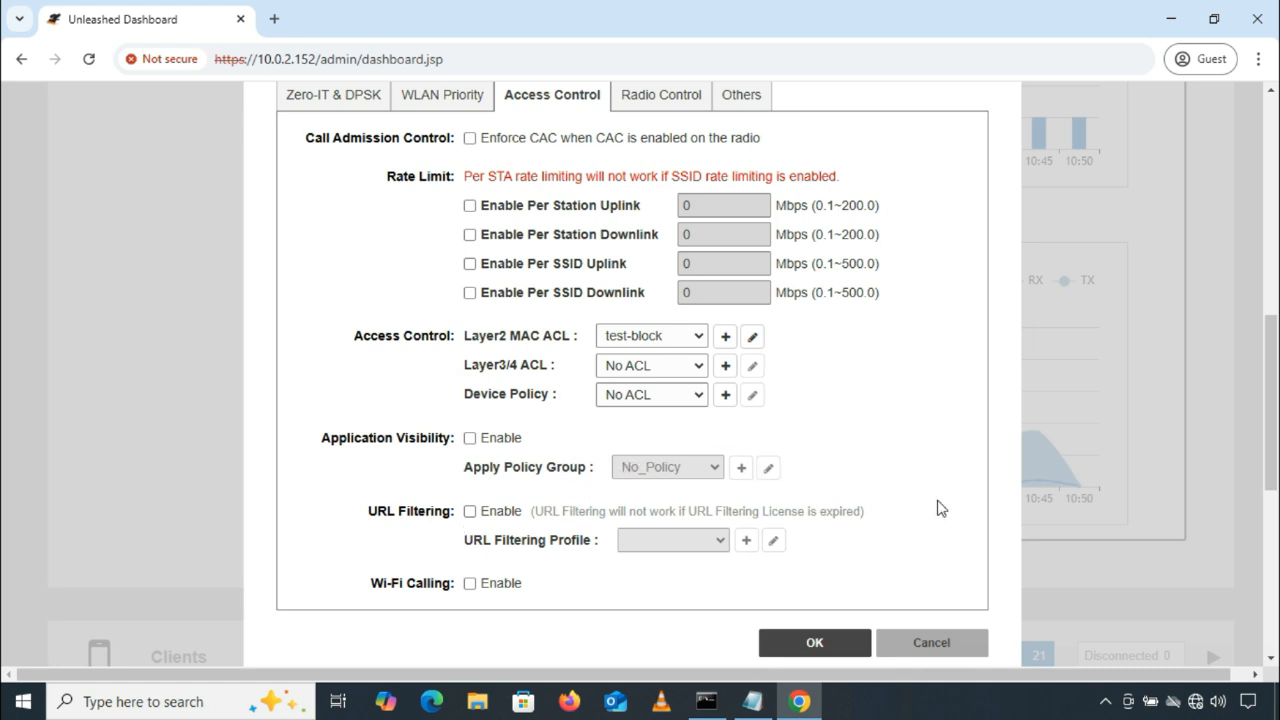
{"action": "mouse_move", "coordinate": [1196, 708]}
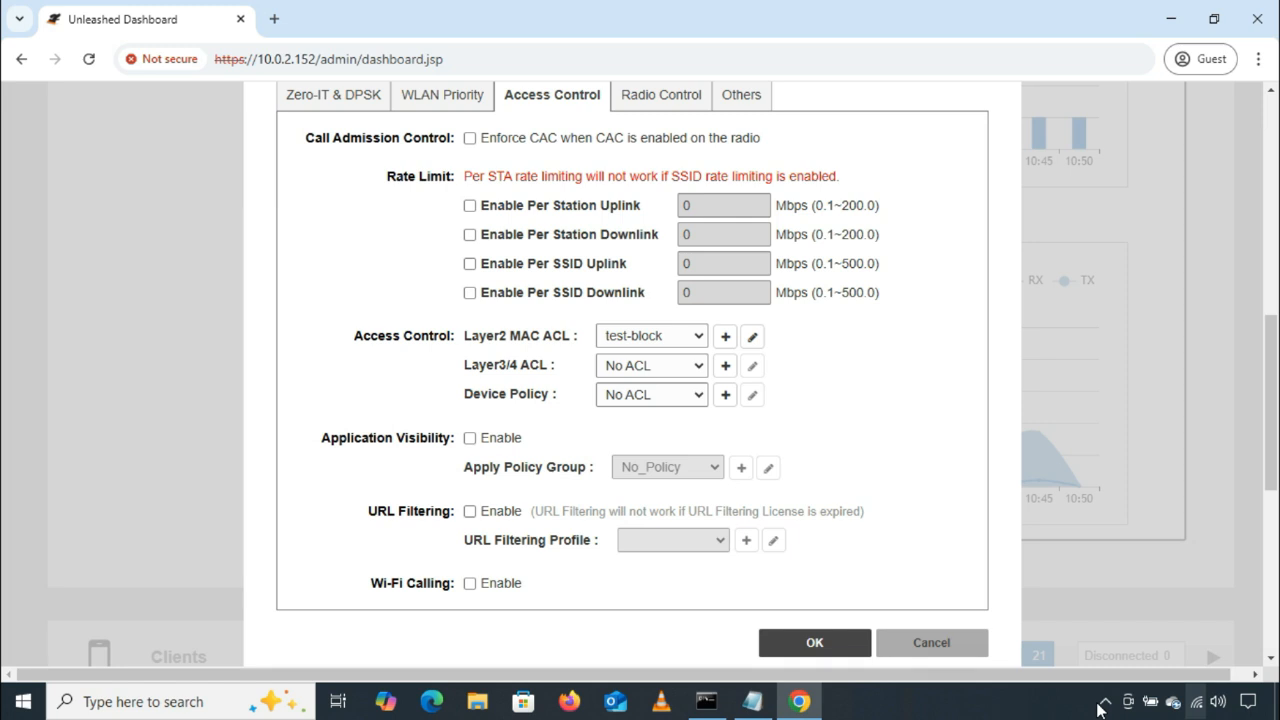
{"action": "left_click", "coordinate": [706, 701]}
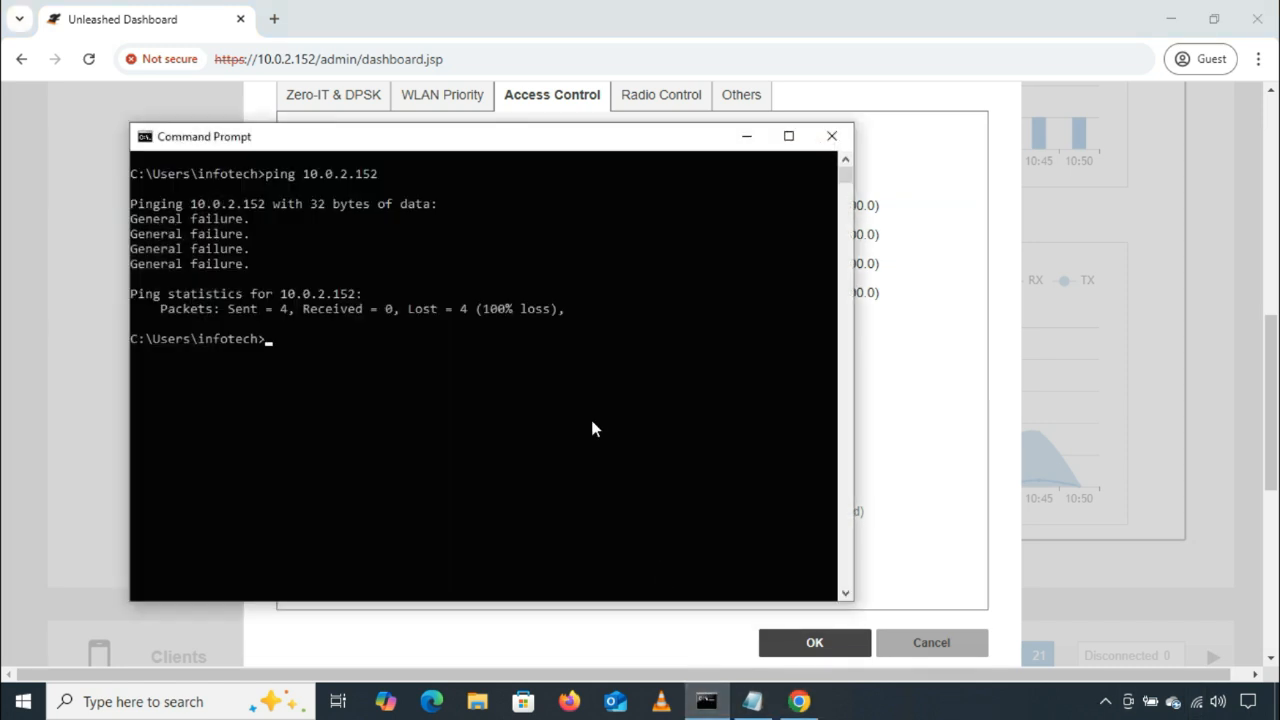
{"action": "key", "text": "Up"}
{"action": "key", "text": "Return"}
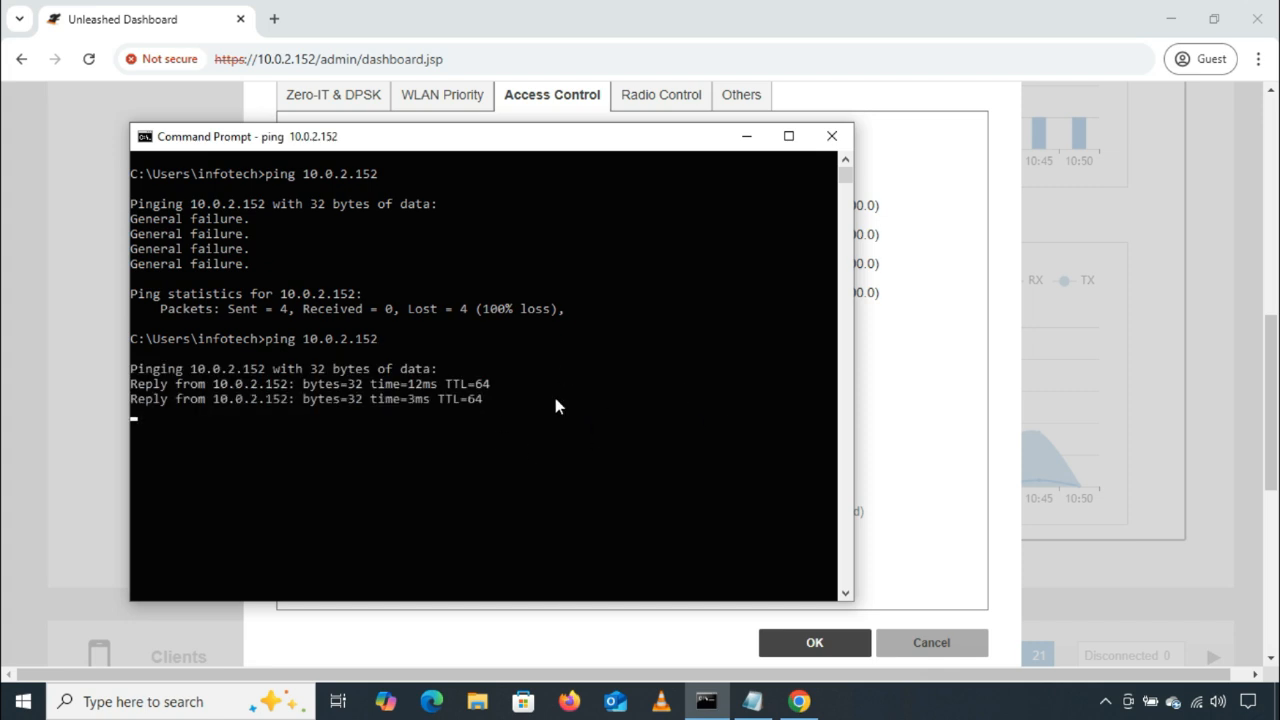
{"action": "left_click", "coordinate": [745, 137]}
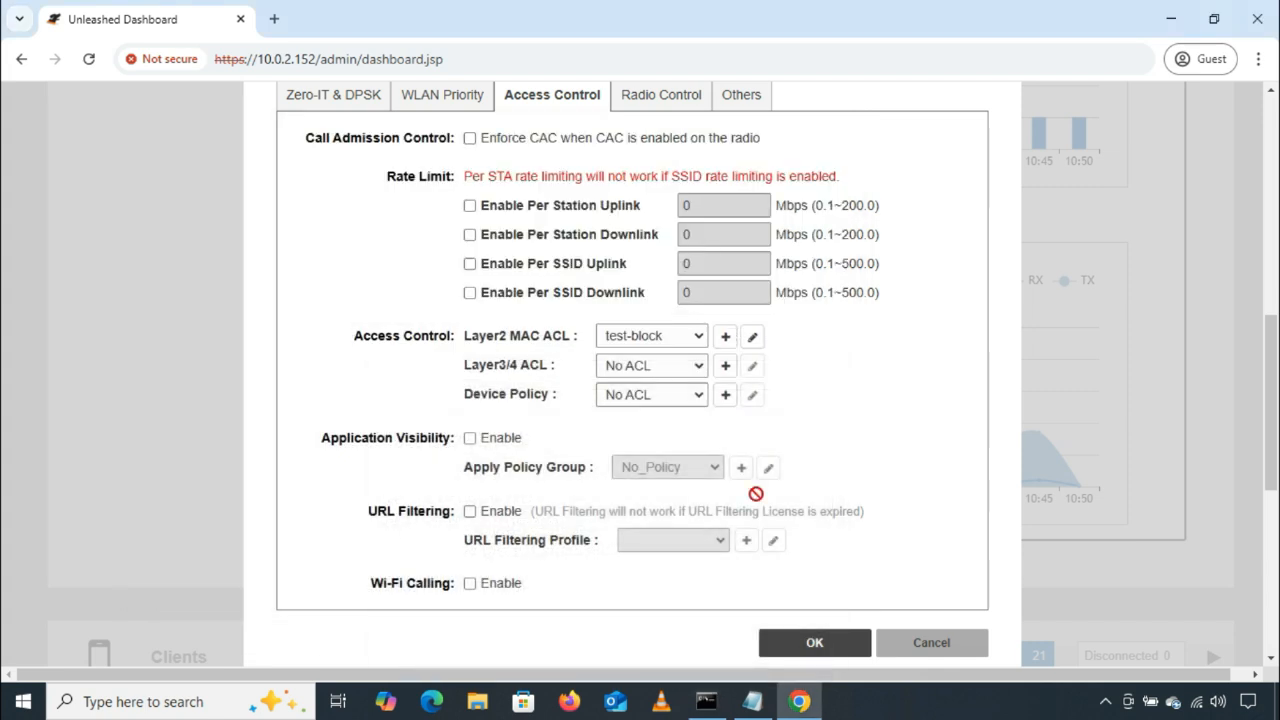
{"action": "left_click", "coordinate": [816, 643]}
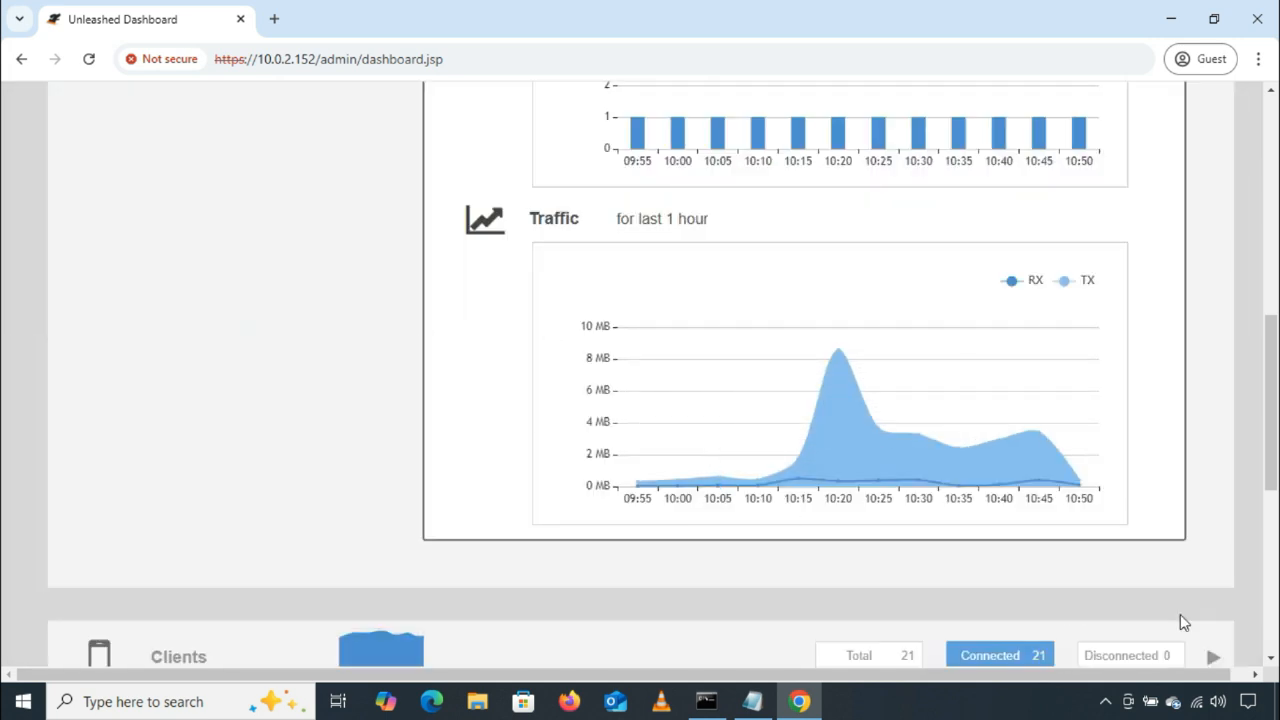
{"action": "scroll", "coordinate": [626, 297], "scroll_direction": "up", "scroll_amount": 7}
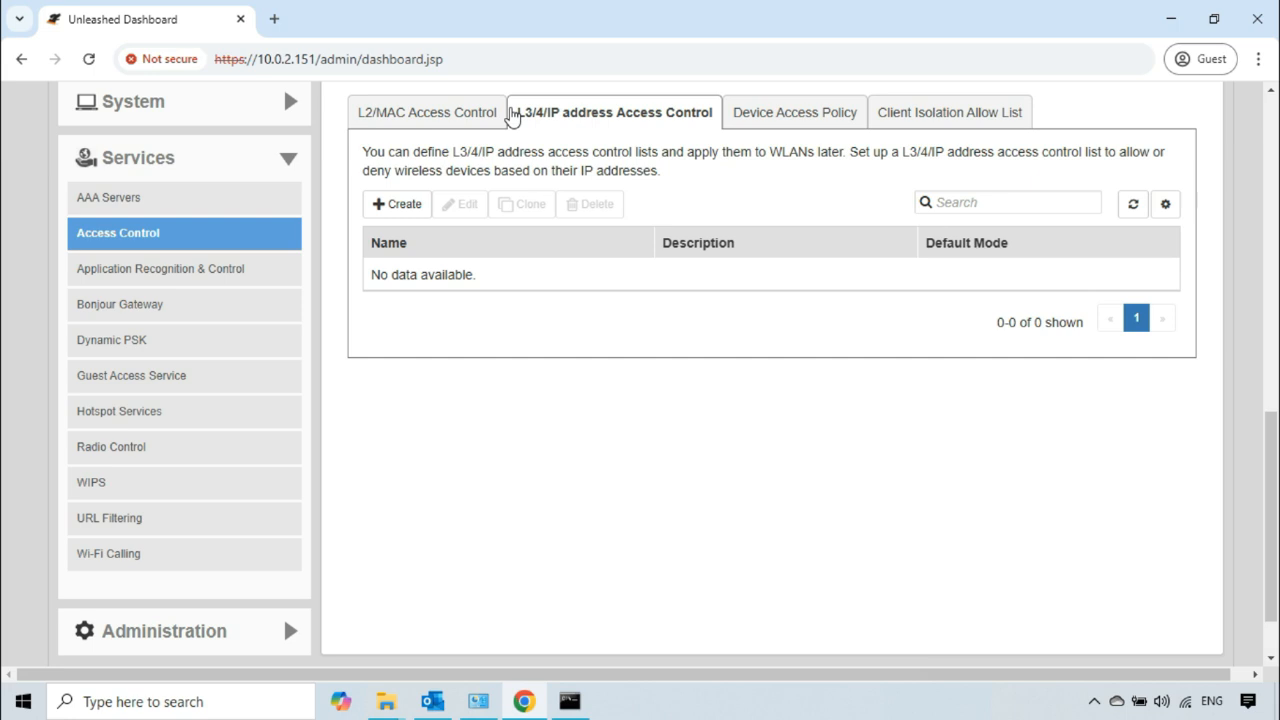
Step: Examine the L3/4/IP address access control description and the form for creating a new list, and close the form without saving
{"action": "left_click_drag", "start_coordinate": [518, 117], "coordinate": [705, 120]}
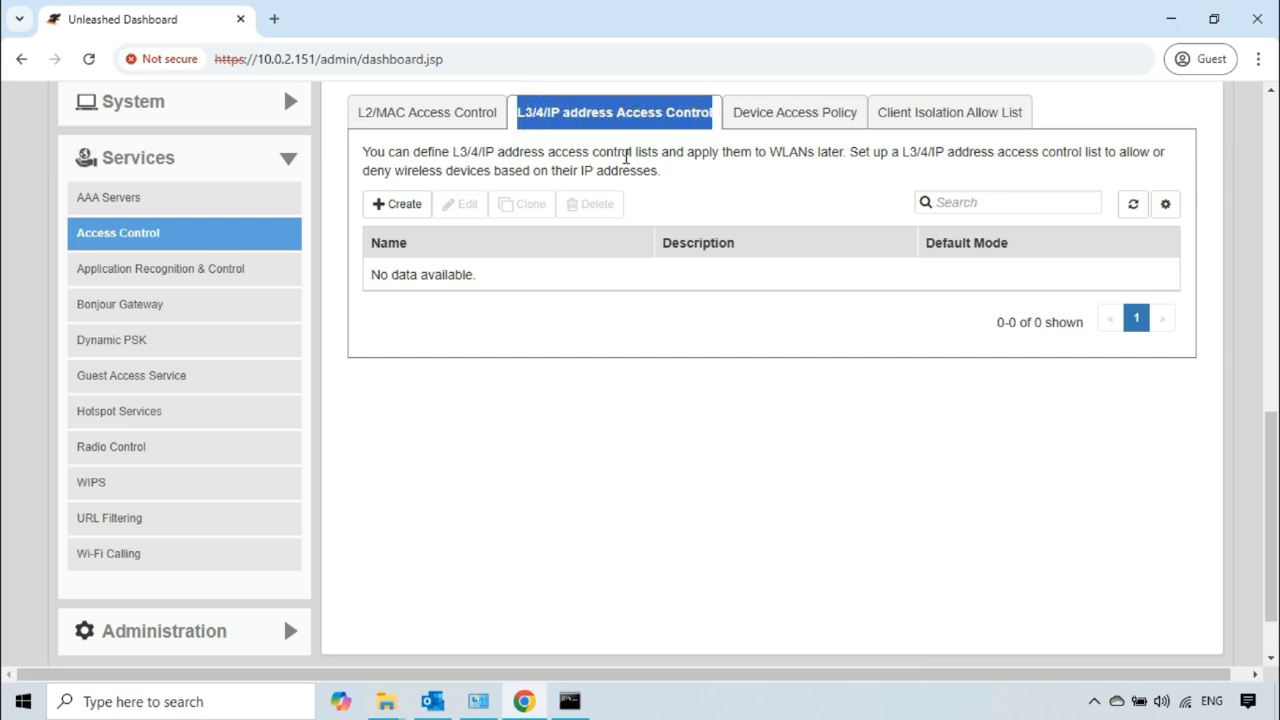
{"action": "left_click_drag", "start_coordinate": [363, 152], "coordinate": [1168, 160]}
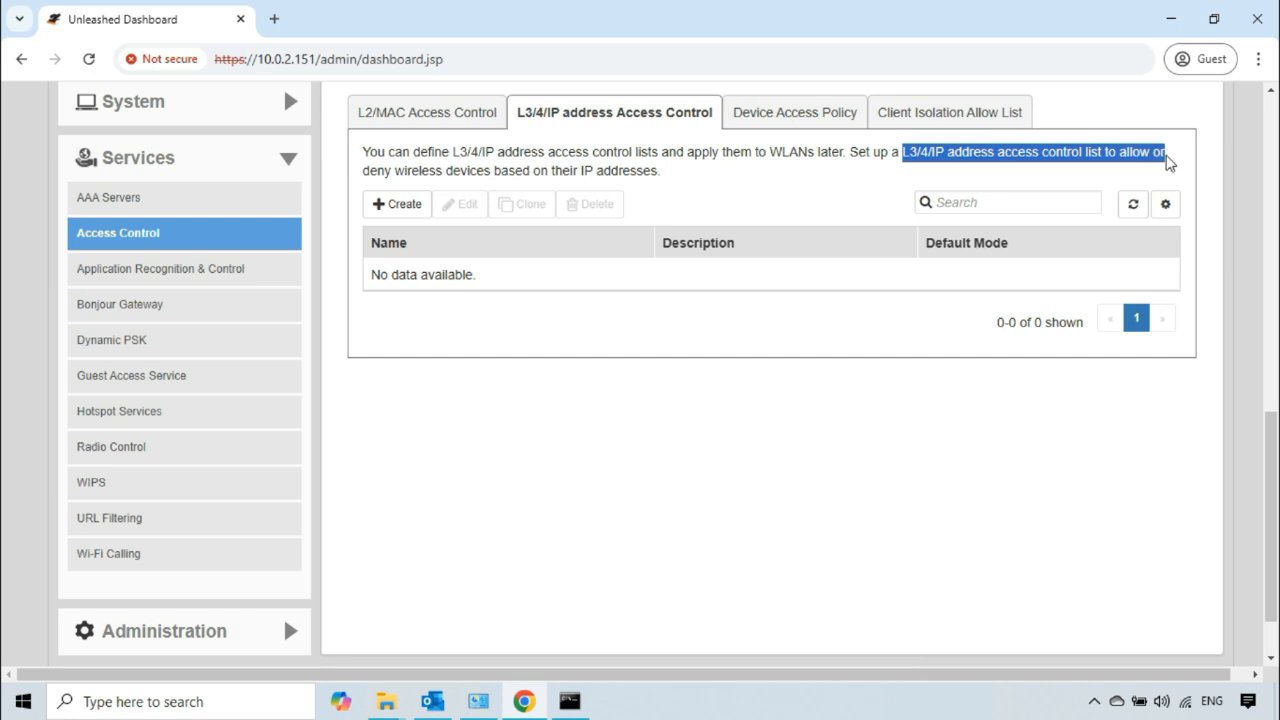
{"action": "left_click_drag", "start_coordinate": [364, 170], "coordinate": [658, 171]}
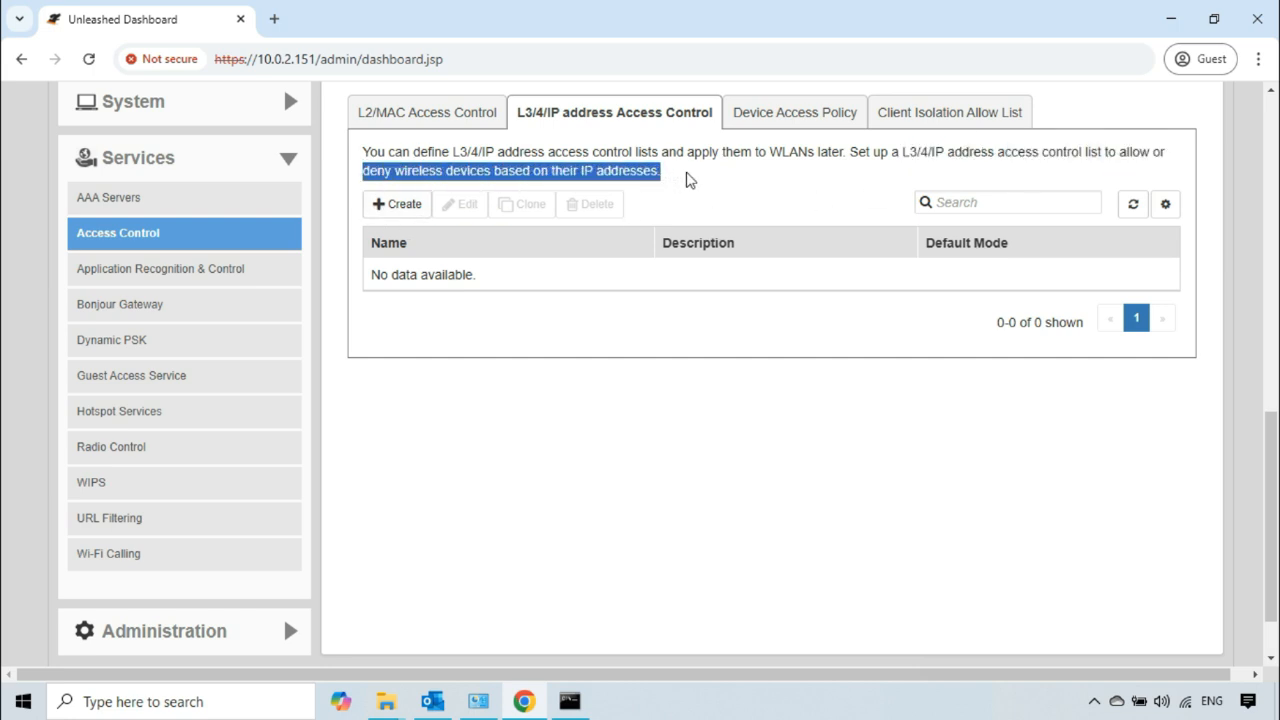
{"action": "left_click", "coordinate": [685, 174]}
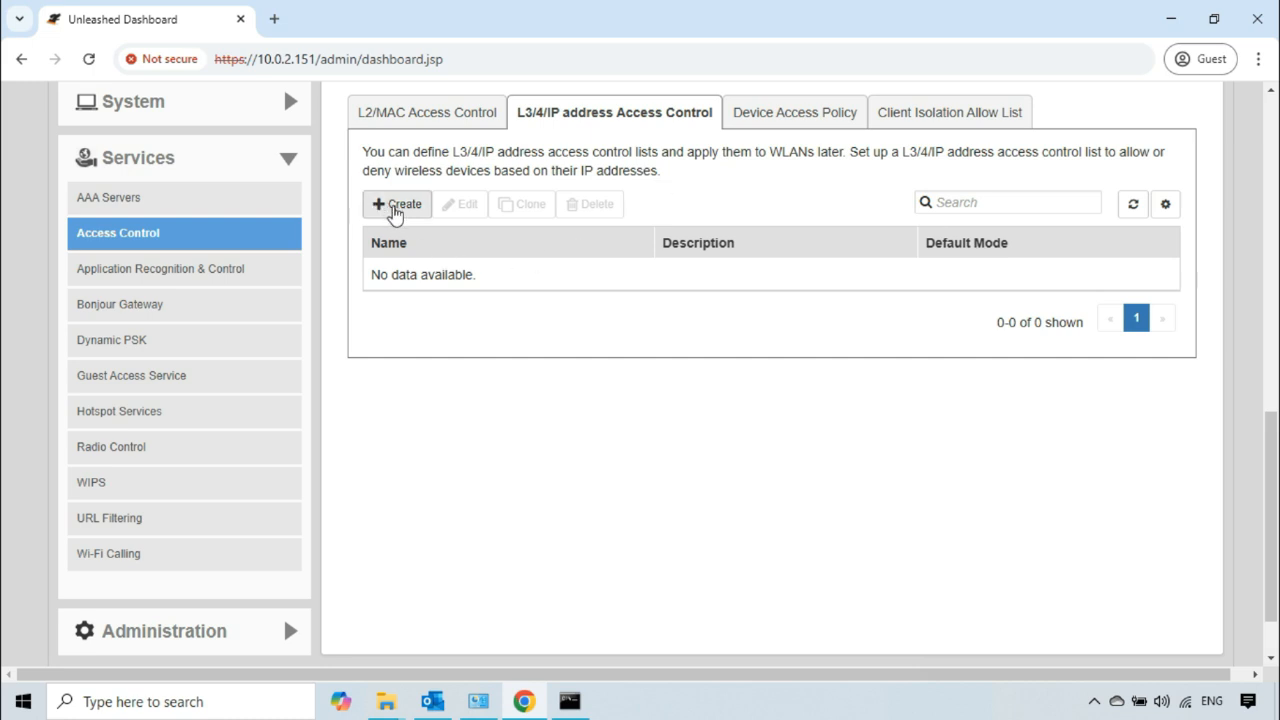
{"action": "left_click", "coordinate": [396, 208]}
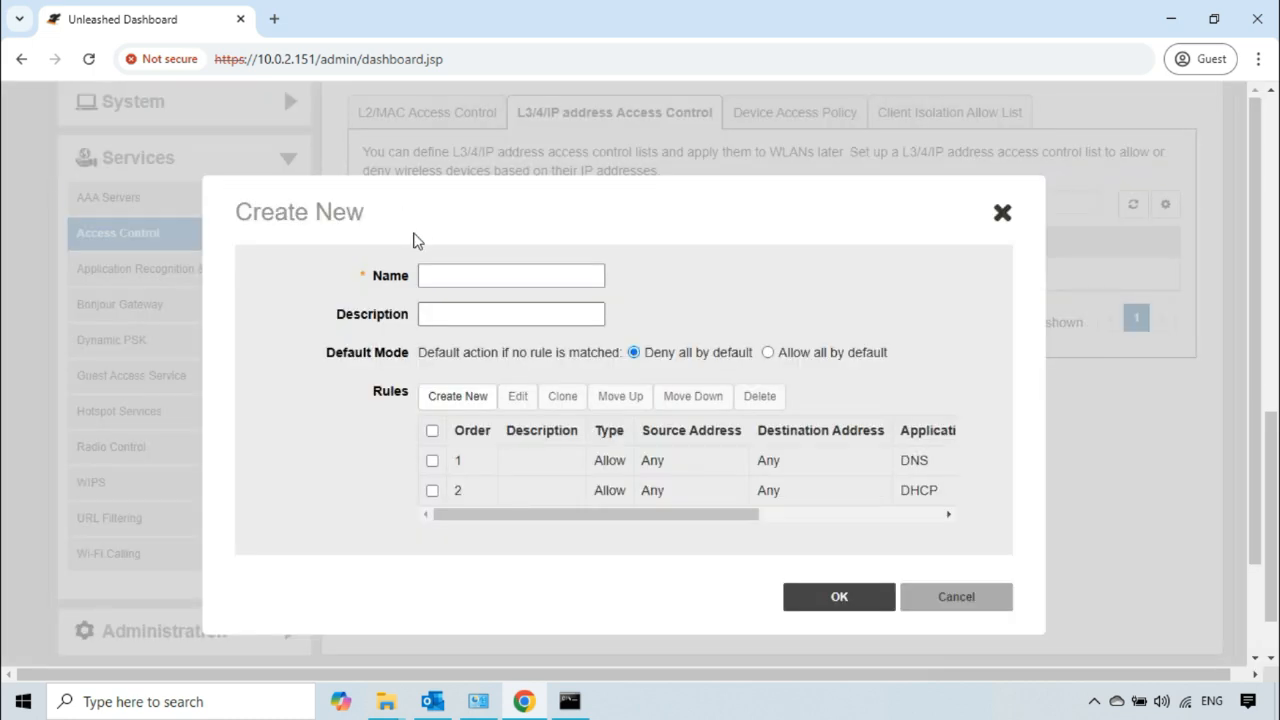
{"action": "left_click", "coordinate": [467, 278]}
{"action": "left_click", "coordinate": [454, 314]}
{"action": "left_click", "coordinate": [955, 598]}
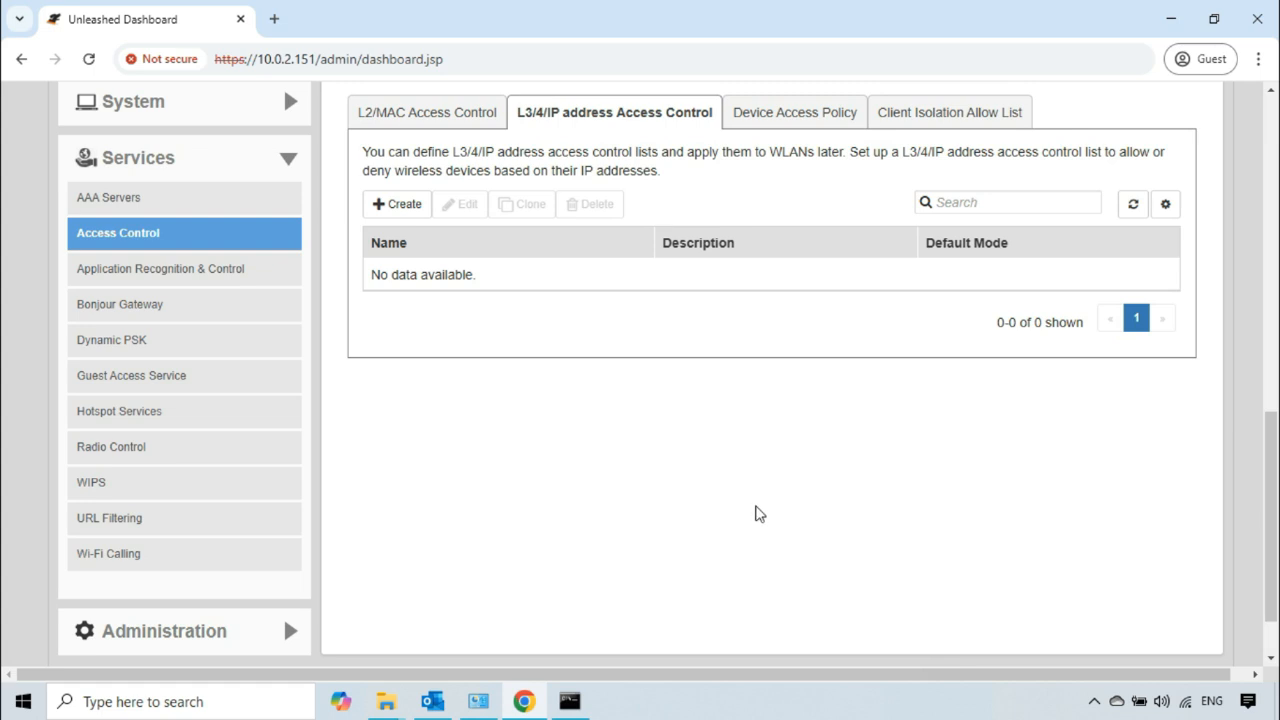
Step: Return to the Wi-Fi Networks section and set its display mode to Table
{"action": "scroll", "coordinate": [665, 485], "scroll_direction": "up", "scroll_amount": 5}
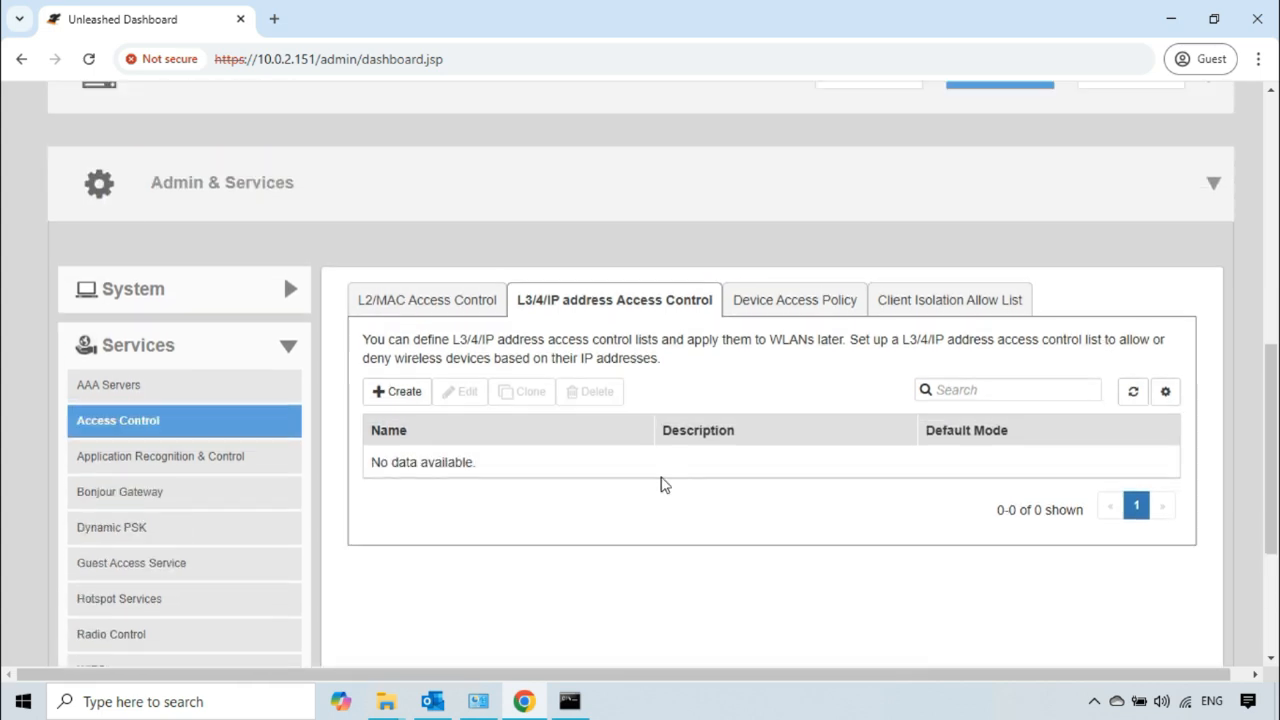
{"action": "scroll", "coordinate": [657, 470], "scroll_direction": "up", "scroll_amount": 3}
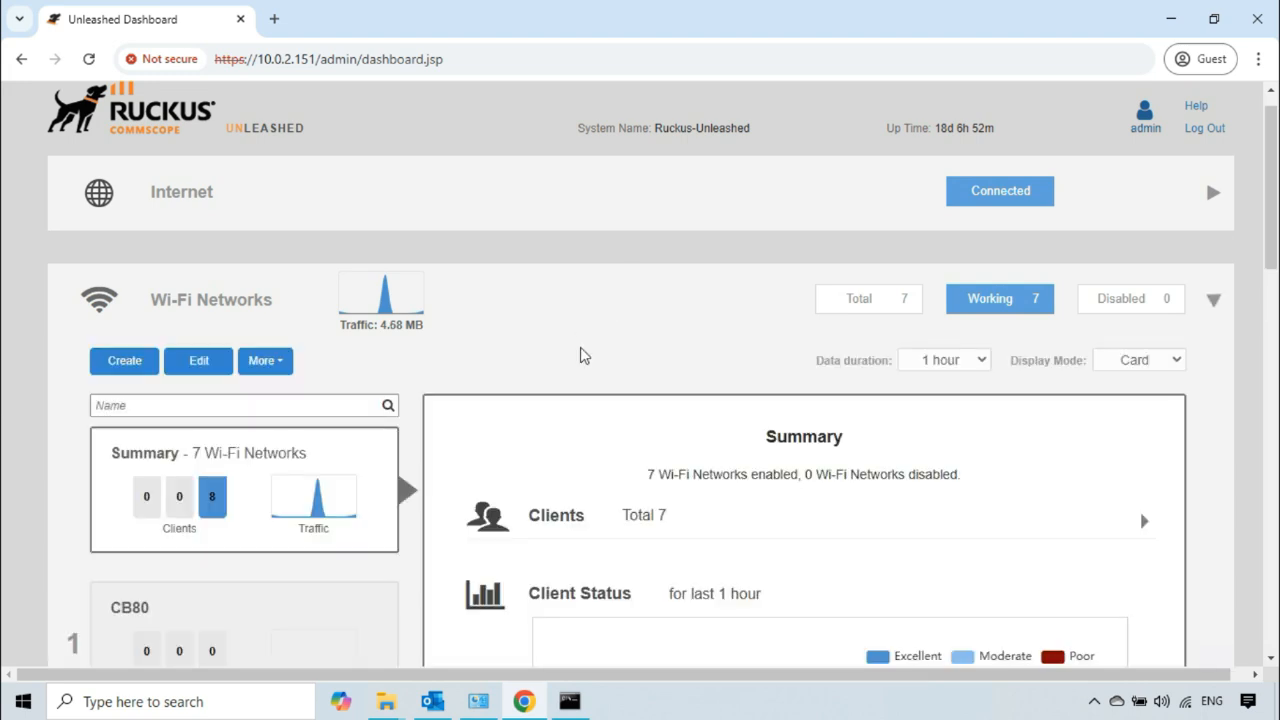
{"action": "scroll", "coordinate": [584, 356], "scroll_direction": "down", "scroll_amount": 1}
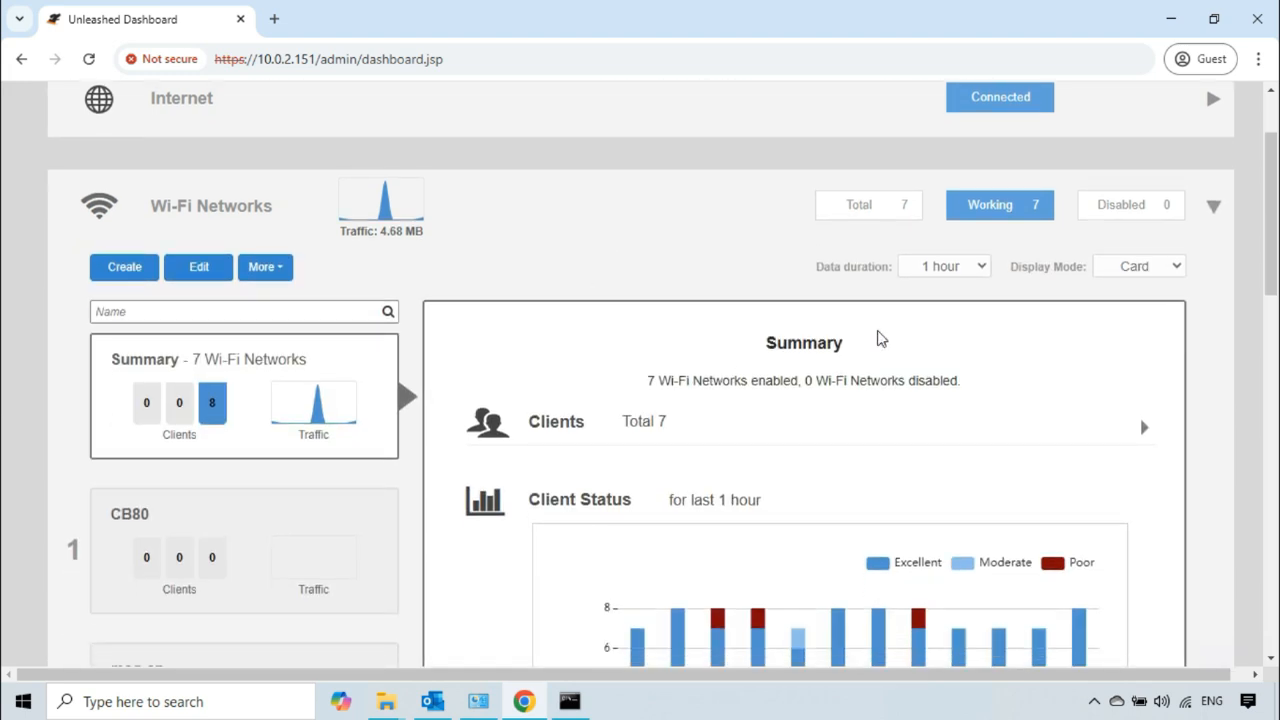
{"action": "left_click", "coordinate": [1175, 268]}
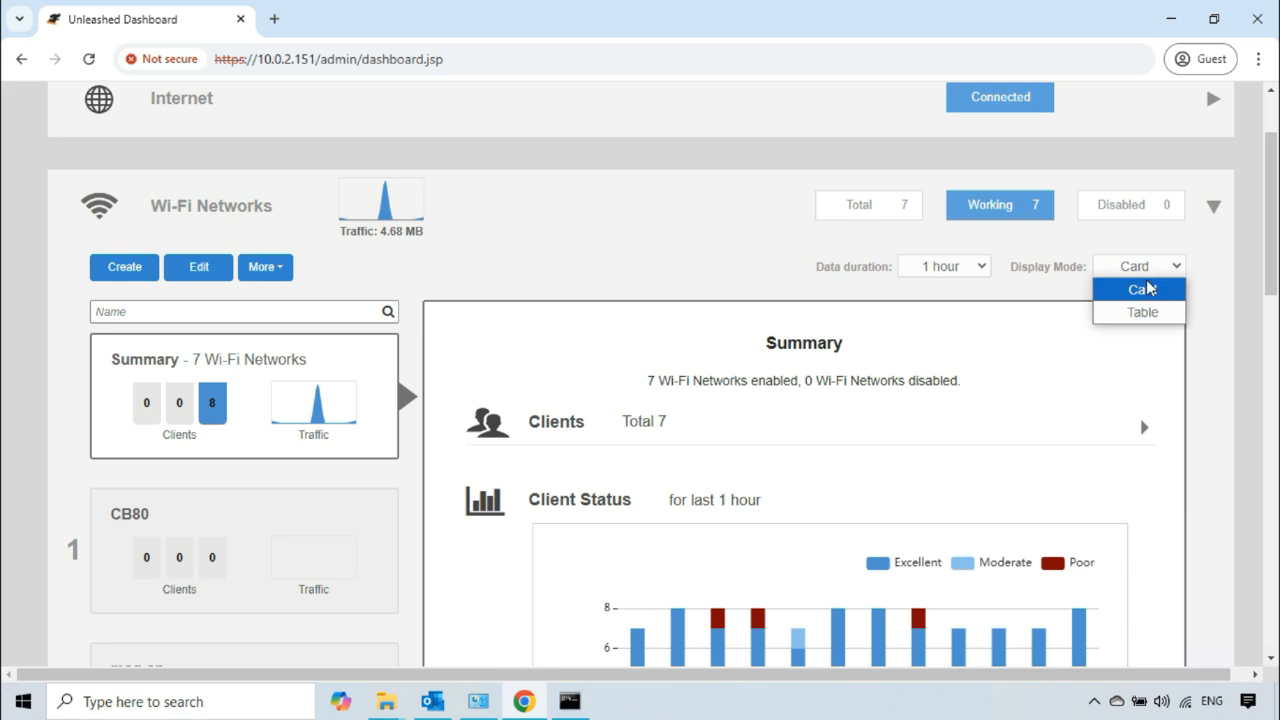
{"action": "left_click", "coordinate": [1130, 313]}
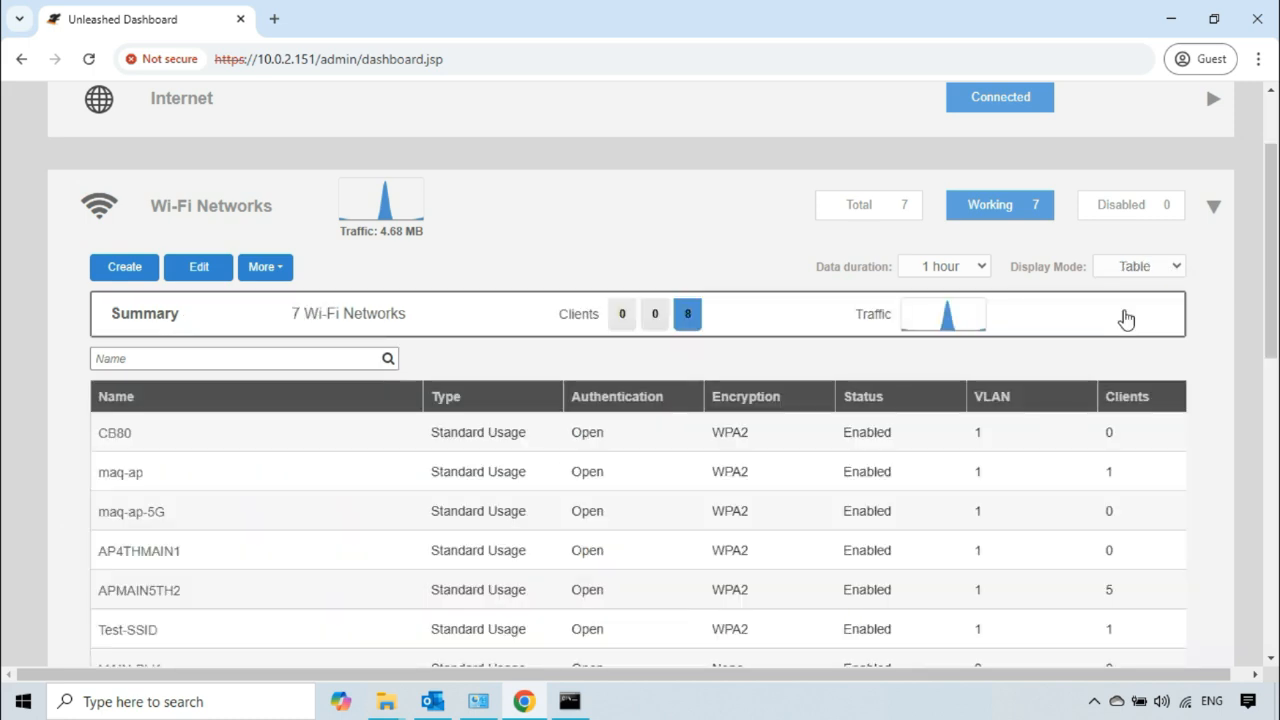
Step: Open the Test-SSID network for editing and display the Access Control section of its advanced options
{"action": "scroll", "coordinate": [566, 368], "scroll_direction": "down", "scroll_amount": 2}
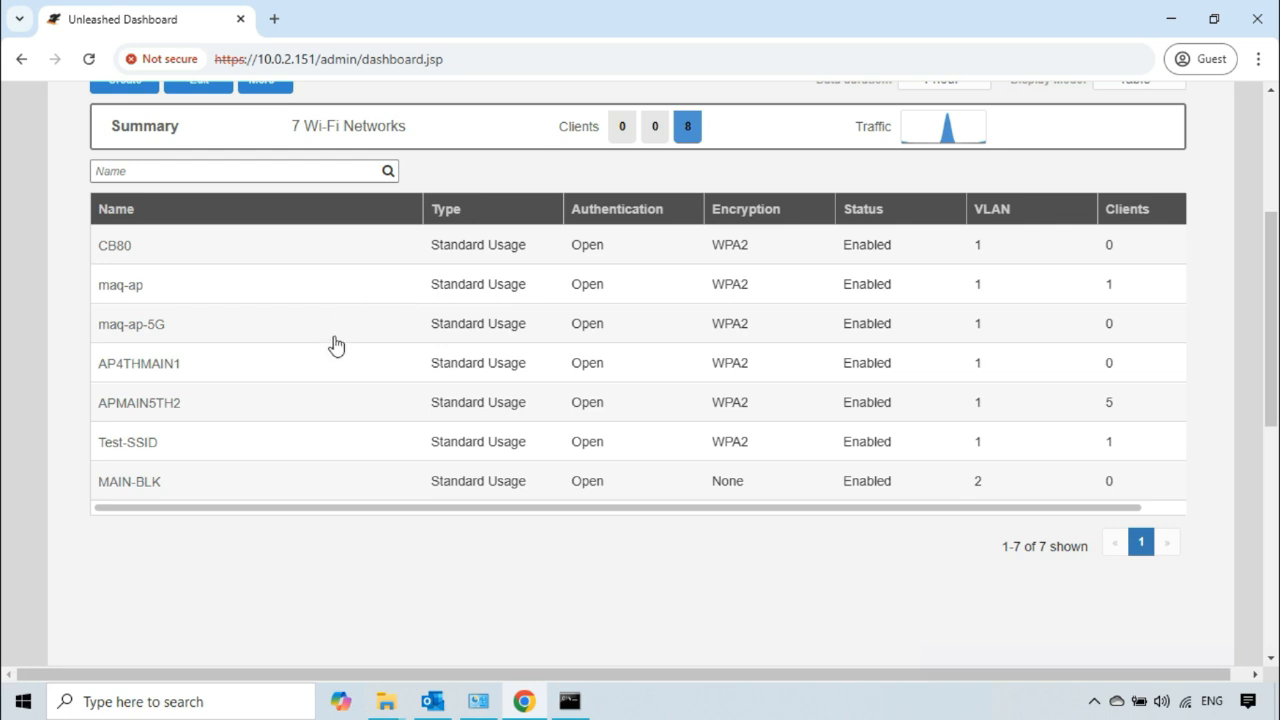
{"action": "left_click", "coordinate": [233, 446]}
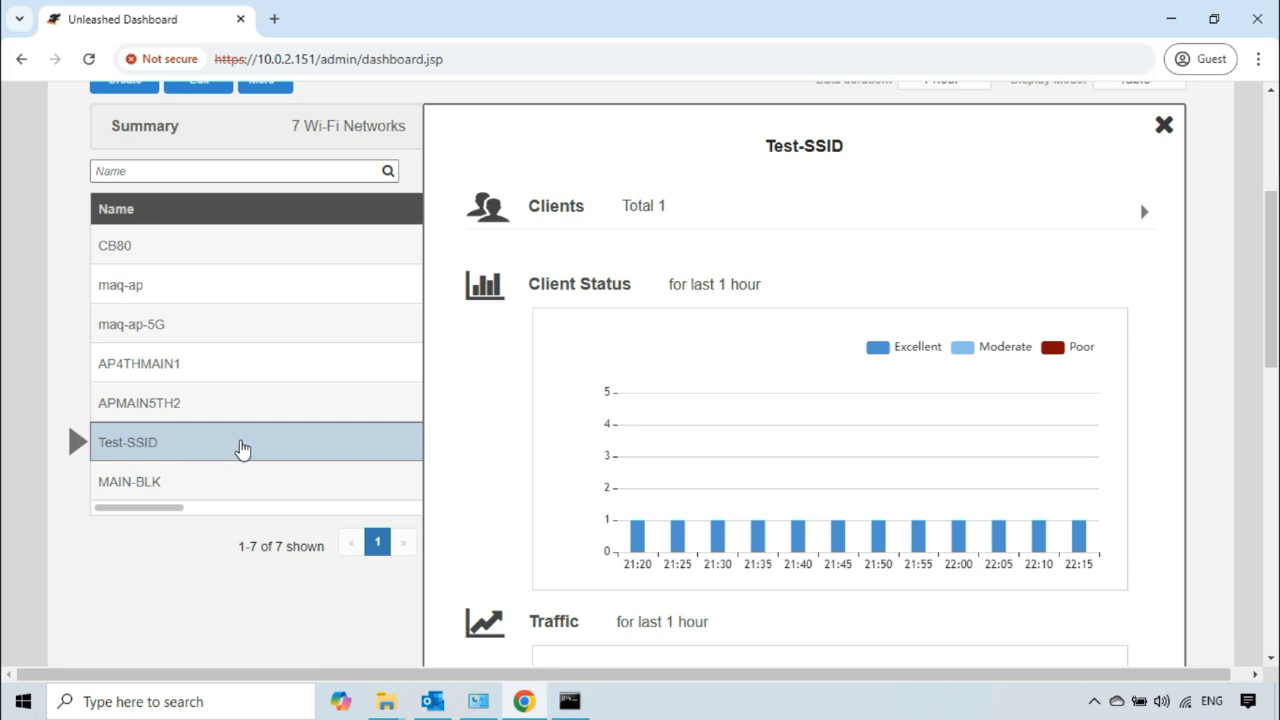
{"action": "scroll", "coordinate": [235, 447], "scroll_direction": "up", "scroll_amount": 1}
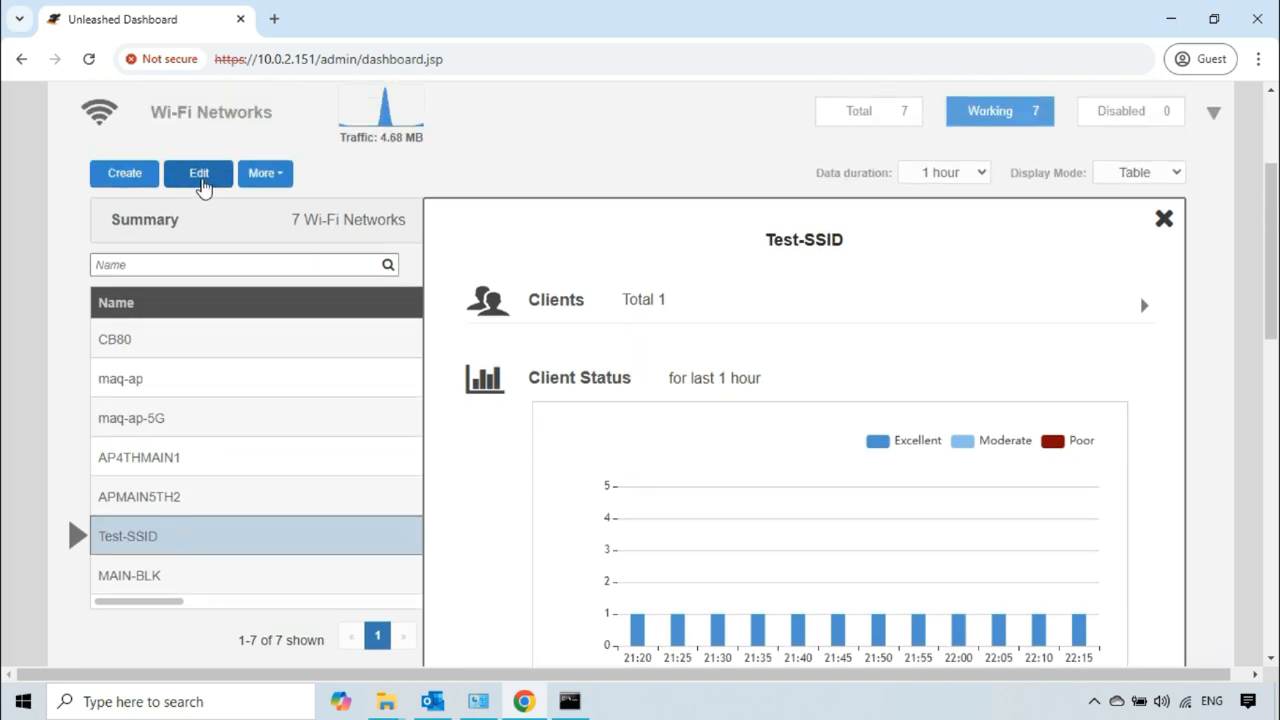
{"action": "left_click", "coordinate": [198, 174]}
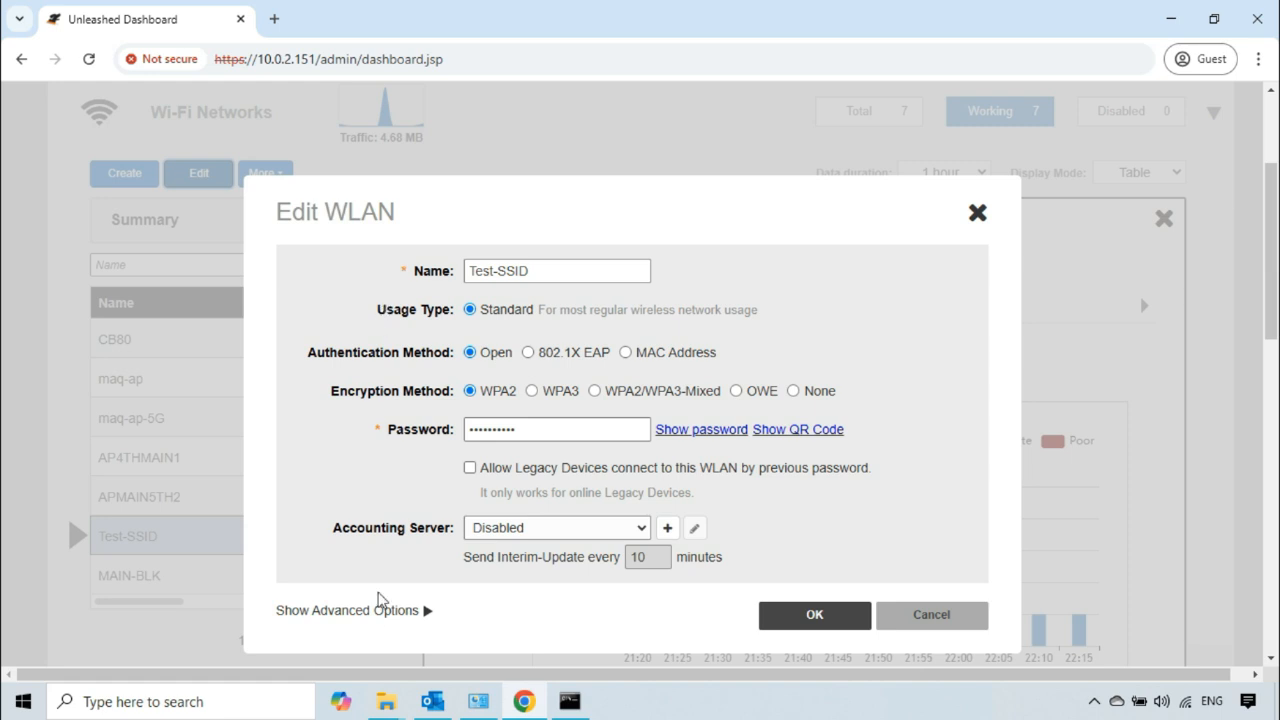
{"action": "left_click", "coordinate": [398, 616]}
{"action": "scroll", "coordinate": [465, 455], "scroll_direction": "down", "scroll_amount": 3}
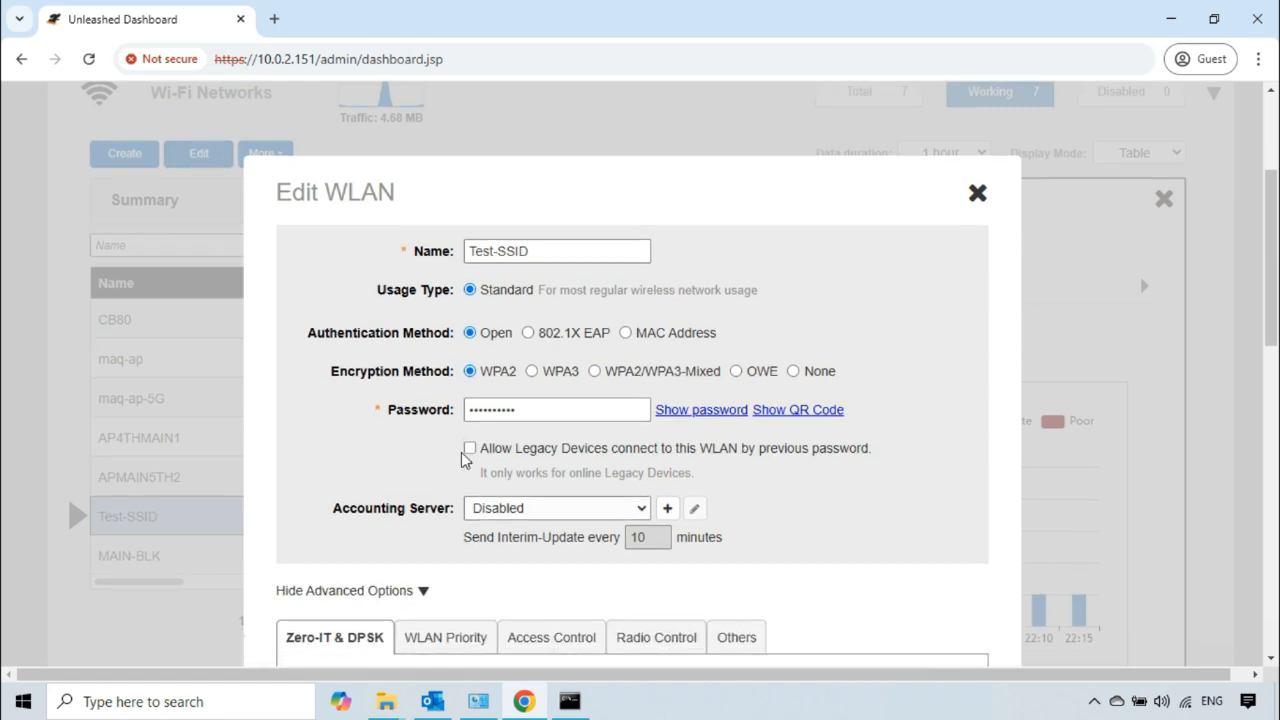
{"action": "scroll", "coordinate": [462, 458], "scroll_direction": "down", "scroll_amount": 1}
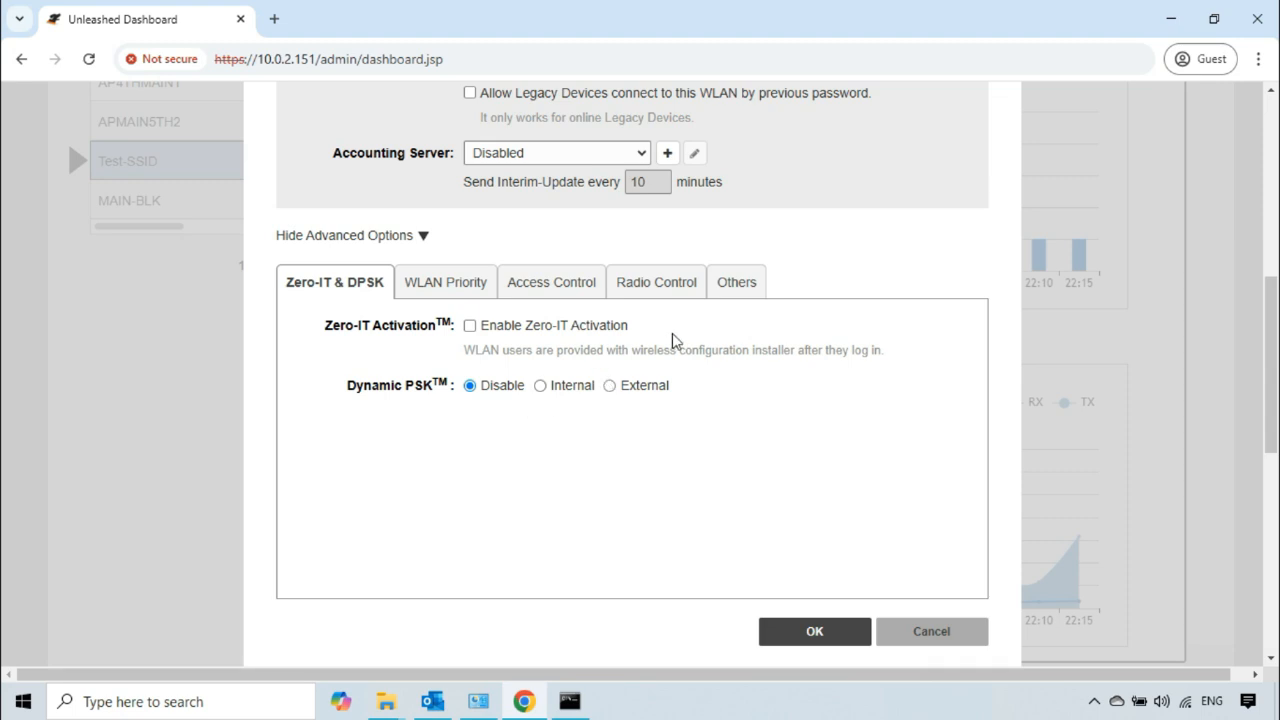
{"action": "left_click", "coordinate": [568, 289]}
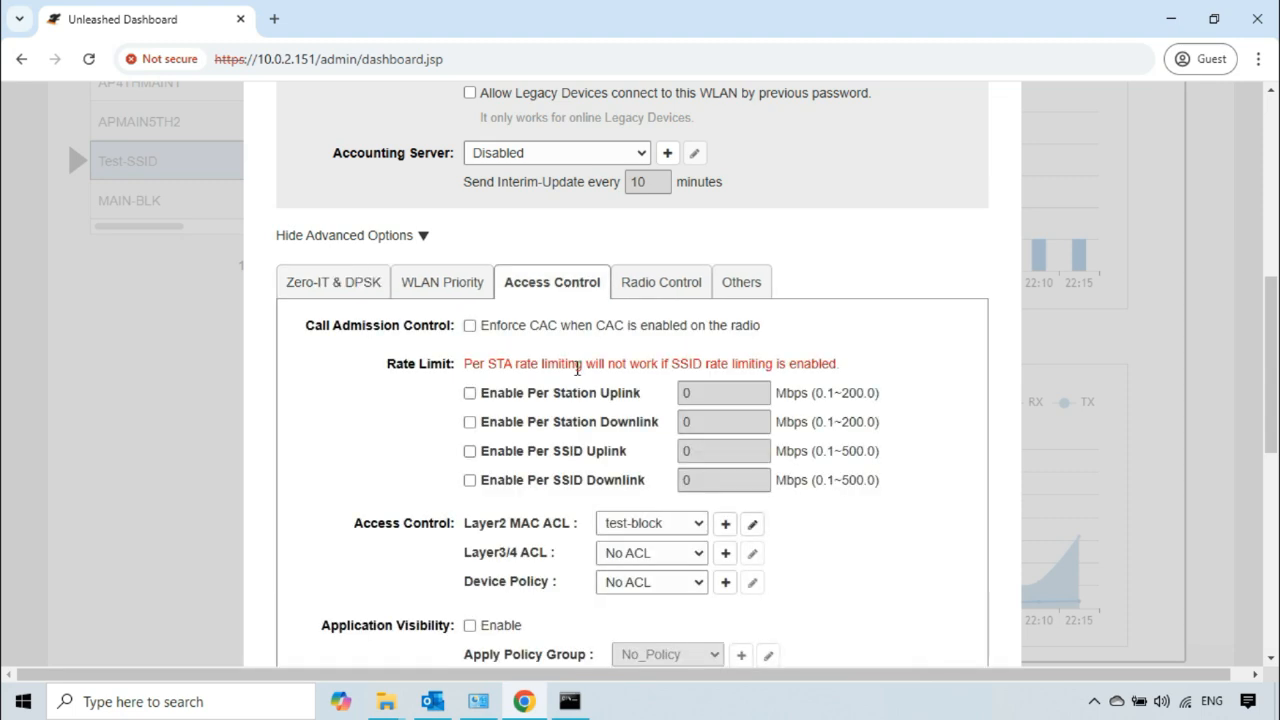
{"action": "scroll", "coordinate": [577, 370], "scroll_direction": "down", "scroll_amount": 2}
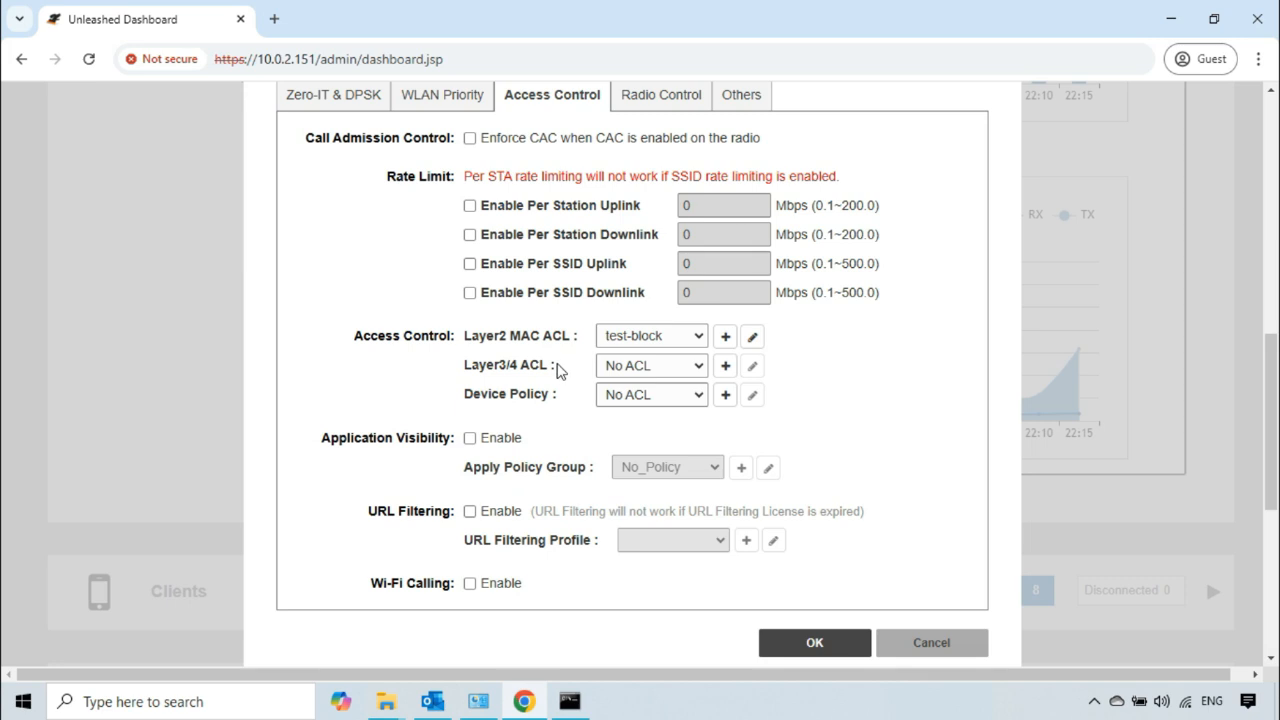
Step: Check which existing lists are available for the Layer3/4 ACL setting of Test-SSID
{"action": "left_click_drag", "start_coordinate": [557, 368], "coordinate": [449, 372]}
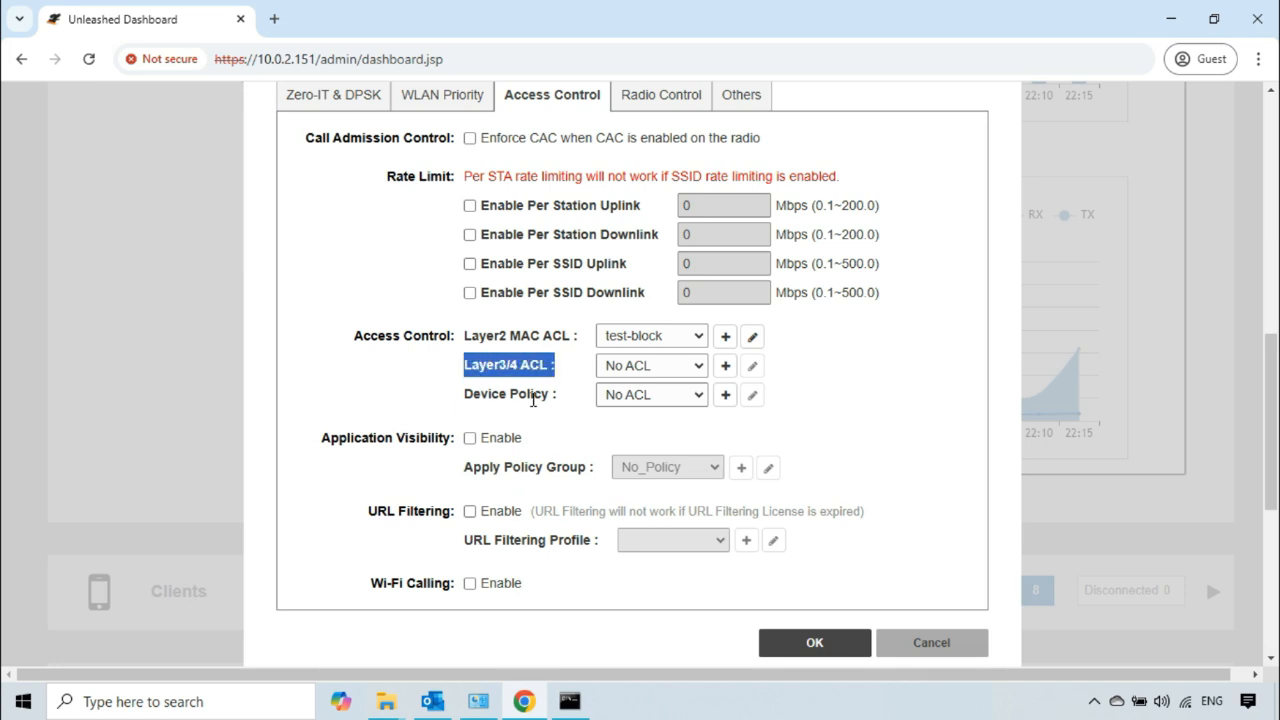
{"action": "left_click", "coordinate": [570, 373]}
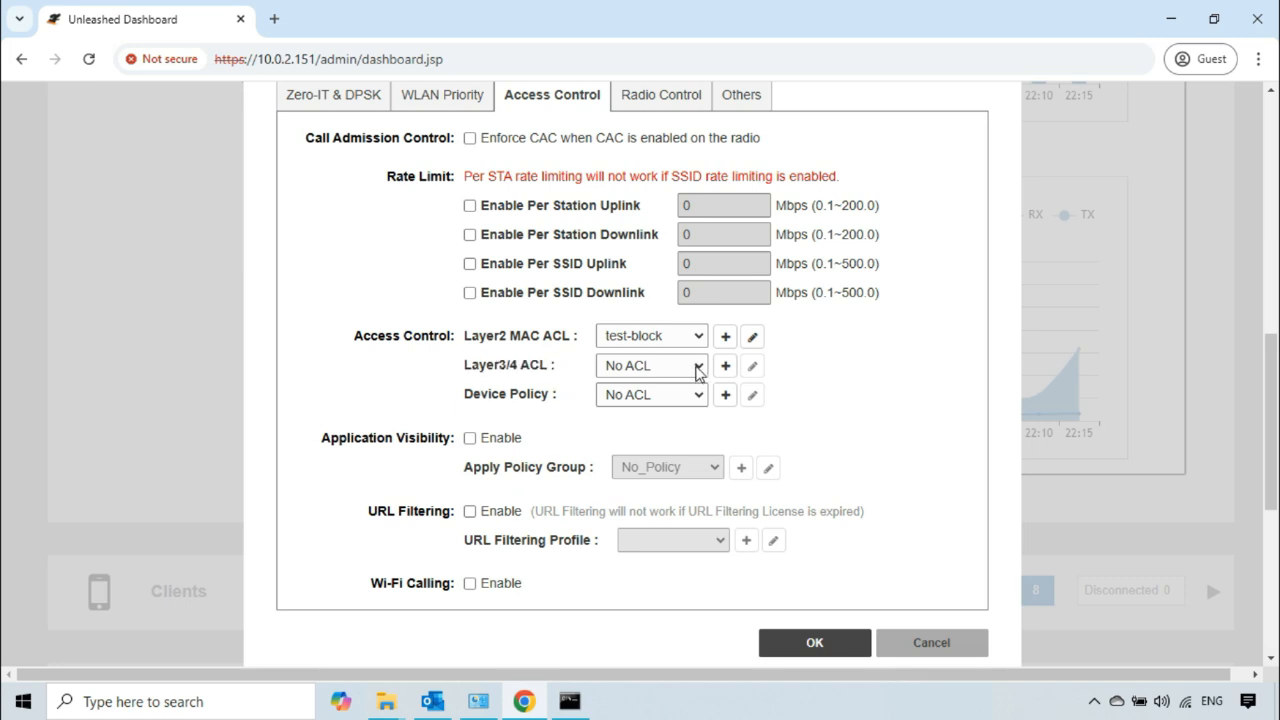
{"action": "left_click", "coordinate": [699, 370]}
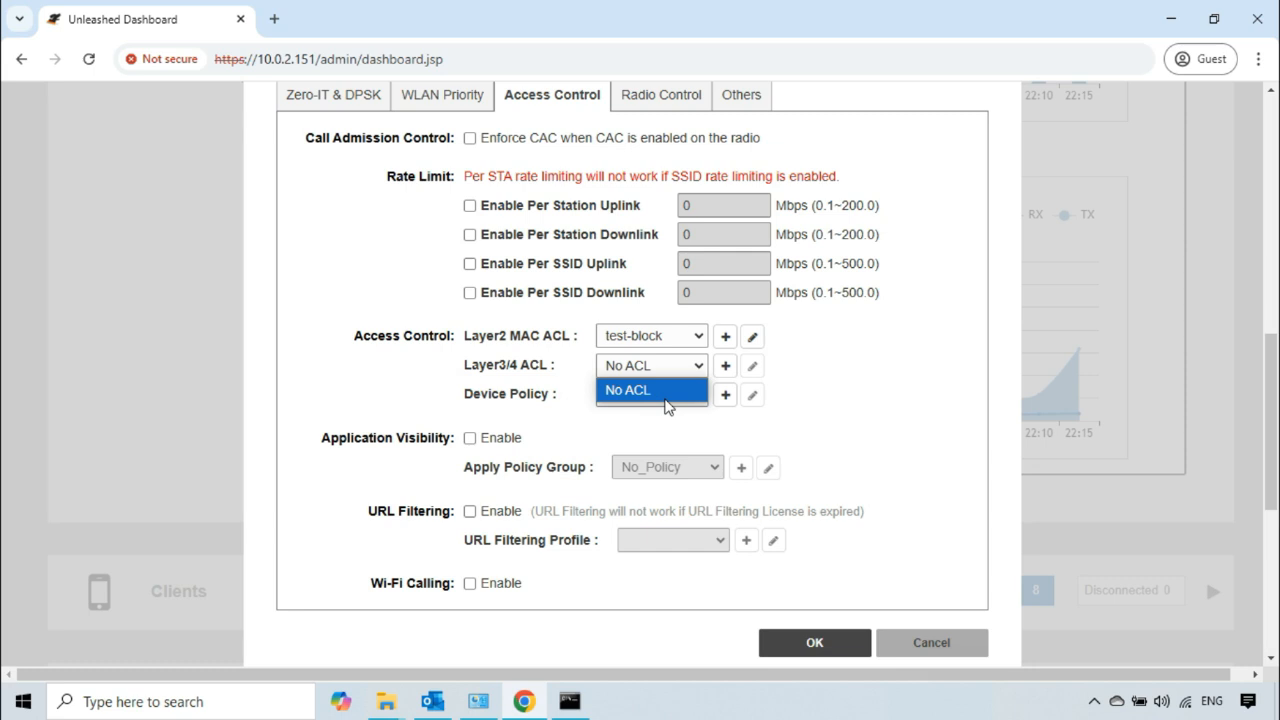
{"action": "left_click", "coordinate": [857, 399]}
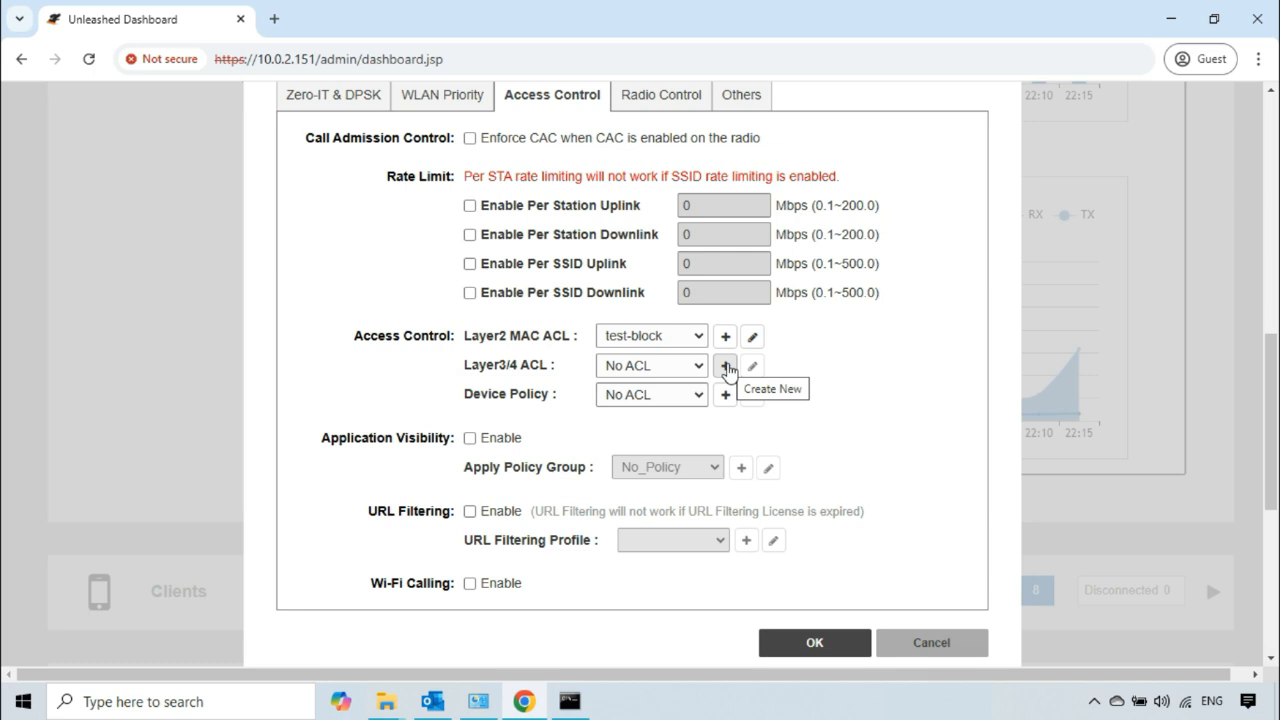
Step: Start a new Layer3/4 ACL named "Test Layer 3 Policy" and leave its description blank
{"action": "left_click", "coordinate": [725, 366]}
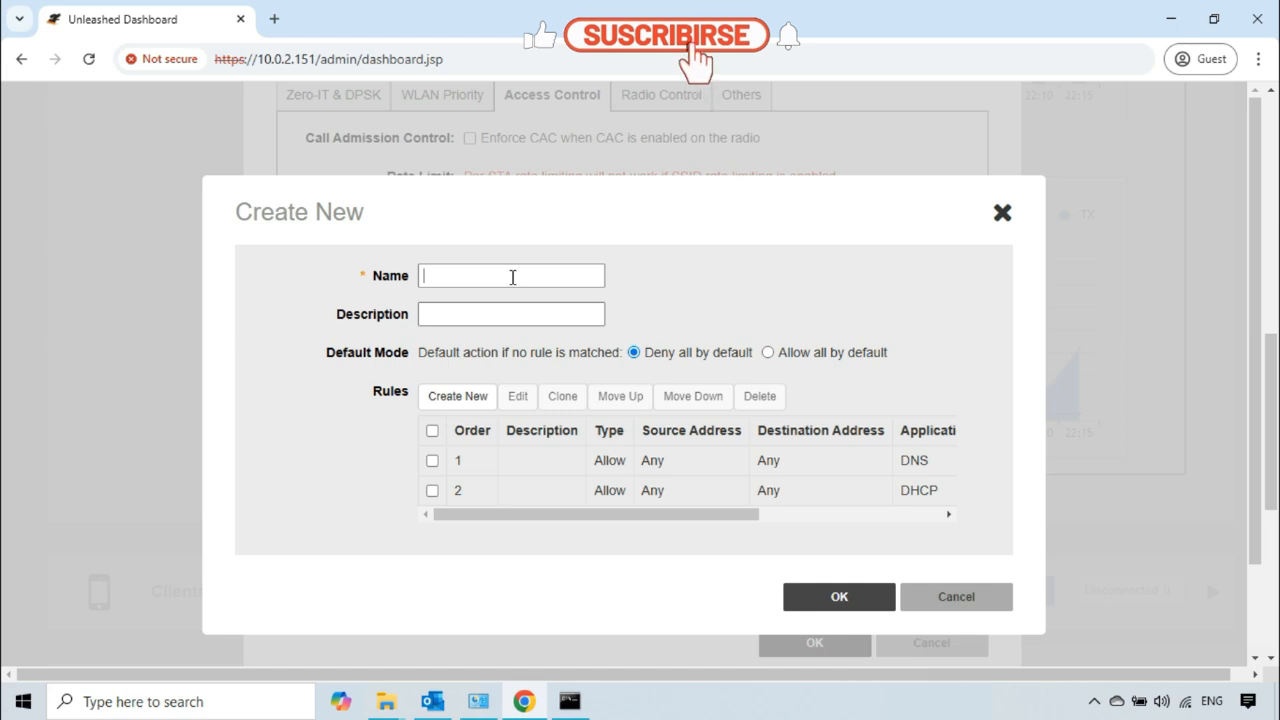
{"action": "type", "text": "es"}
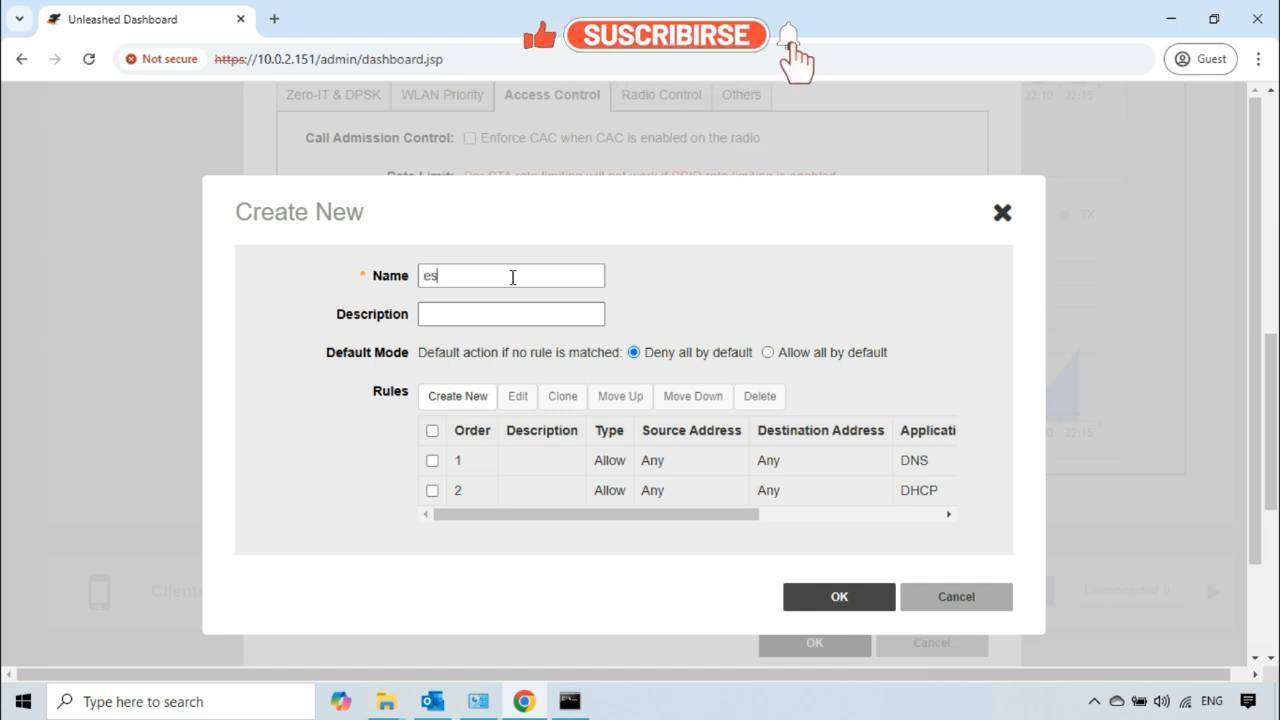
{"action": "key", "text": "BackSpace"}
{"action": "key", "text": "BackSpace"}
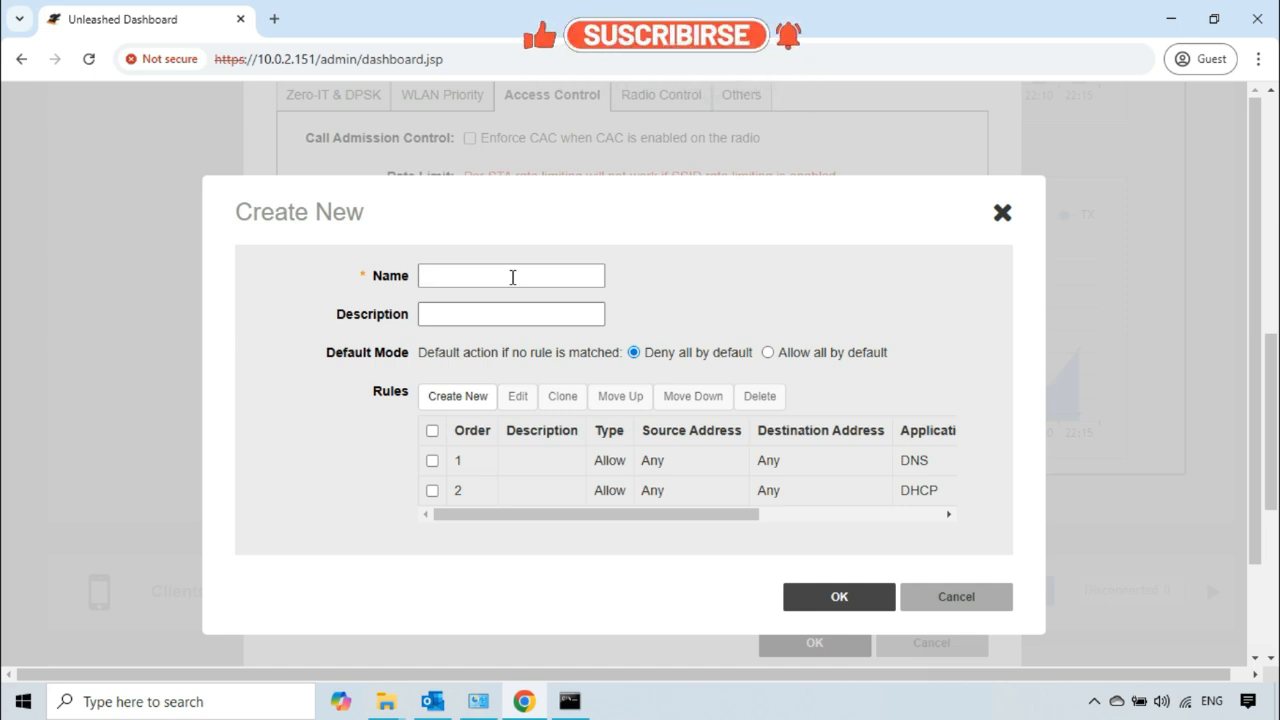
{"action": "type", "text": "Test "}
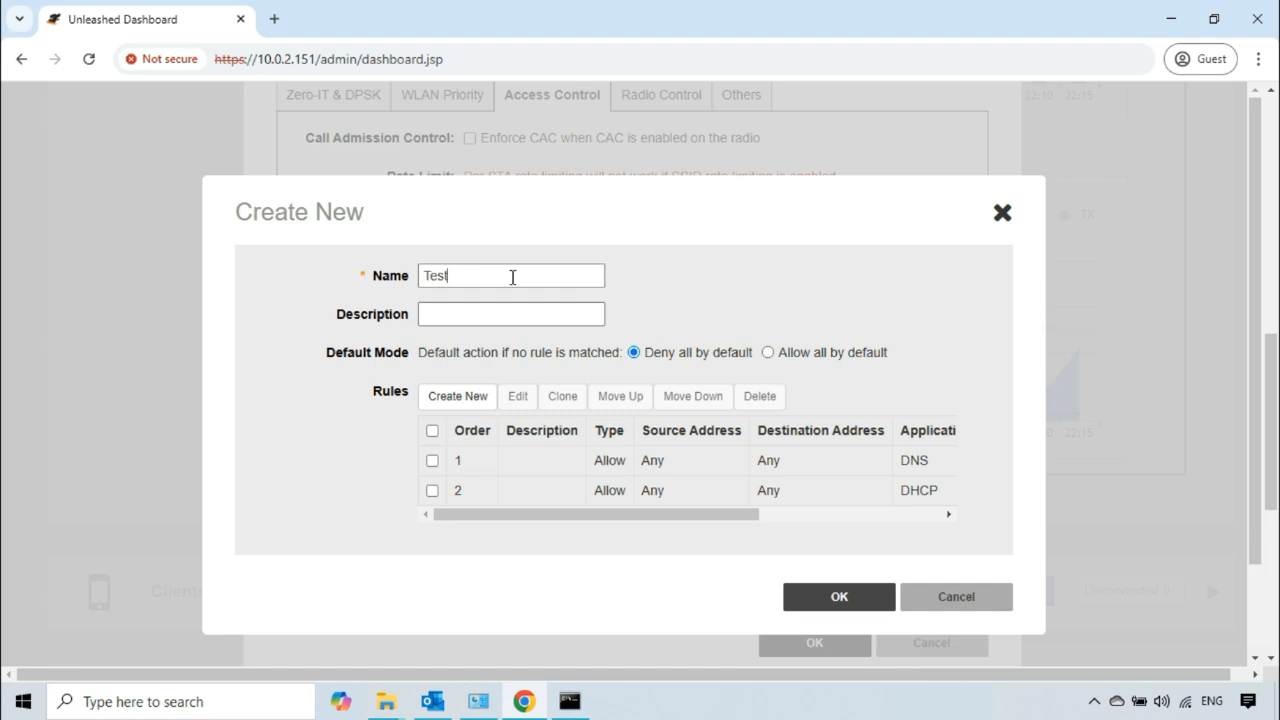
{"action": "type", "text": "Layer 3 Policy"}
{"action": "left_click", "coordinate": [545, 312]}
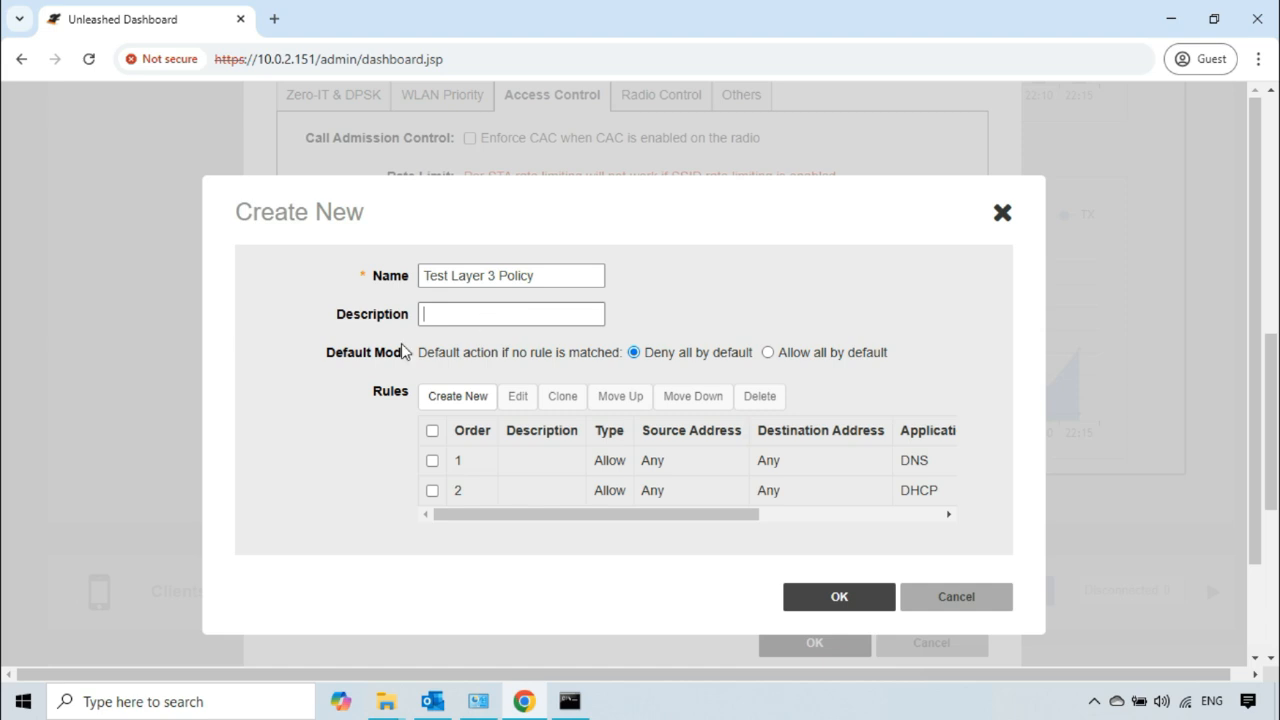
Step: Examine the default actions for traffic matching no rule, trying "Allow all by default" for the new policy
{"action": "left_click_drag", "start_coordinate": [327, 352], "coordinate": [410, 353]}
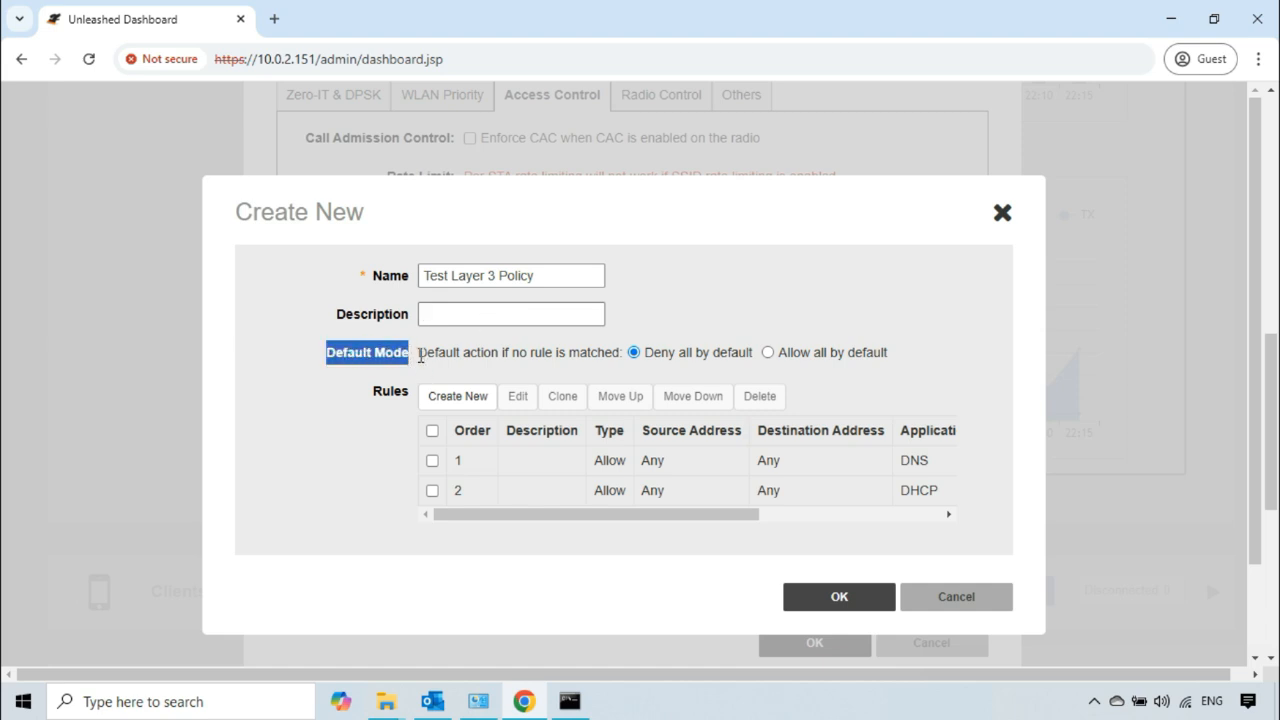
{"action": "left_click", "coordinate": [424, 351]}
{"action": "left_click_drag", "start_coordinate": [424, 351], "coordinate": [621, 352]}
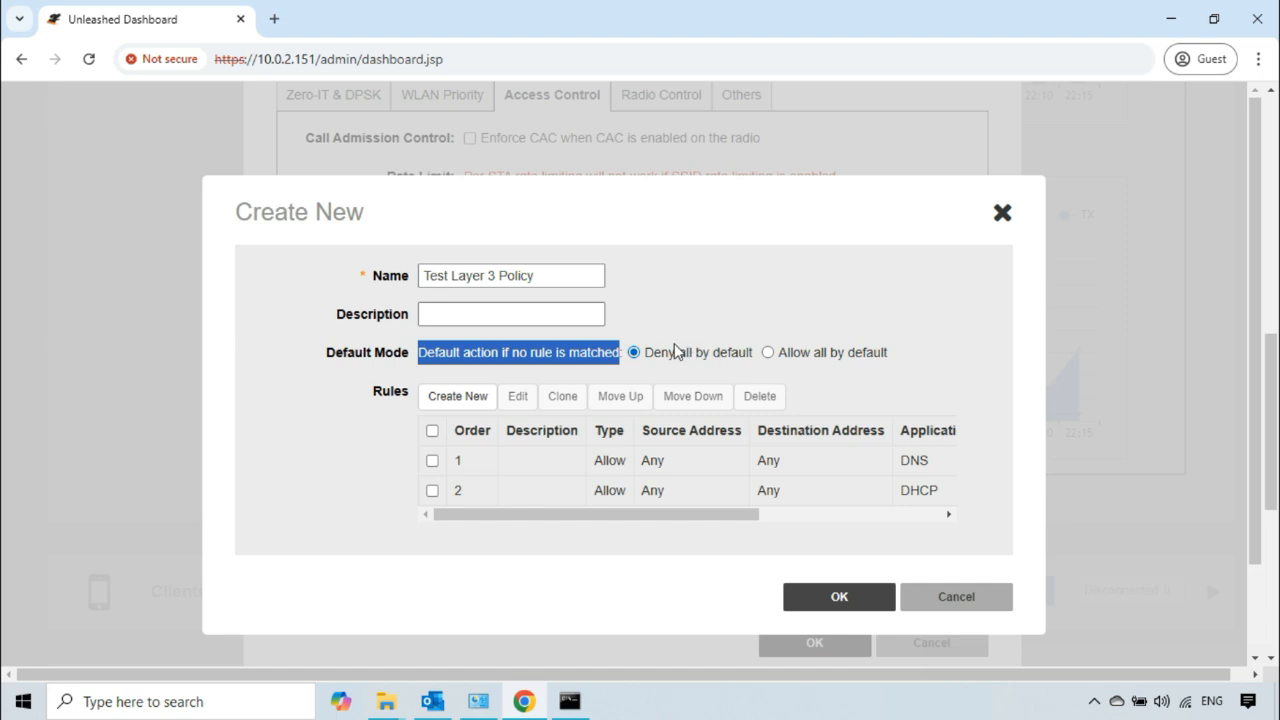
{"action": "left_click", "coordinate": [651, 357]}
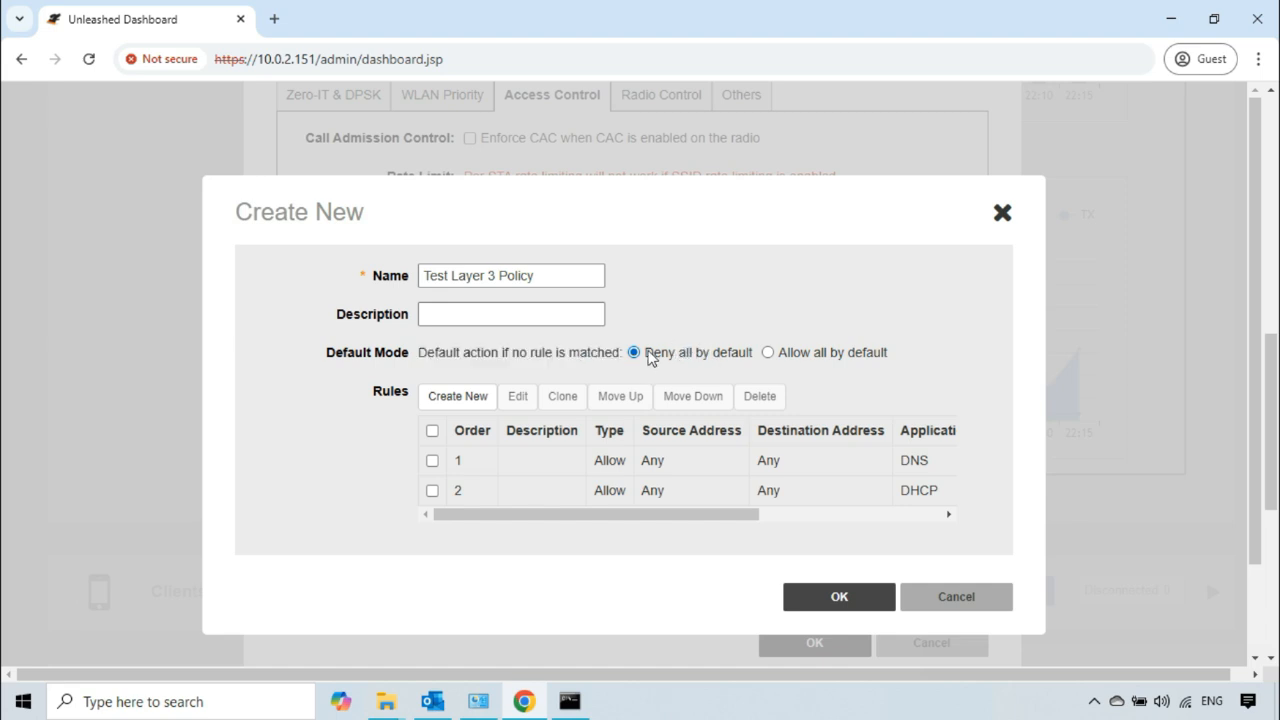
{"action": "left_click_drag", "start_coordinate": [651, 357], "coordinate": [752, 357]}
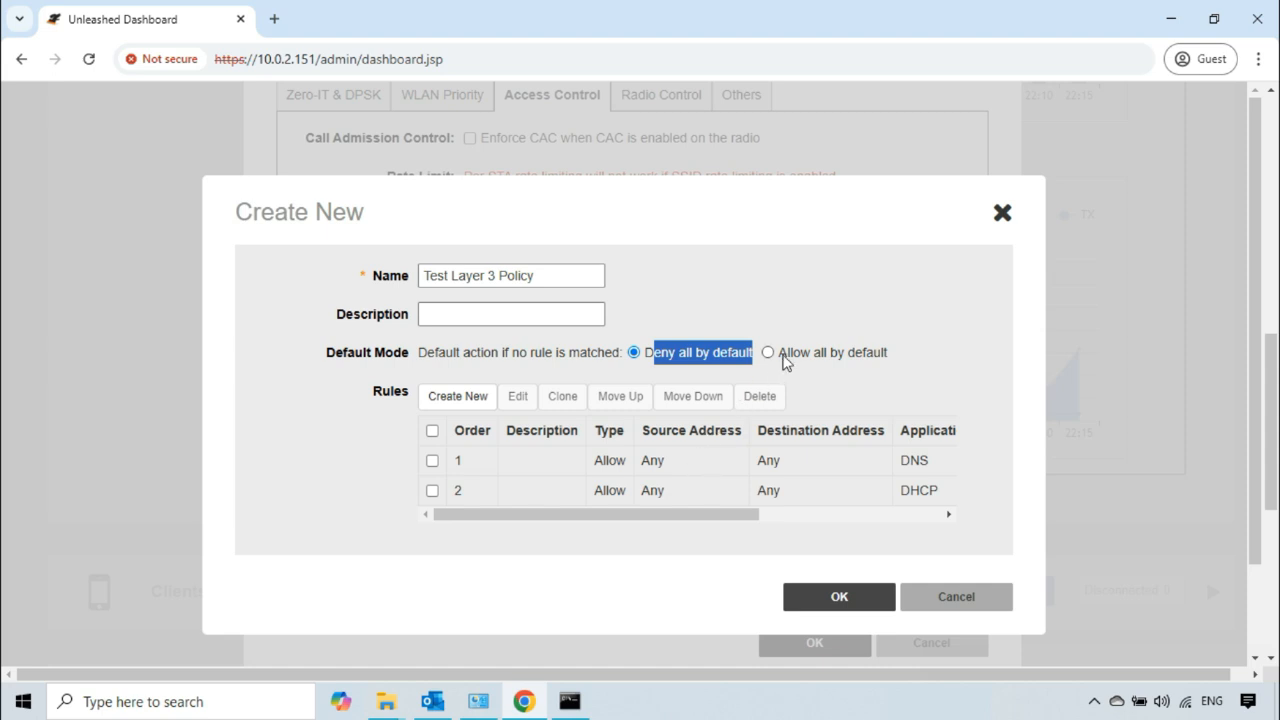
{"action": "left_click", "coordinate": [785, 356]}
{"action": "left_click_drag", "start_coordinate": [783, 354], "coordinate": [891, 357]}
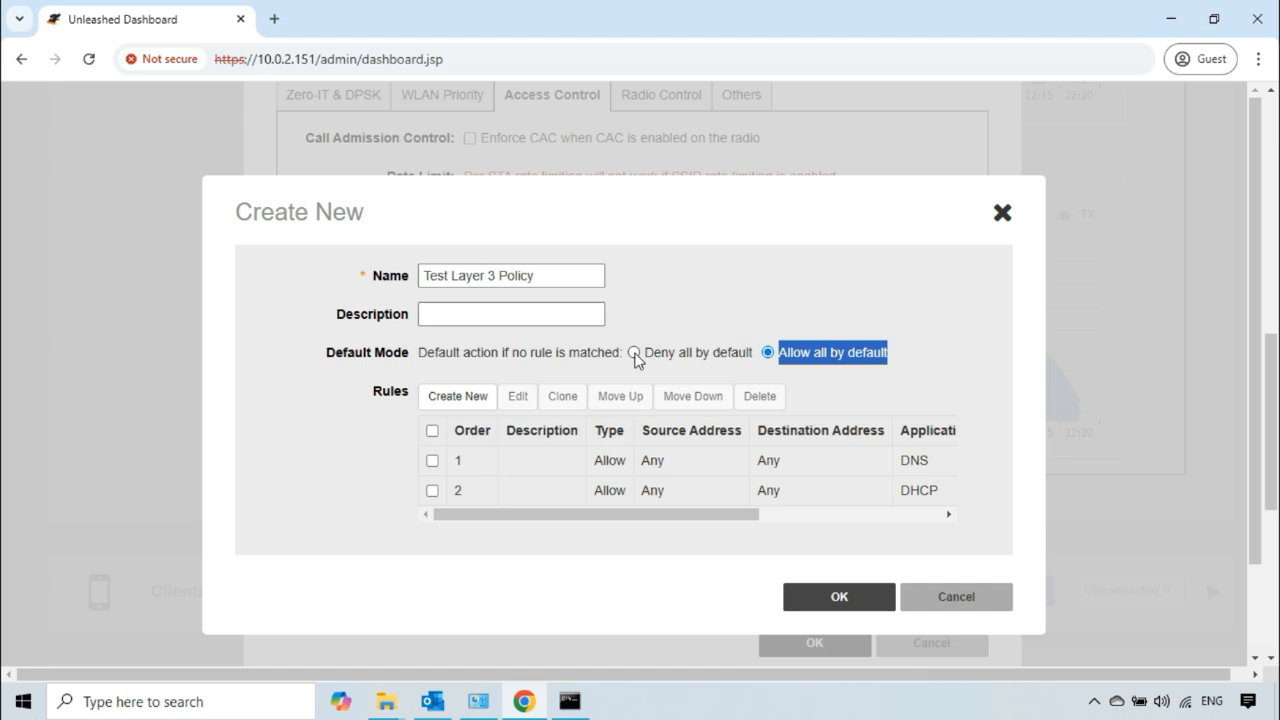
Step: Set the policy's default mode to "Deny all by default" and save both the Layer3/4 ACL and the Test-SSID WLAN
{"action": "left_click", "coordinate": [634, 353]}
{"action": "left_click", "coordinate": [688, 315]}
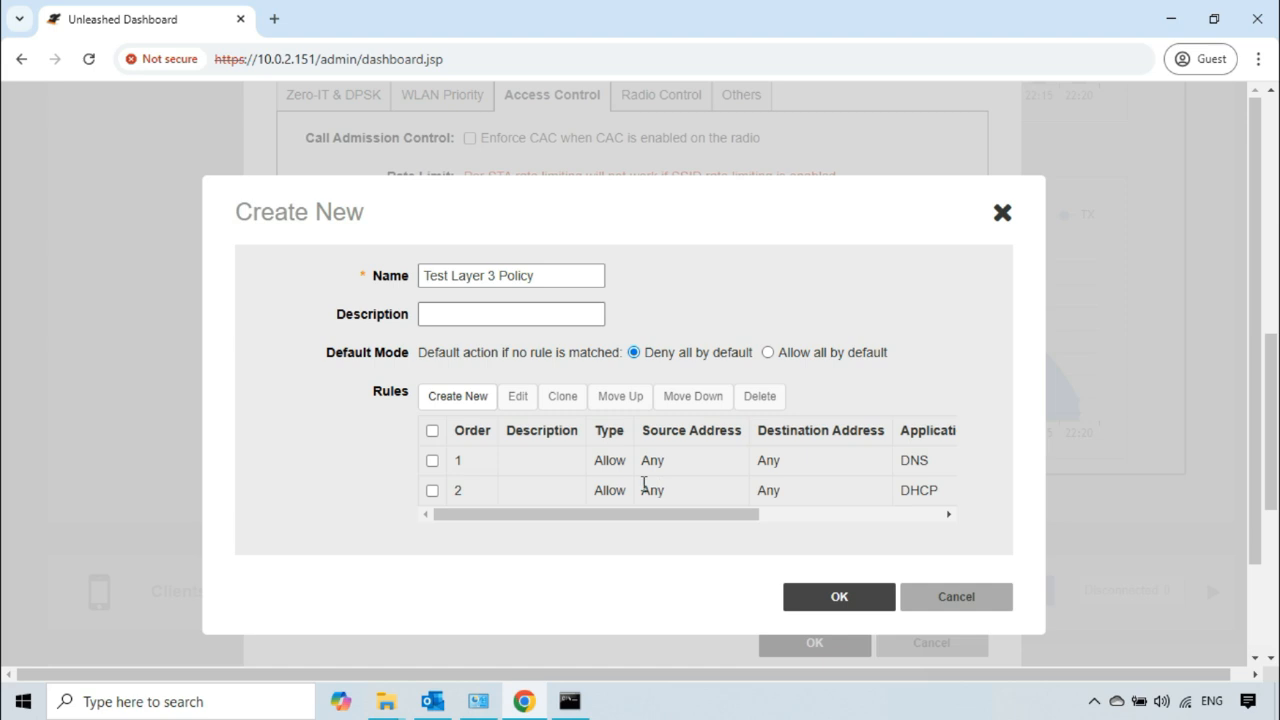
{"action": "left_click", "coordinate": [836, 598]}
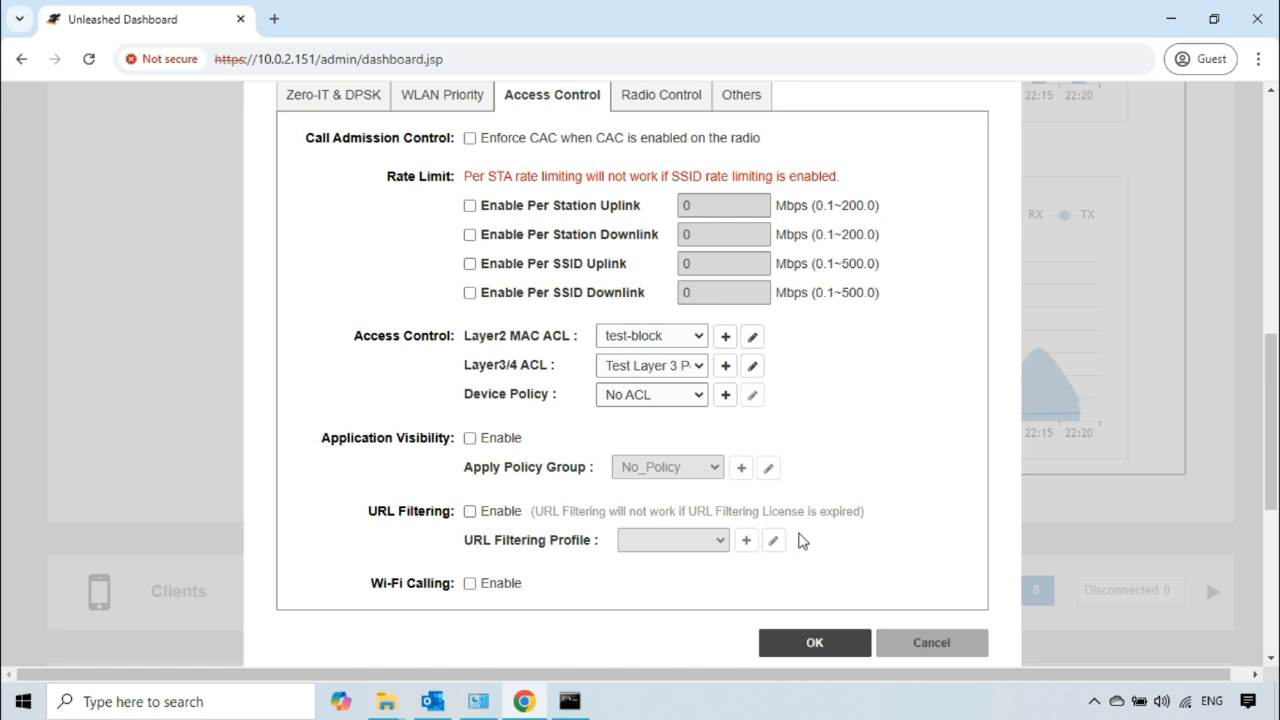
{"action": "left_click", "coordinate": [815, 645]}
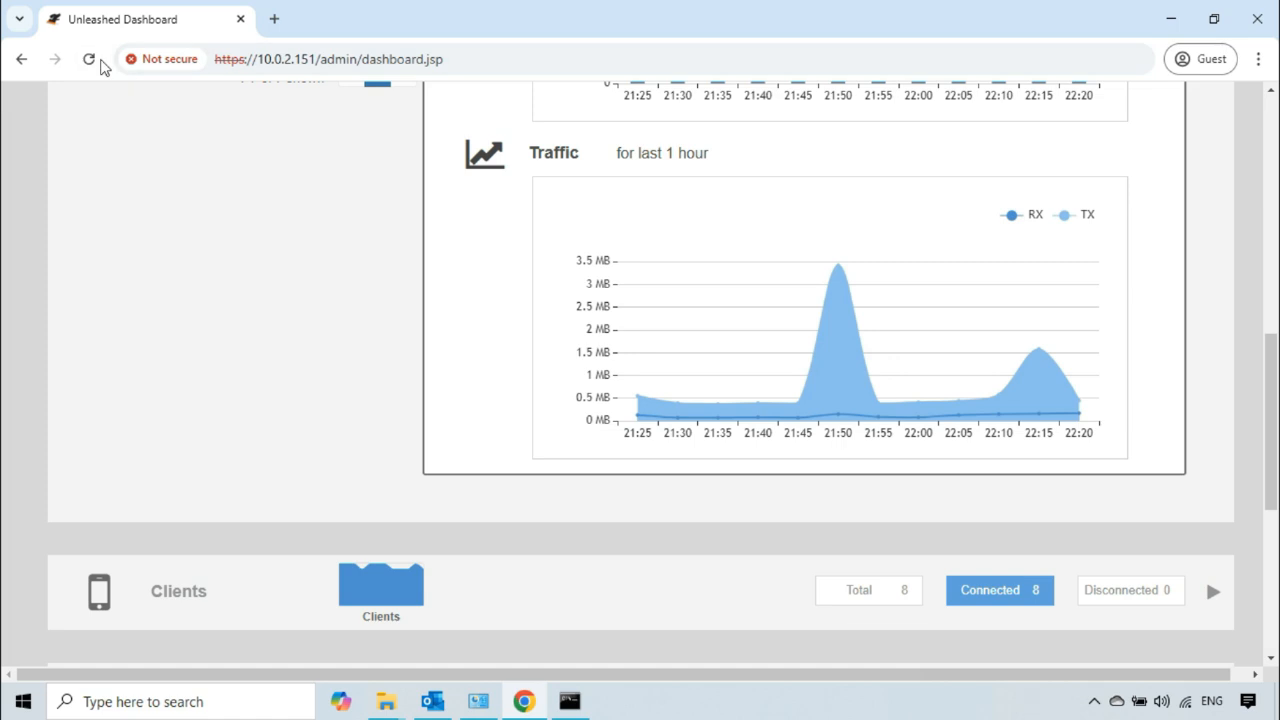
Step: Test access to the controller by reloading the dashboard and pinging 10.0.2.151 from Command Prompt
{"action": "left_click", "coordinate": [90, 62]}
{"action": "left_click", "coordinate": [570, 701]}
{"action": "type", "text": "ping"}
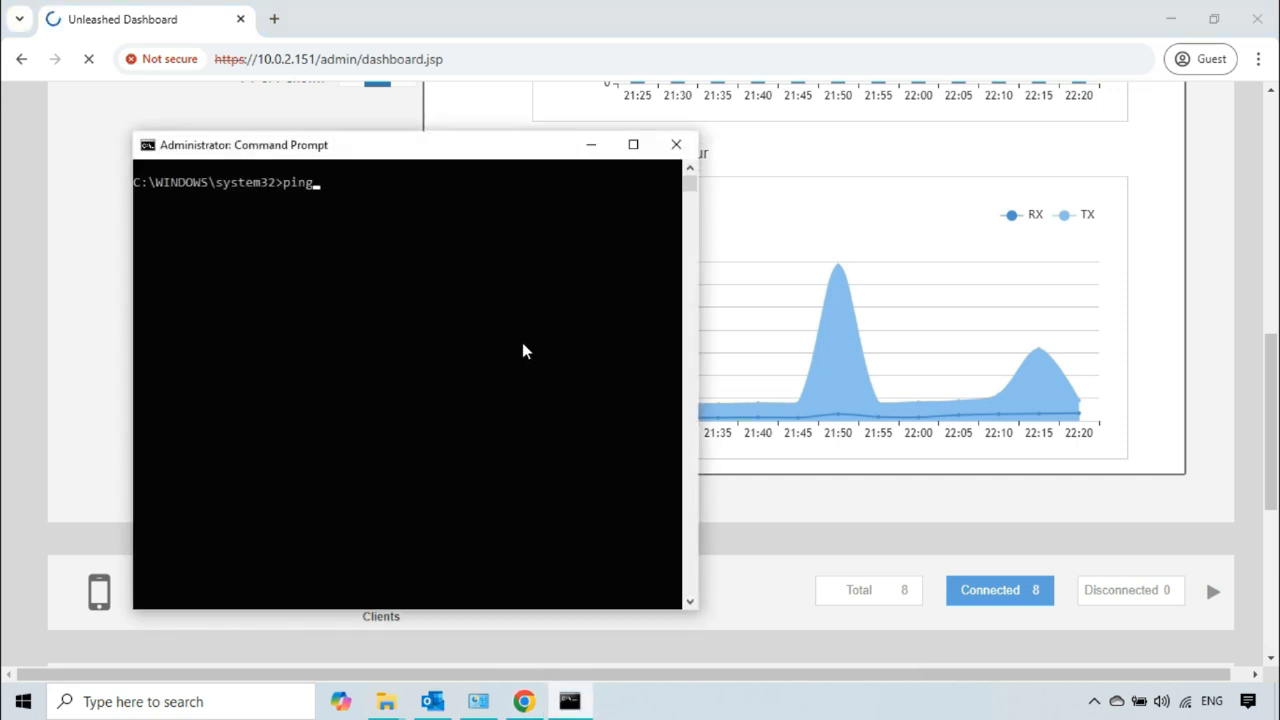
{"action": "type", "text": " 10.0.2.151"}
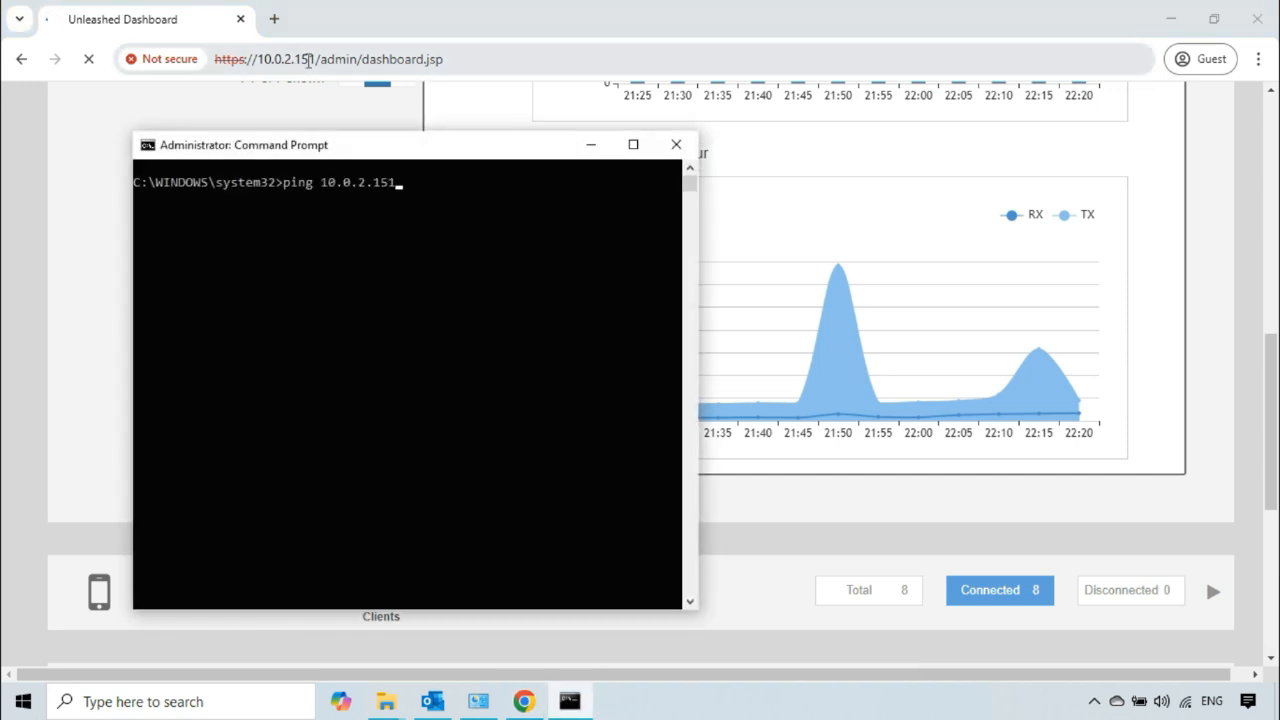
{"action": "key", "text": "Return"}
{"action": "left_click_drag", "start_coordinate": [493, 150], "coordinate": [504, 144]}
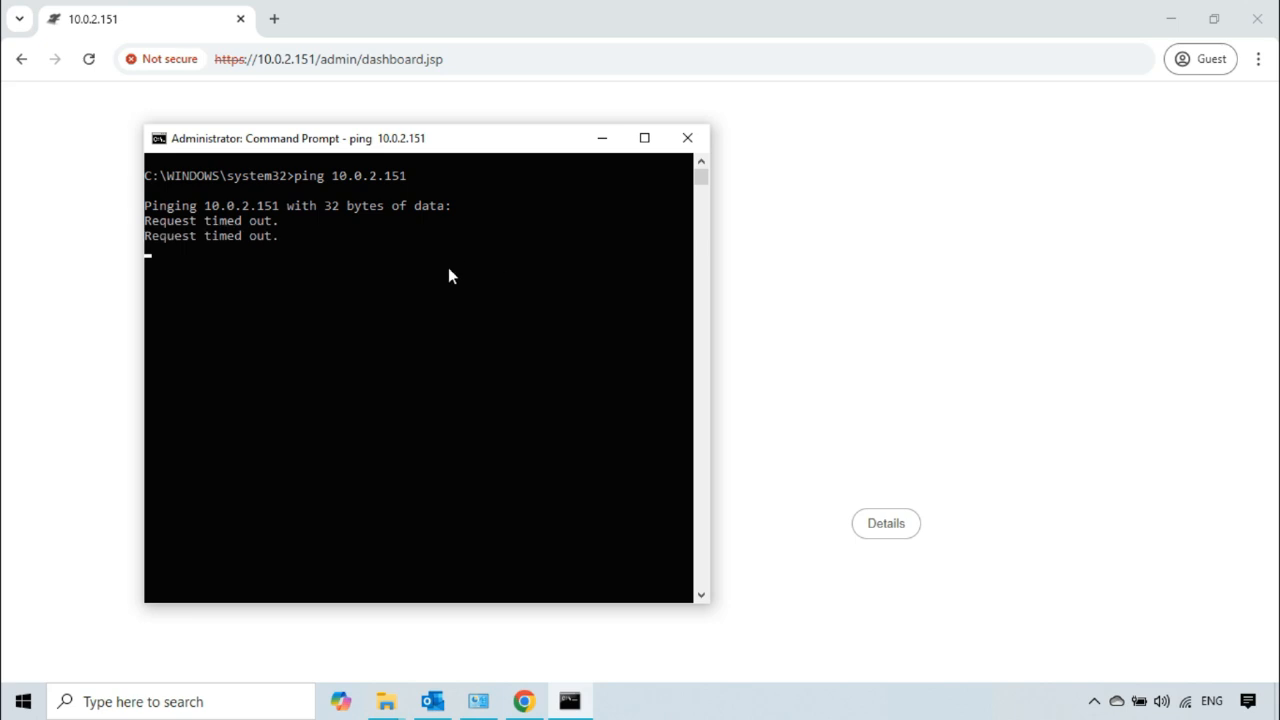
Step: Ping 10.0.3.188 from Command Prompt to test whether that address is reachable
{"action": "left_click", "coordinate": [402, 268]}
{"action": "type", "text": "pin"}
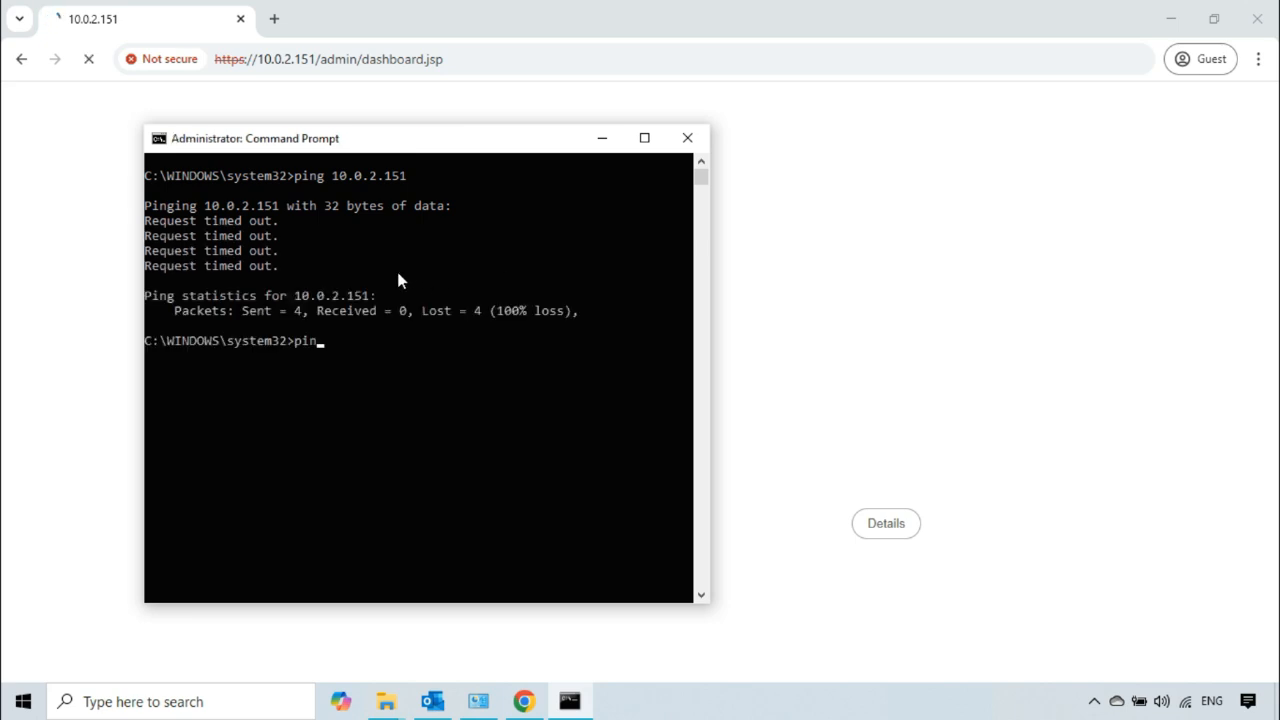
{"action": "type", "text": "g 10.0.3.188"}
{"action": "key", "text": "Return"}
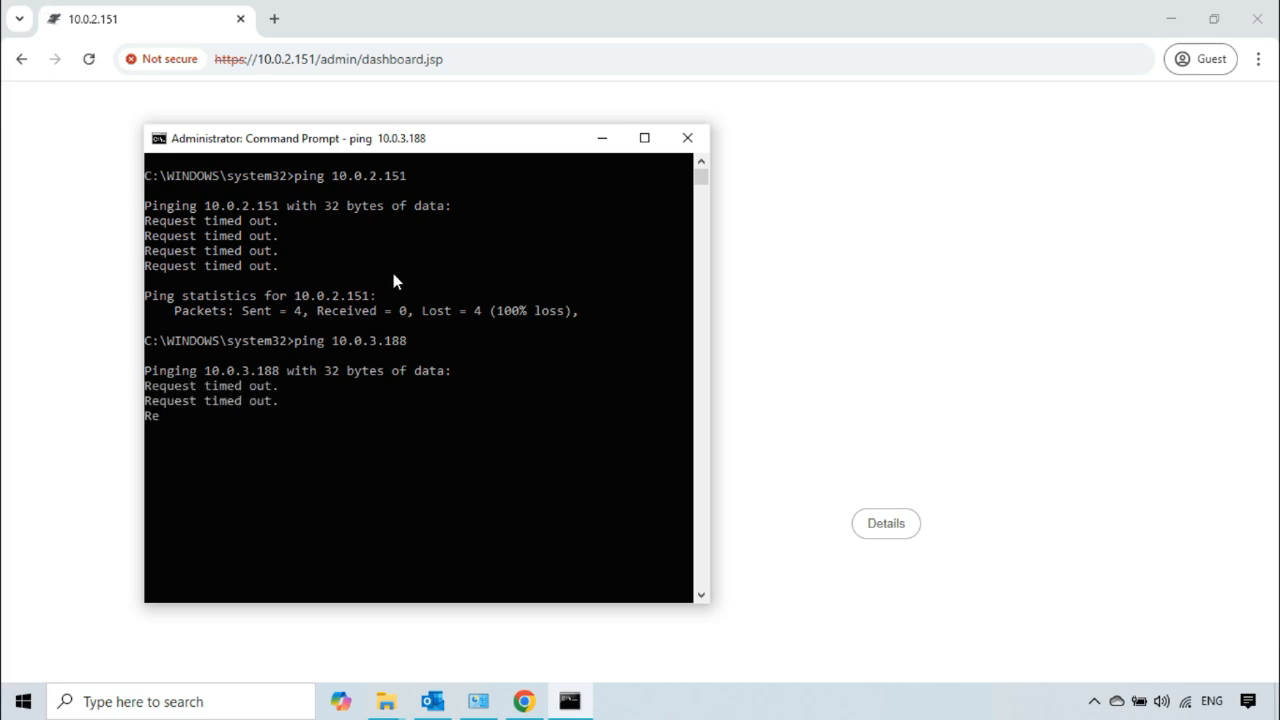
Step: Ping 10.0.3.191 and review the Command Prompt output of the reachability tests
{"action": "type", "text": "ping"}
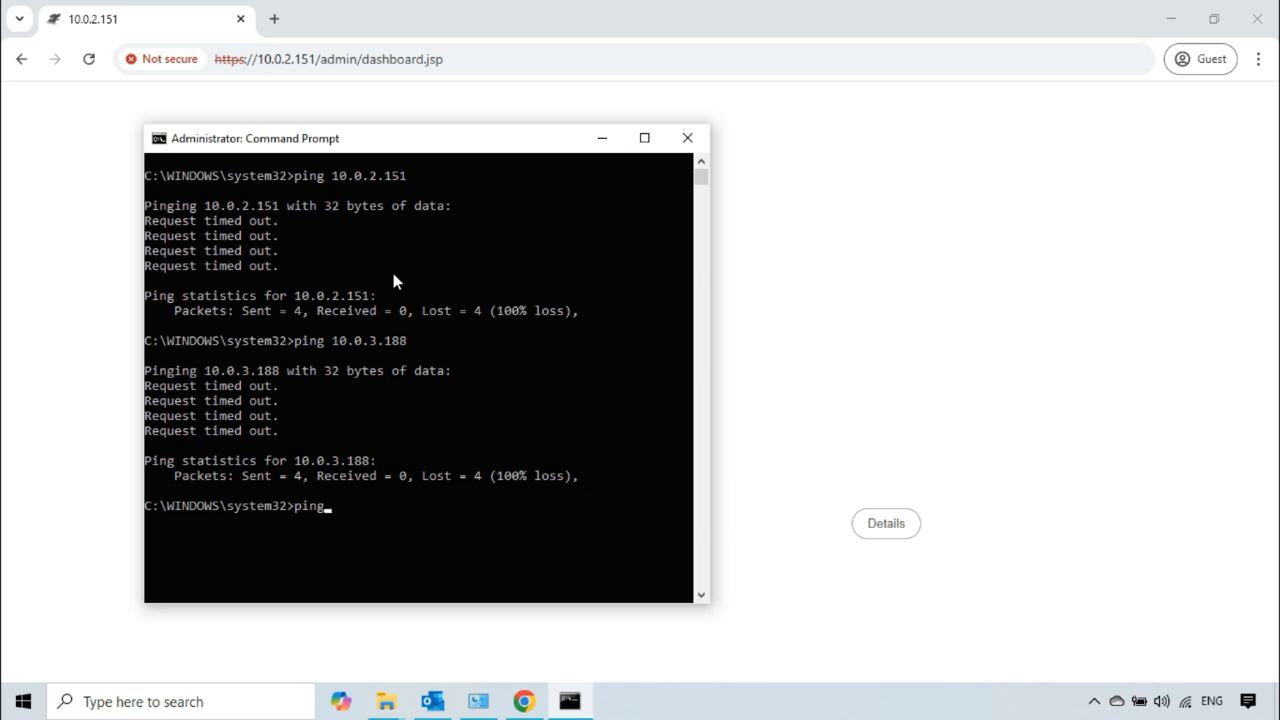
{"action": "type", "text": " 10.0.3.191"}
{"action": "key", "text": "Return"}
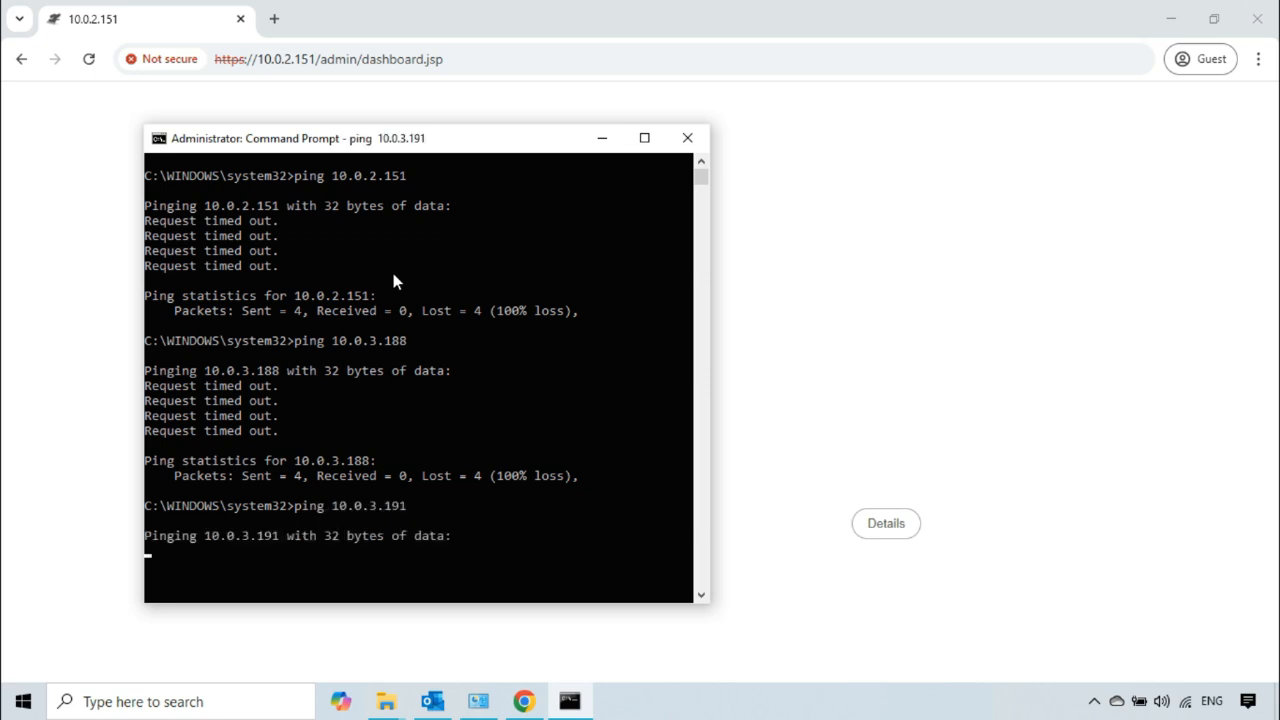
{"action": "scroll", "coordinate": [393, 273], "scroll_direction": "down", "scroll_amount": 2}
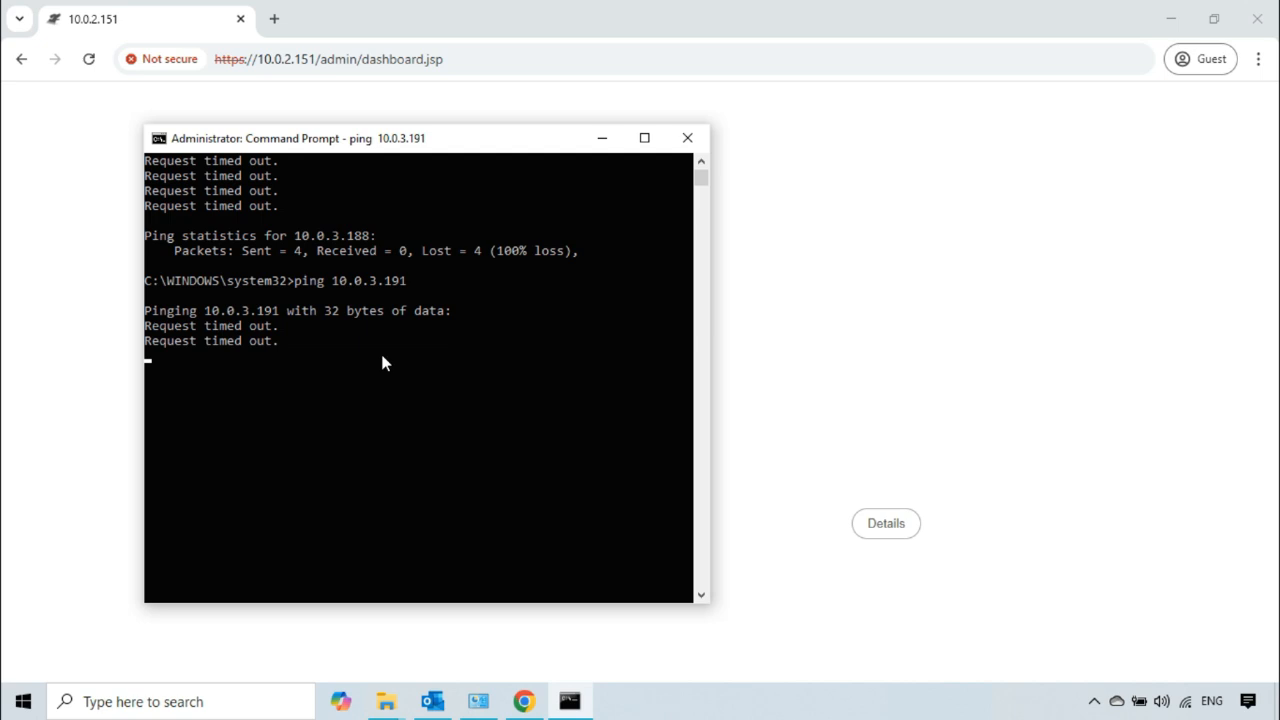
{"action": "scroll", "coordinate": [384, 364], "scroll_direction": "up", "scroll_amount": 2}
{"action": "scroll", "coordinate": [386, 363], "scroll_direction": "down", "scroll_amount": 1}
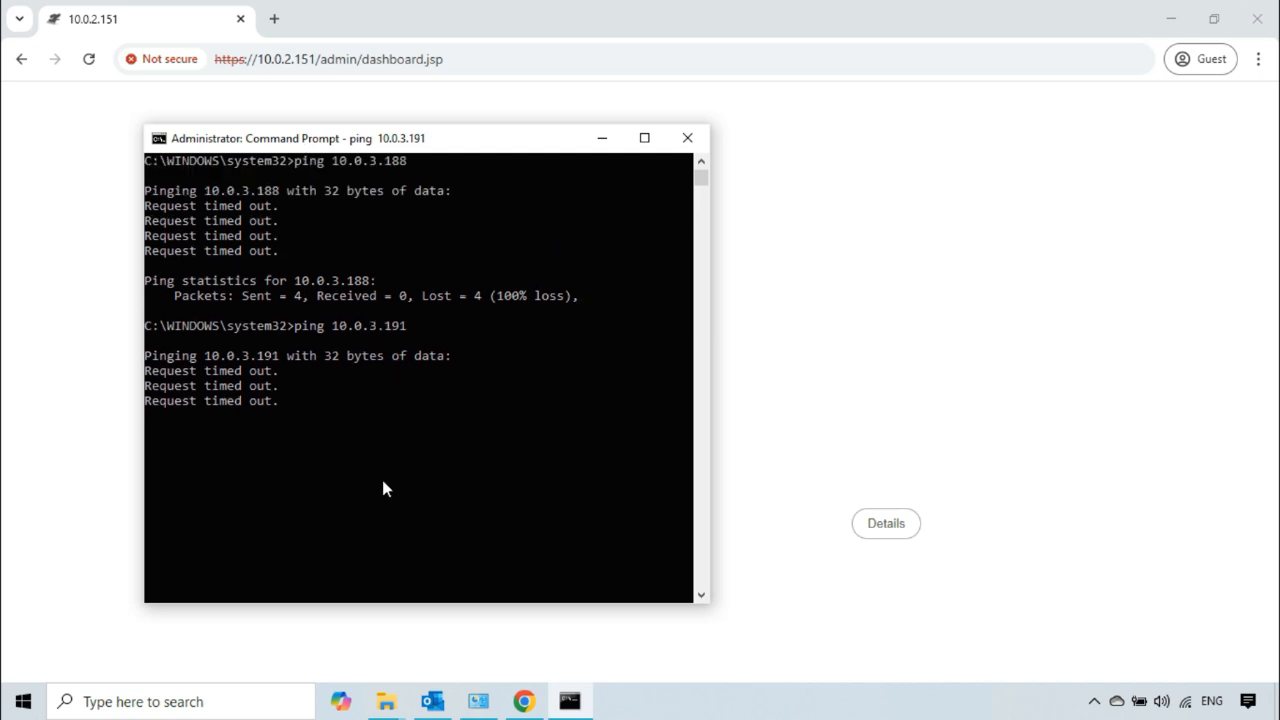
Step: Ping google.com from Command Prompt to test internet reachability under the deny-all policy
{"action": "key", "text": "Return"}
{"action": "type", "text": "ping google.cm"}
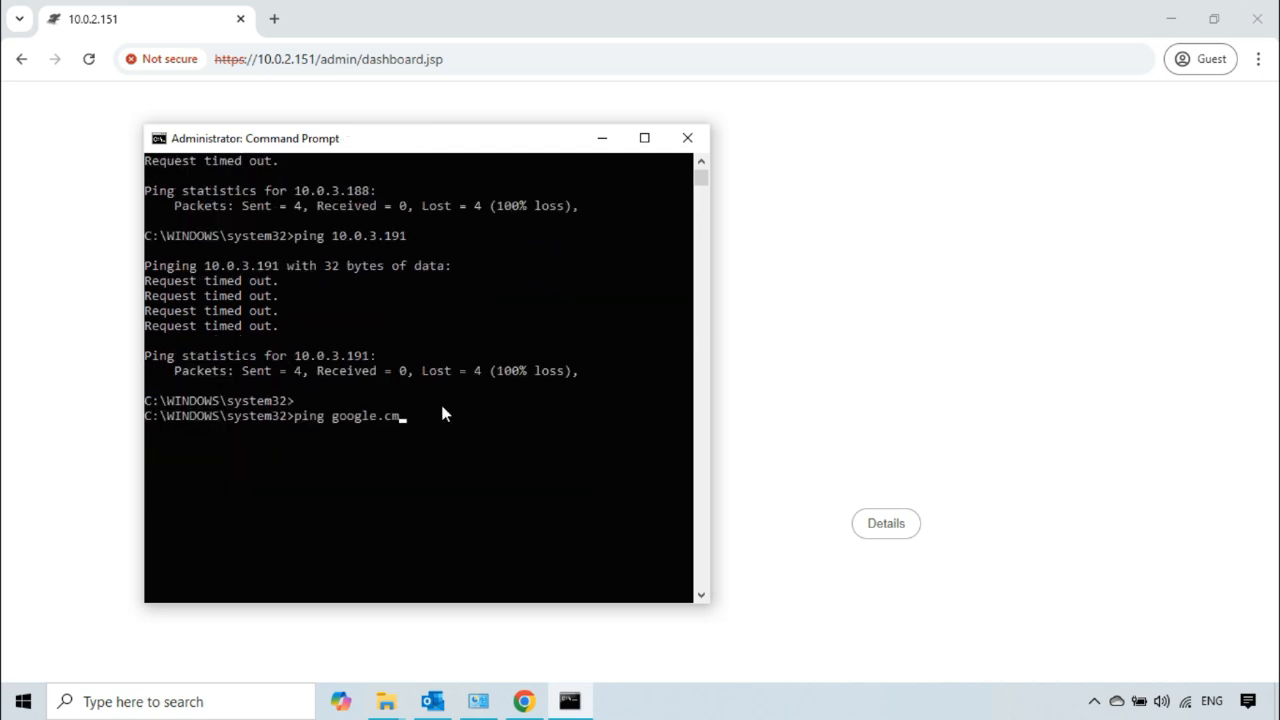
{"action": "key", "text": "BackSpace"}
{"action": "type", "text": "om"}
{"action": "key", "text": "Return"}
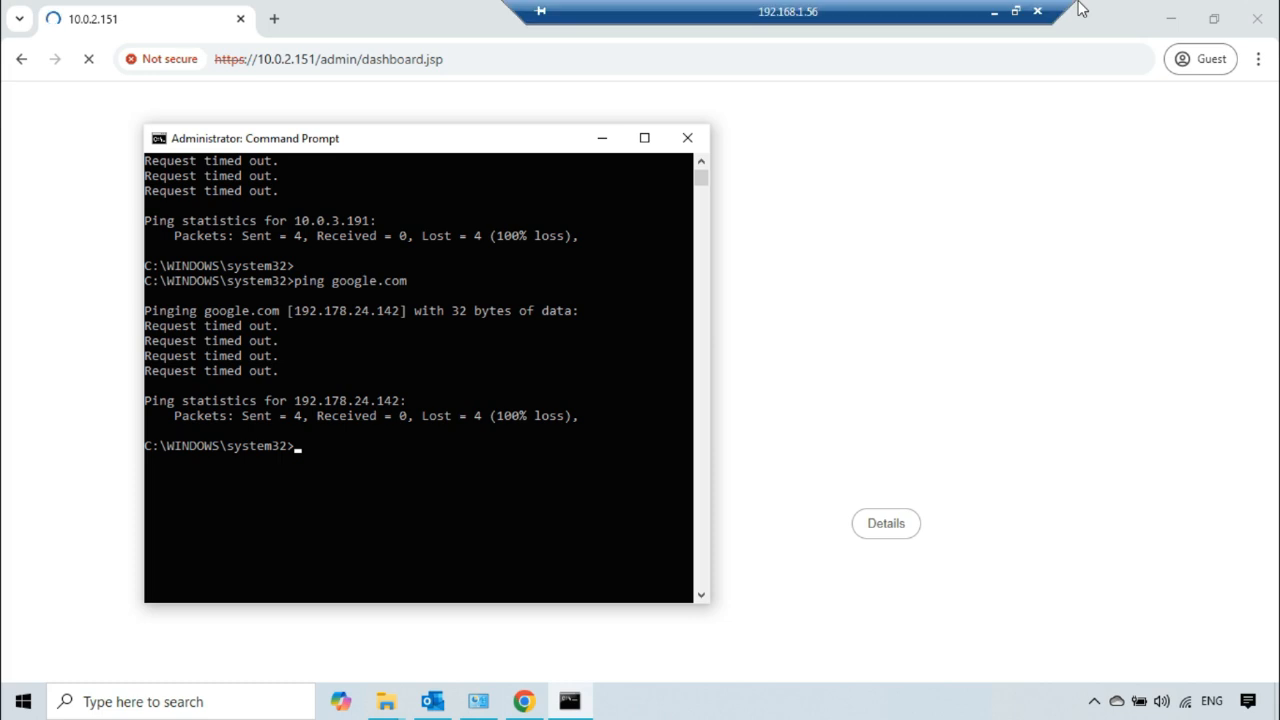
Step: Switch to the local Unleashed dashboard, set Test Layer 3 Policy's default mode to "Allow all by default" and save it
{"action": "left_click", "coordinate": [994, 18]}
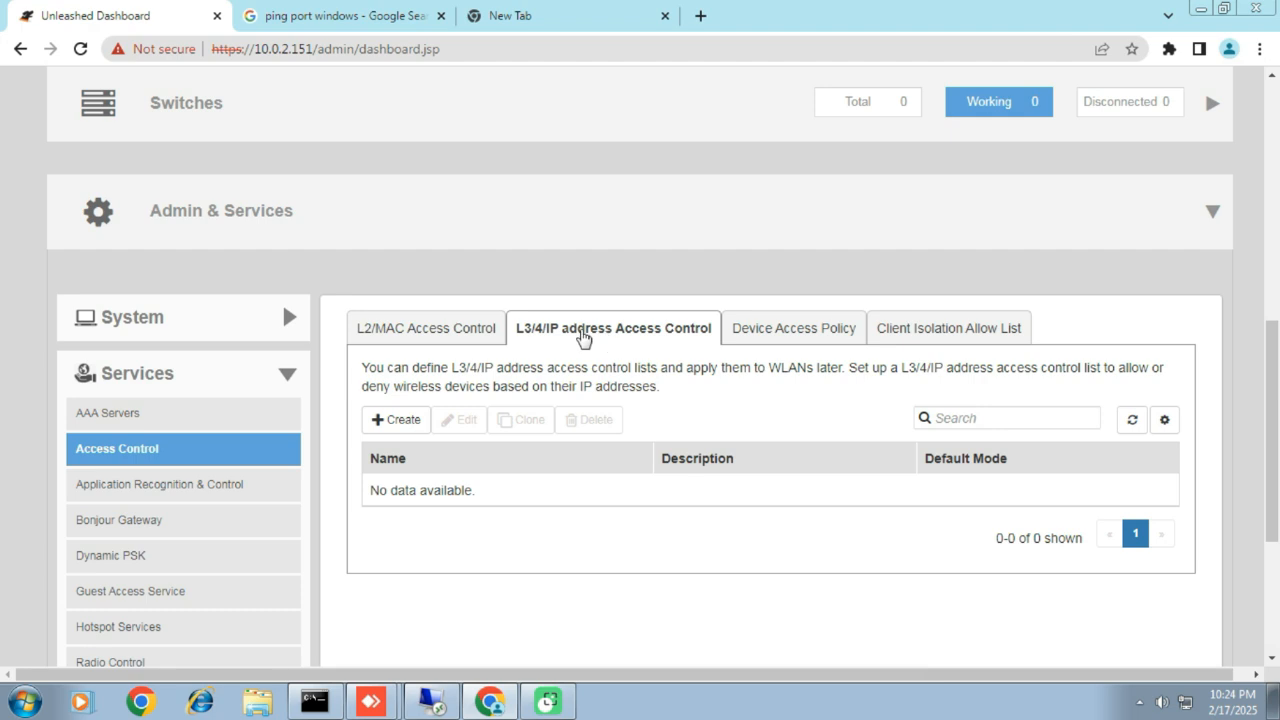
{"action": "left_click", "coordinate": [469, 330]}
{"action": "left_click", "coordinate": [575, 333]}
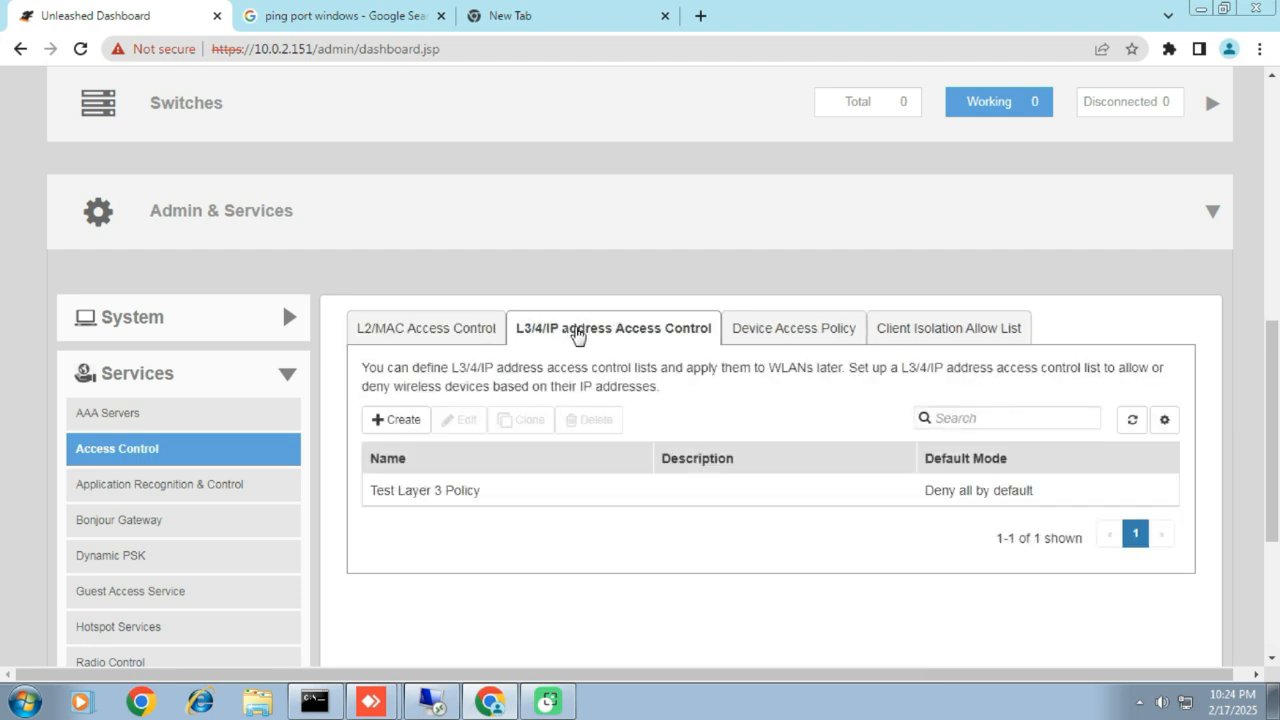
{"action": "left_click", "coordinate": [517, 498]}
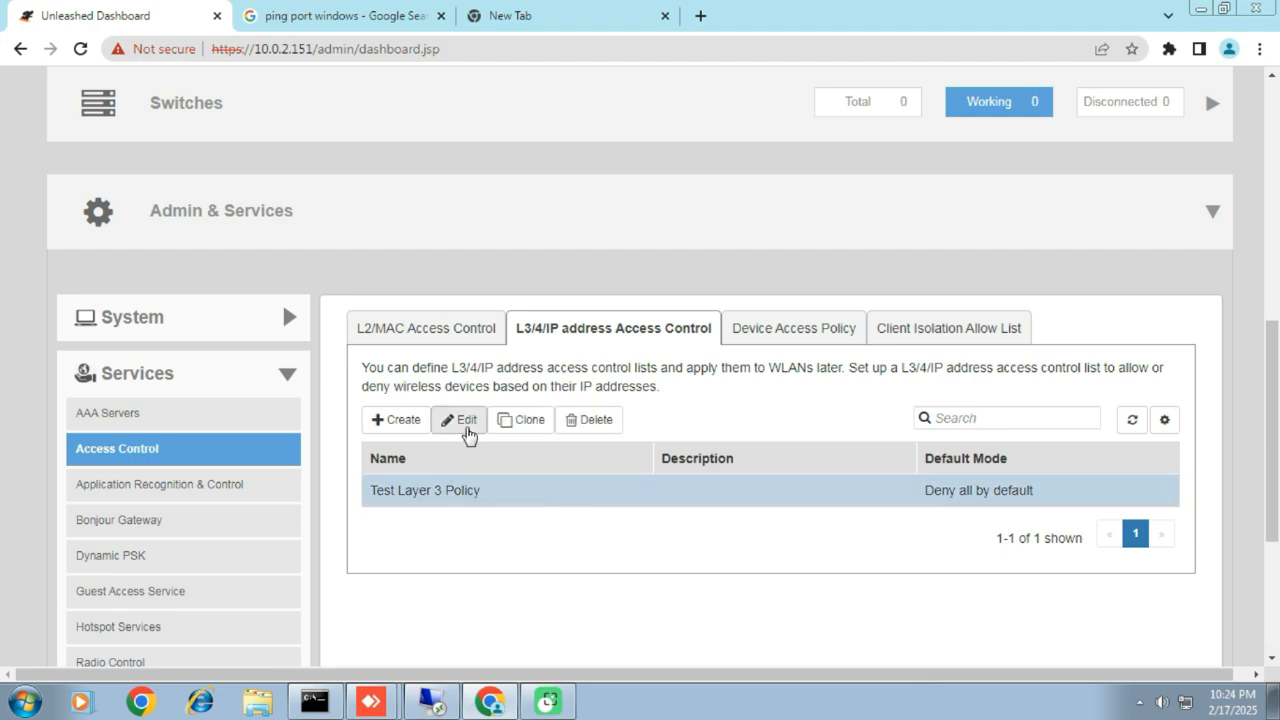
{"action": "left_click", "coordinate": [466, 428]}
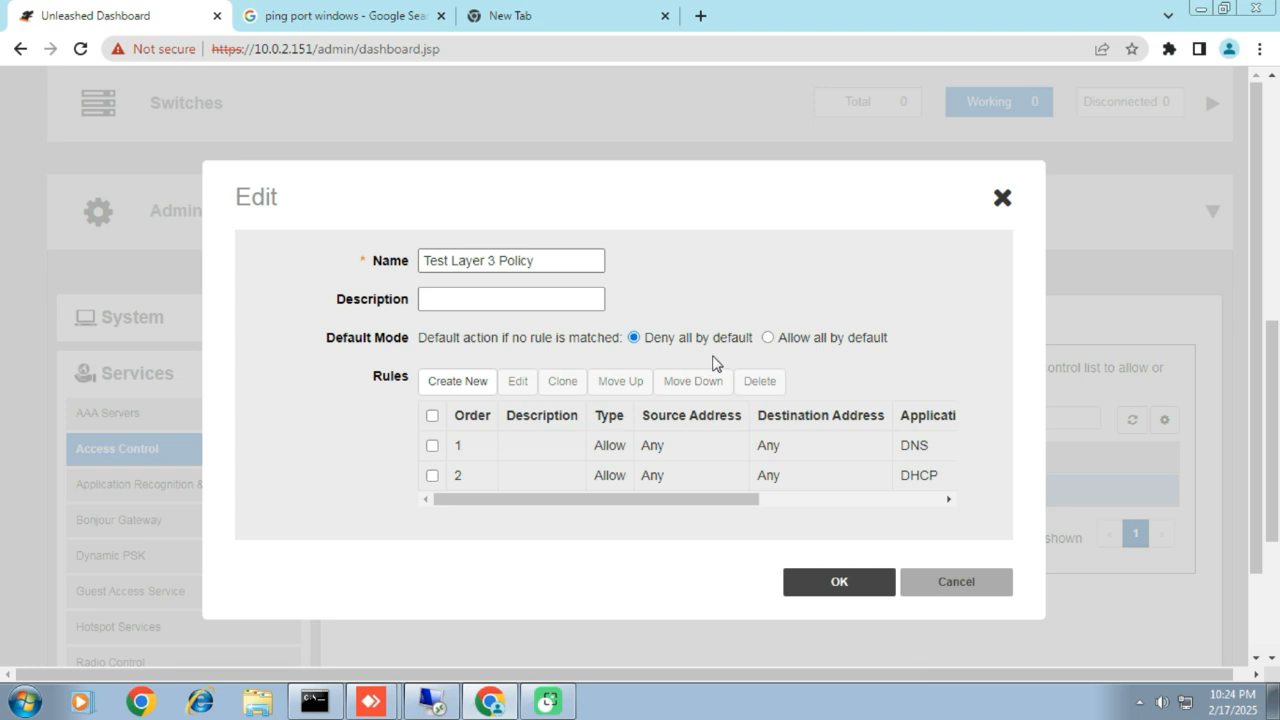
{"action": "left_click", "coordinate": [767, 339]}
{"action": "left_click_drag", "start_coordinate": [419, 338], "coordinate": [610, 338]}
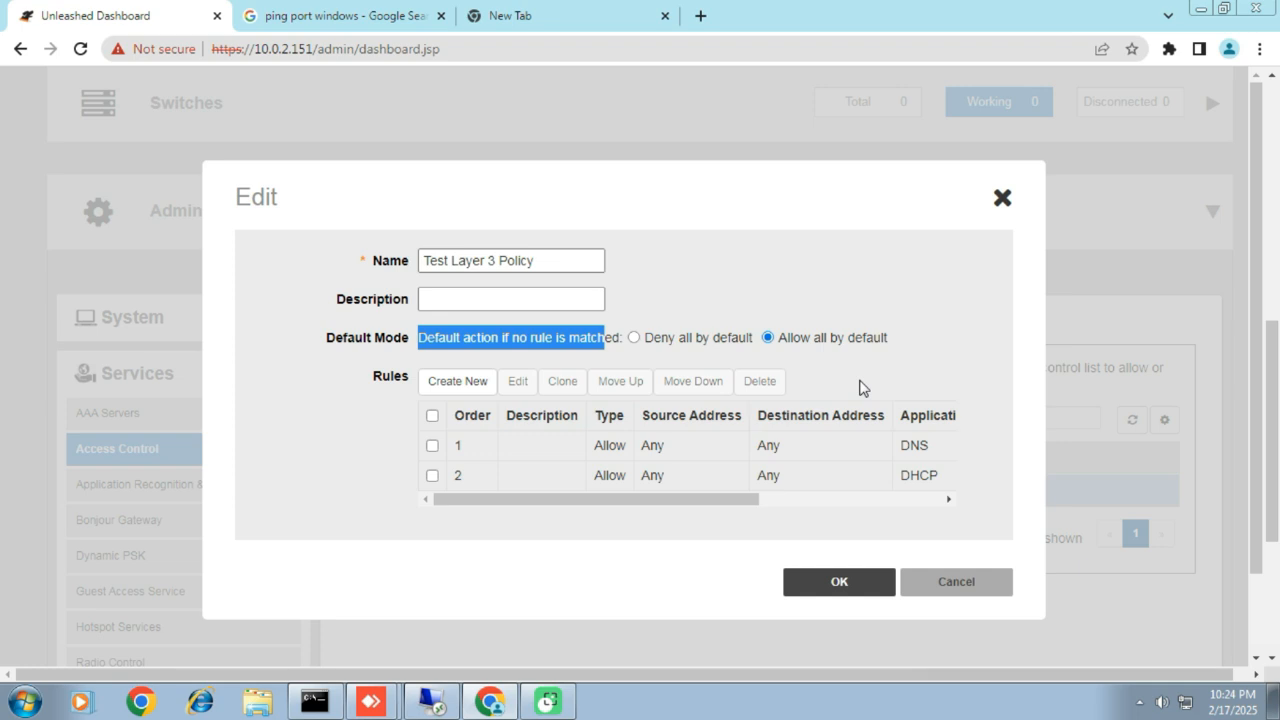
{"action": "left_click", "coordinate": [913, 361]}
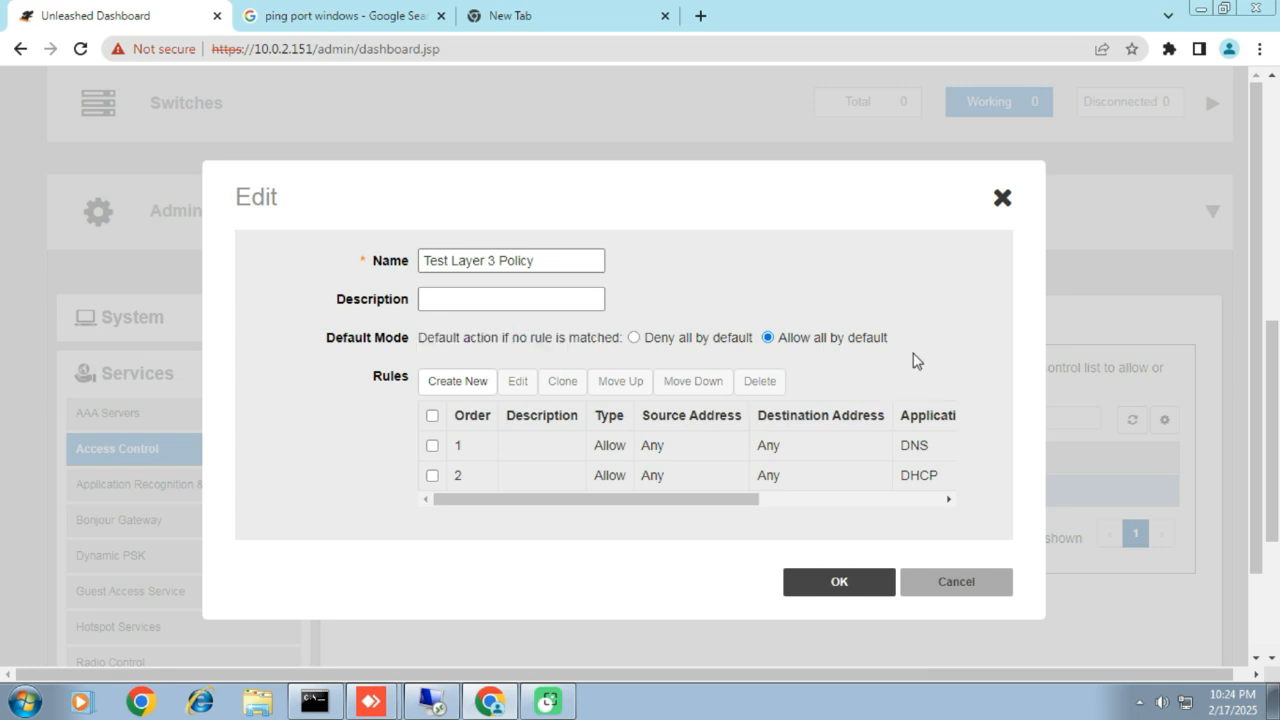
{"action": "left_click", "coordinate": [838, 584]}
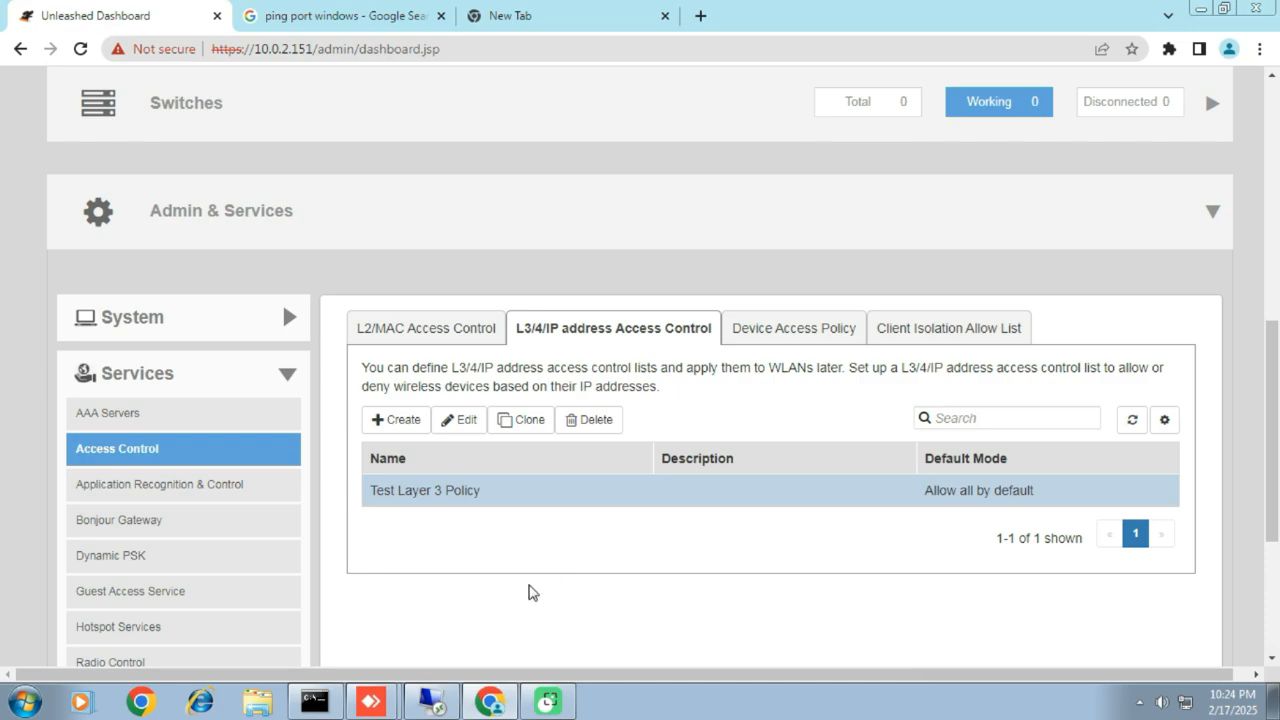
Step: Return to the remote client session and ping google.com and 10.0.3.191 from Command Prompt
{"action": "left_click", "coordinate": [433, 702]}
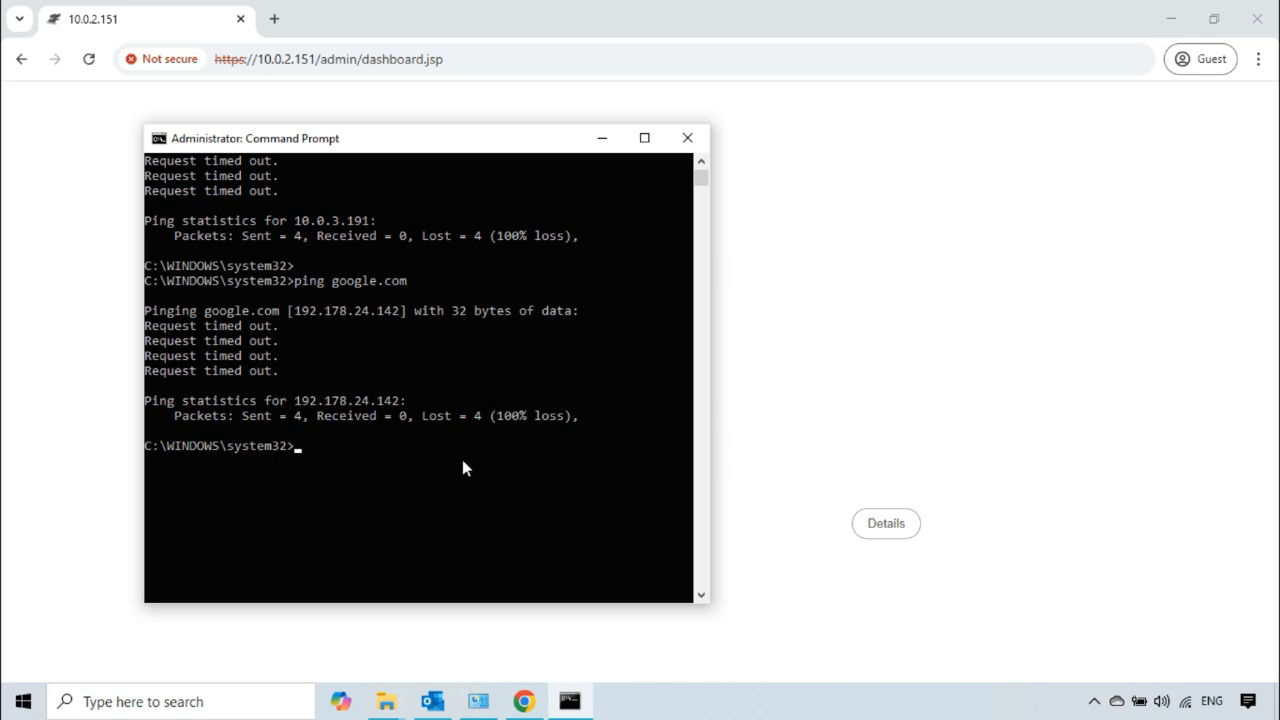
{"action": "key", "text": "Up"}
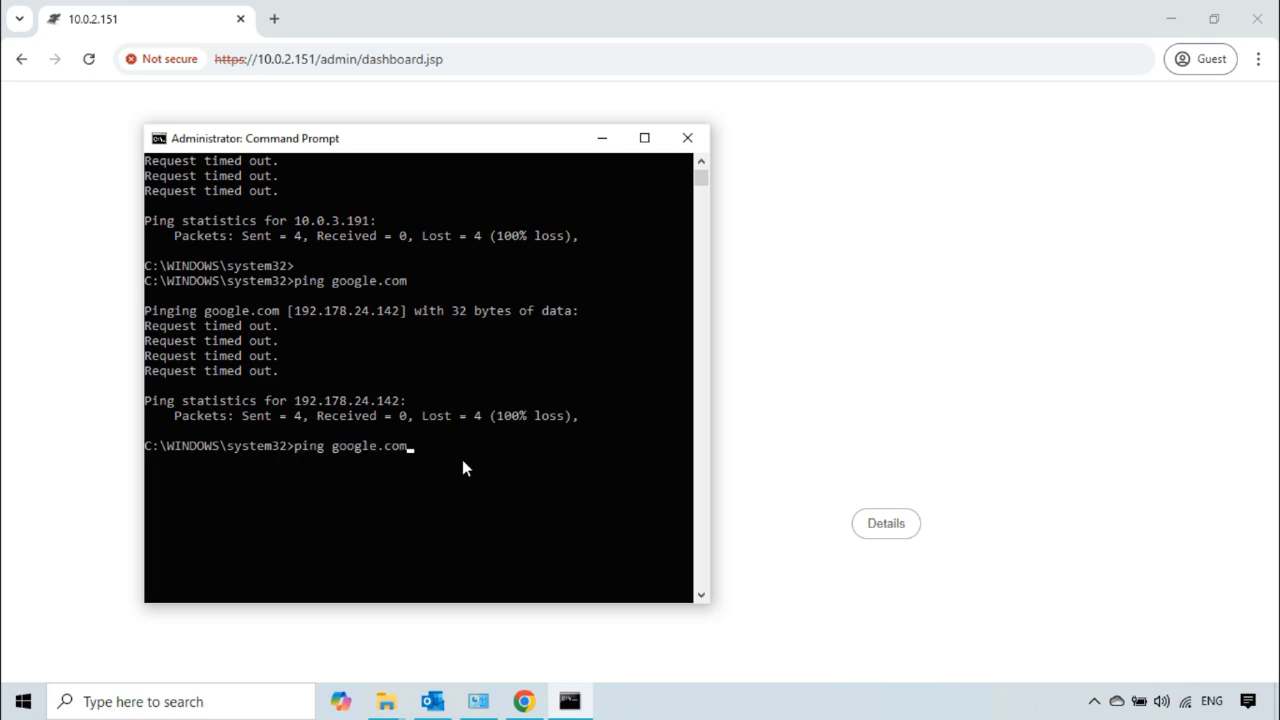
{"action": "key", "text": "Return"}
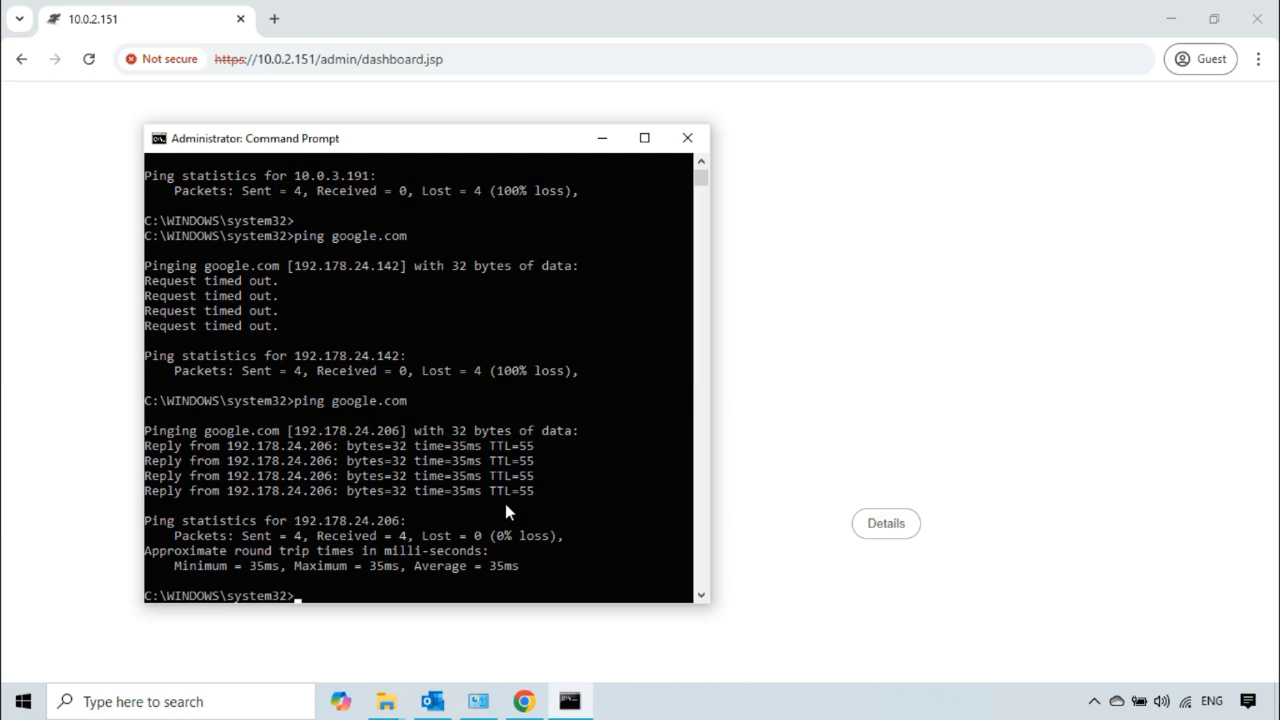
{"action": "key", "text": "Up"}
{"action": "key", "text": "Up"}
{"action": "key", "text": "Return"}
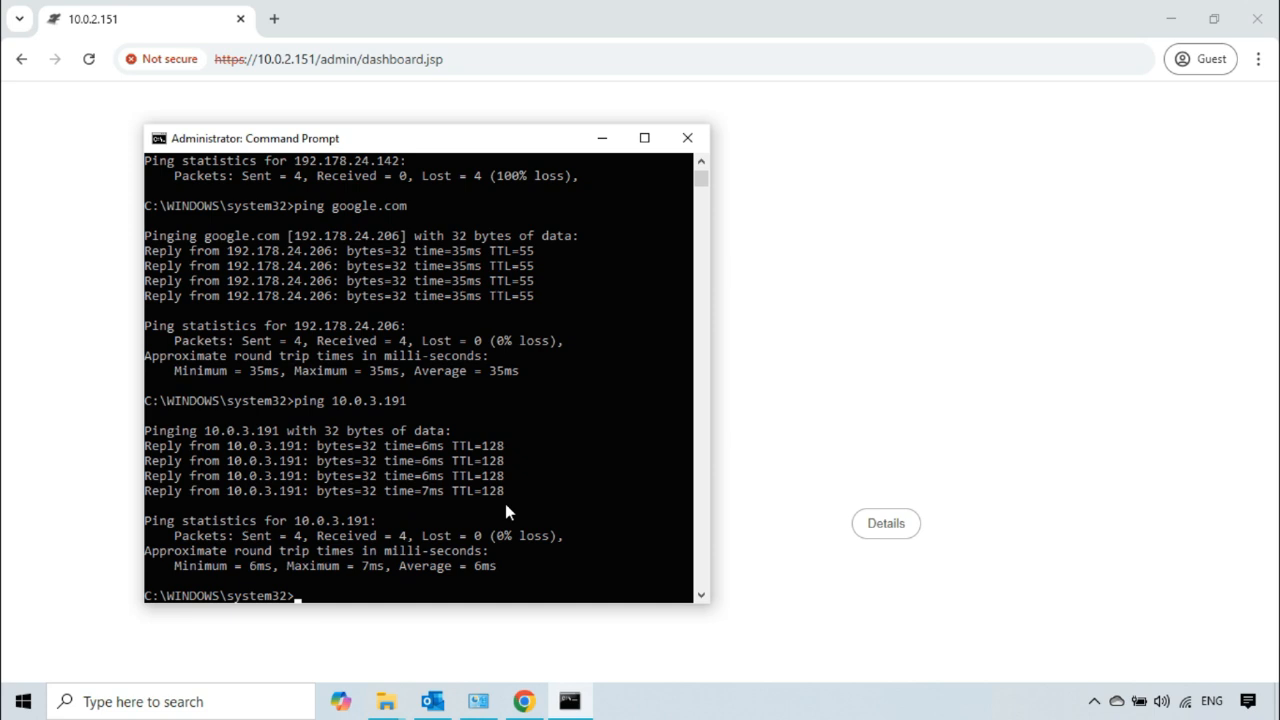
Step: Ping the controller at 10.0.2.151 and reload its dashboard page in the client's browser
{"action": "type", "text": "ping 10.0.2.151"}
{"action": "key", "text": "Return"}
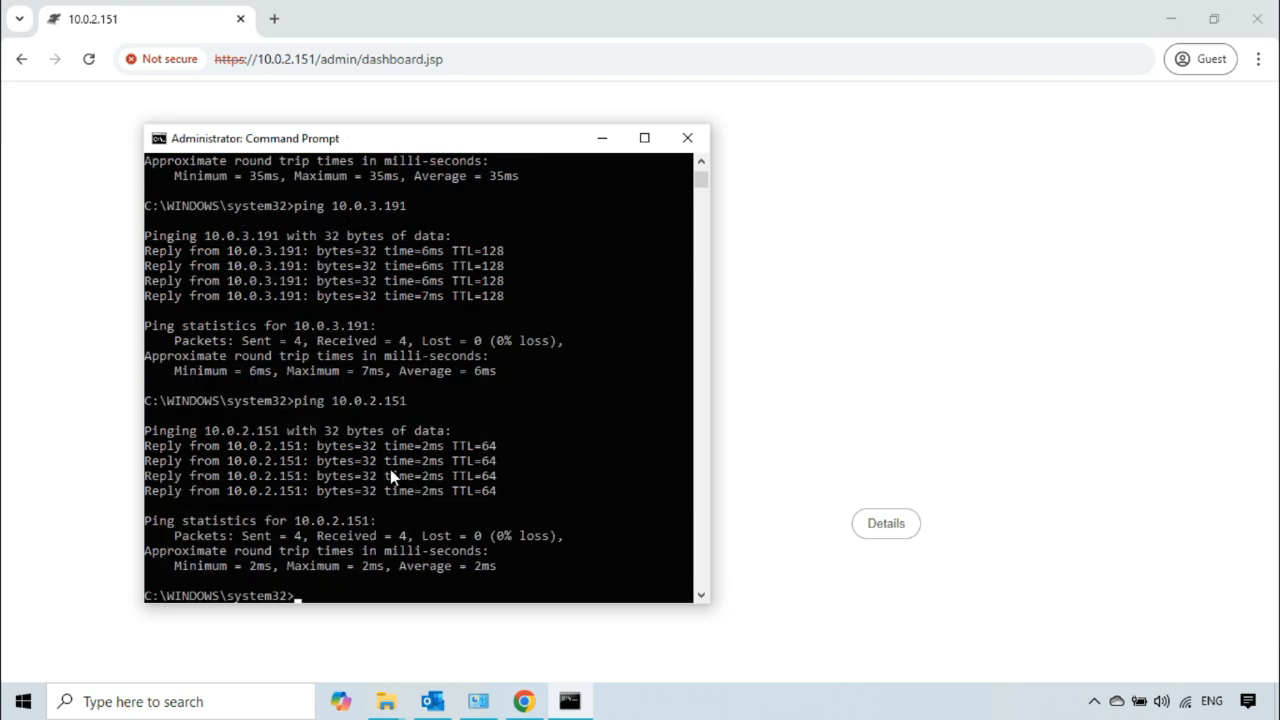
{"action": "left_click", "coordinate": [89, 59]}
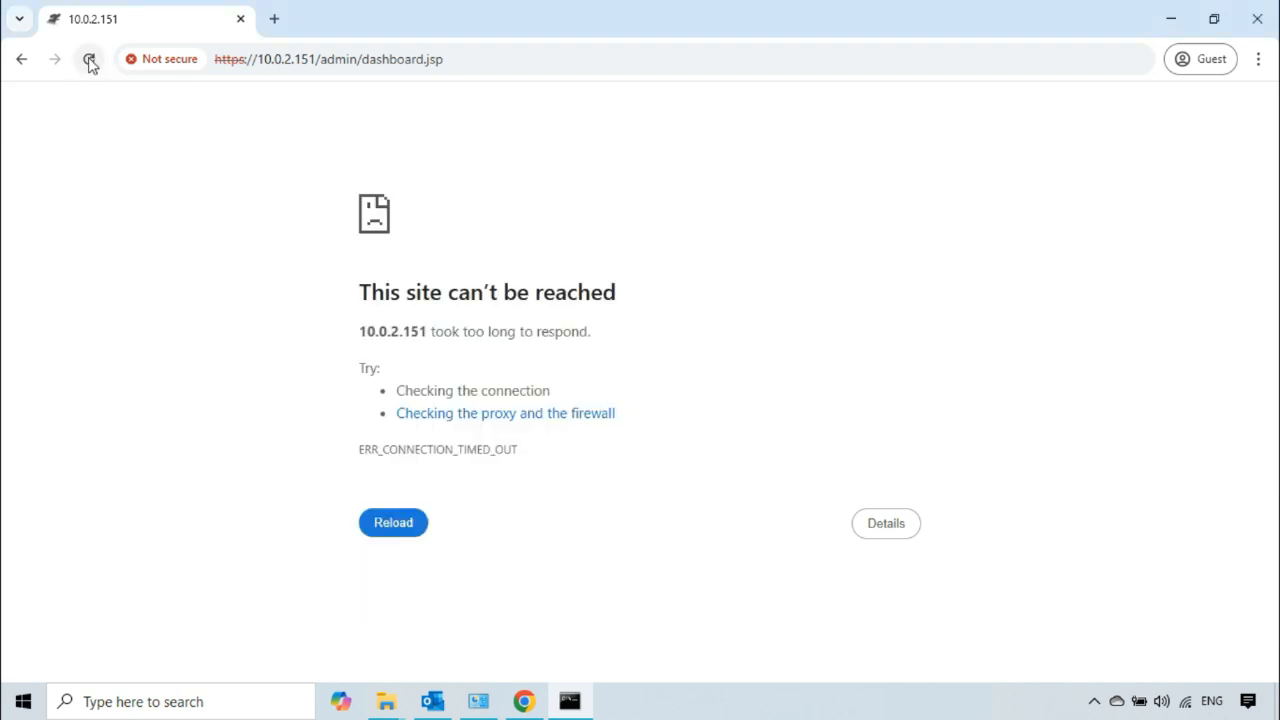
{"action": "left_click", "coordinate": [89, 59]}
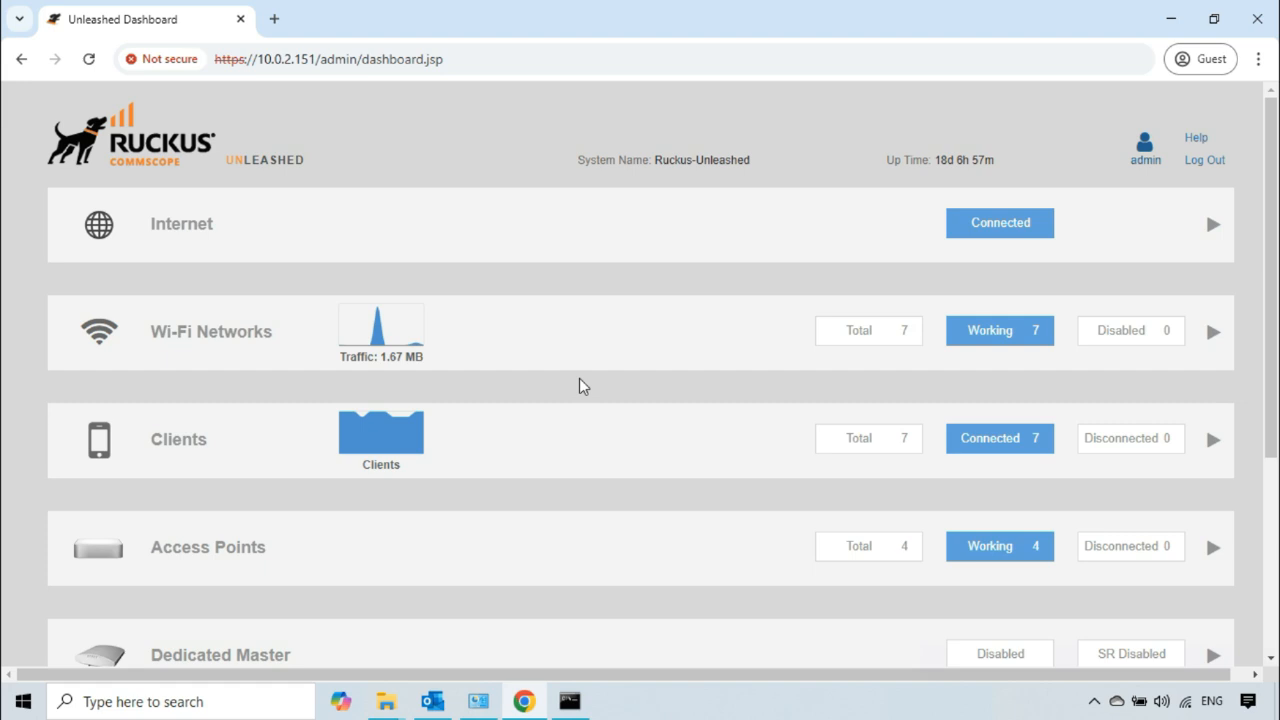
Step: Expand the Wi-Fi Networks section on the dashboard and set its display mode to Table
{"action": "scroll", "coordinate": [580, 370], "scroll_direction": "down", "scroll_amount": 1}
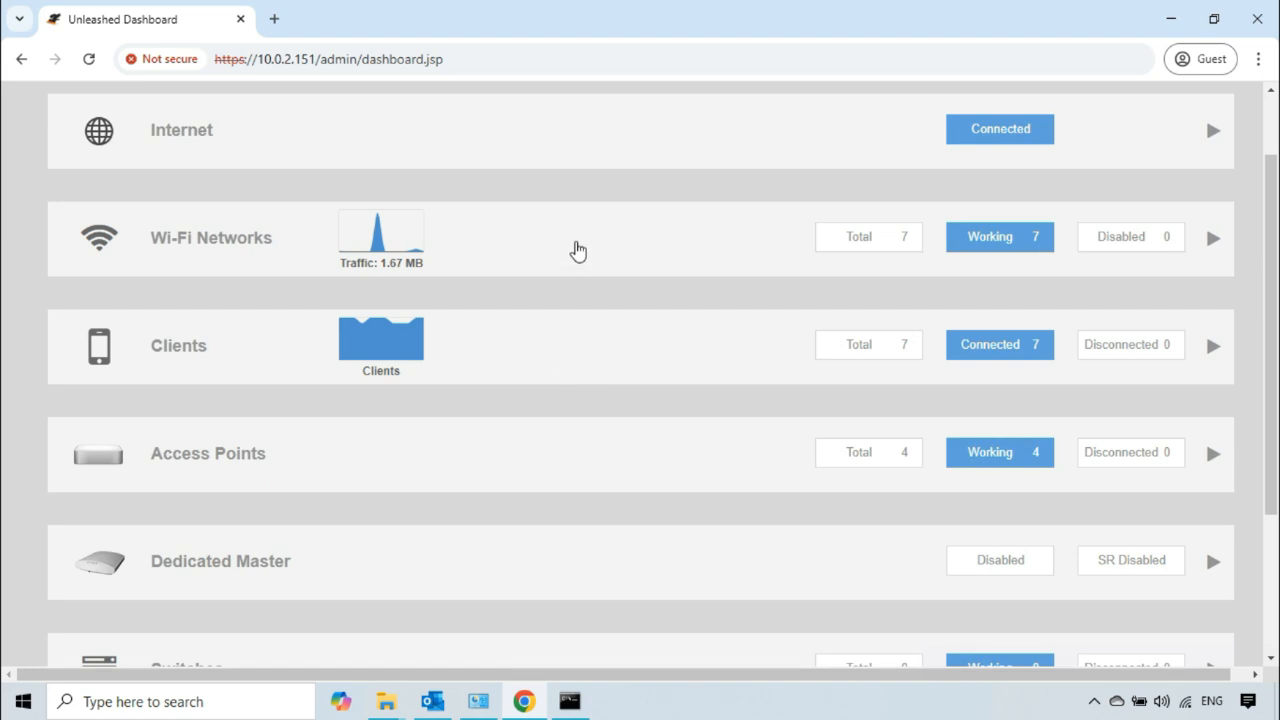
{"action": "left_click", "coordinate": [577, 249]}
{"action": "scroll", "coordinate": [380, 420], "scroll_direction": "down", "scroll_amount": 1}
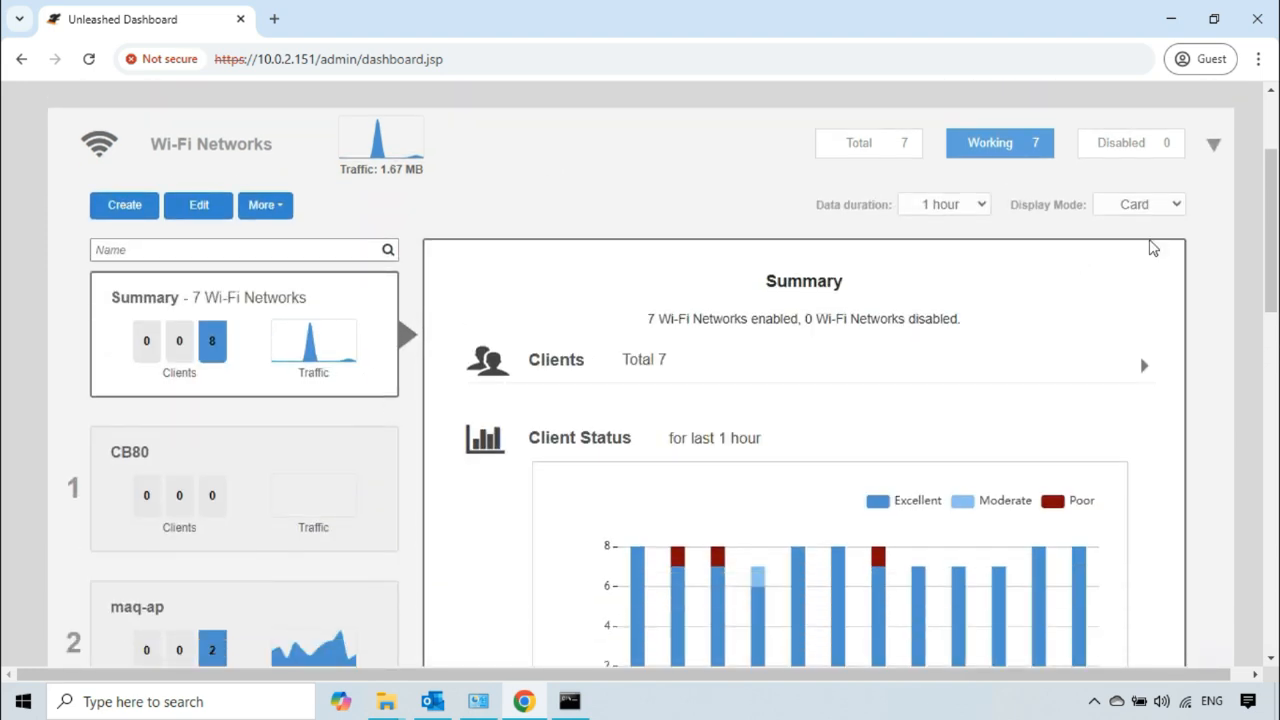
{"action": "left_click", "coordinate": [1175, 205]}
{"action": "left_click", "coordinate": [1142, 250]}
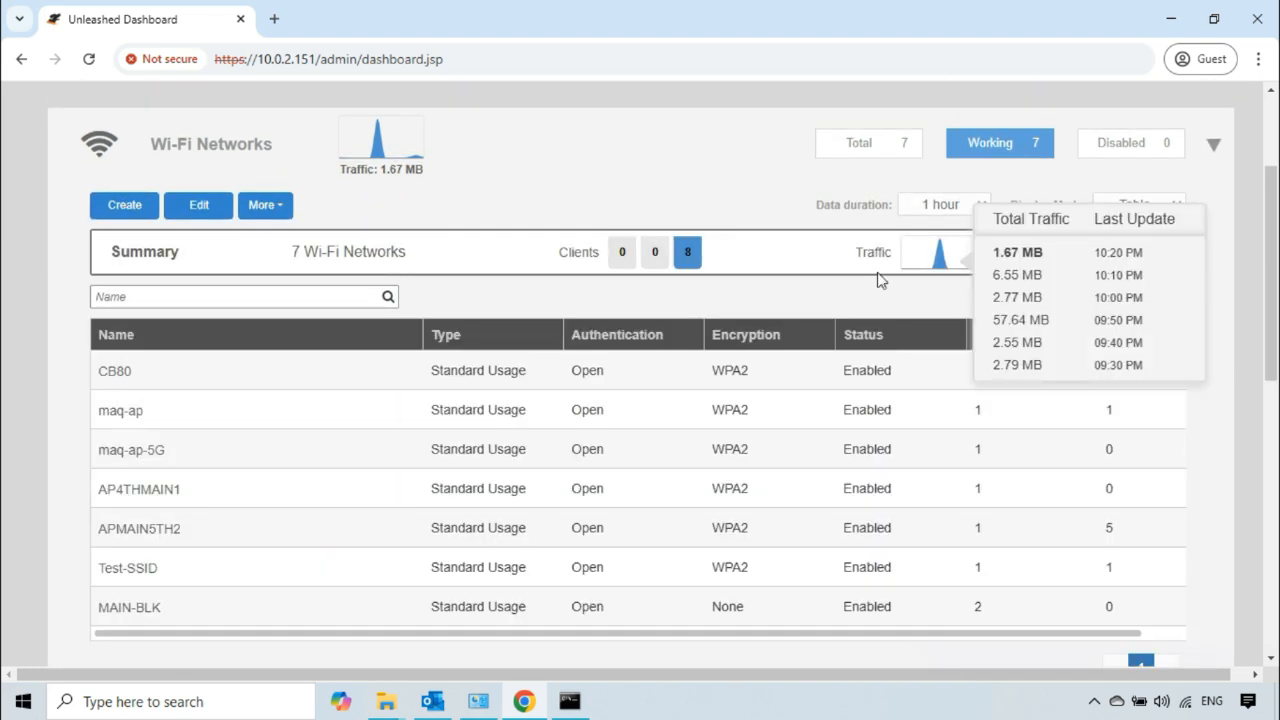
Step: Open the Test-SSID WLAN's advanced access control settings and open its assigned Layer3/4 ACL for editing
{"action": "left_click", "coordinate": [191, 572]}
{"action": "left_click", "coordinate": [199, 206]}
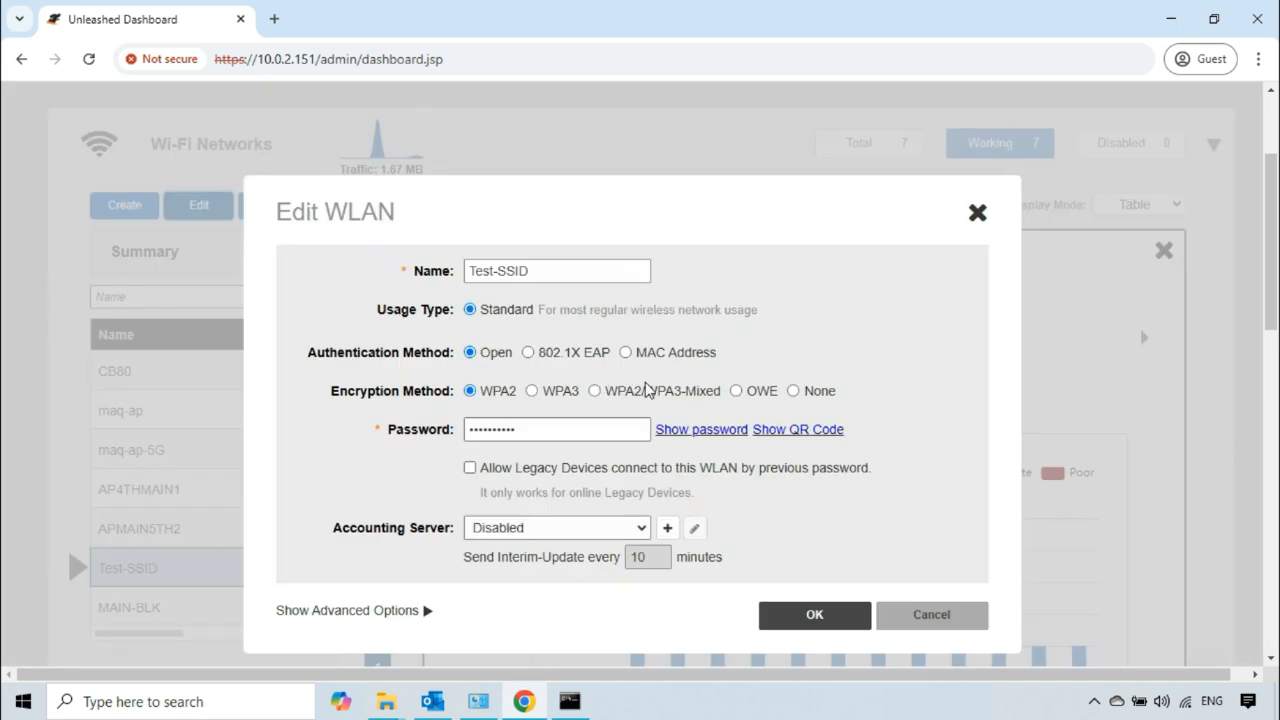
{"action": "scroll", "coordinate": [453, 470], "scroll_direction": "down", "scroll_amount": 2}
{"action": "left_click", "coordinate": [418, 425]}
{"action": "scroll", "coordinate": [590, 428], "scroll_direction": "down", "scroll_amount": 1}
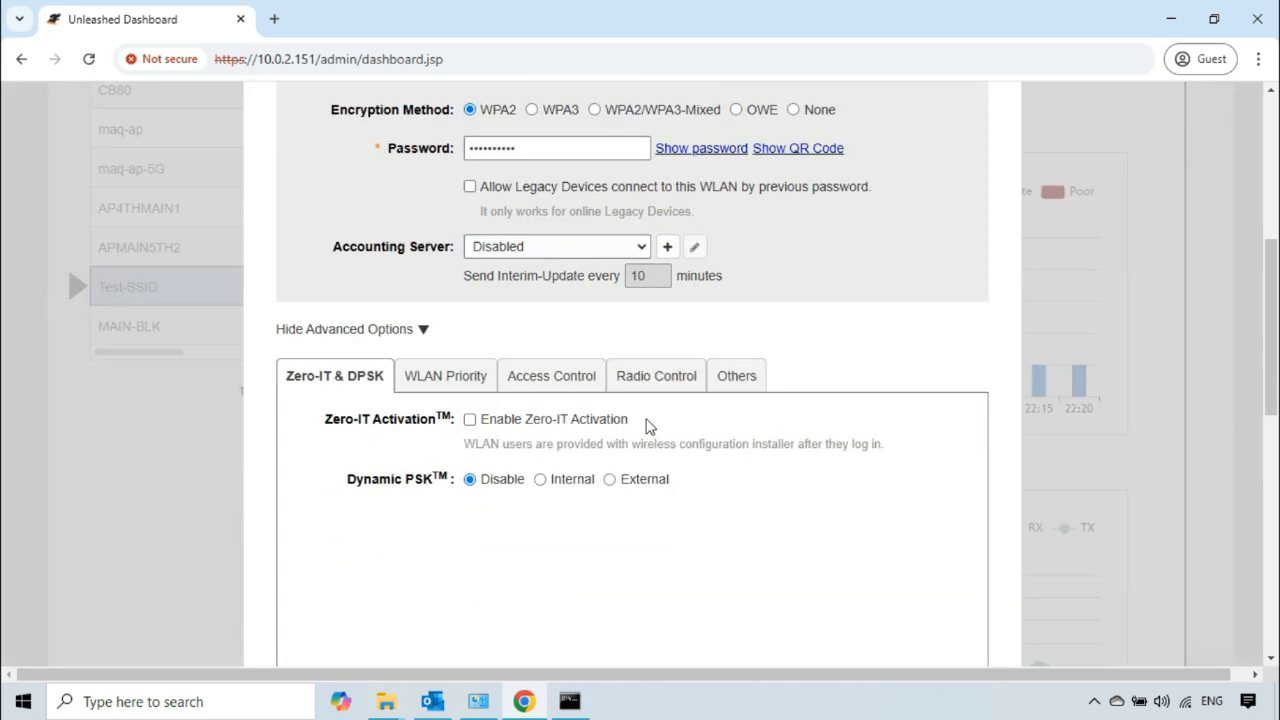
{"action": "left_click", "coordinate": [572, 380]}
{"action": "scroll", "coordinate": [572, 378], "scroll_direction": "down", "scroll_amount": 2}
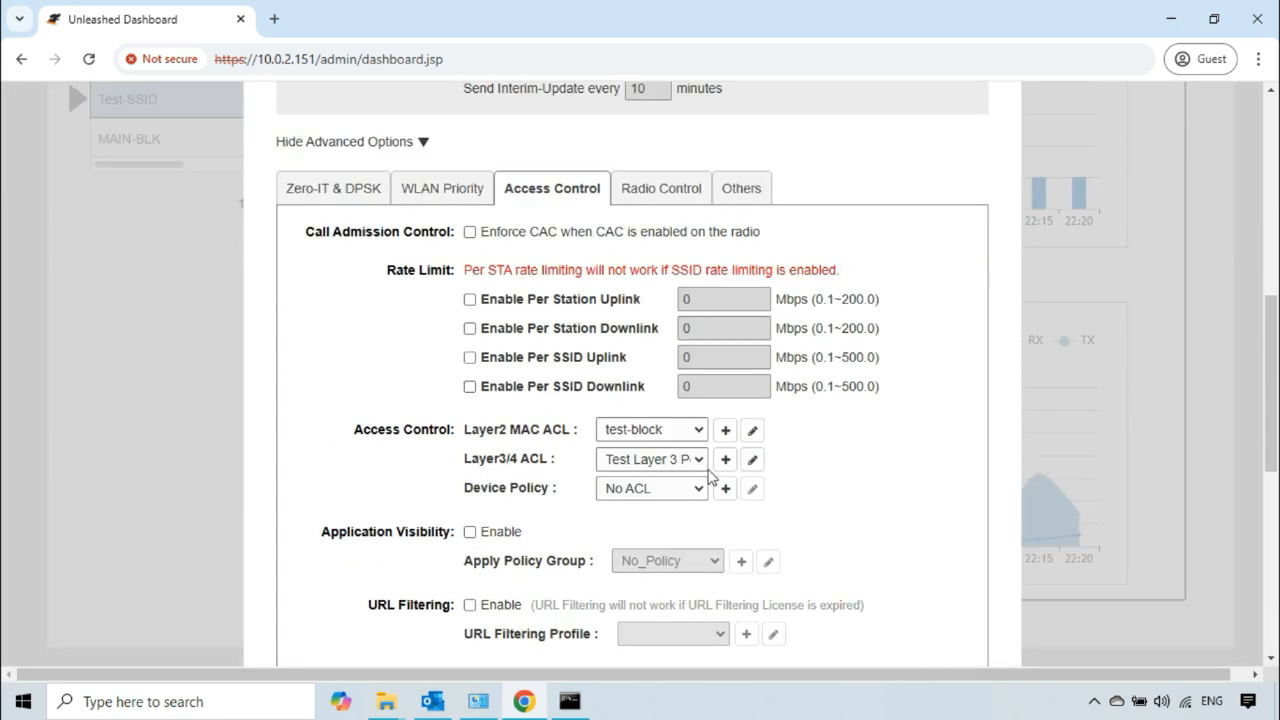
{"action": "left_click", "coordinate": [752, 460]}
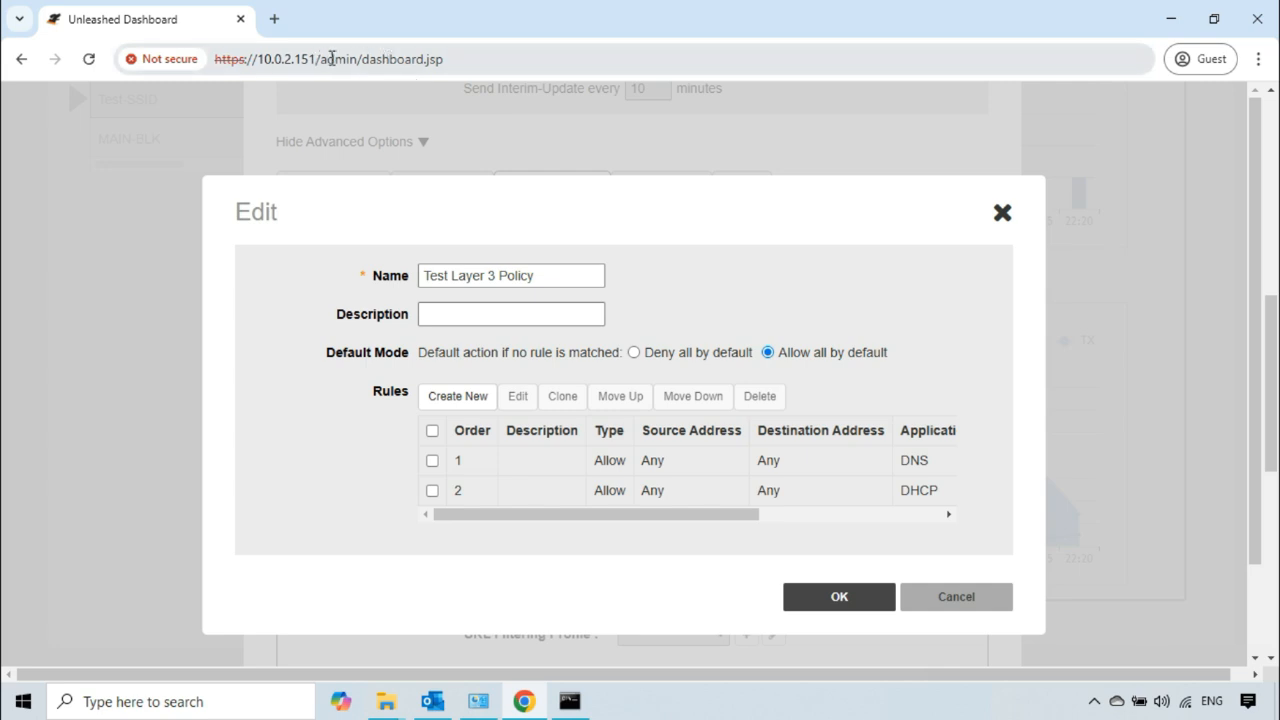
{"action": "left_click_drag", "start_coordinate": [321, 60], "coordinate": [267, 62]}
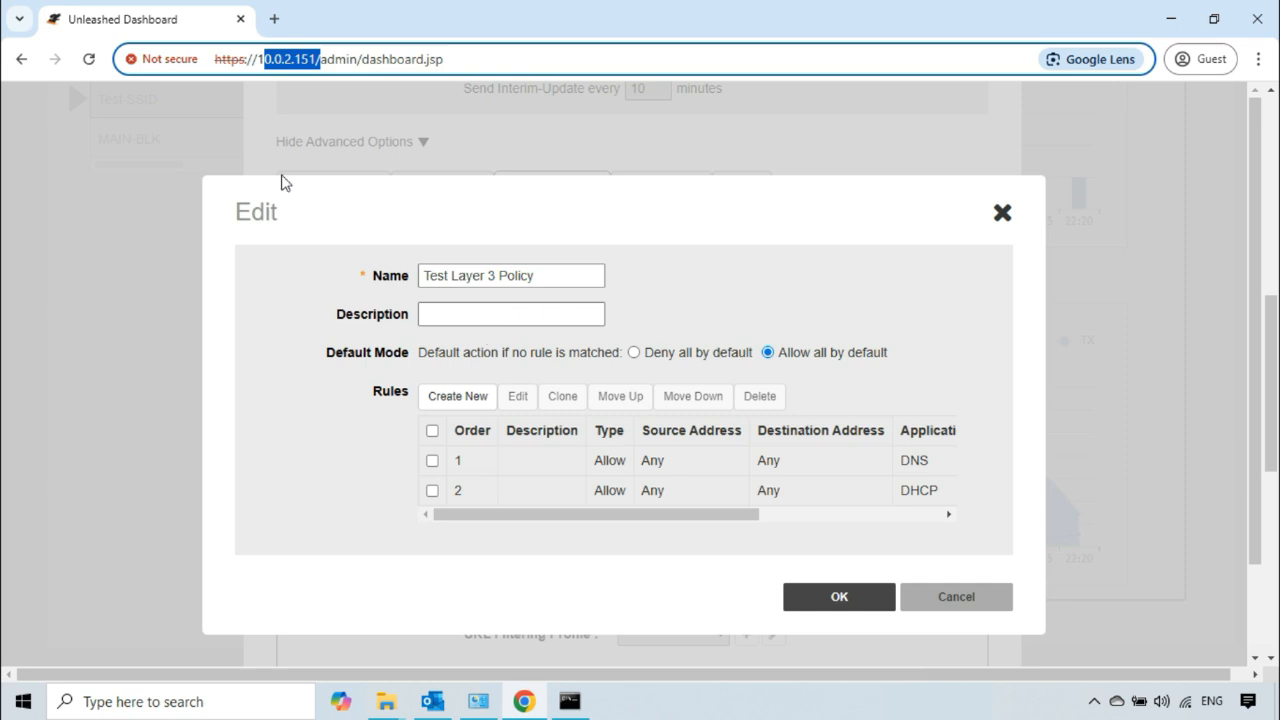
{"action": "left_click_drag", "start_coordinate": [239, 61], "coordinate": [218, 61]}
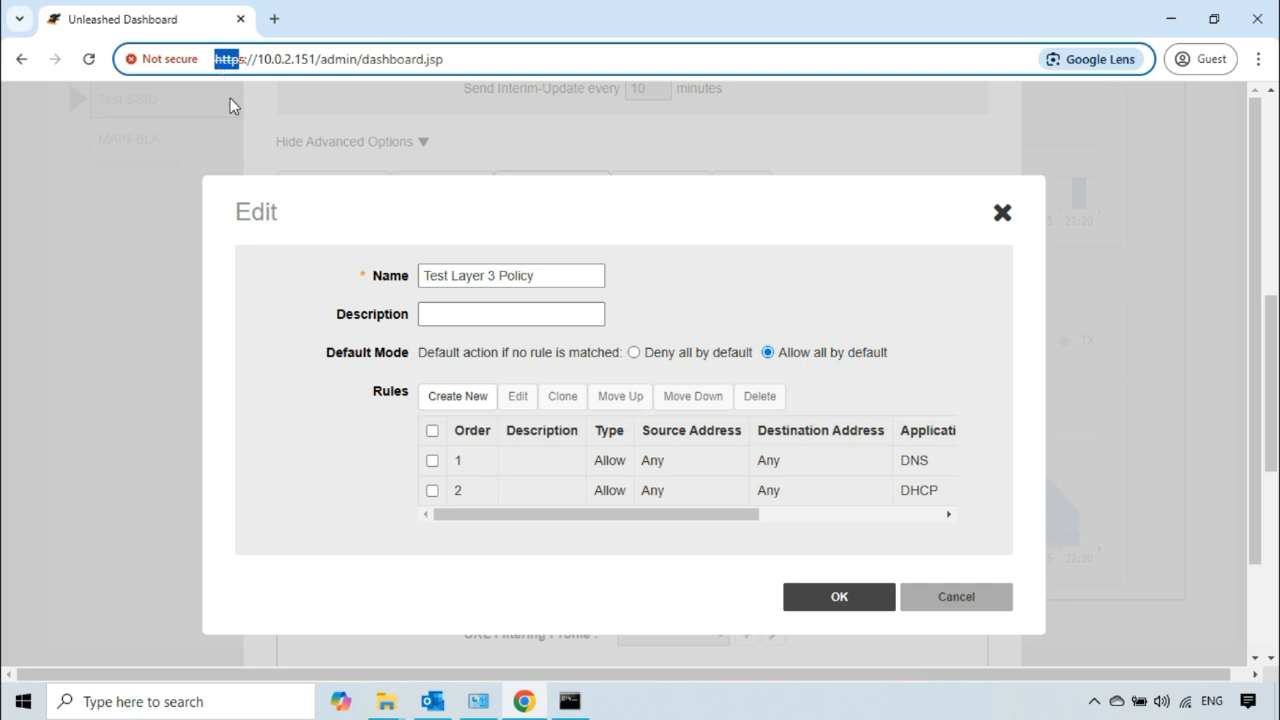
{"action": "left_click", "coordinate": [329, 450]}
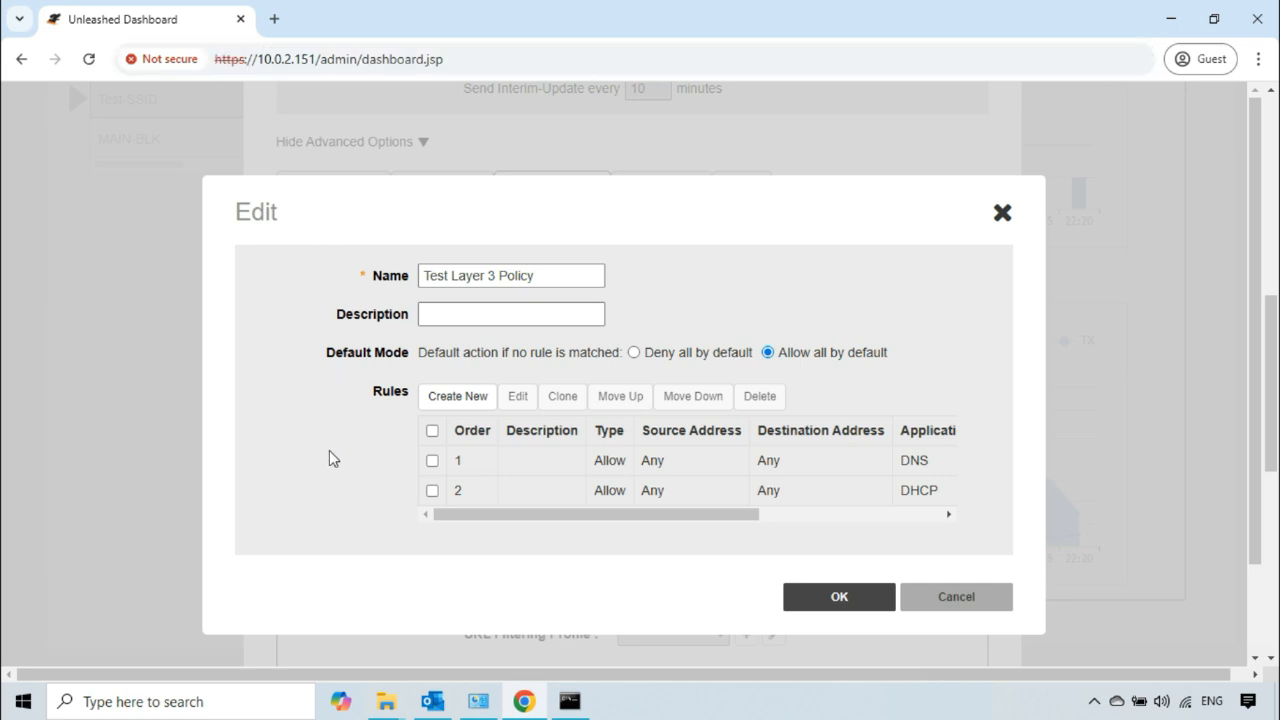
Step: Start a new rule in Test Layer 3 Policy with the description "Block HTTPS", keeping its type as Deny
{"action": "left_click", "coordinate": [459, 400]}
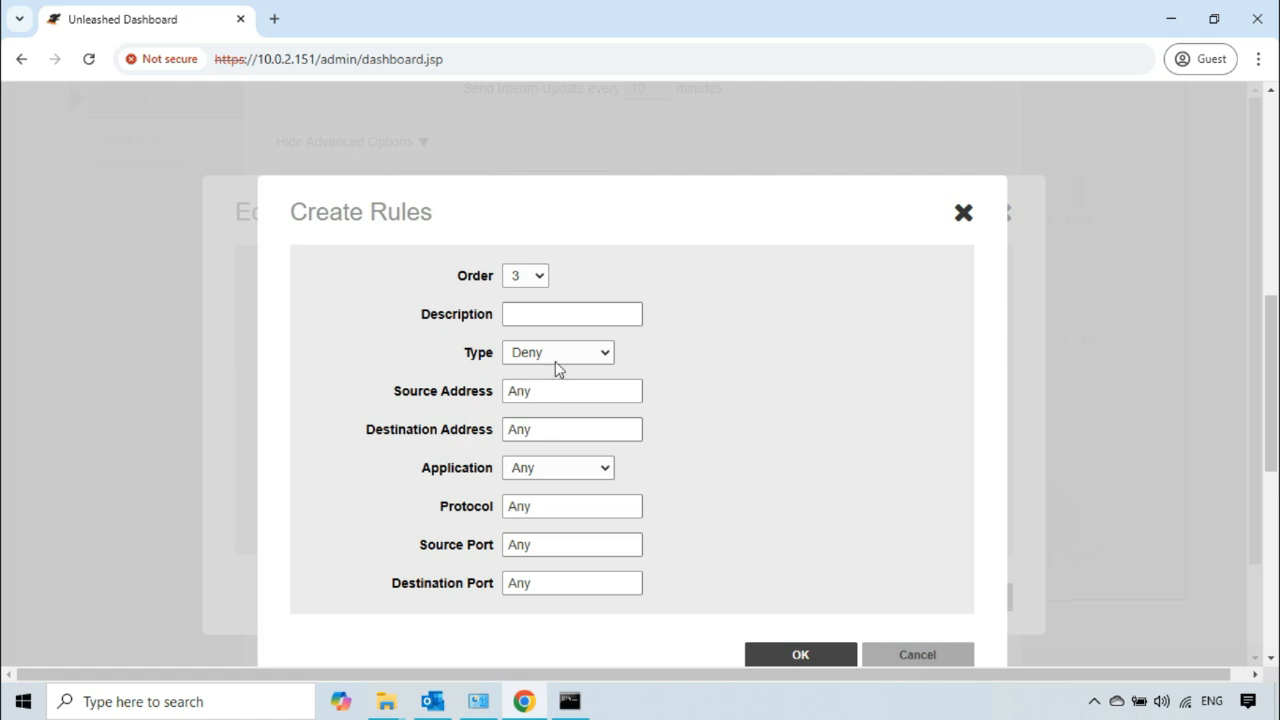
{"action": "left_click", "coordinate": [558, 316]}
{"action": "type", "text": "Block HTTPS"}
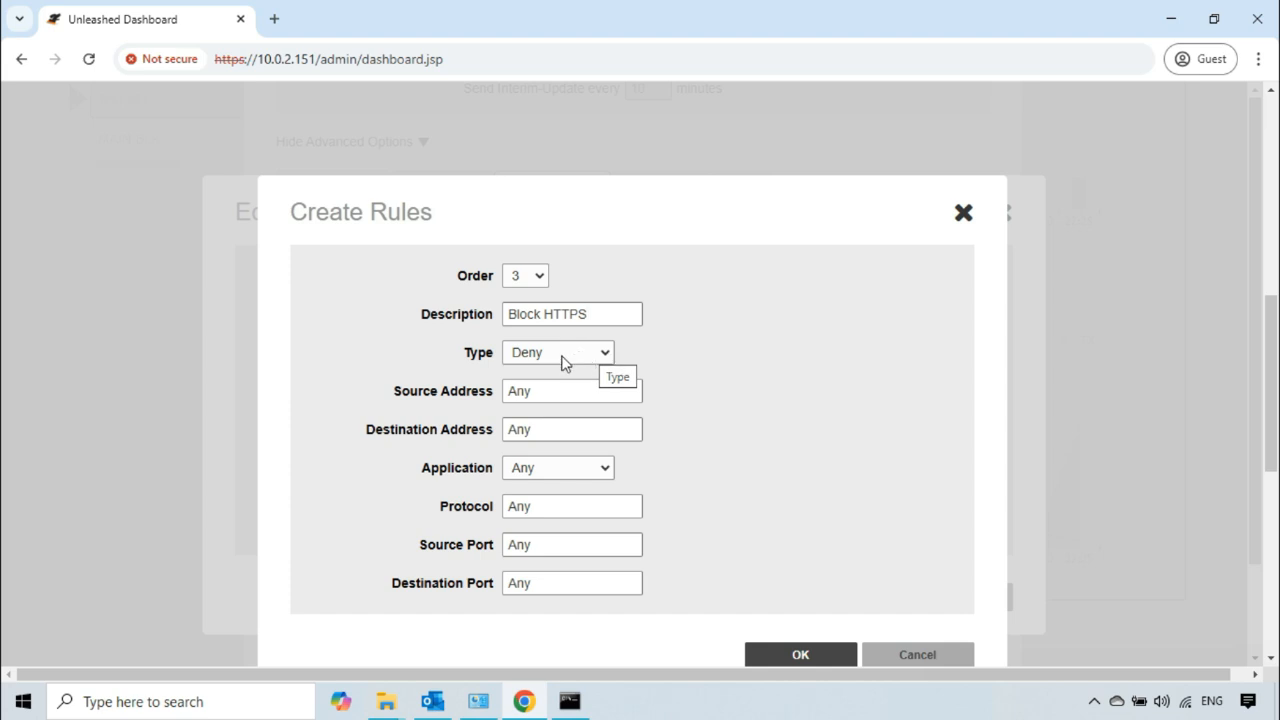
{"action": "left_click", "coordinate": [604, 356]}
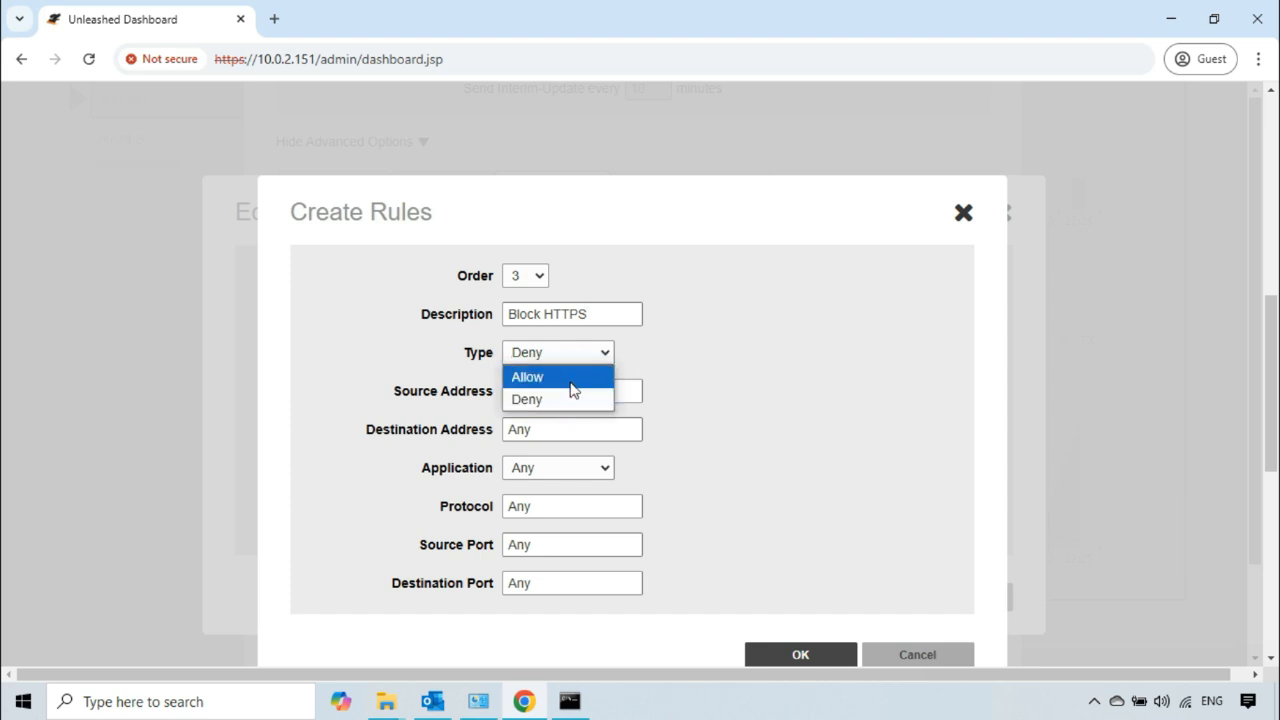
{"action": "left_click", "coordinate": [682, 349]}
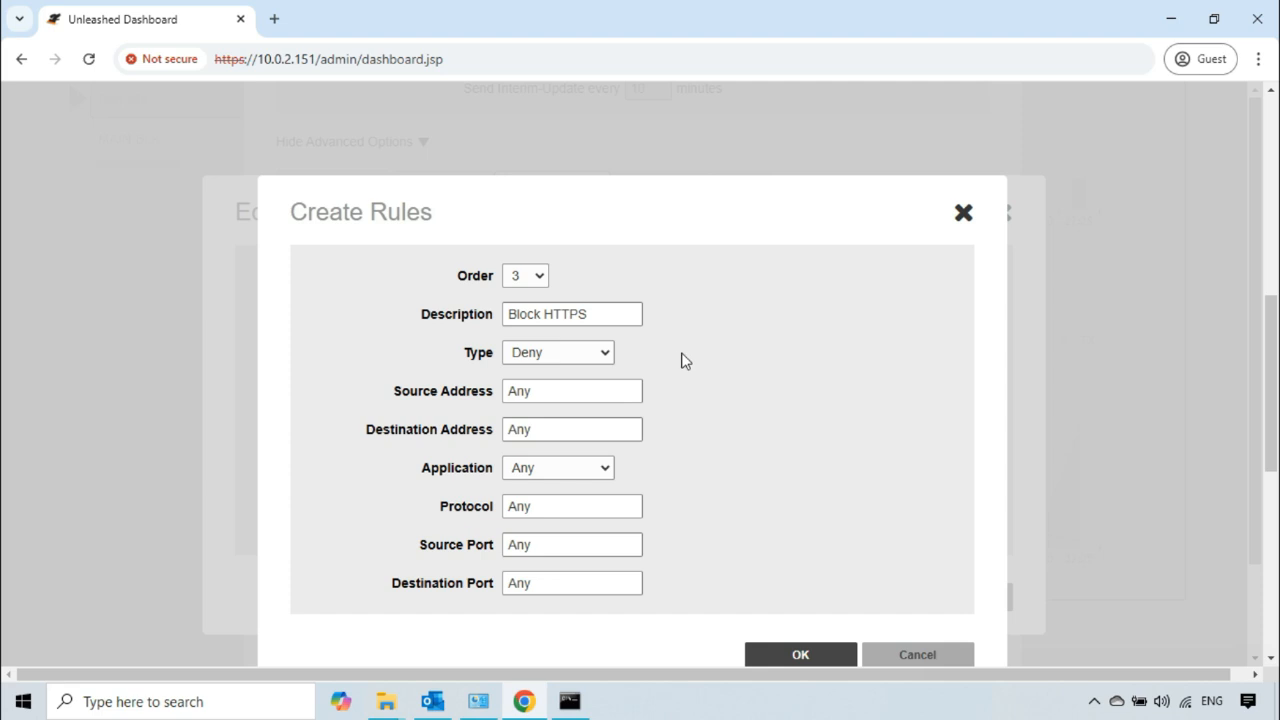
Step: Set the rule's application to HTTPS with source and destination left at Any, and save both the rule and the policy
{"action": "left_click", "coordinate": [590, 394]}
{"action": "left_click", "coordinate": [568, 395]}
{"action": "left_click", "coordinate": [607, 470]}
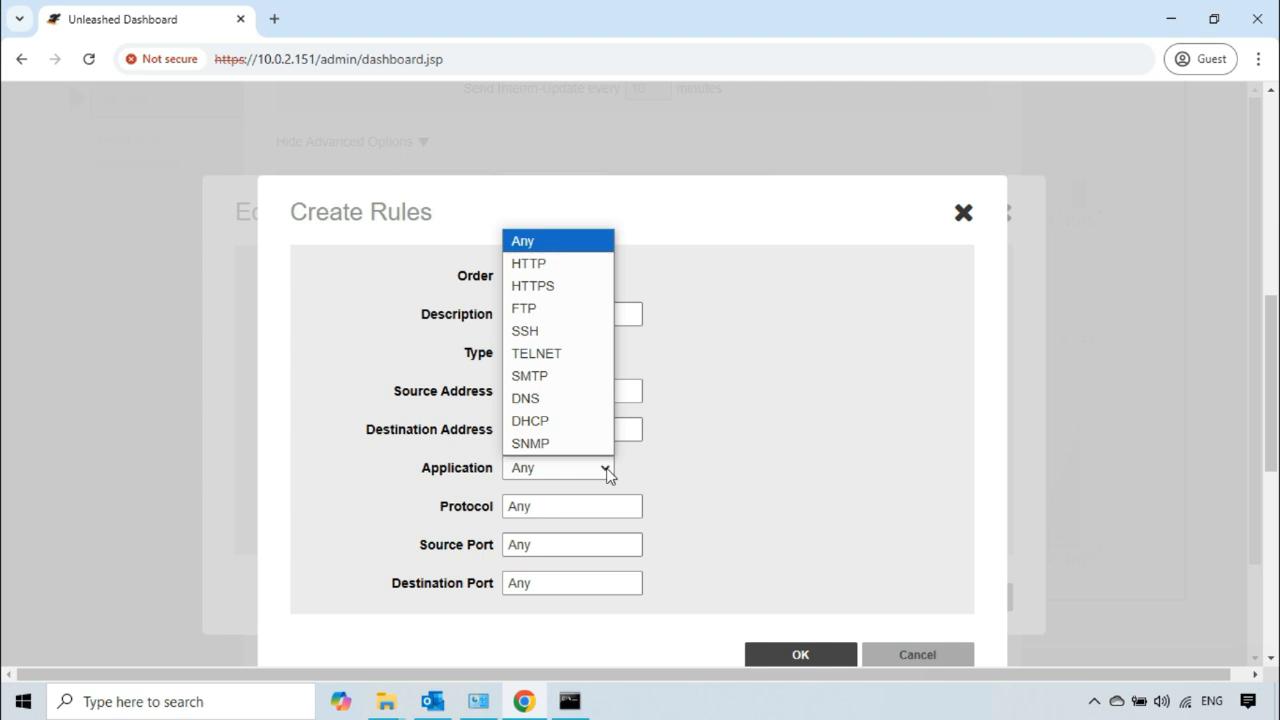
{"action": "left_click", "coordinate": [532, 286]}
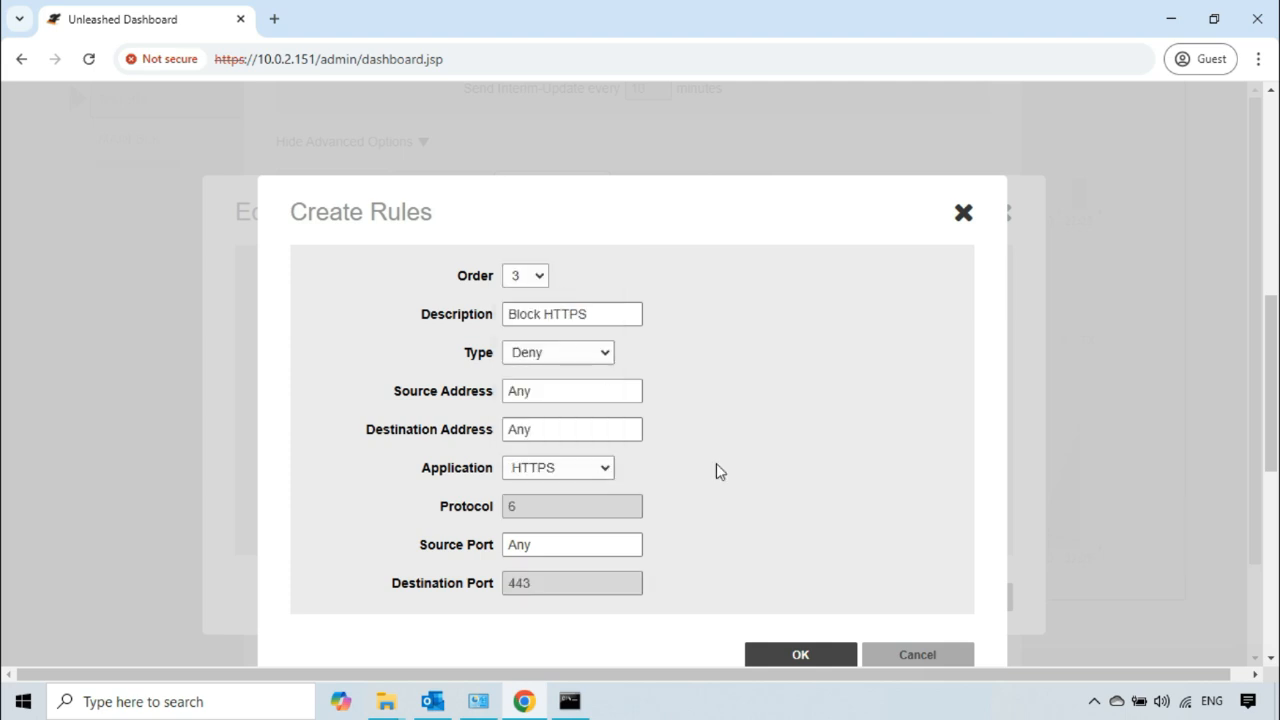
{"action": "scroll", "coordinate": [717, 466], "scroll_direction": "down", "scroll_amount": 2}
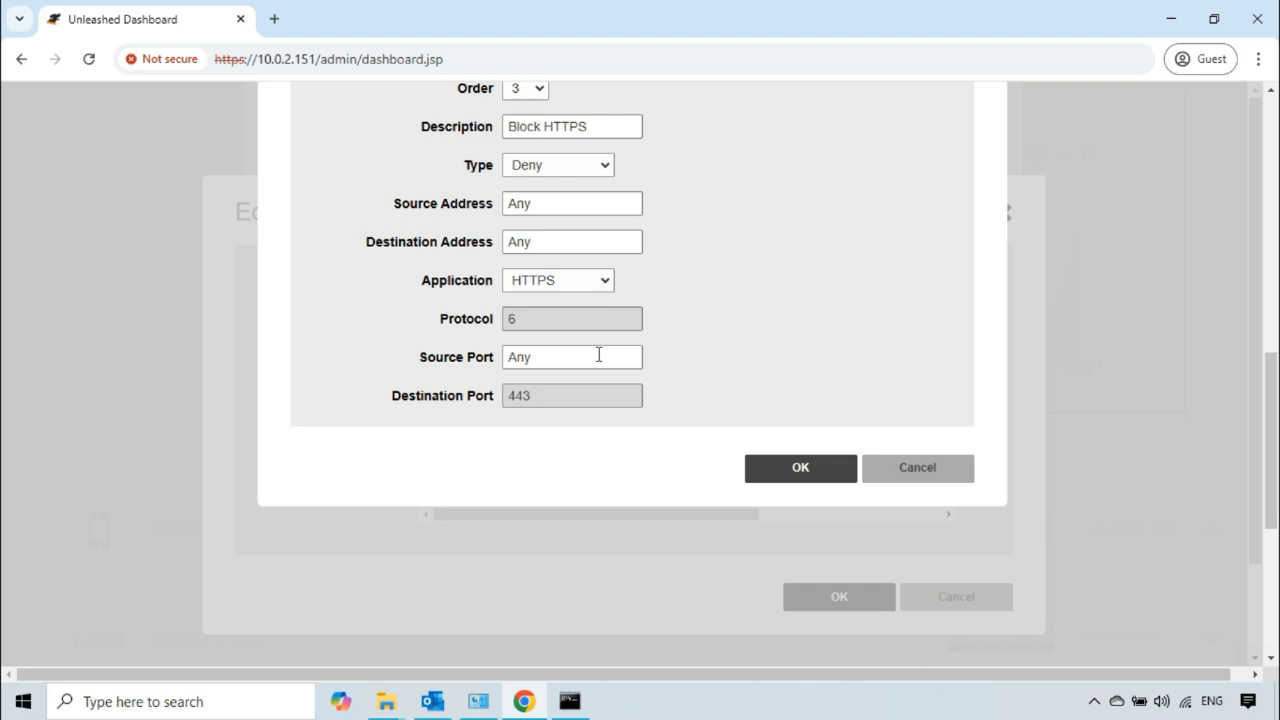
{"action": "left_click", "coordinate": [800, 470]}
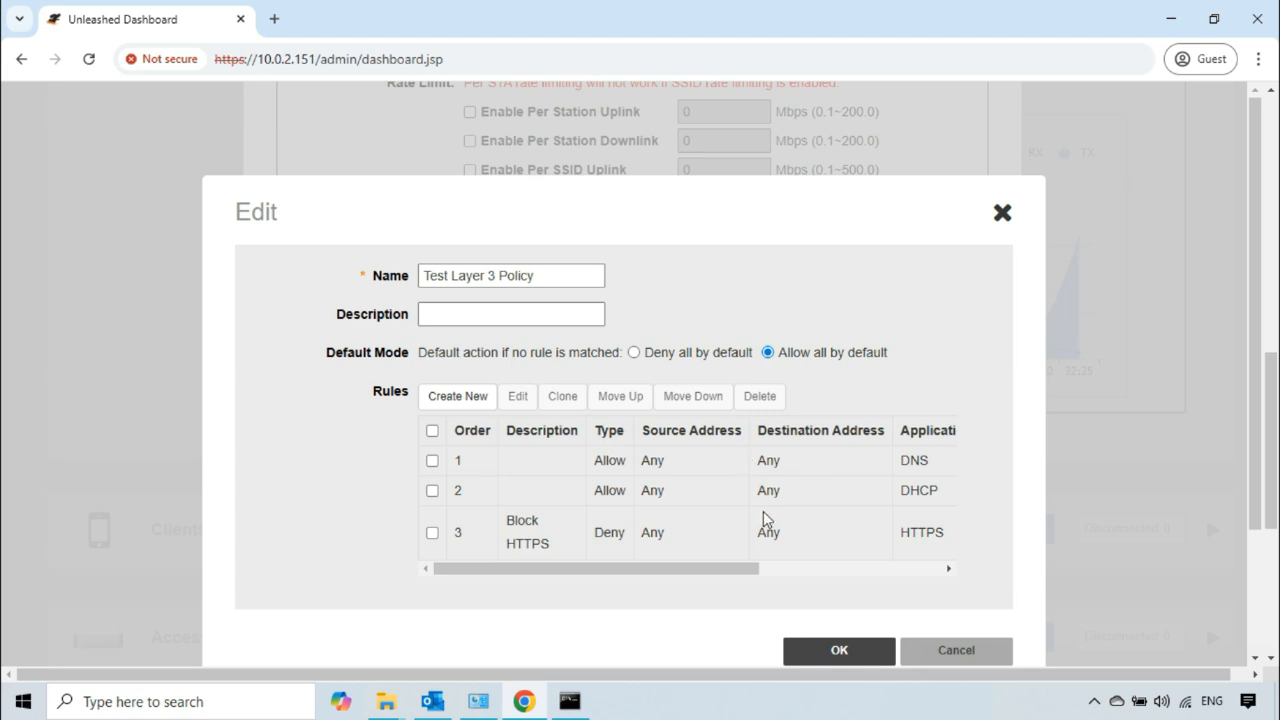
{"action": "left_click", "coordinate": [840, 651]}
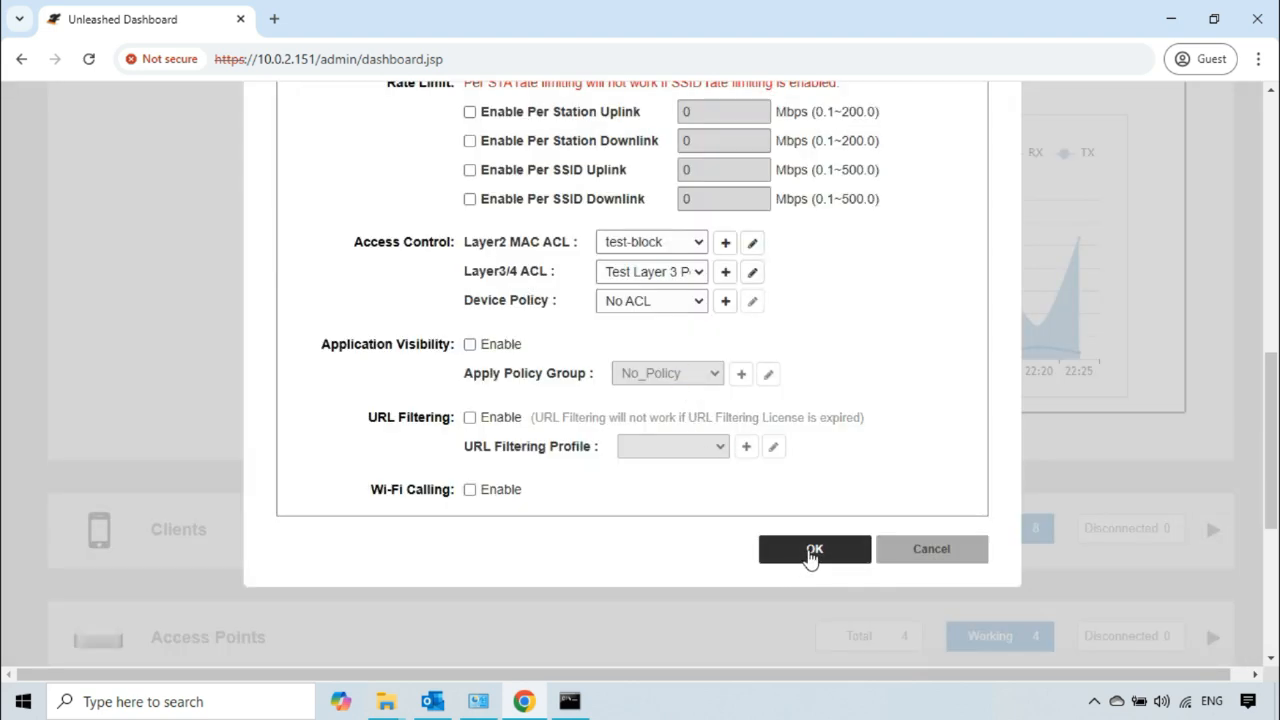
{"action": "left_click", "coordinate": [806, 558]}
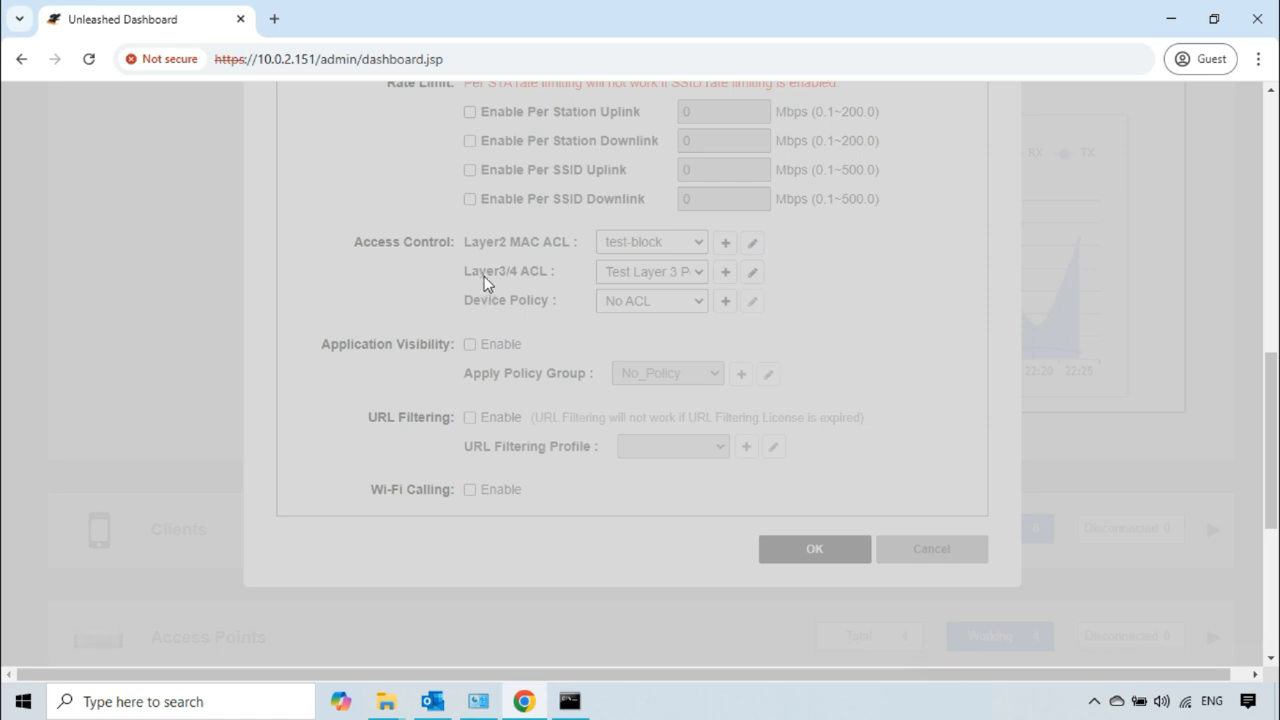
{"action": "left_click", "coordinate": [275, 20]}
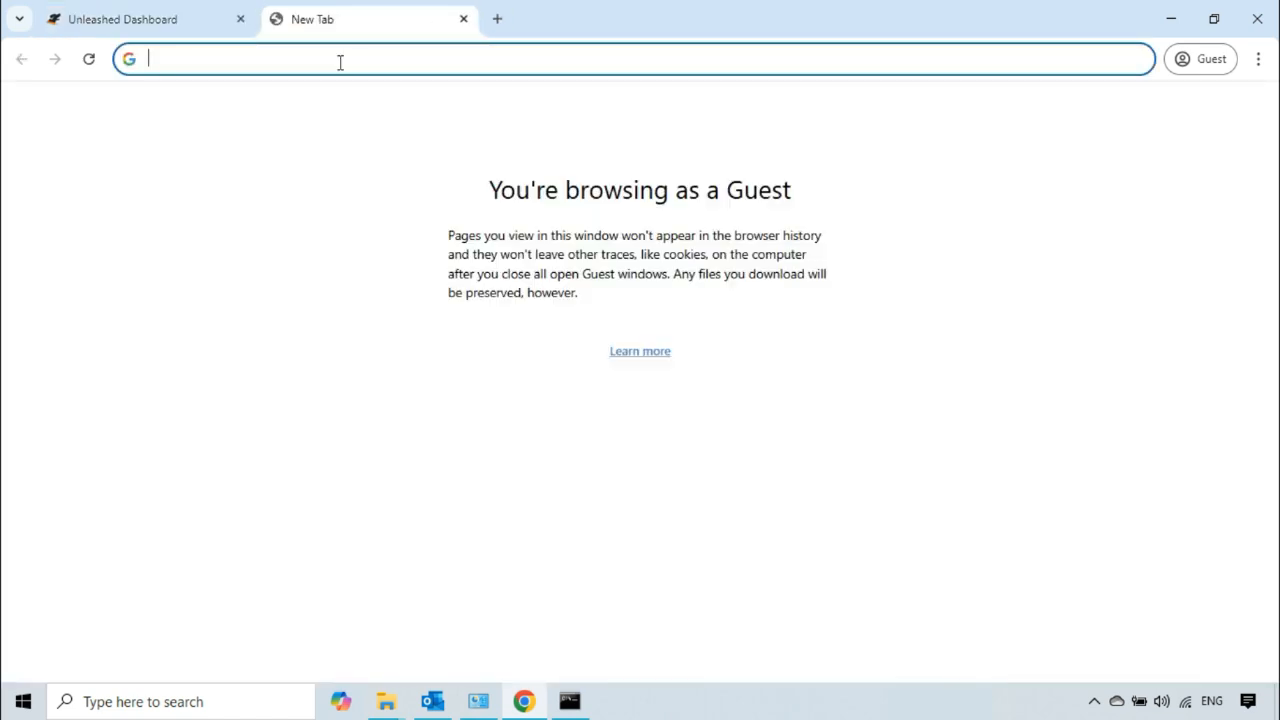
{"action": "type", "text": "https"}
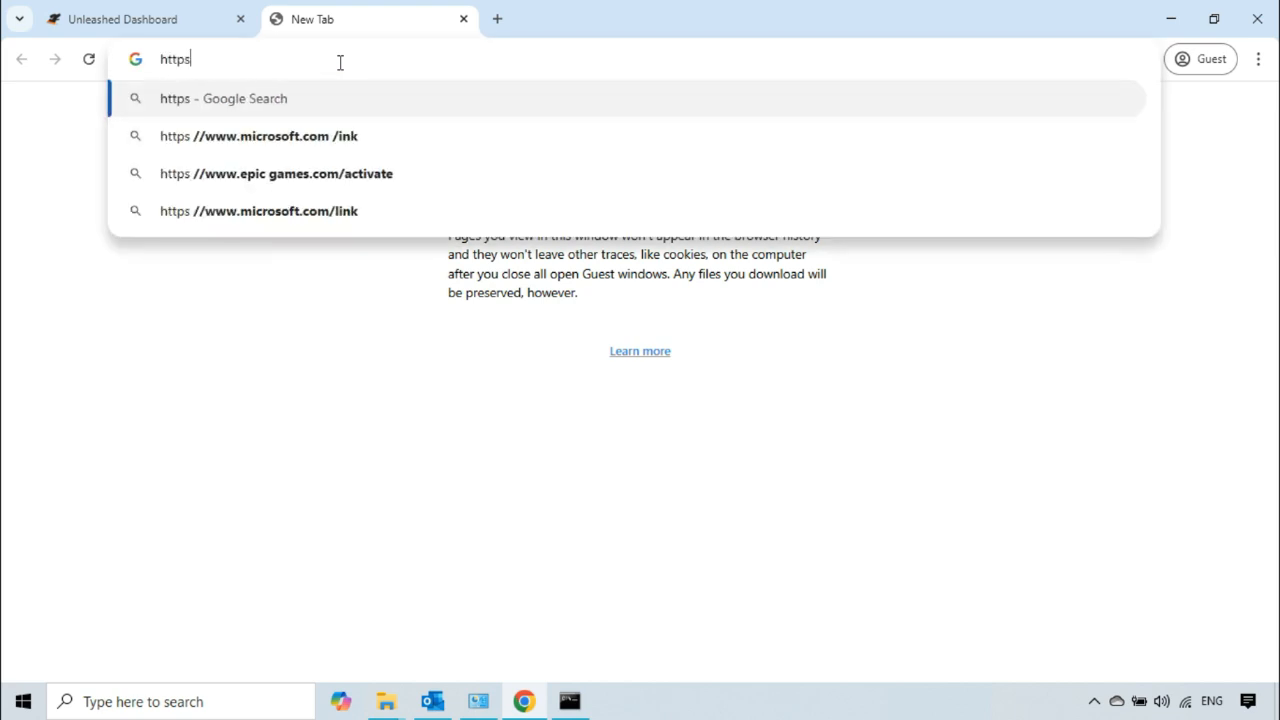
{"action": "type", "text": "://"}
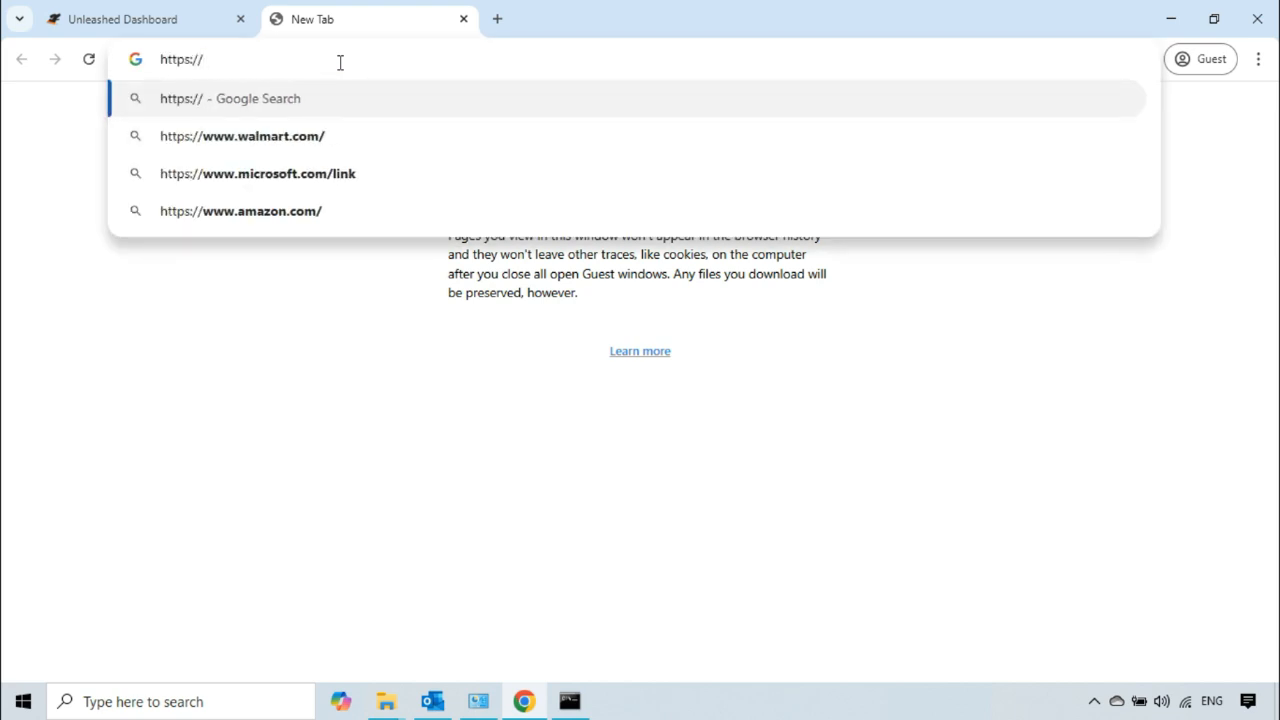
{"action": "type", "text": "10.0.2.151"}
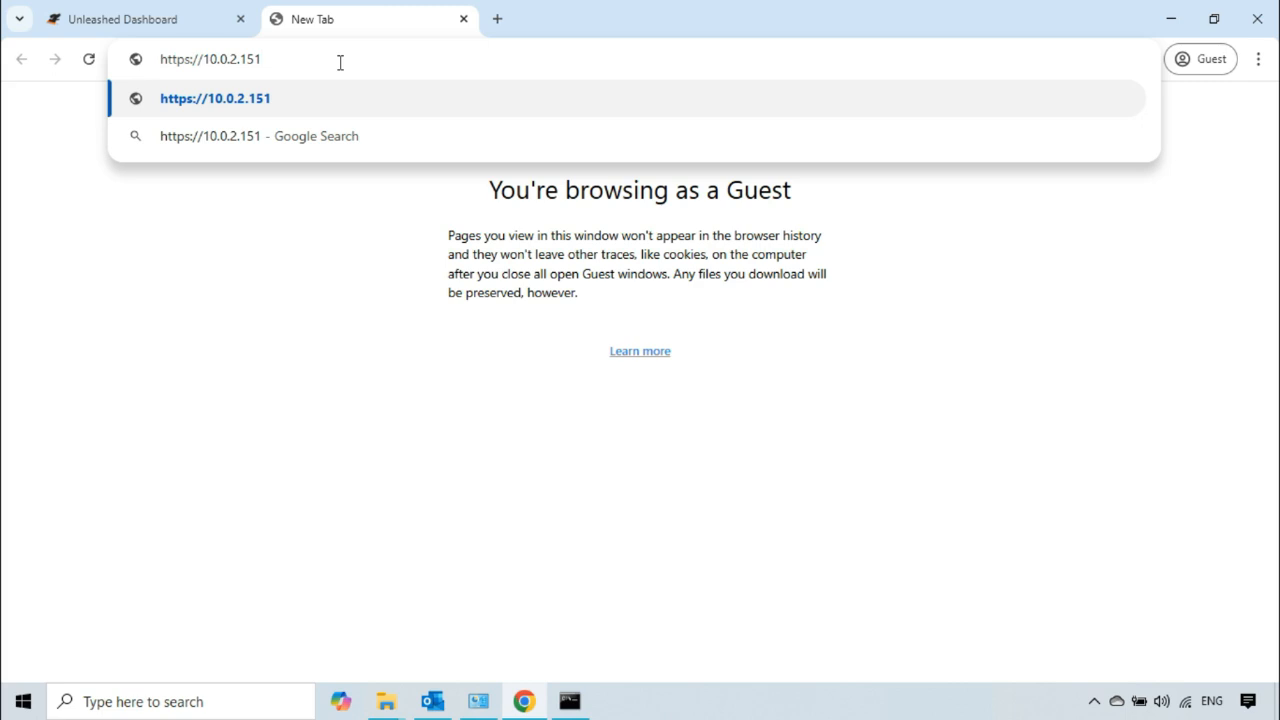
{"action": "key", "text": "Return"}
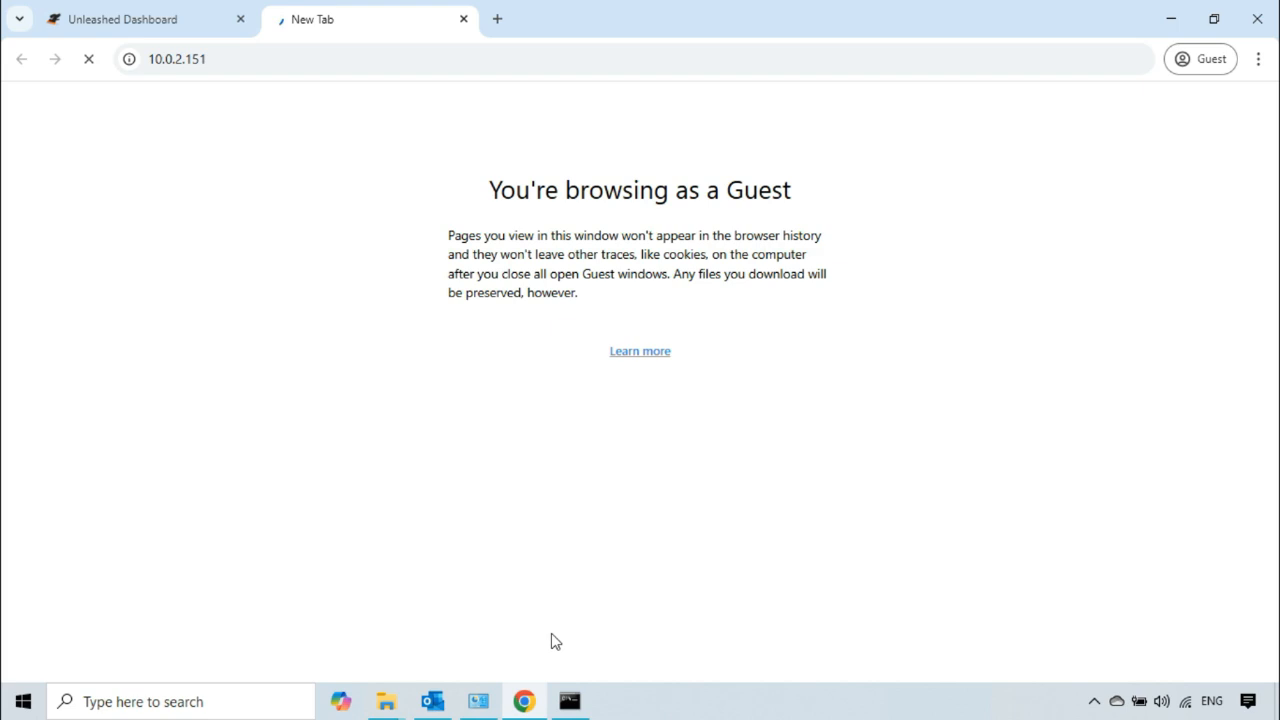
Step: Switch to Command Prompt and ping 10.0.2.151 again
{"action": "left_click", "coordinate": [569, 701]}
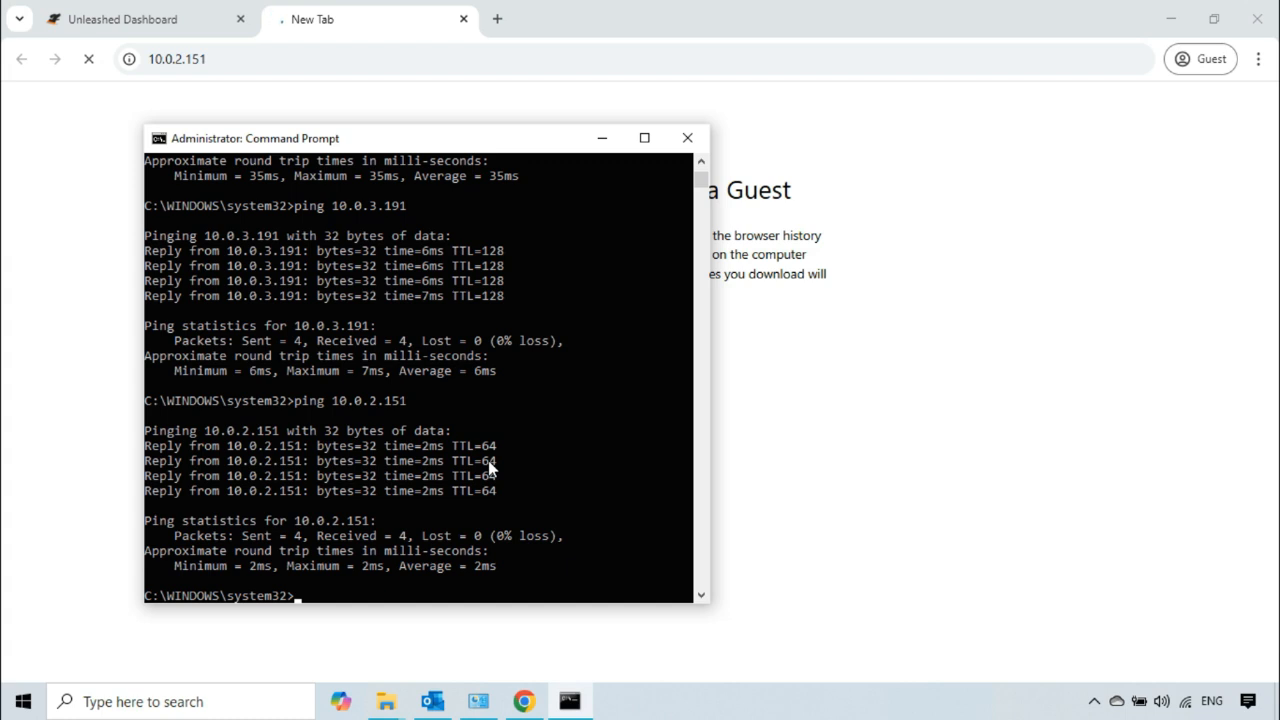
{"action": "key", "text": "Up"}
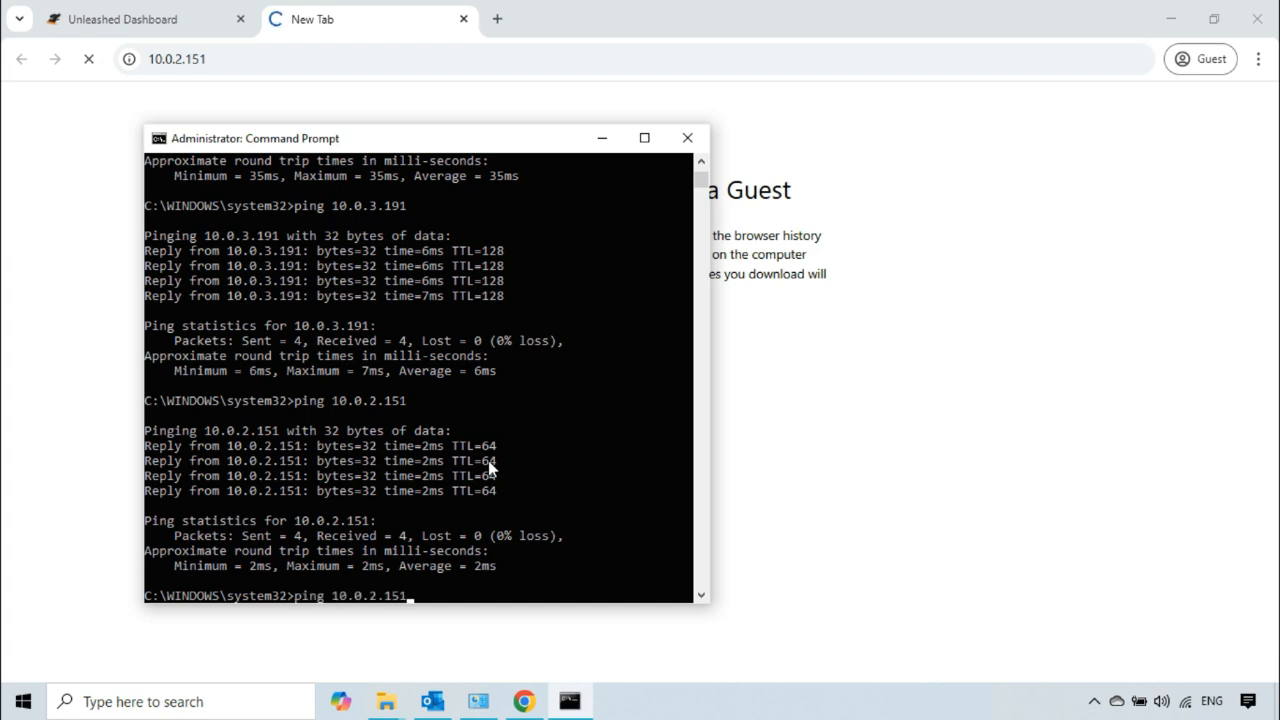
{"action": "key", "text": "Return"}
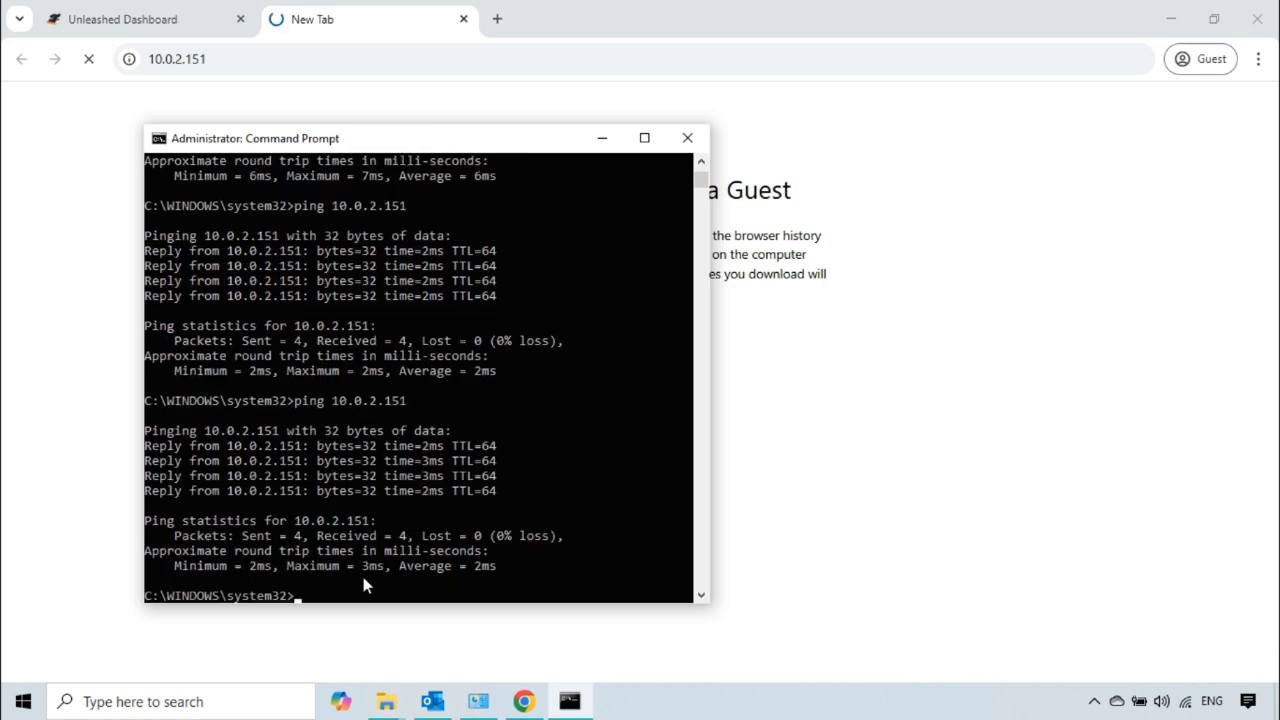
Step: Ping 10.0.3.191 with the -t option for a few replies, and run a standard ping to 10.0.3.188
{"action": "type", "text": "ping 10.0.3.191 -t"}
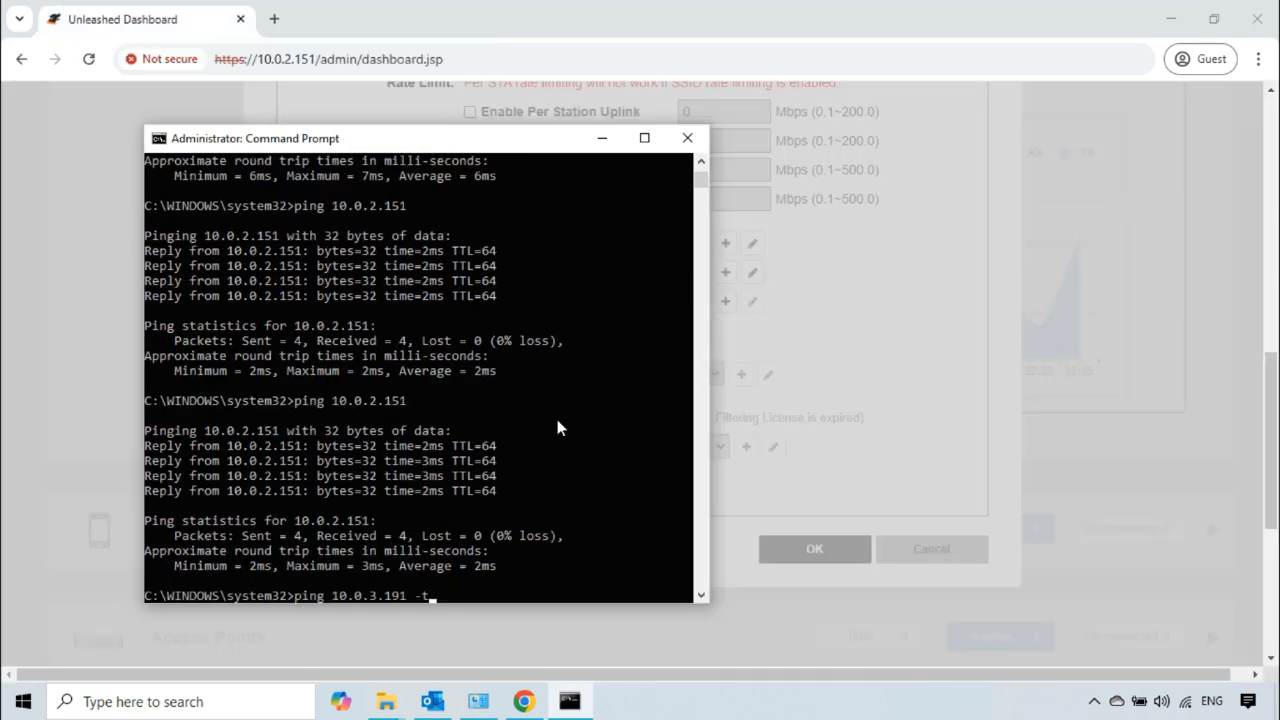
{"action": "key", "text": "Return"}
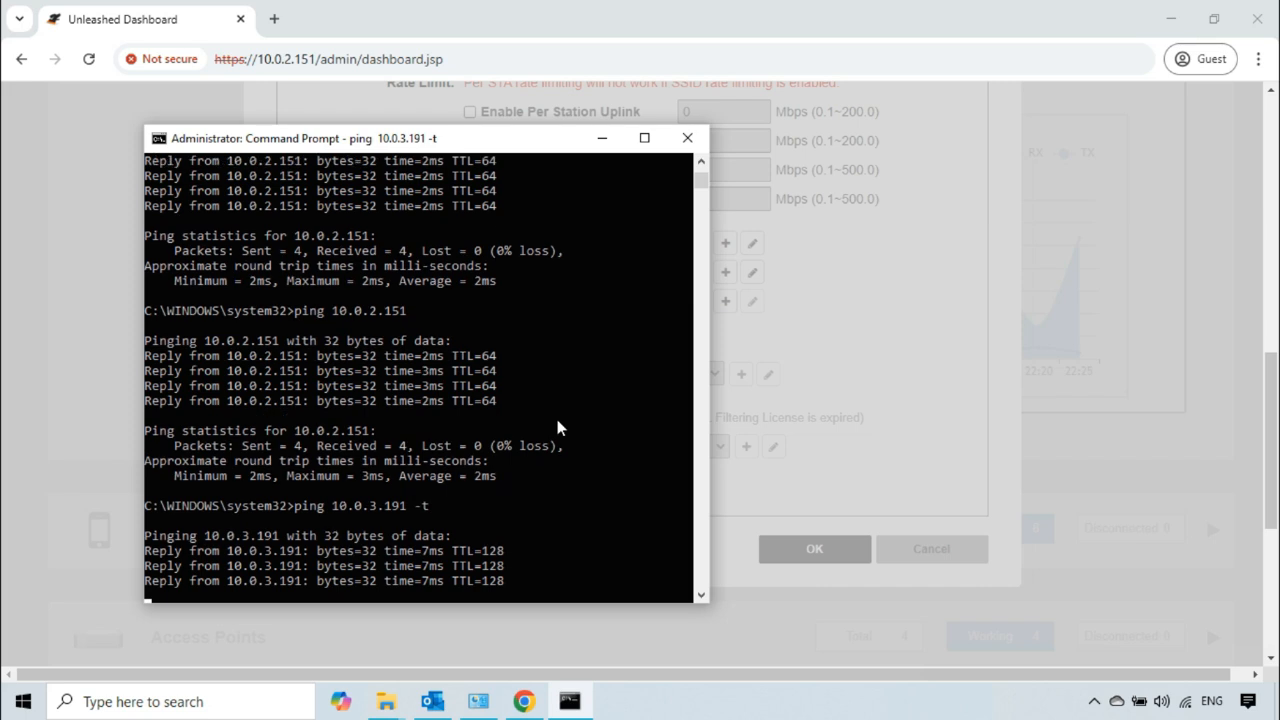
{"action": "key", "text": "ctrl+c"}
{"action": "type", "text": "pi"}
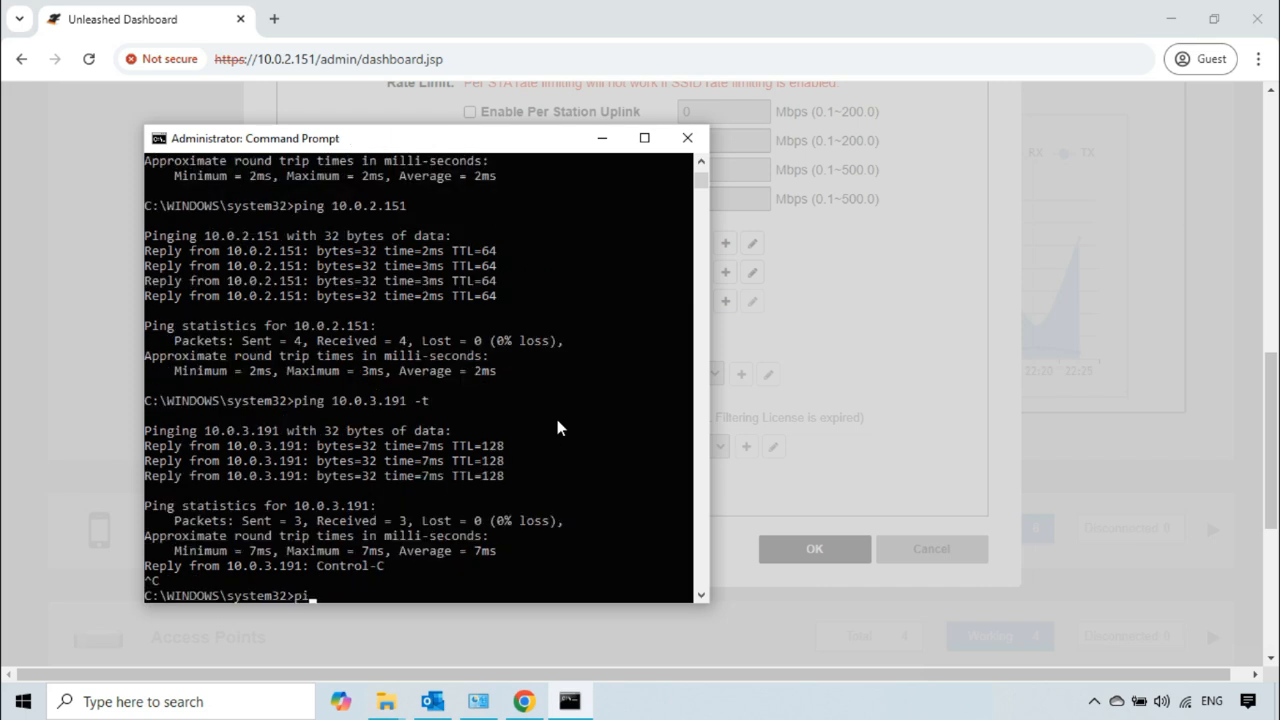
{"action": "type", "text": "ng 10.0.3.188"}
{"action": "key", "text": "Return"}
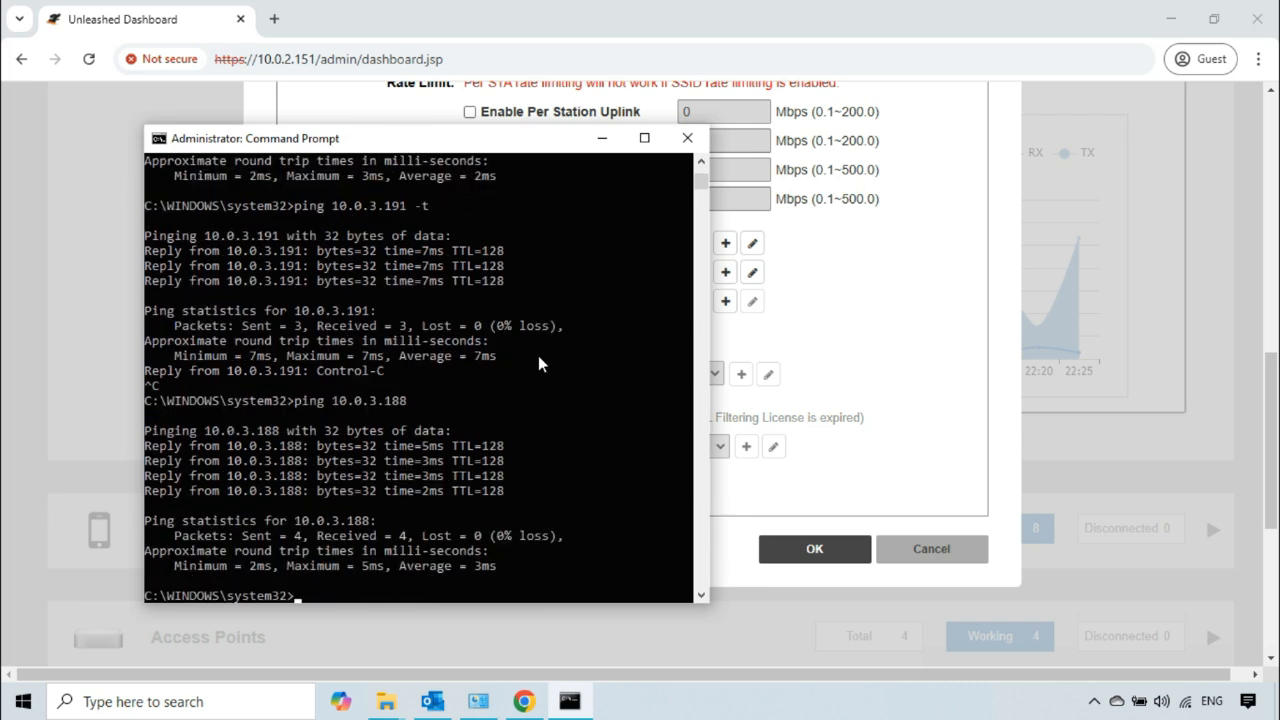
Step: Reload the Unleashed dashboard and minimize the remote session to return to the local desktop
{"action": "left_click", "coordinate": [92, 64]}
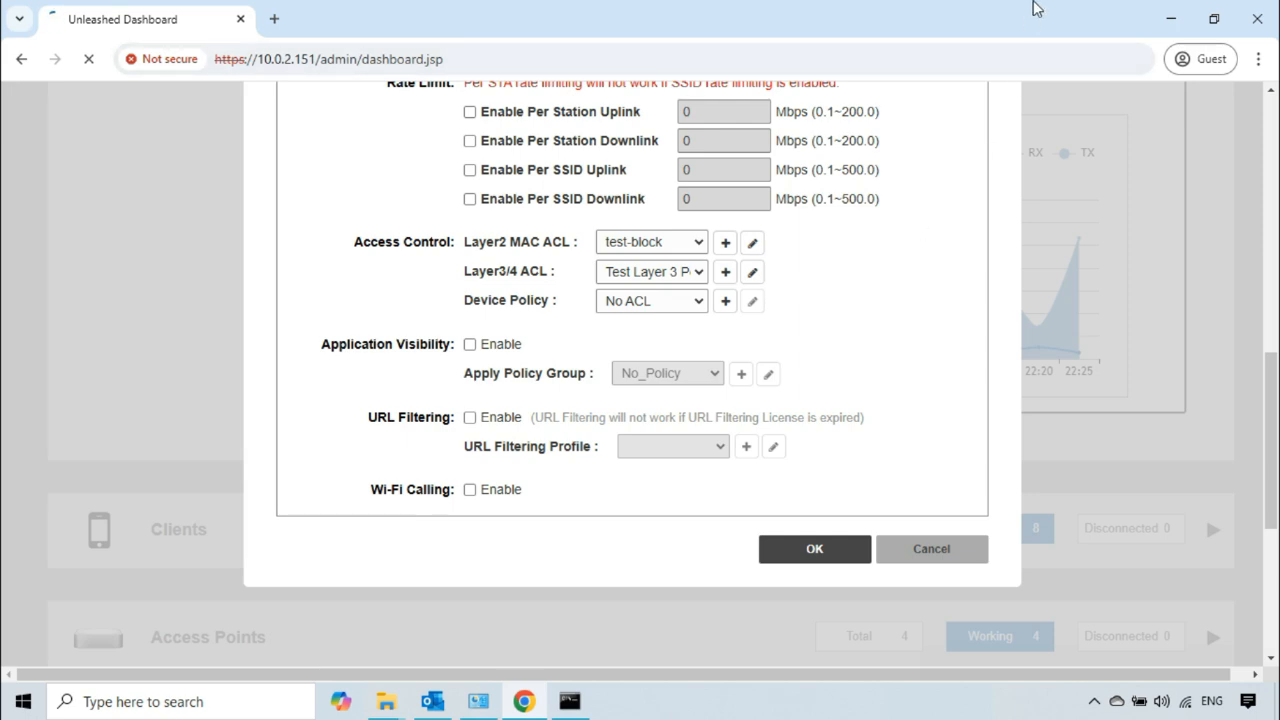
{"action": "mouse_move", "coordinate": [1062, 8]}
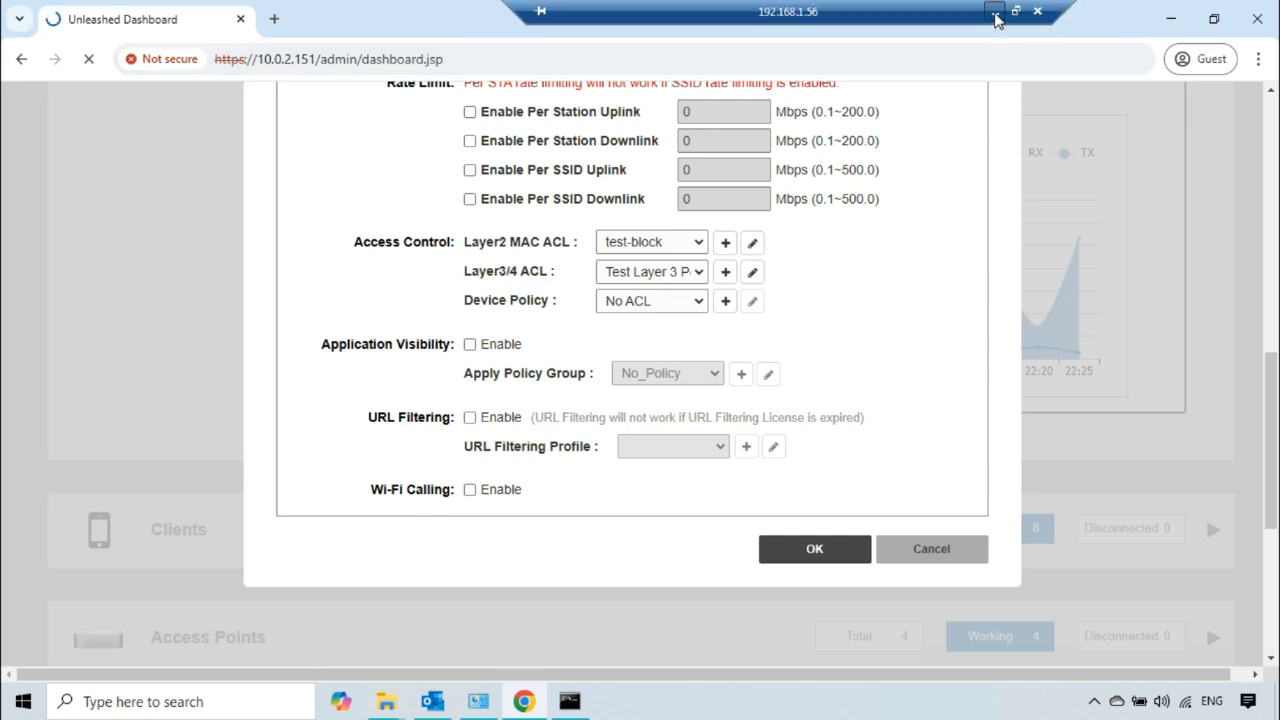
{"action": "left_click", "coordinate": [996, 18]}
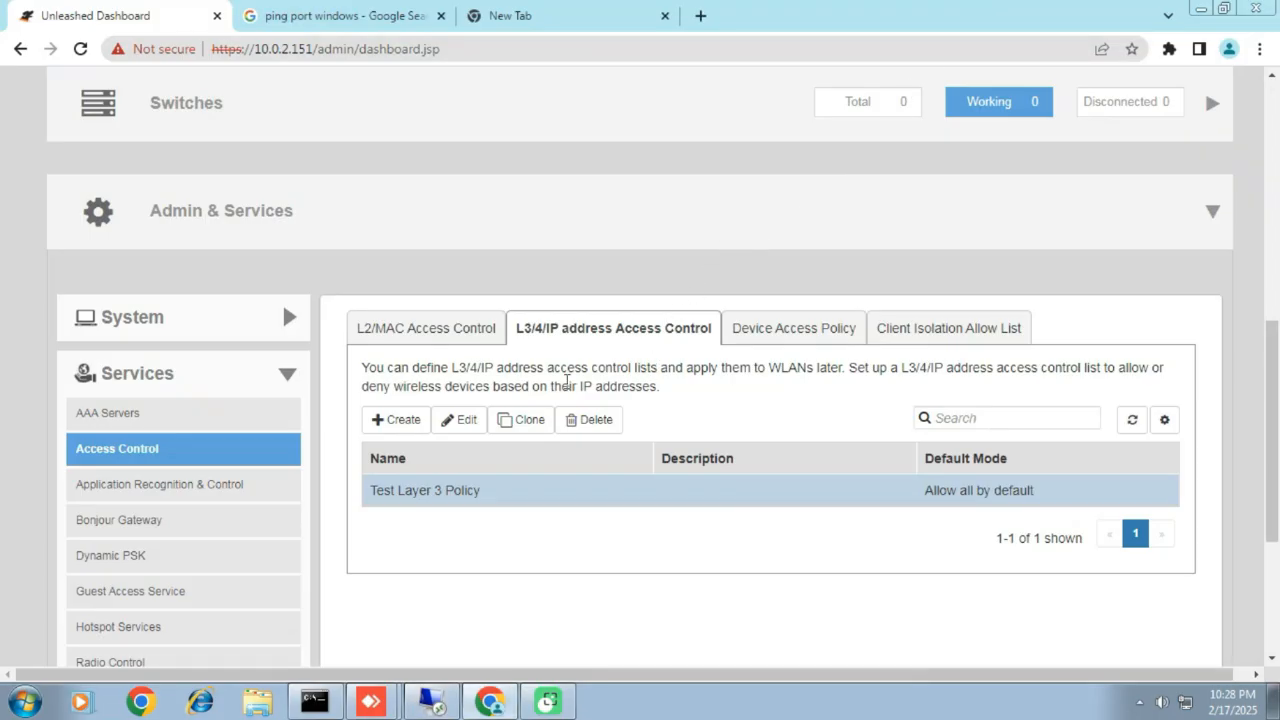
Step: Open Test Layer 3 Policy for editing from the L3/4/IP address access control list
{"action": "left_click", "coordinate": [449, 335]}
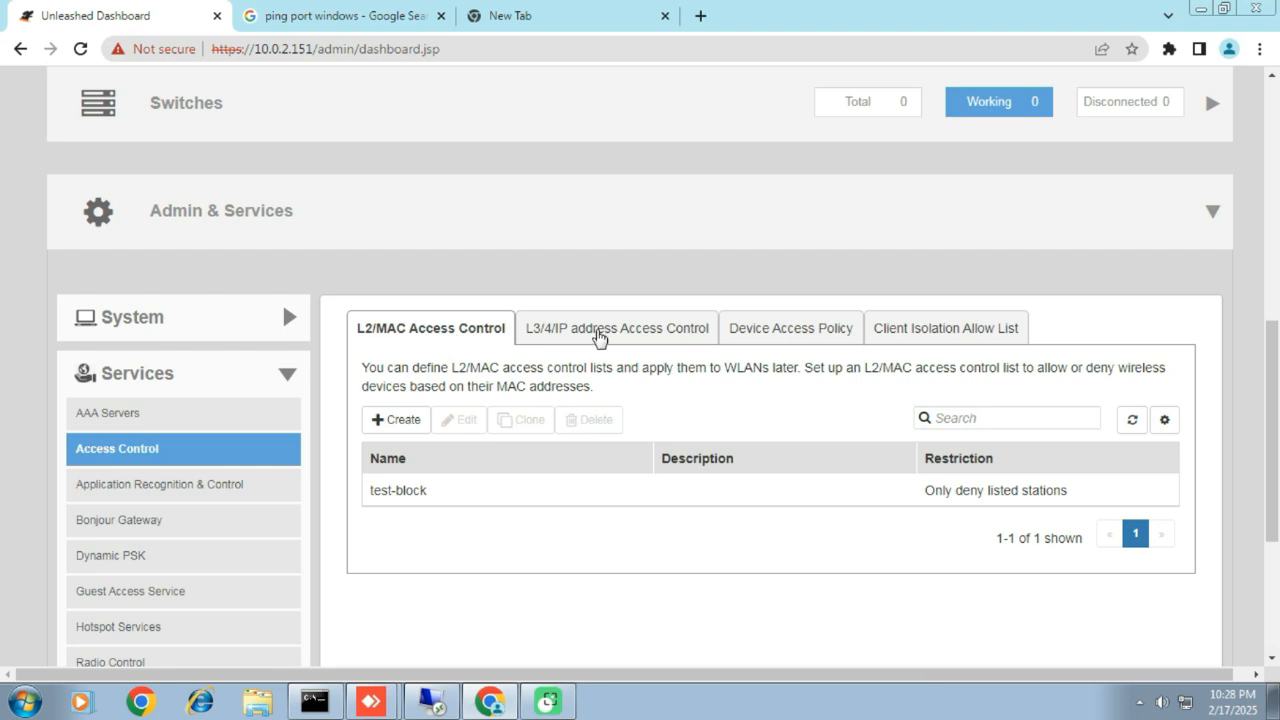
{"action": "left_click", "coordinate": [599, 337]}
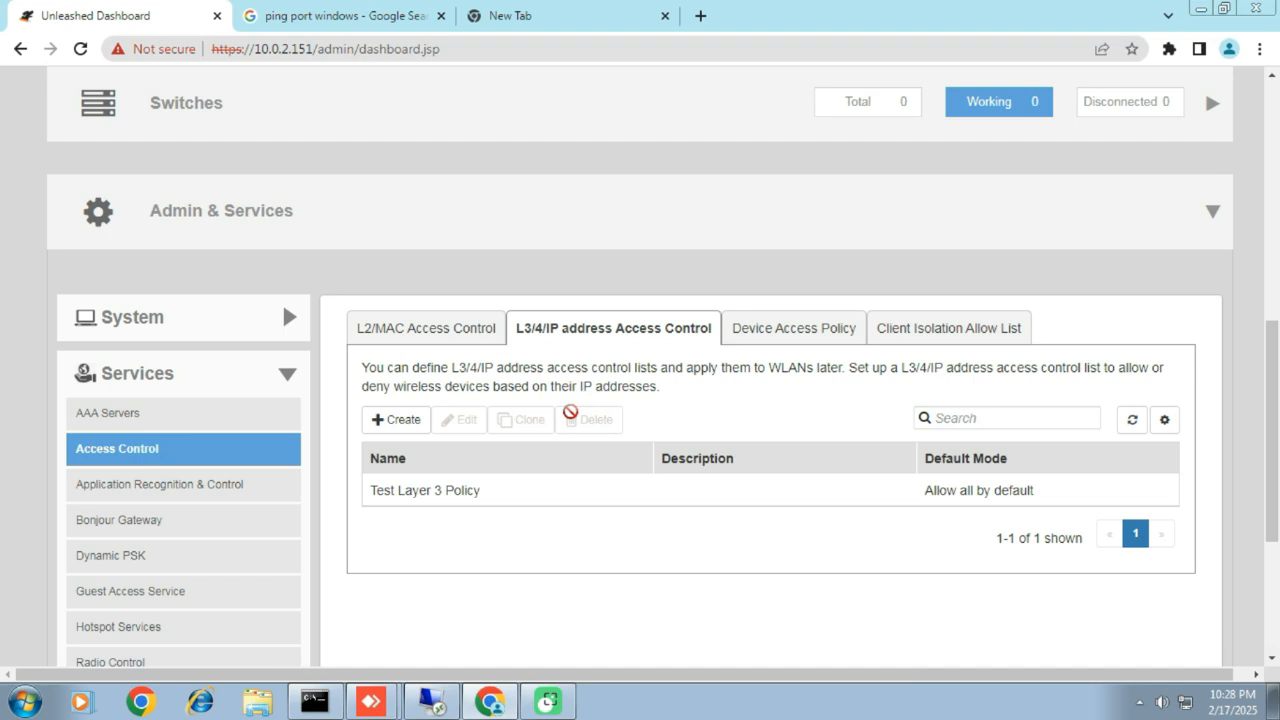
{"action": "left_click", "coordinate": [497, 505]}
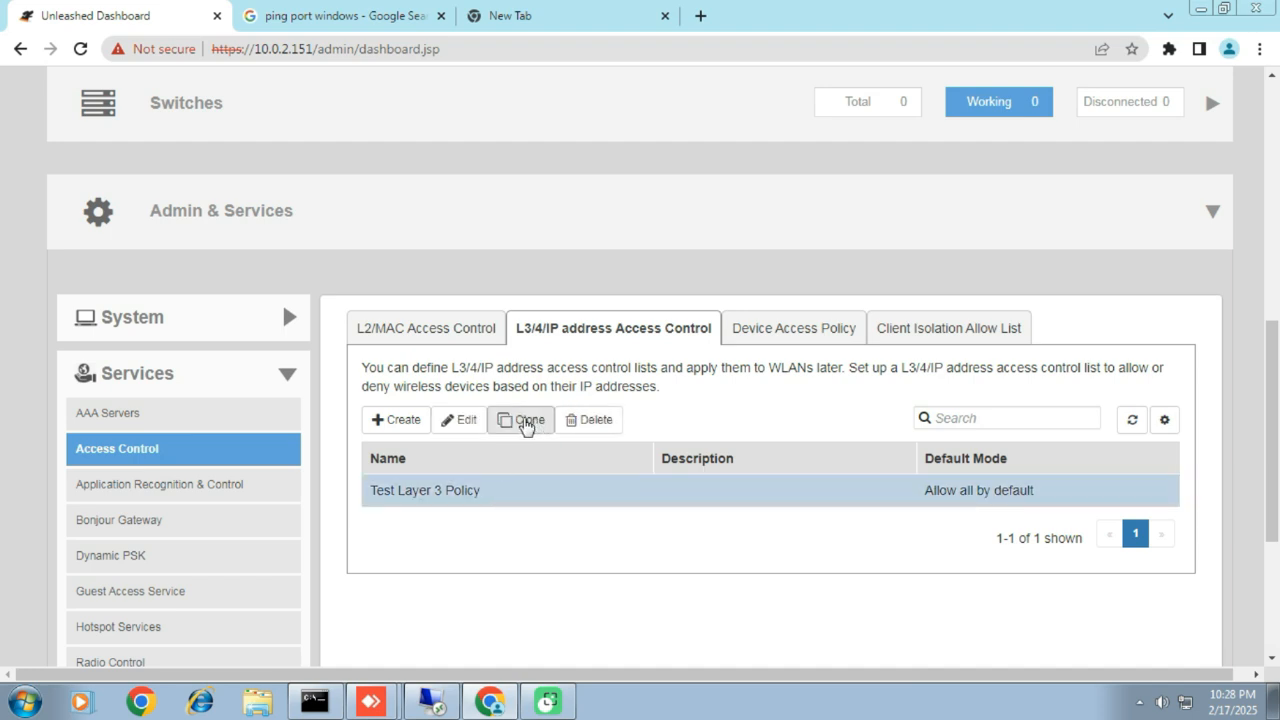
{"action": "left_click", "coordinate": [462, 421]}
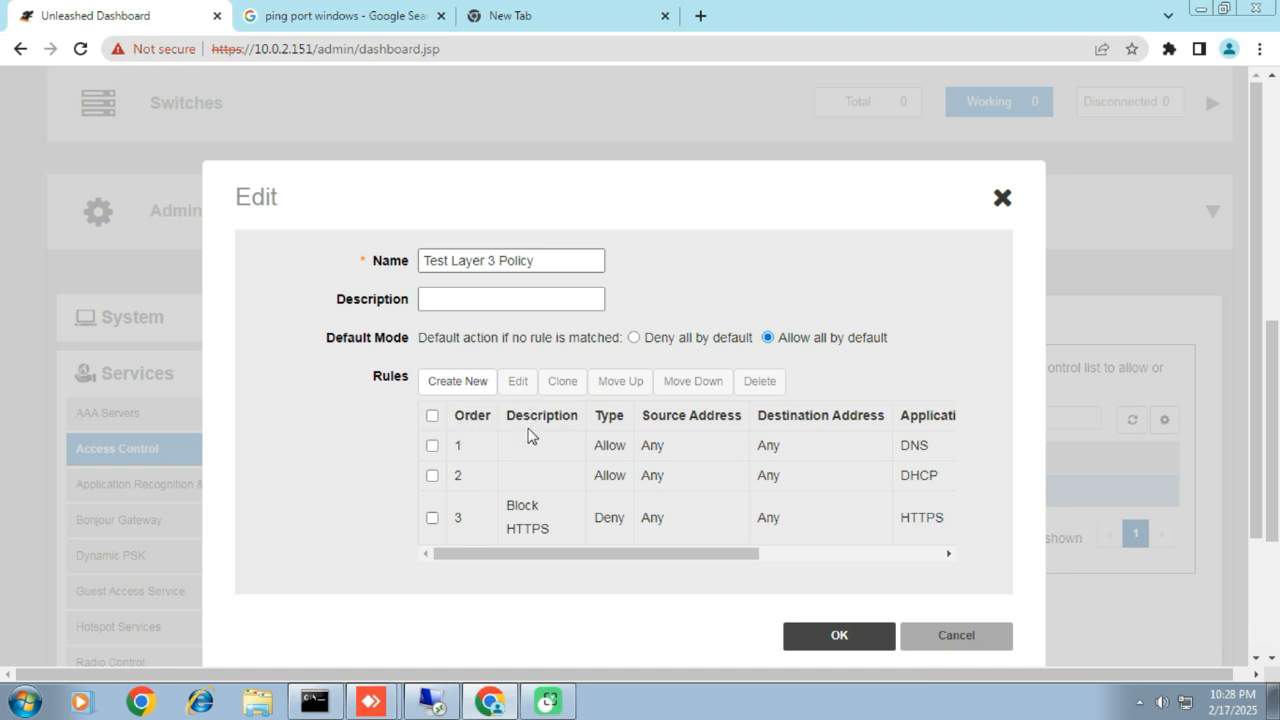
Step: Set the Block HTTPS rule's type to Allow and save both the rule and the policy
{"action": "left_click", "coordinate": [432, 518]}
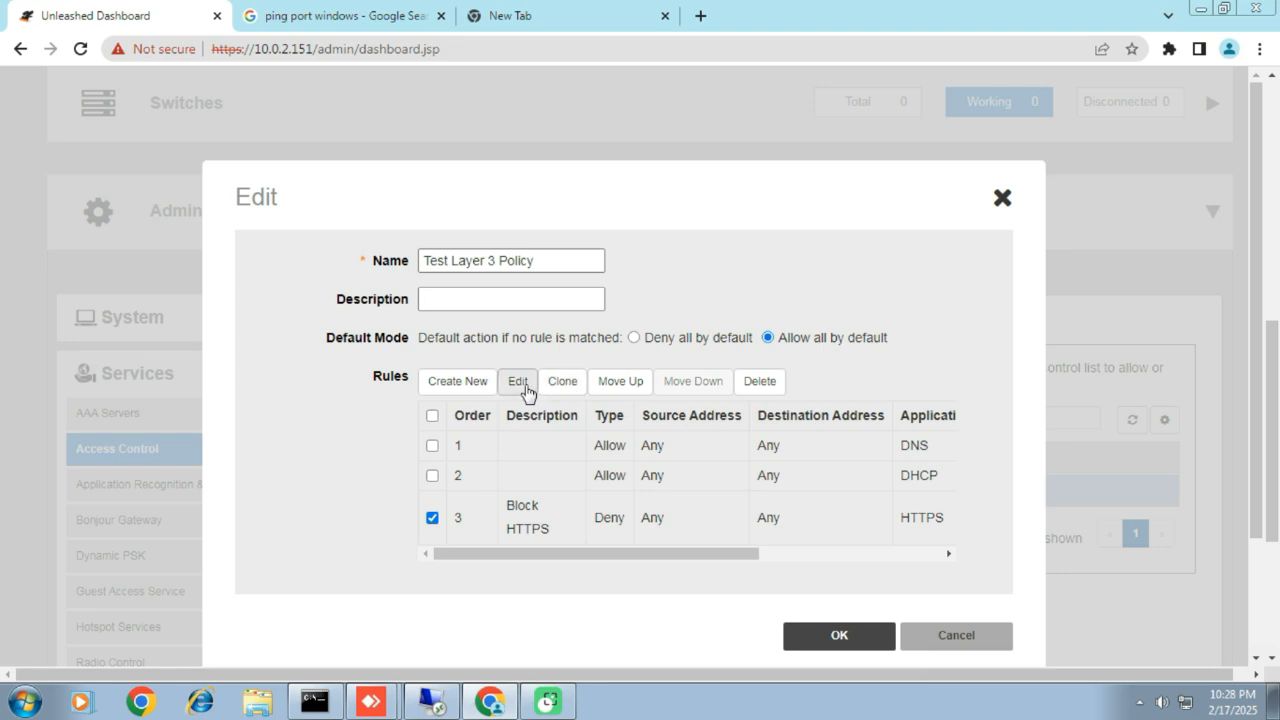
{"action": "left_click", "coordinate": [522, 389]}
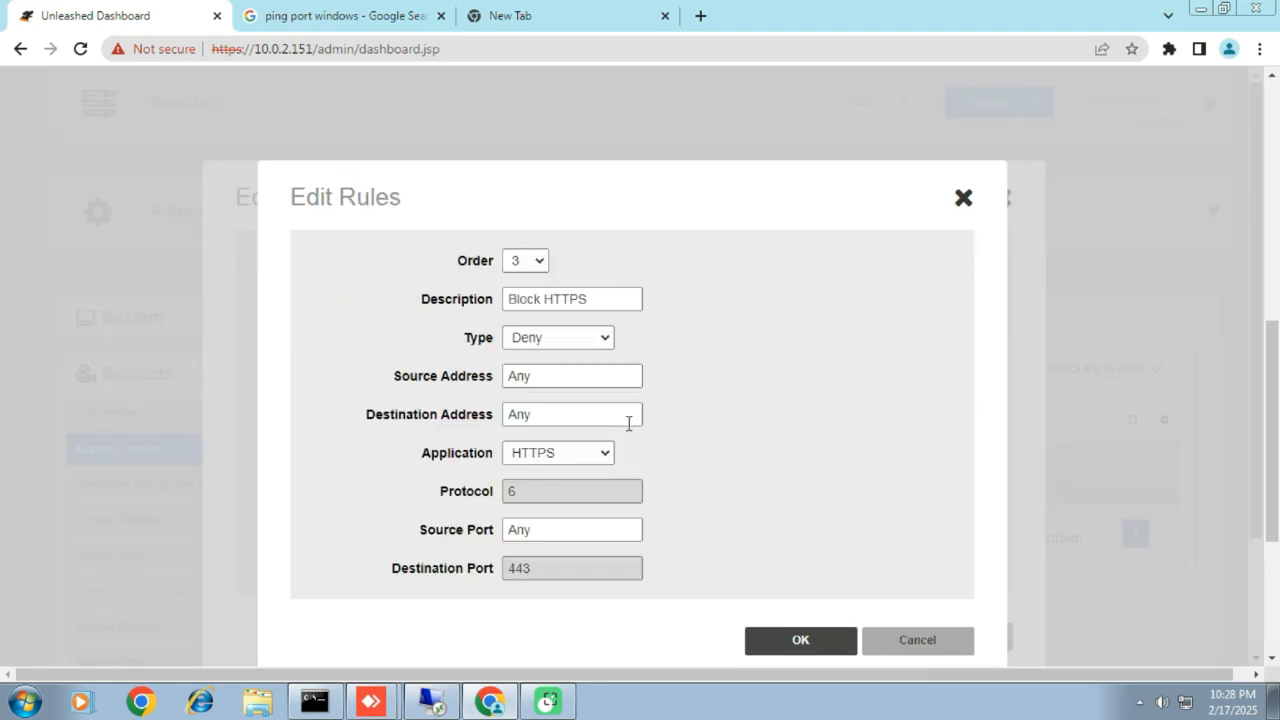
{"action": "left_click", "coordinate": [605, 341]}
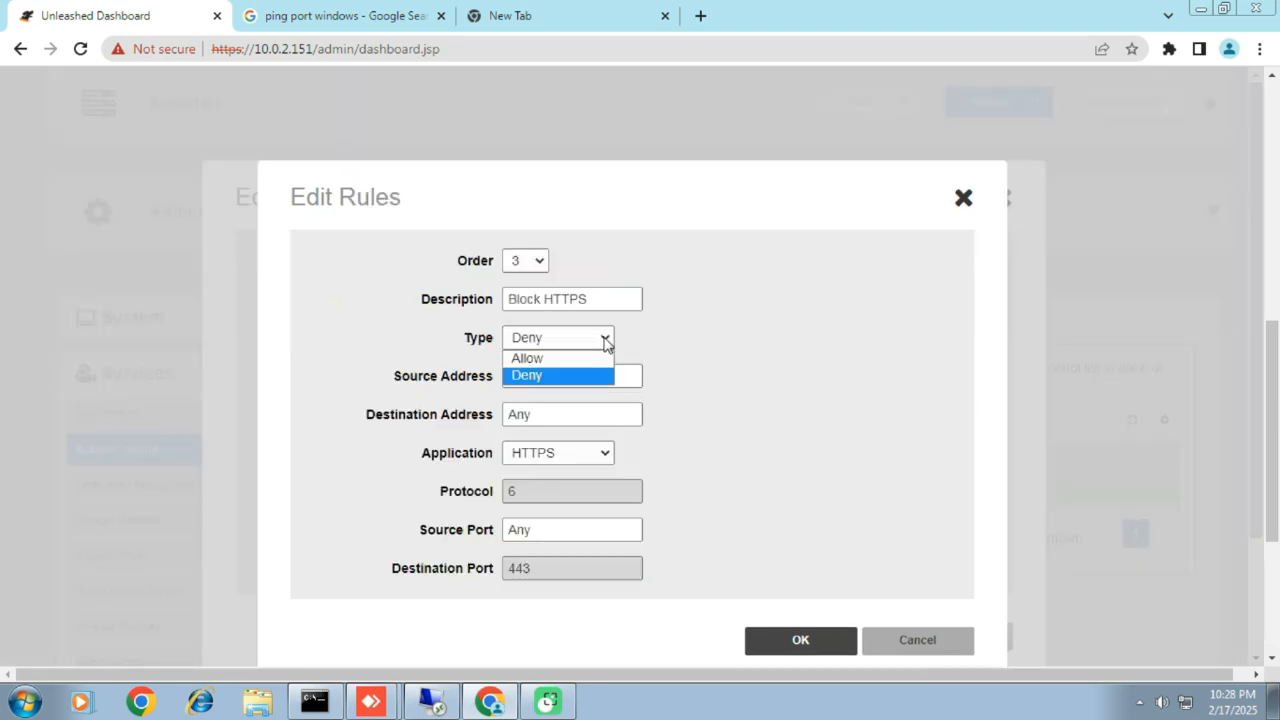
{"action": "left_click", "coordinate": [577, 362]}
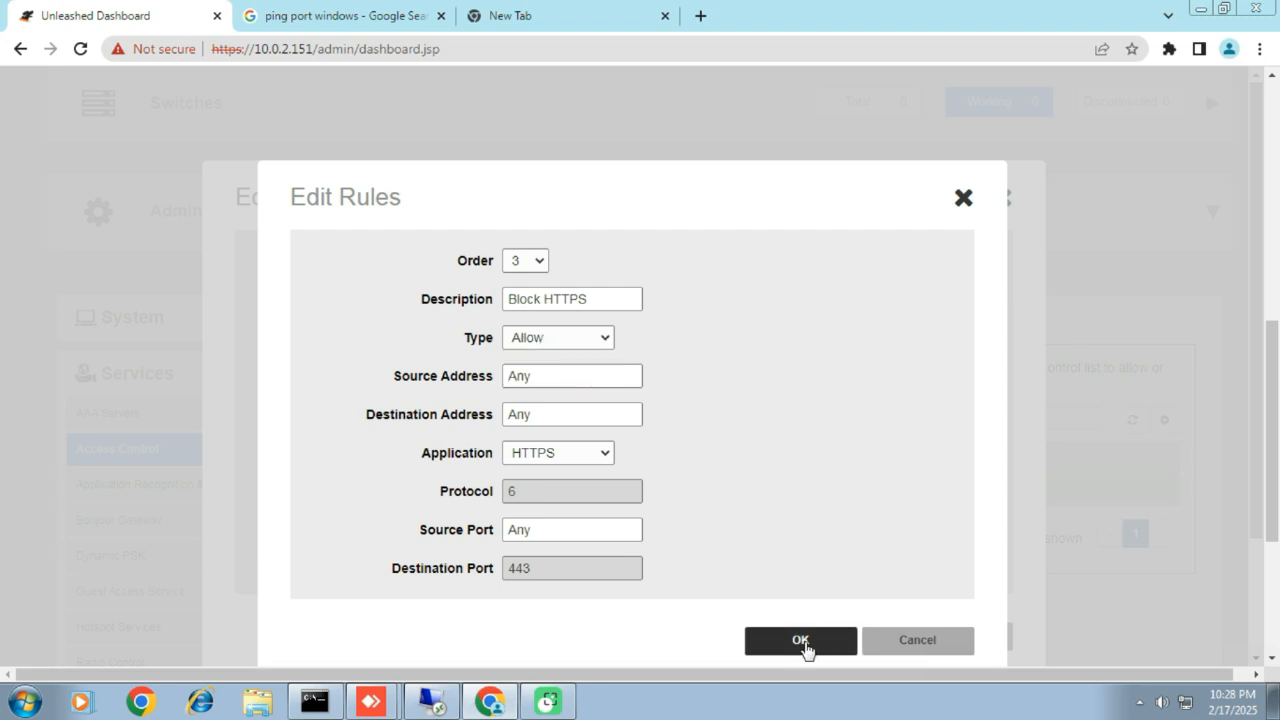
{"action": "left_click", "coordinate": [808, 650]}
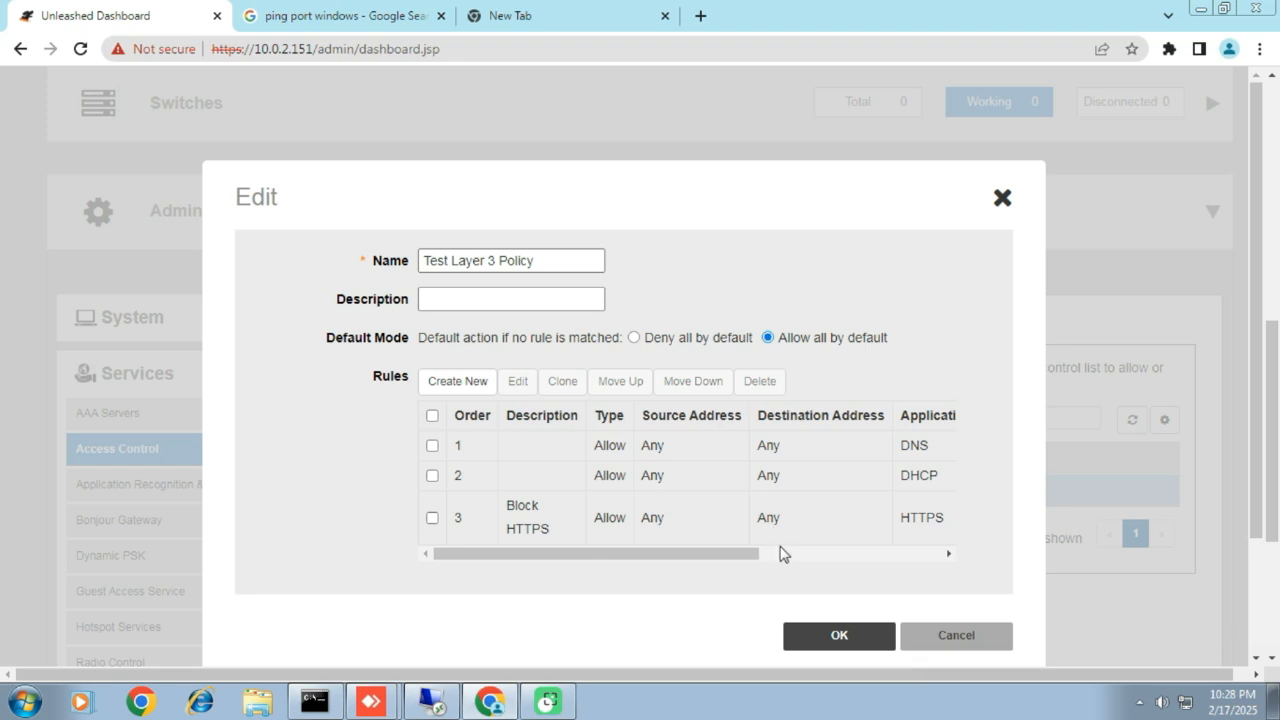
{"action": "left_click", "coordinate": [829, 636]}
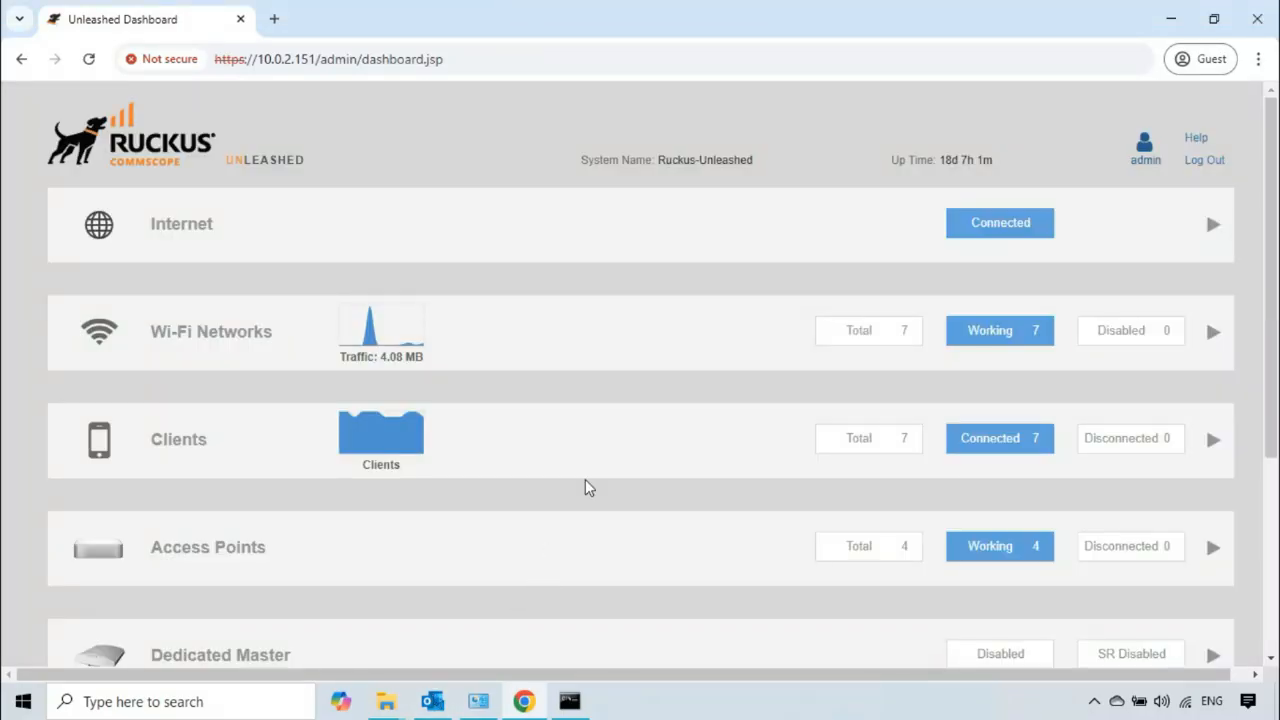
Step: Reload the dashboard in the remote session and show the Wi-Fi networks in Table display mode
{"action": "left_click", "coordinate": [89, 59]}
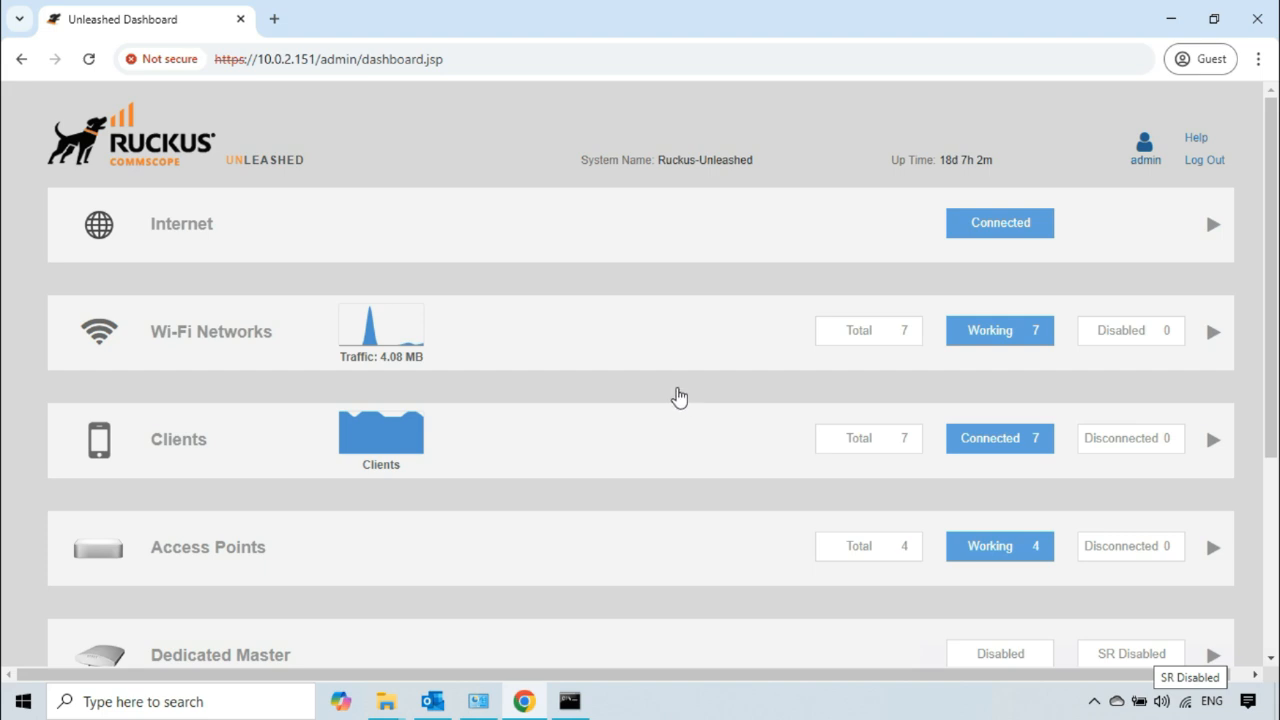
{"action": "left_click", "coordinate": [671, 346]}
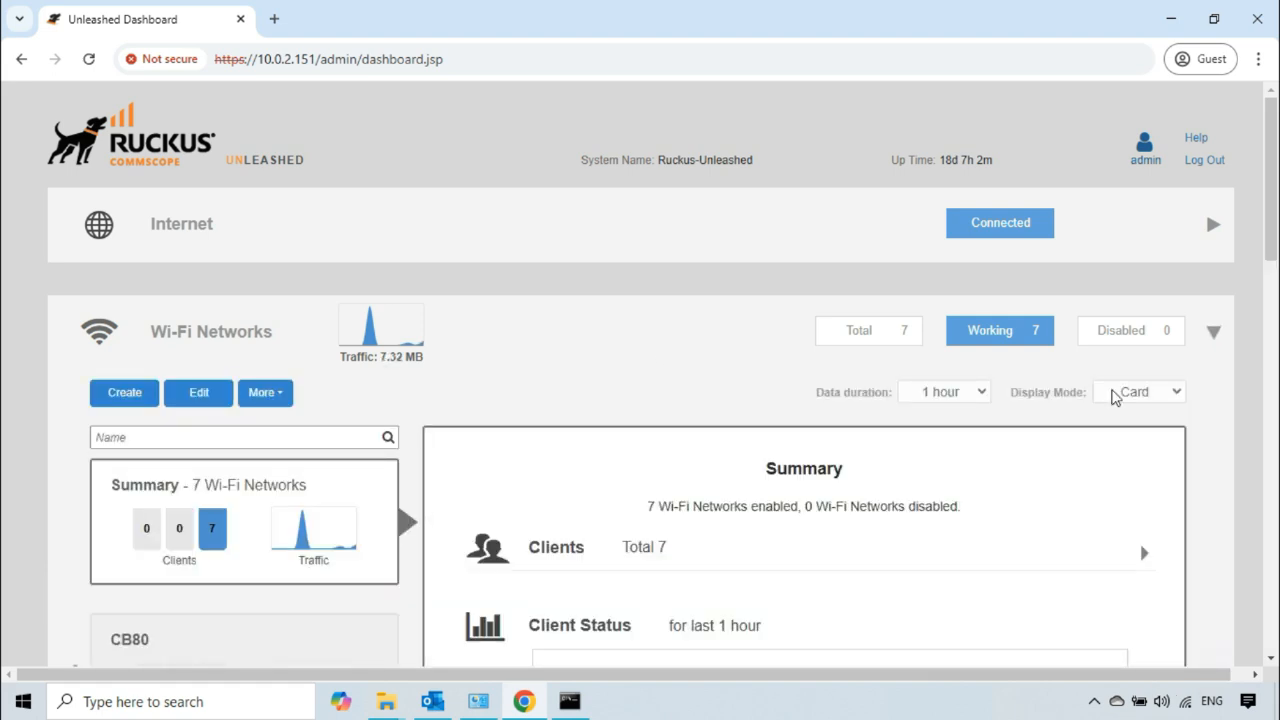
{"action": "left_click", "coordinate": [1140, 392]}
{"action": "left_click", "coordinate": [1120, 434]}
Step: Open the Test-SSID WLAN for editing and show its advanced access control settings
{"action": "scroll", "coordinate": [319, 513], "scroll_direction": "down", "scroll_amount": 1}
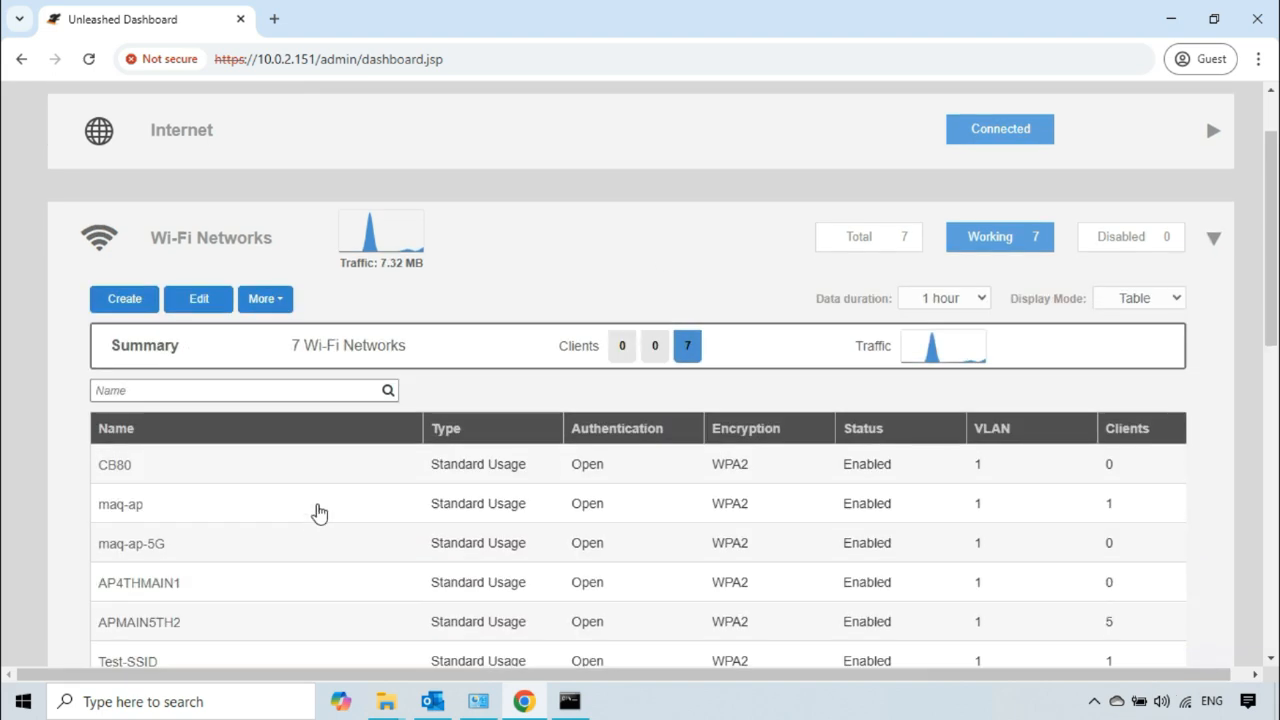
{"action": "scroll", "coordinate": [243, 563], "scroll_direction": "down", "scroll_amount": 1}
{"action": "left_click", "coordinate": [186, 568]}
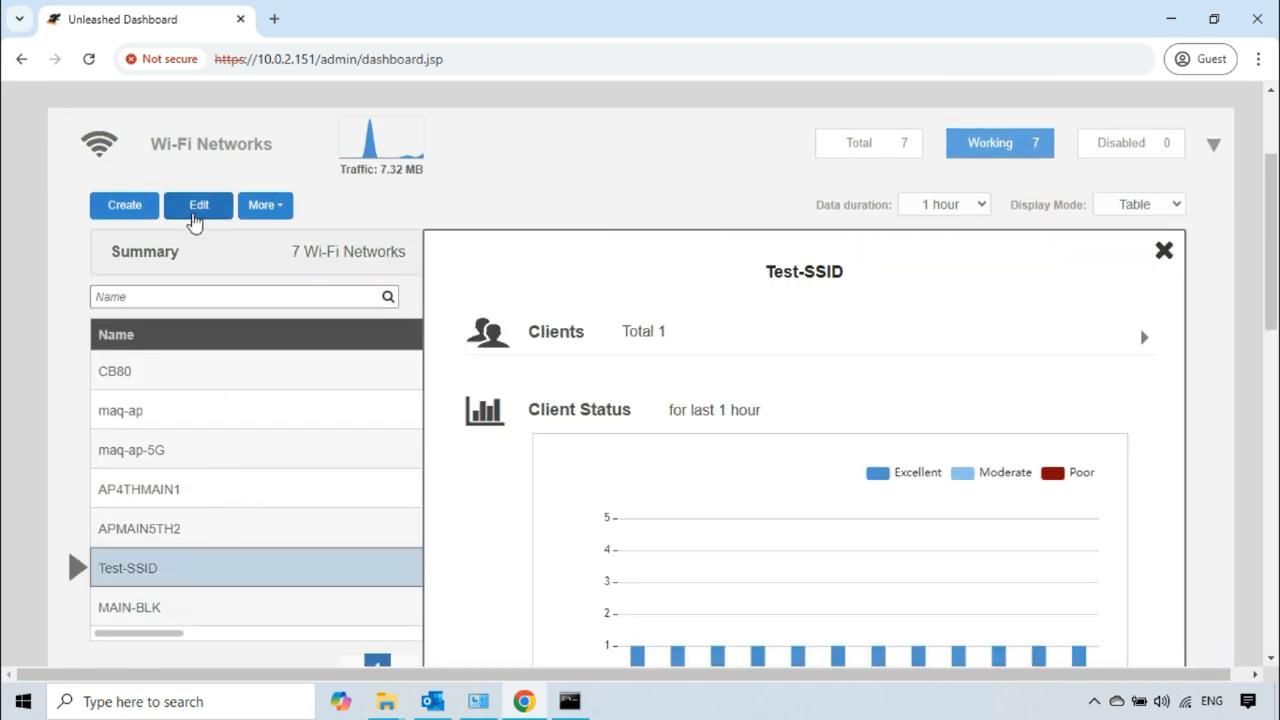
{"action": "left_click", "coordinate": [195, 206]}
{"action": "left_click", "coordinate": [402, 610]}
{"action": "scroll", "coordinate": [416, 455], "scroll_direction": "down", "scroll_amount": 3}
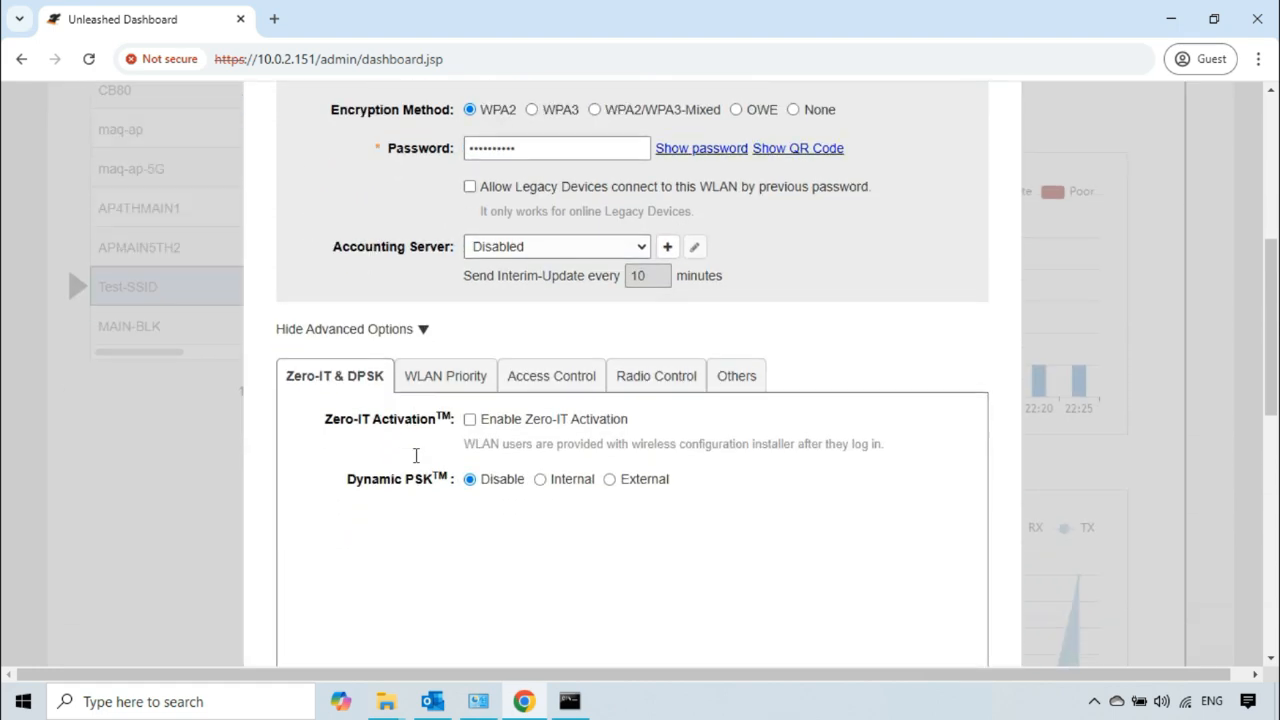
{"action": "left_click", "coordinate": [568, 378]}
{"action": "scroll", "coordinate": [574, 385], "scroll_direction": "down", "scroll_amount": 3}
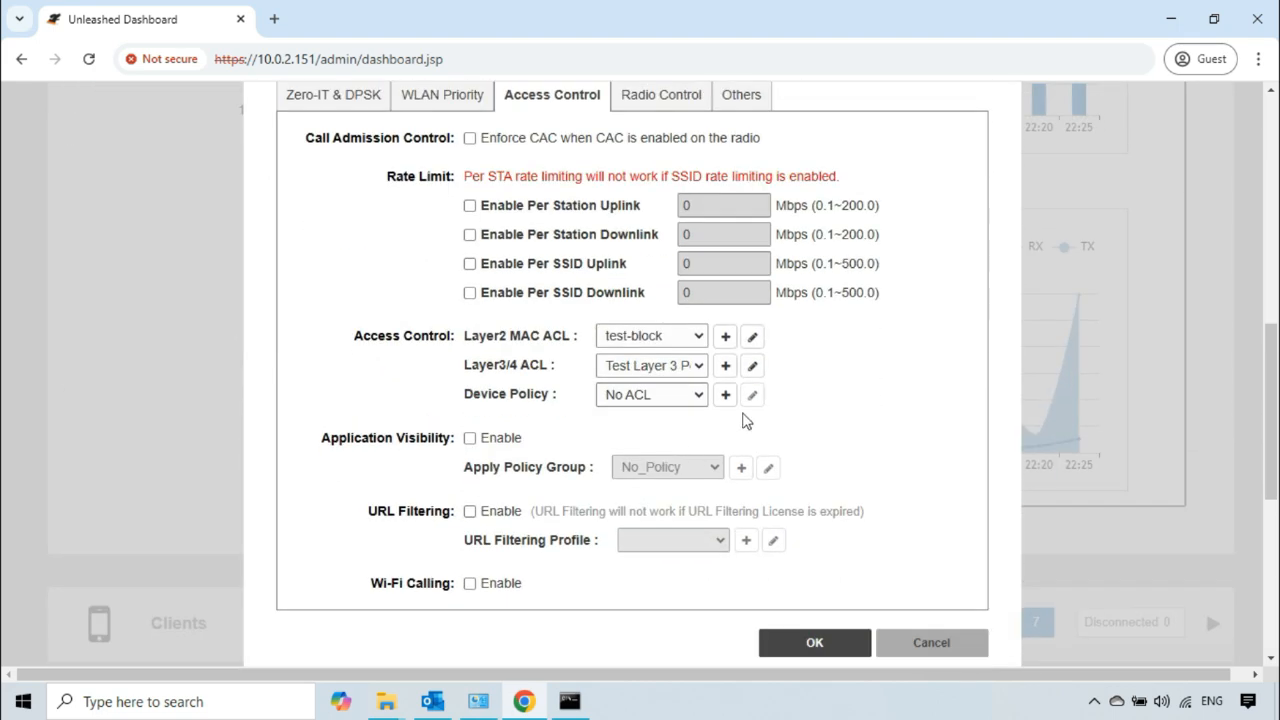
Step: Edit the WLAN's Layer3/4 ACL, changing the HTTPS rule's description to "Allow HTTPS", and save the rule
{"action": "left_click", "coordinate": [752, 365]}
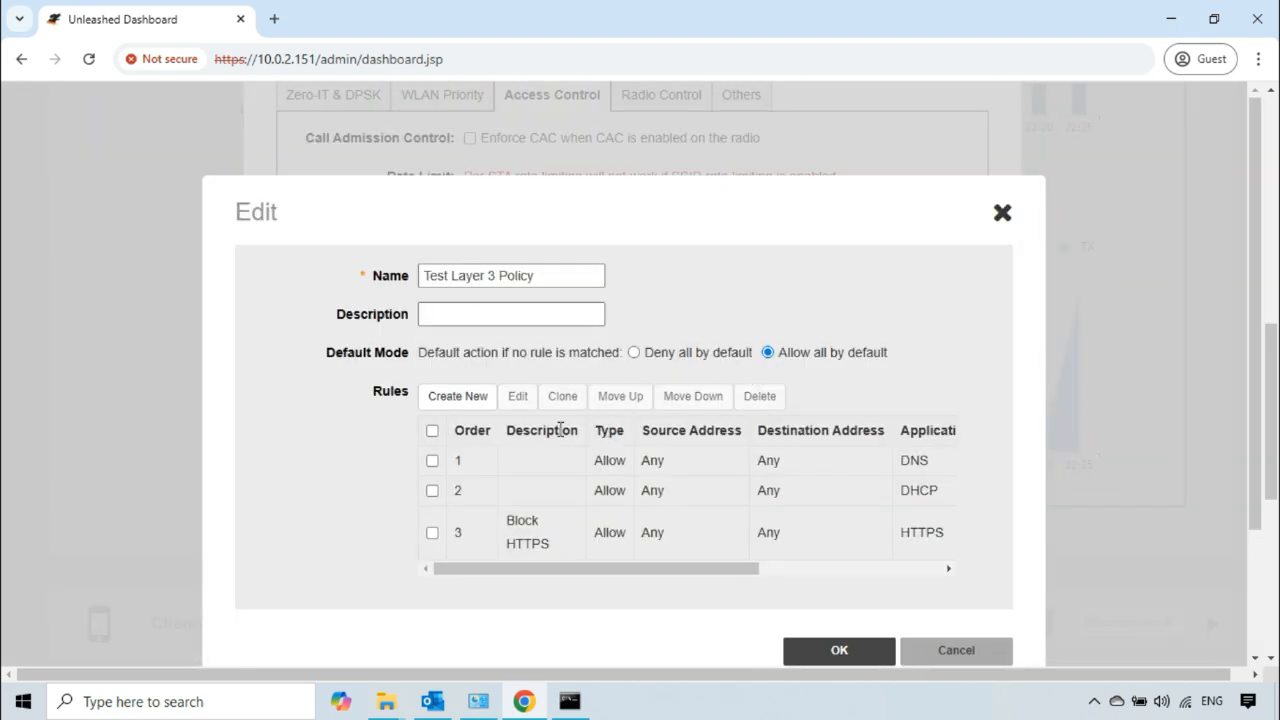
{"action": "left_click_drag", "start_coordinate": [614, 569], "coordinate": [577, 563]}
{"action": "left_click", "coordinate": [432, 533]}
{"action": "left_click", "coordinate": [517, 399]}
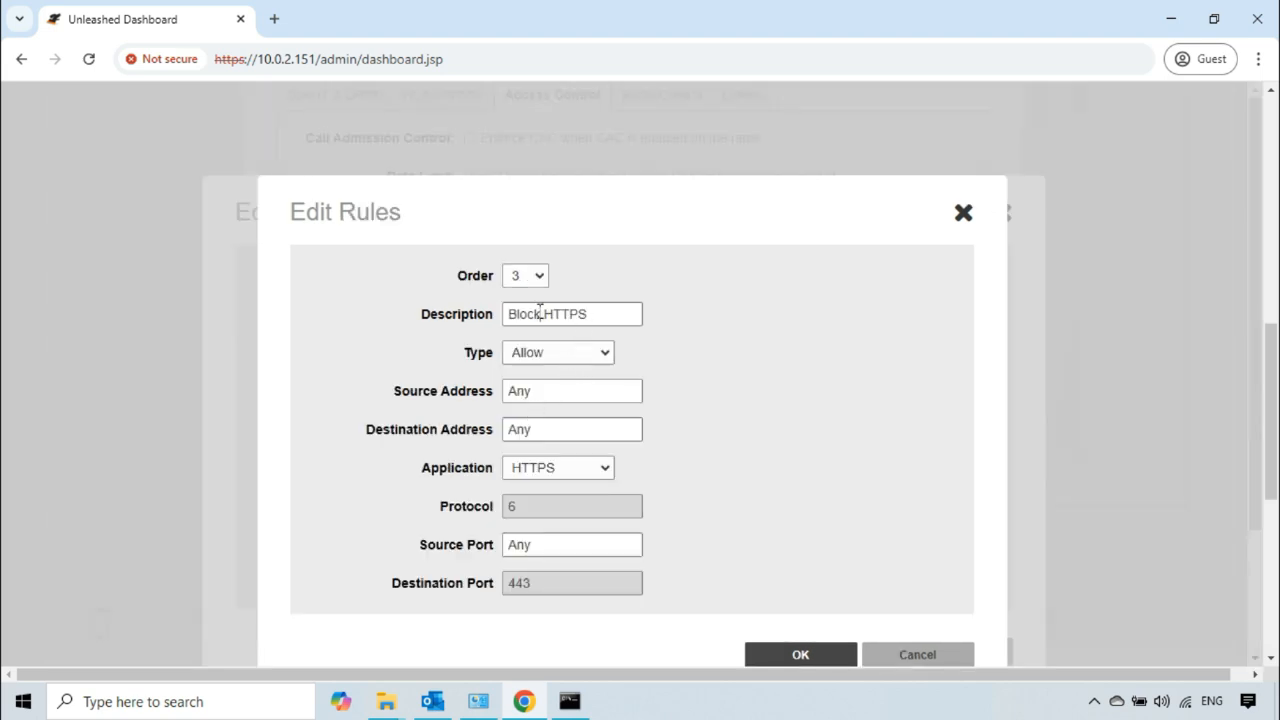
{"action": "left_click_drag", "start_coordinate": [540, 312], "coordinate": [478, 314]}
{"action": "type", "text": "Allow"}
{"action": "left_click", "coordinate": [796, 656]}
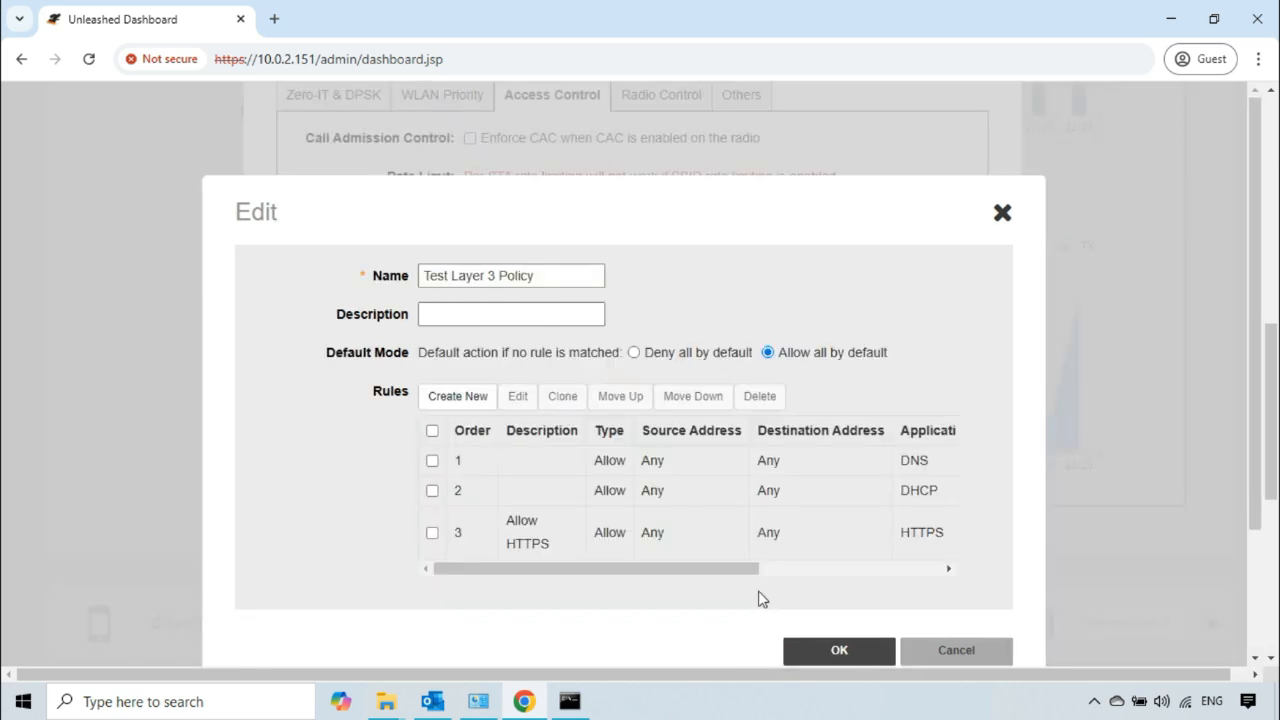
Step: Create a fourth rule in Test Layer 3 Policy described as "Block hTTPS" with type Deny and application HTTPS, and save the rule
{"action": "left_click", "coordinate": [459, 398]}
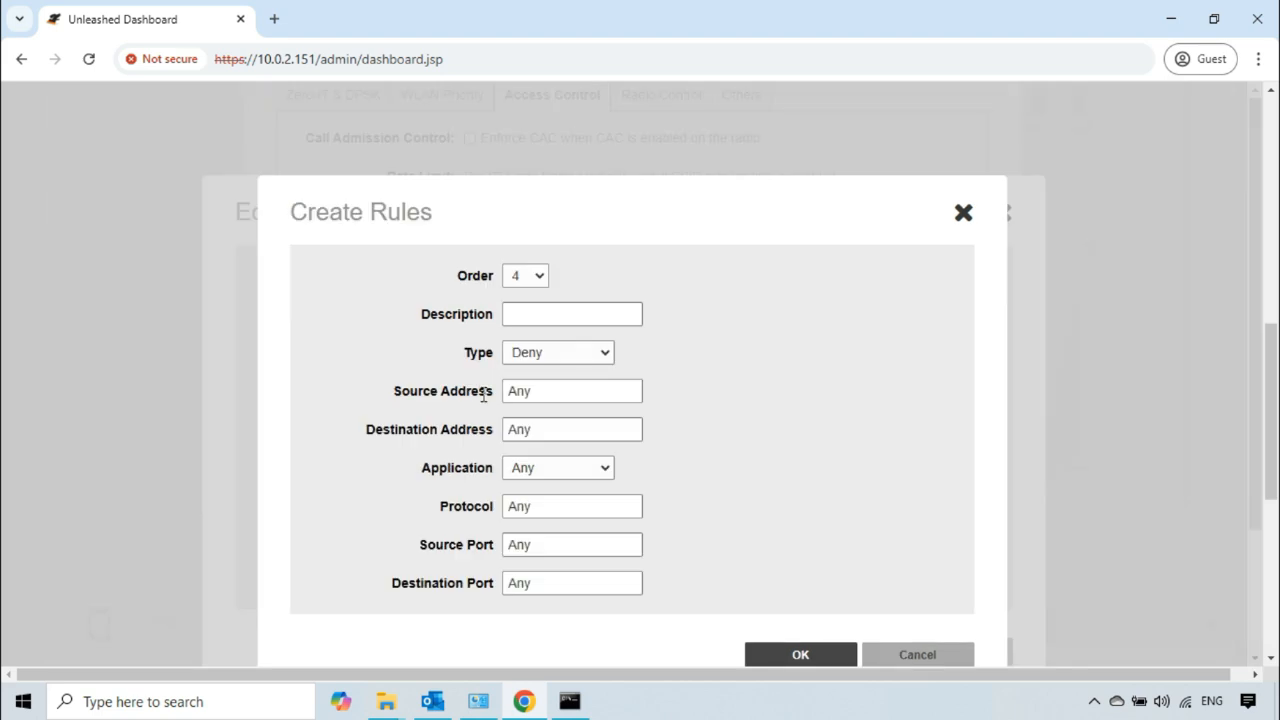
{"action": "left_click", "coordinate": [574, 309]}
{"action": "type", "text": "Bloc"}
{"action": "key", "text": "BackSpace"}
{"action": "type", "text": "ock hTTPS"}
{"action": "left_click", "coordinate": [595, 472]}
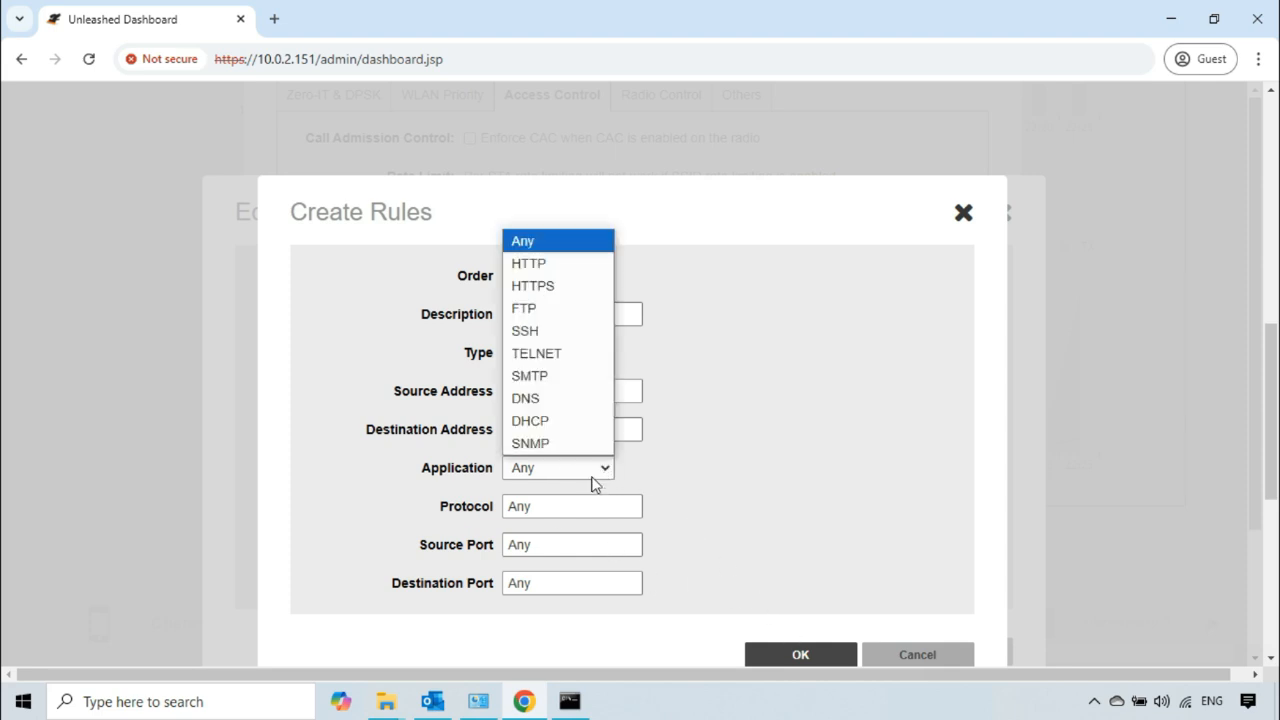
{"action": "left_click", "coordinate": [545, 286]}
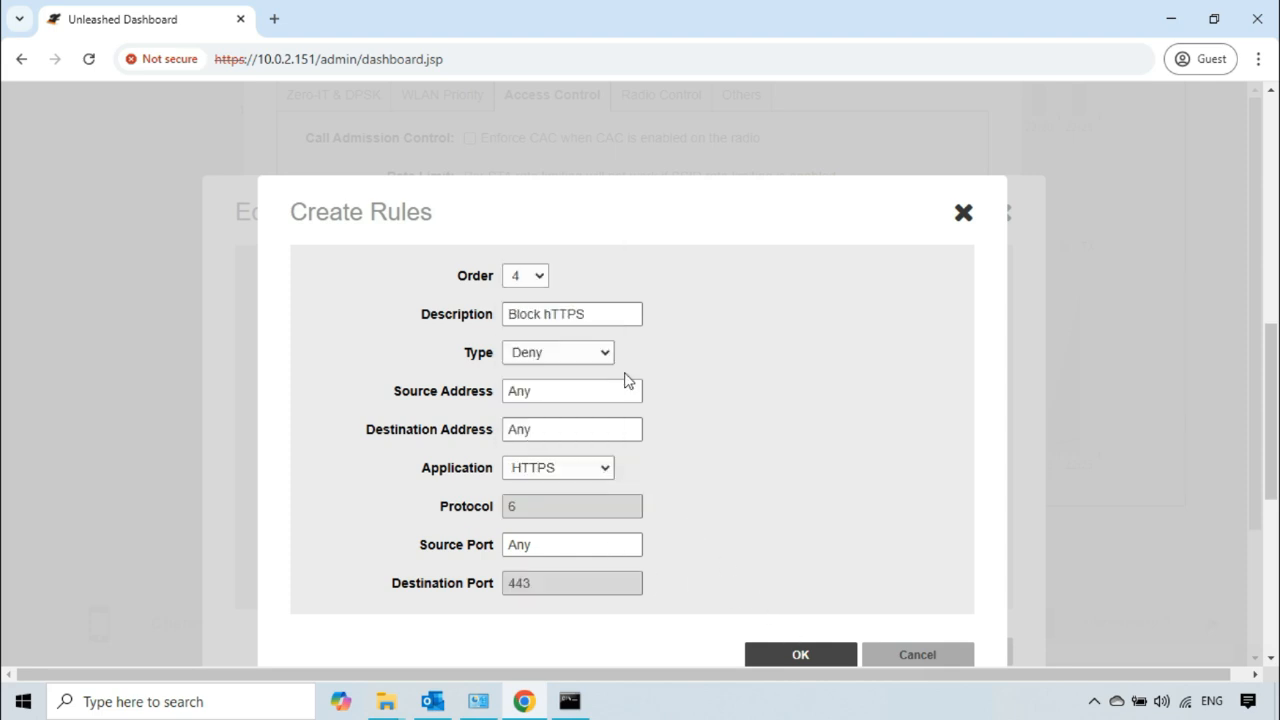
{"action": "left_click", "coordinate": [800, 655]}
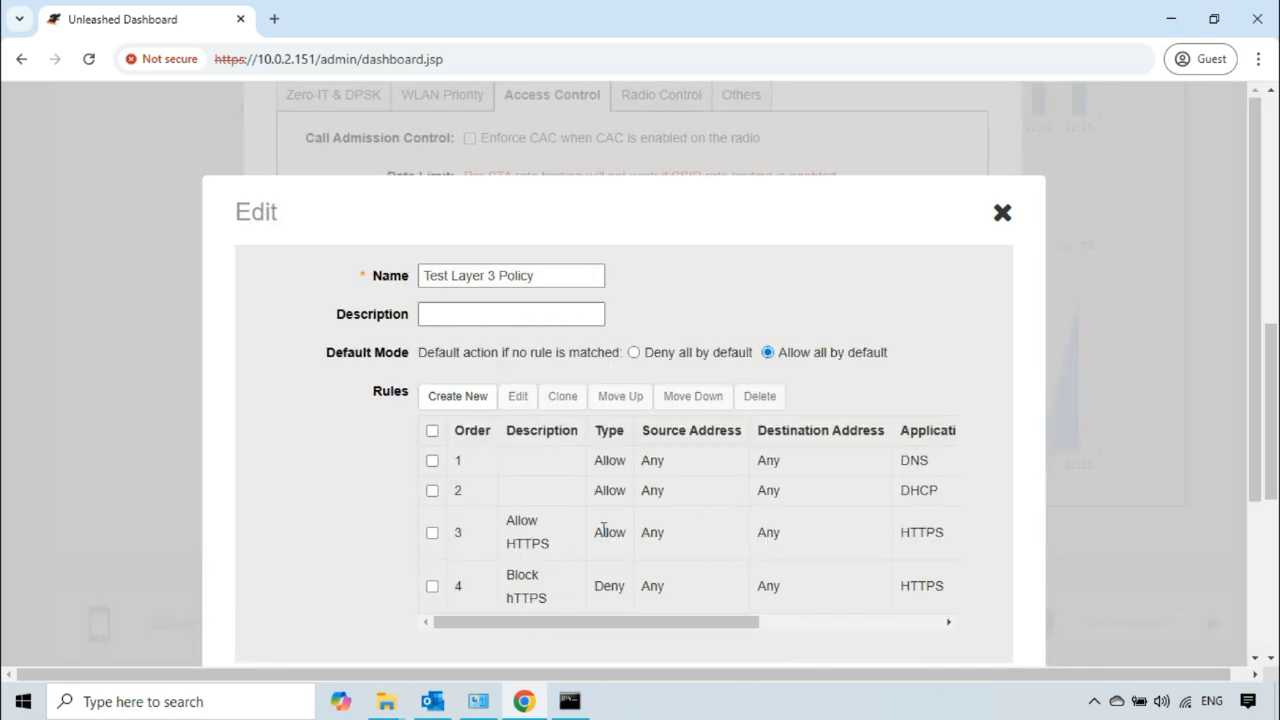
Step: Compare the order of the Allow HTTPS and Block hTTPS rules, and save both the policy and the WLAN
{"action": "left_click_drag", "start_coordinate": [566, 546], "coordinate": [508, 516]}
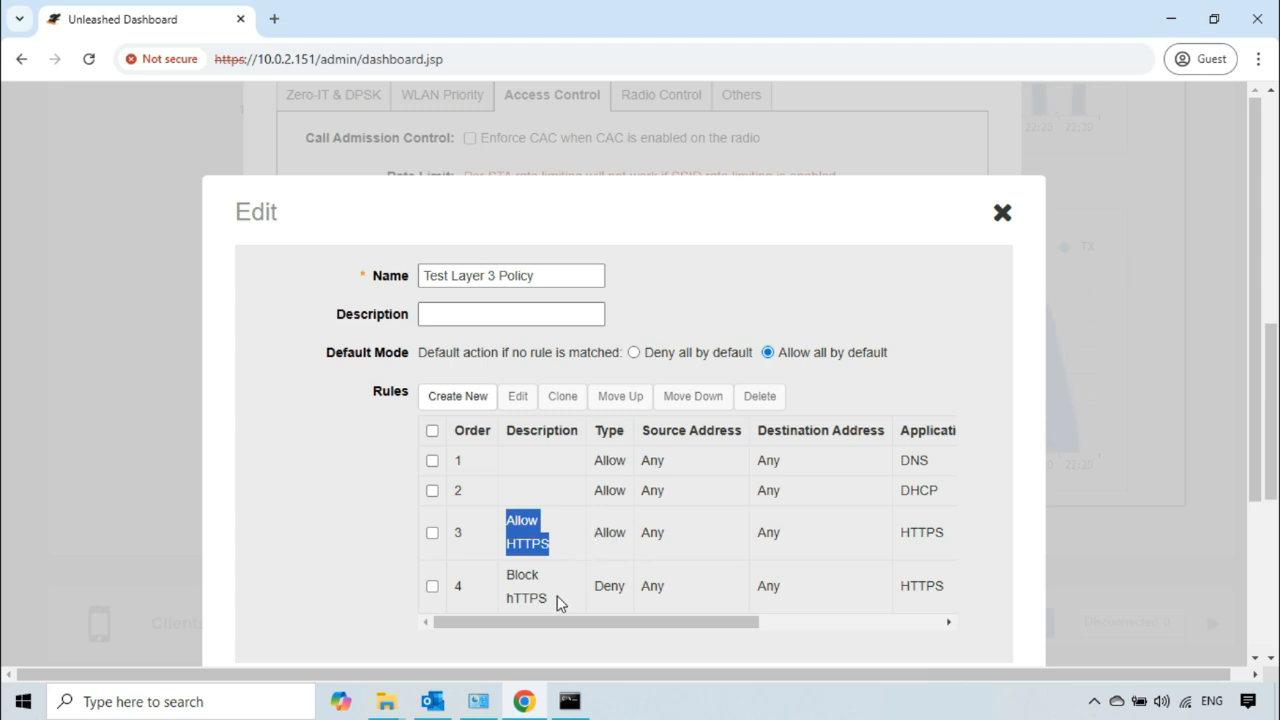
{"action": "left_click_drag", "start_coordinate": [550, 604], "coordinate": [507, 570]}
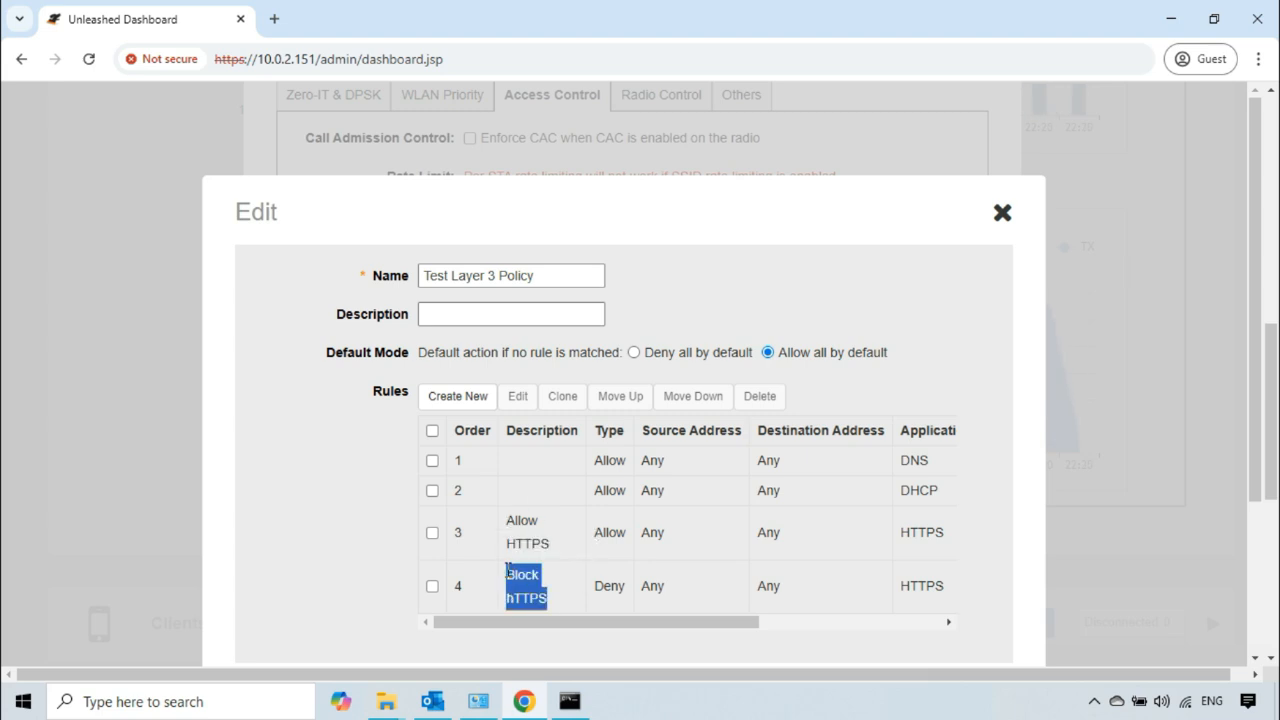
{"action": "left_click", "coordinate": [313, 556]}
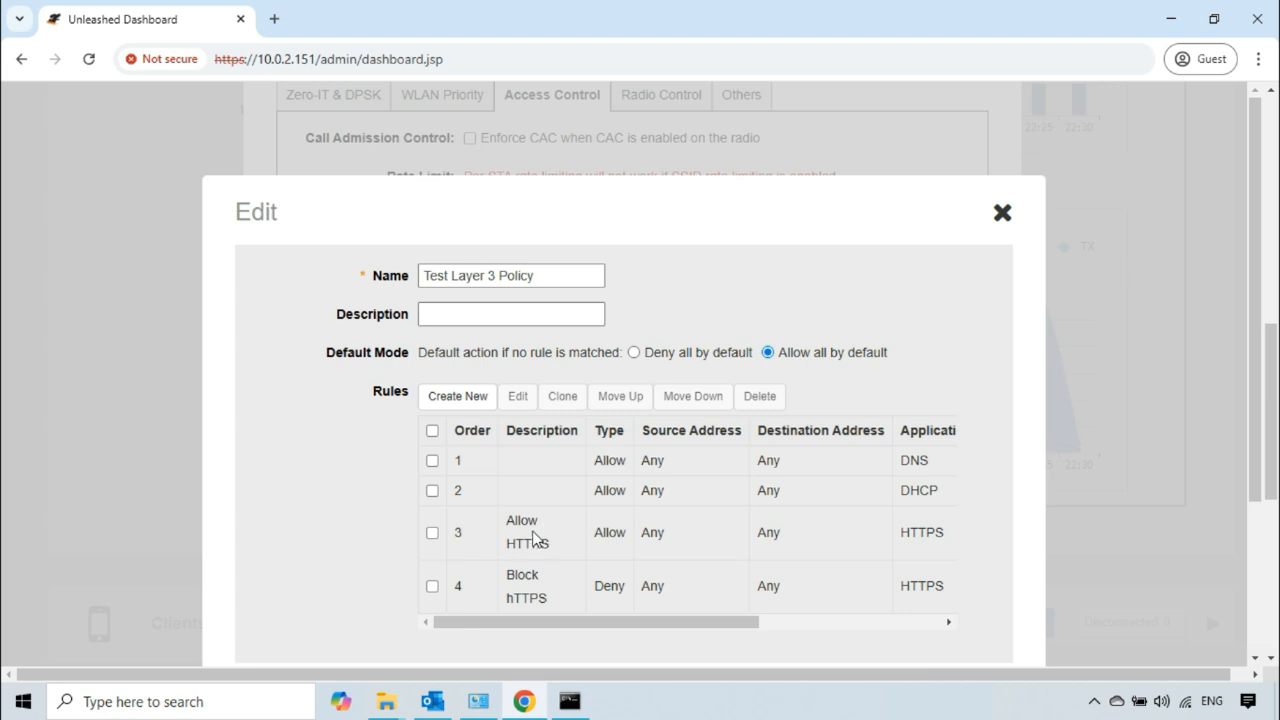
{"action": "left_click_drag", "start_coordinate": [466, 531], "coordinate": [455, 535]}
{"action": "left_click_drag", "start_coordinate": [463, 586], "coordinate": [455, 587]}
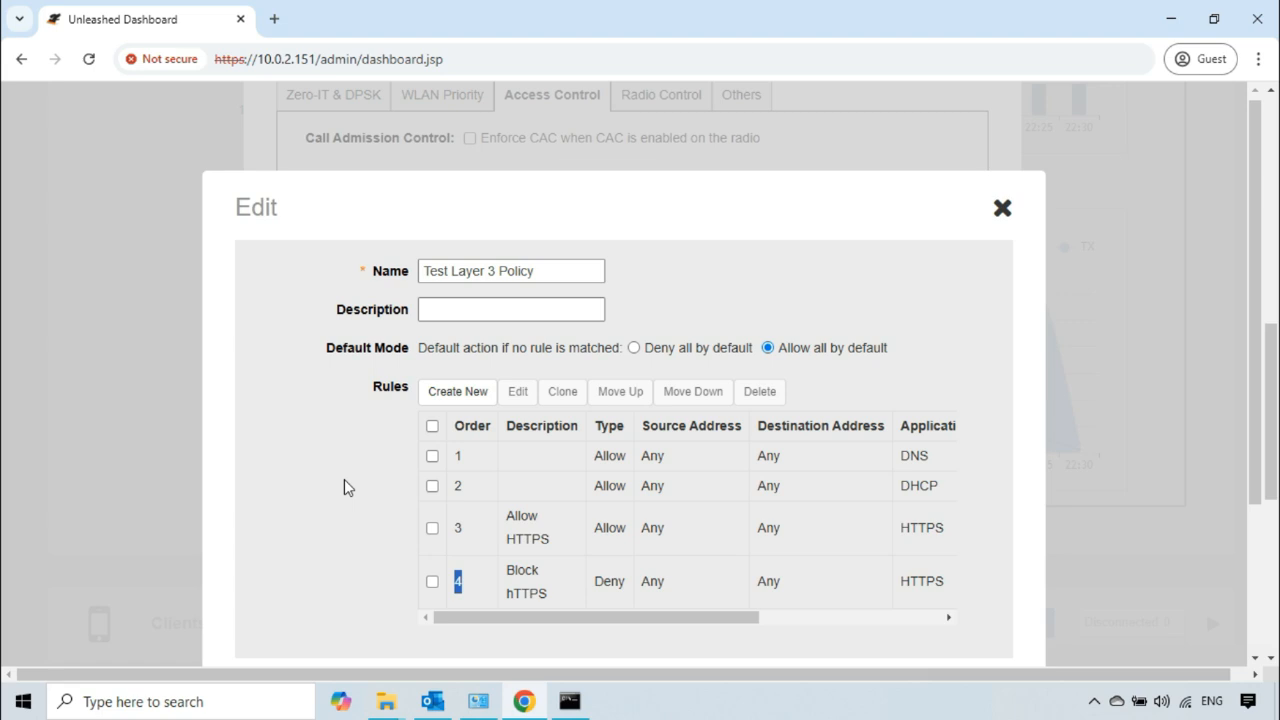
{"action": "scroll", "coordinate": [344, 479], "scroll_direction": "down", "scroll_amount": 2}
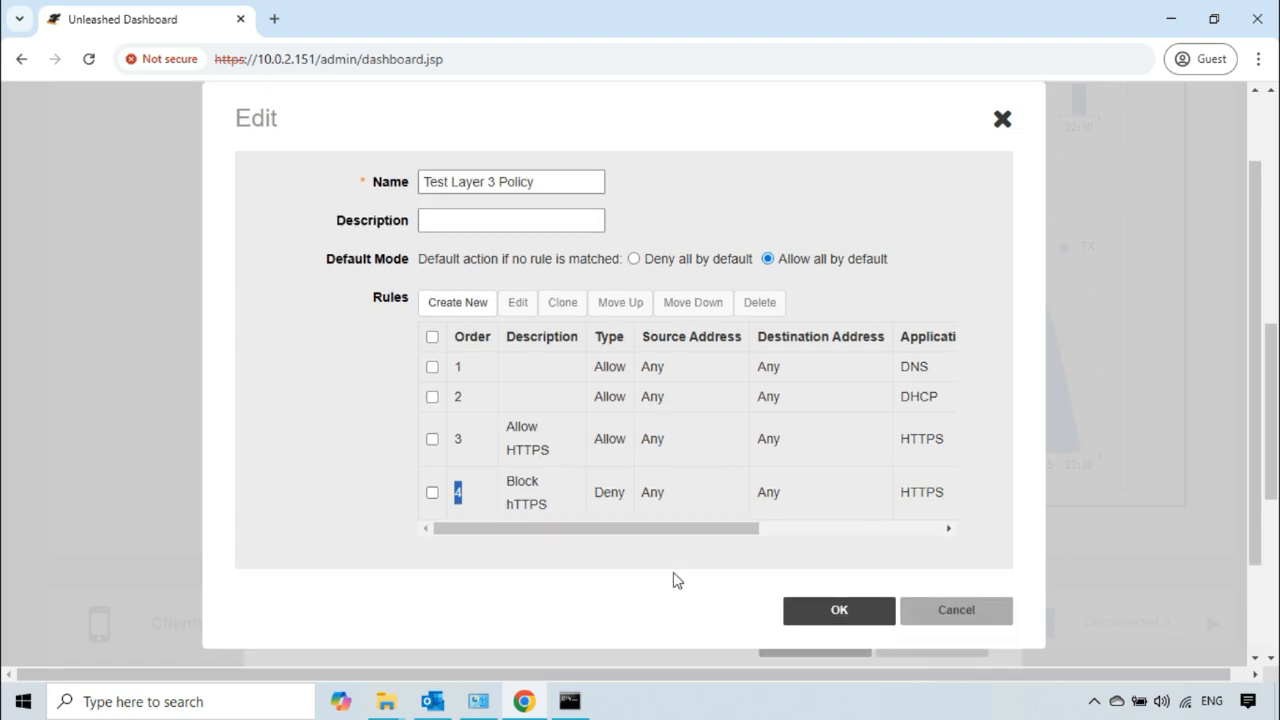
{"action": "left_click", "coordinate": [848, 615]}
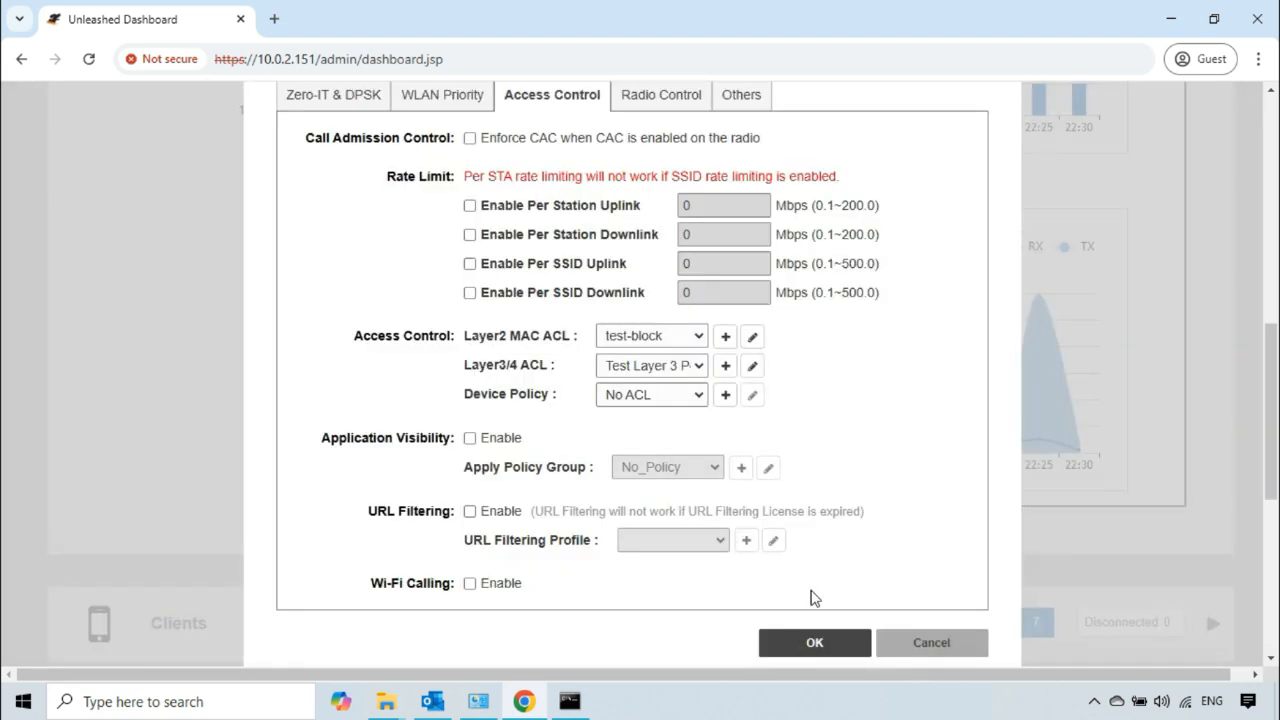
{"action": "left_click", "coordinate": [829, 650]}
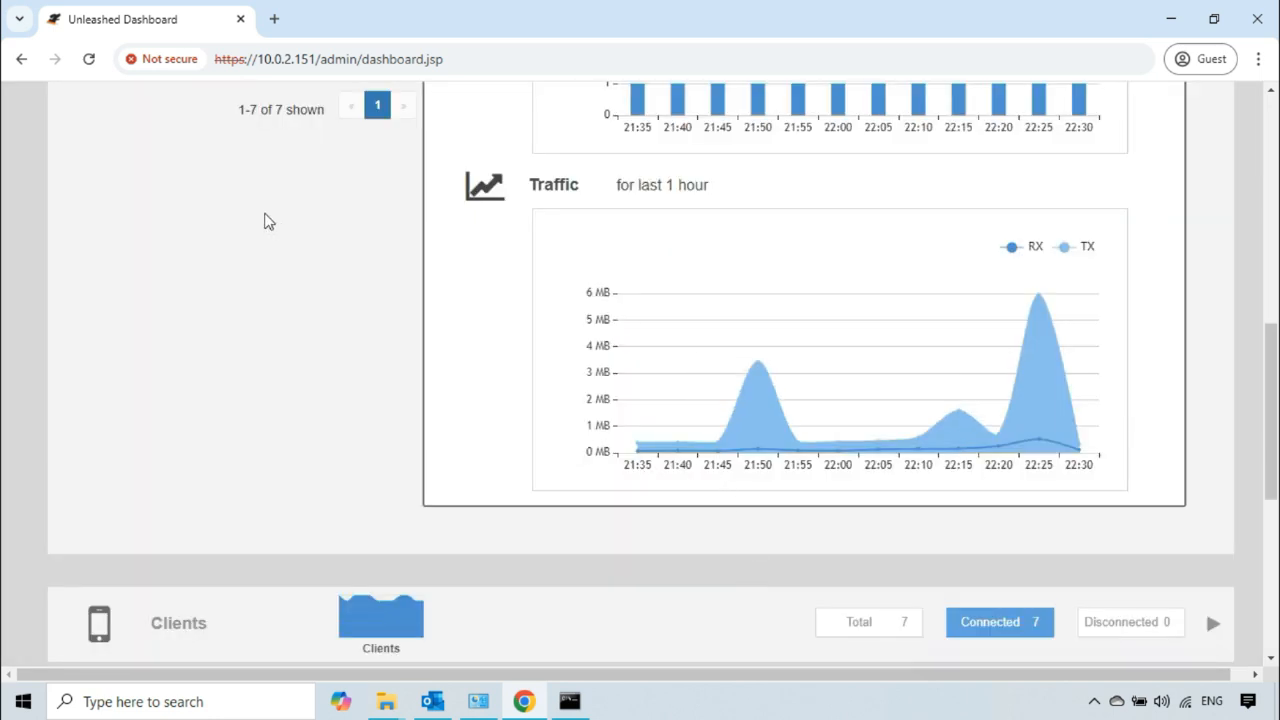
Step: Reload the dashboard and list the Wi-Fi networks in Table display mode
{"action": "left_click", "coordinate": [89, 59]}
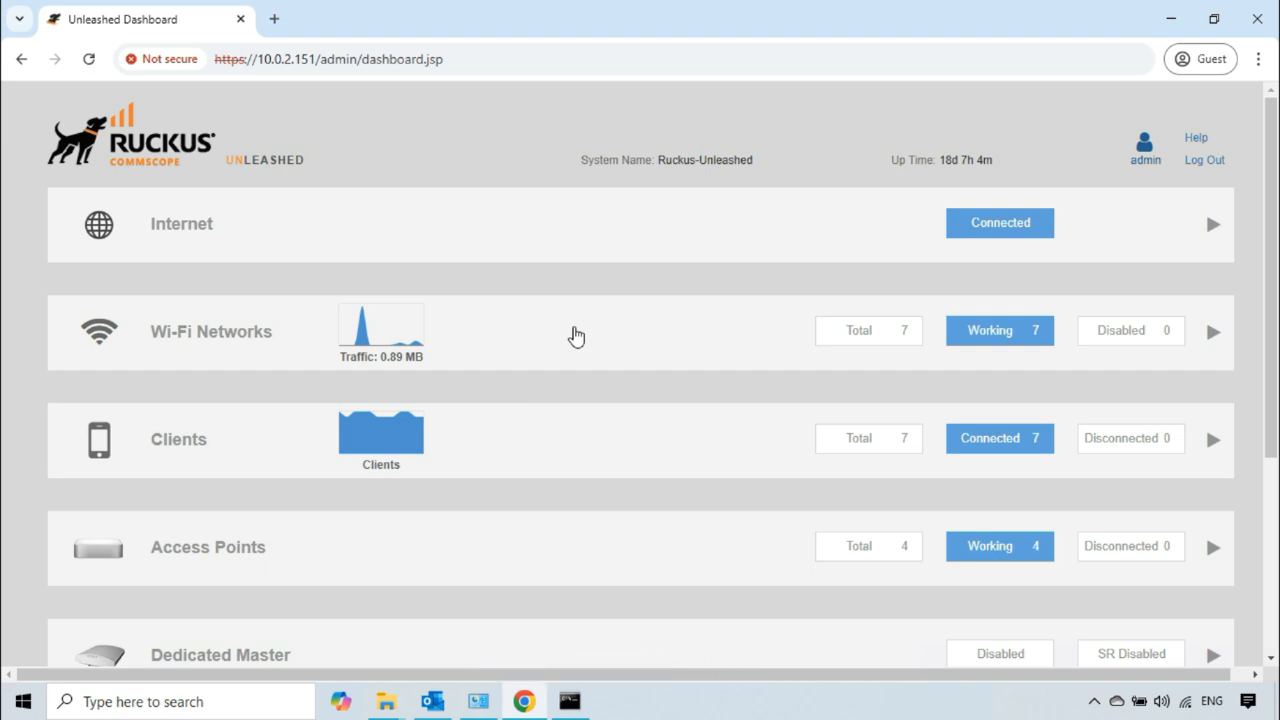
{"action": "left_click", "coordinate": [576, 336]}
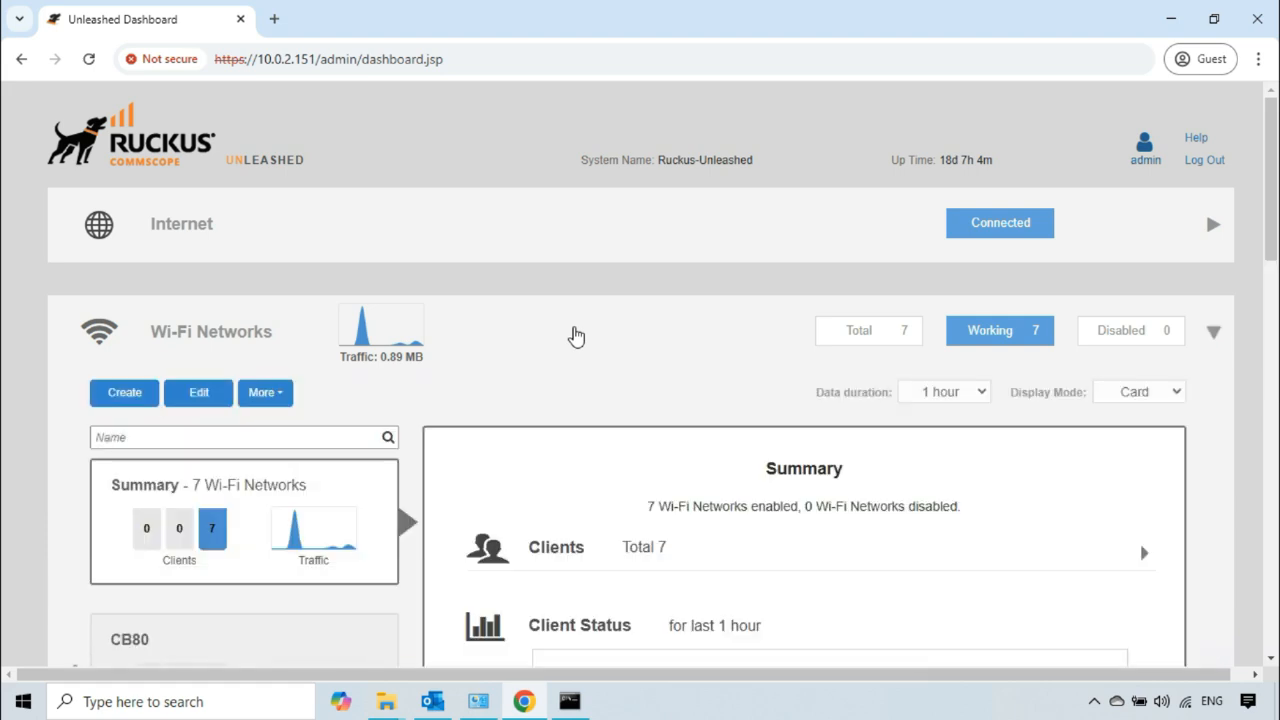
{"action": "left_click", "coordinate": [1175, 205]}
{"action": "left_click", "coordinate": [1140, 251]}
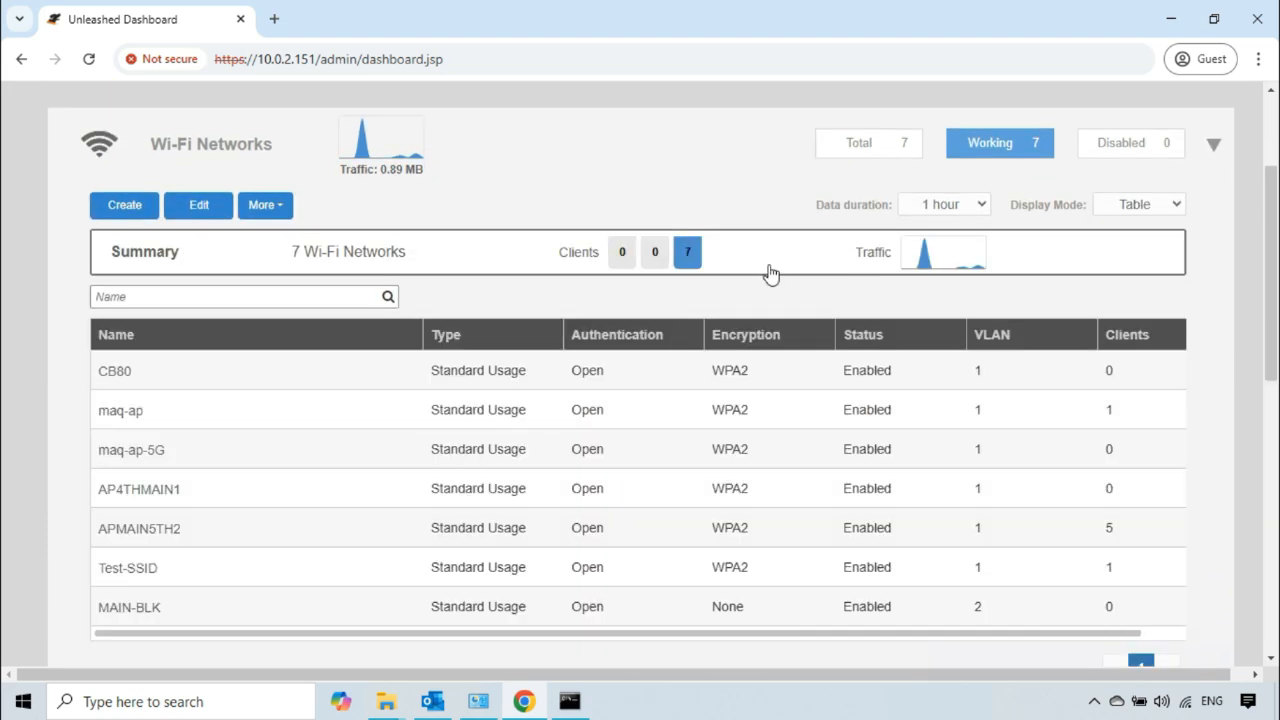
Step: Open Test-SSID for editing and bring up the access control section of its advanced options
{"action": "left_click", "coordinate": [163, 566]}
{"action": "left_click", "coordinate": [224, 212]}
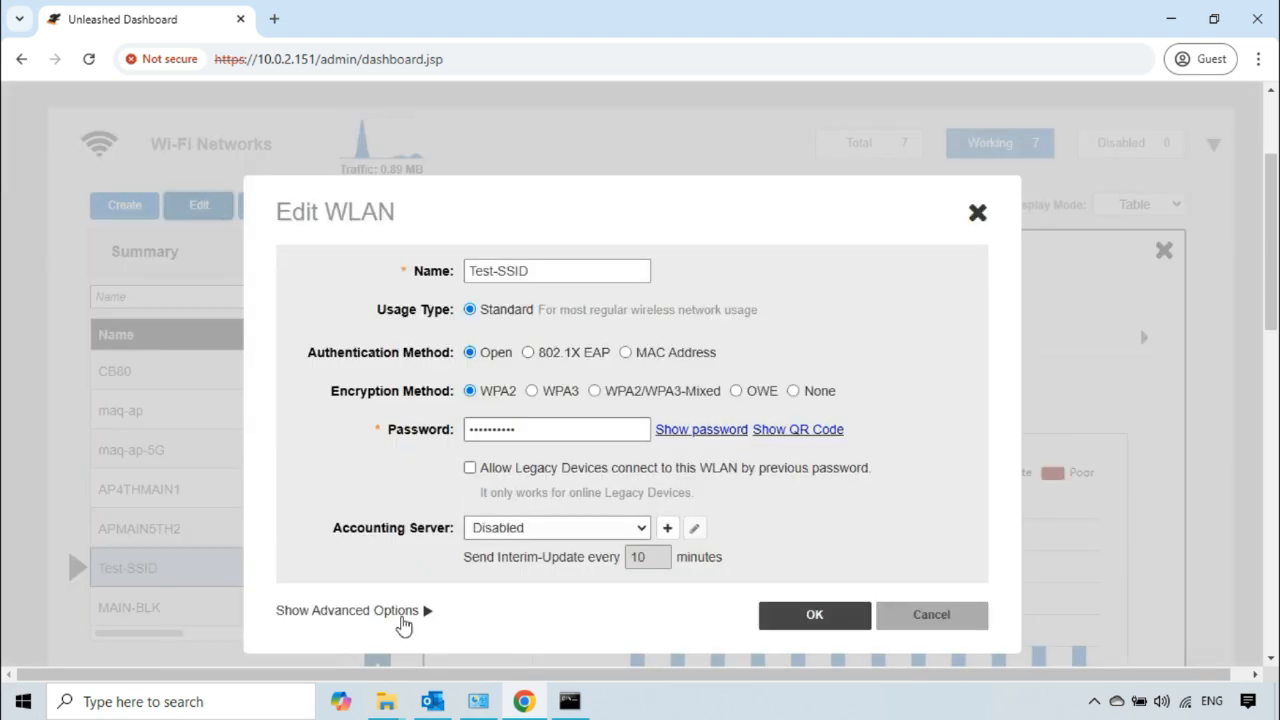
{"action": "left_click", "coordinate": [400, 612]}
{"action": "scroll", "coordinate": [571, 471], "scroll_direction": "down", "scroll_amount": 4}
{"action": "left_click", "coordinate": [561, 285]}
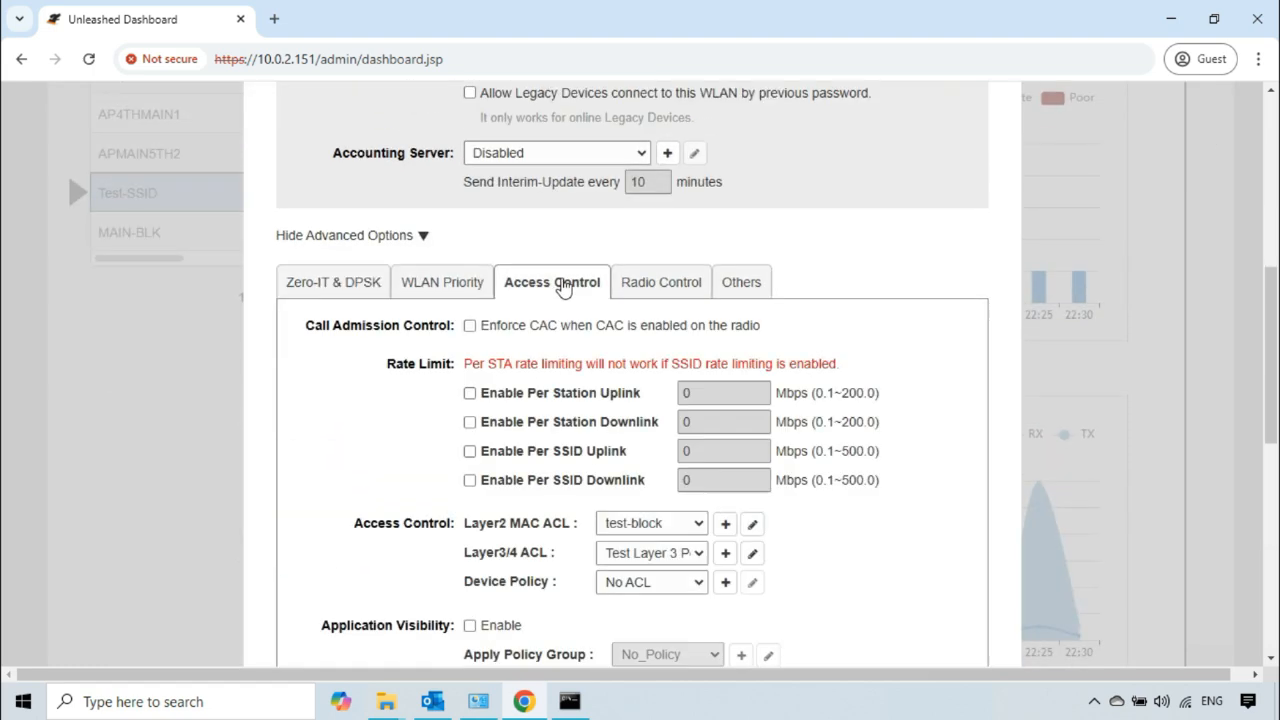
{"action": "scroll", "coordinate": [596, 343], "scroll_direction": "down", "scroll_amount": 1}
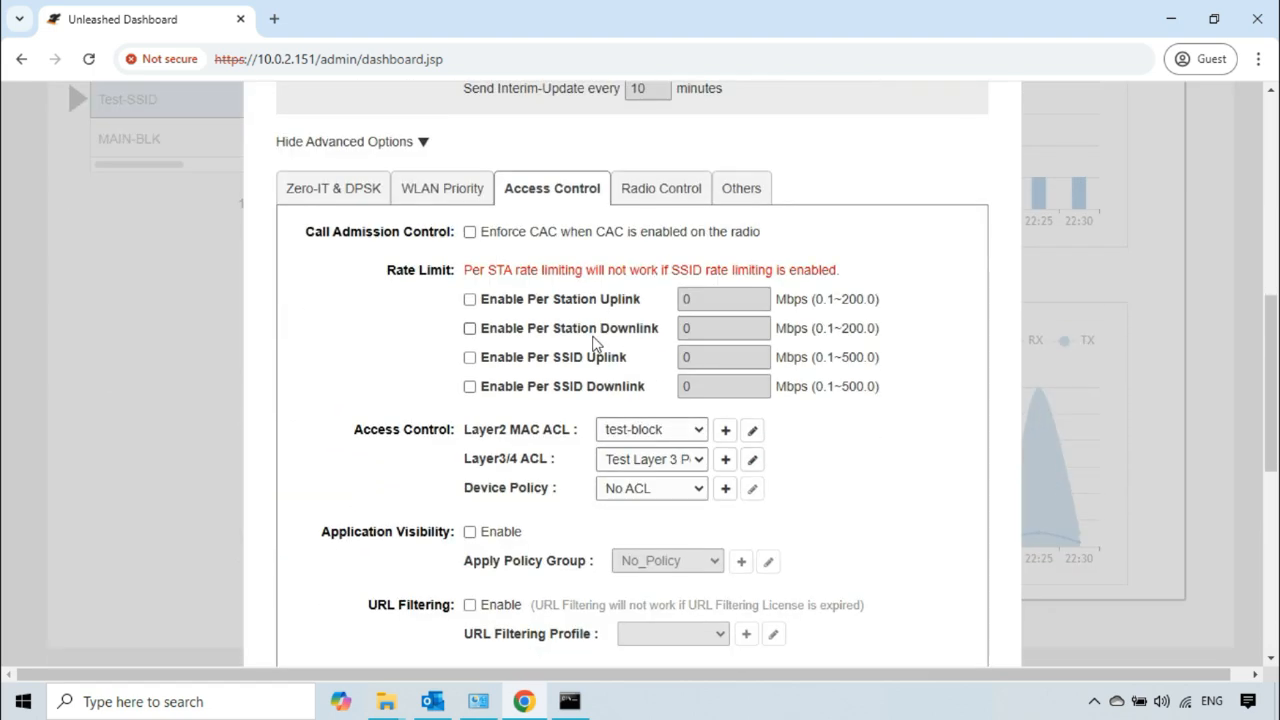
Step: Edit the WLAN's Layer3/4 ACL and move the Block hTTPS rule up one place, above the Allow HTTPS rule
{"action": "left_click", "coordinate": [753, 461]}
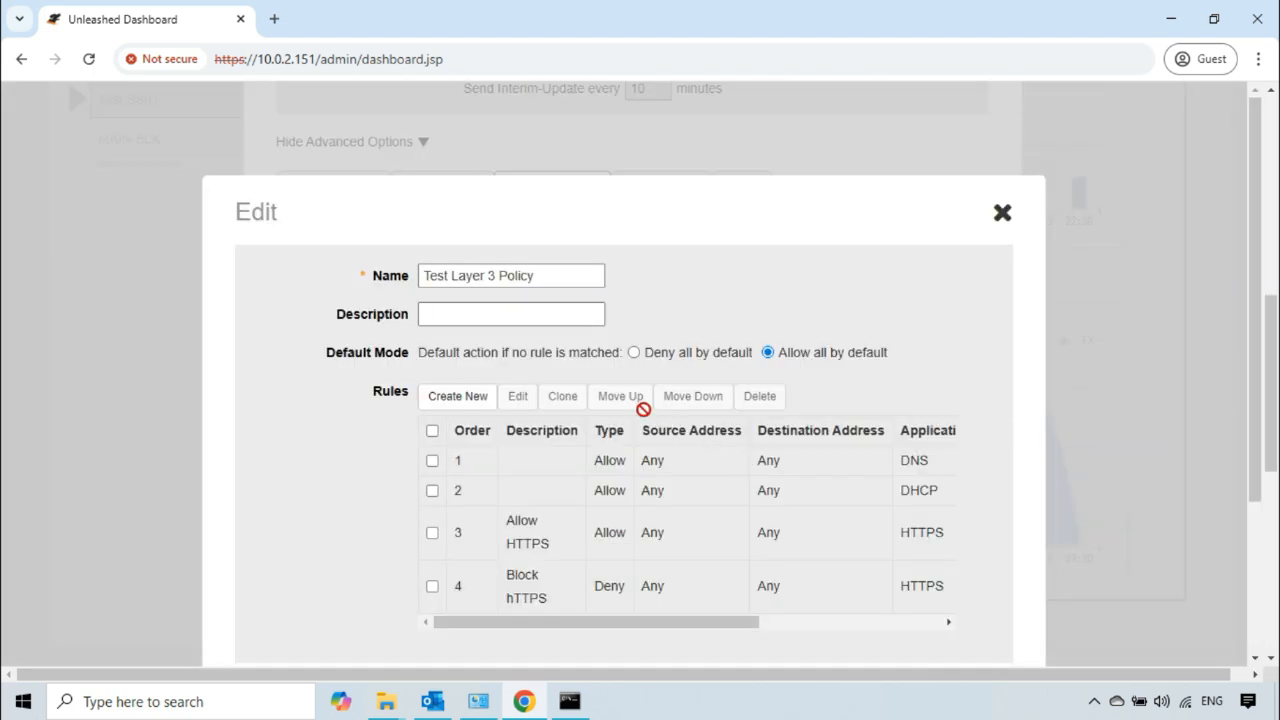
{"action": "left_click", "coordinate": [432, 586]}
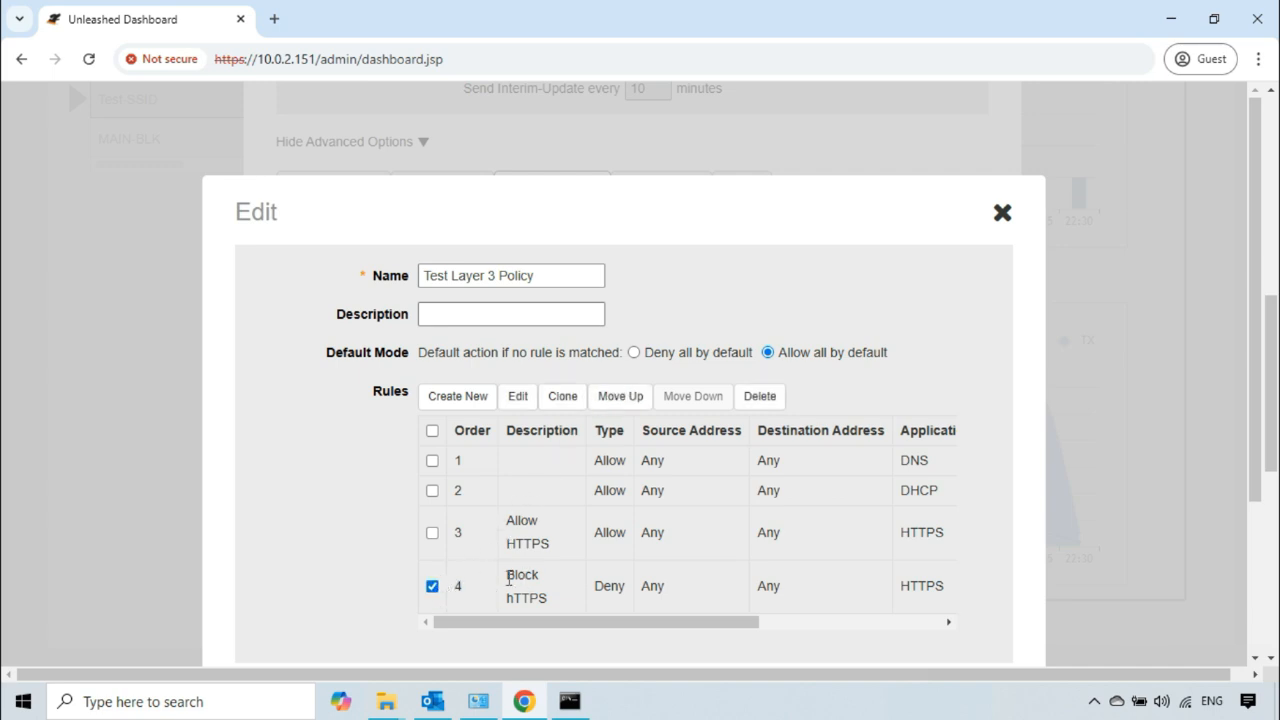
{"action": "left_click_drag", "start_coordinate": [507, 576], "coordinate": [540, 596]}
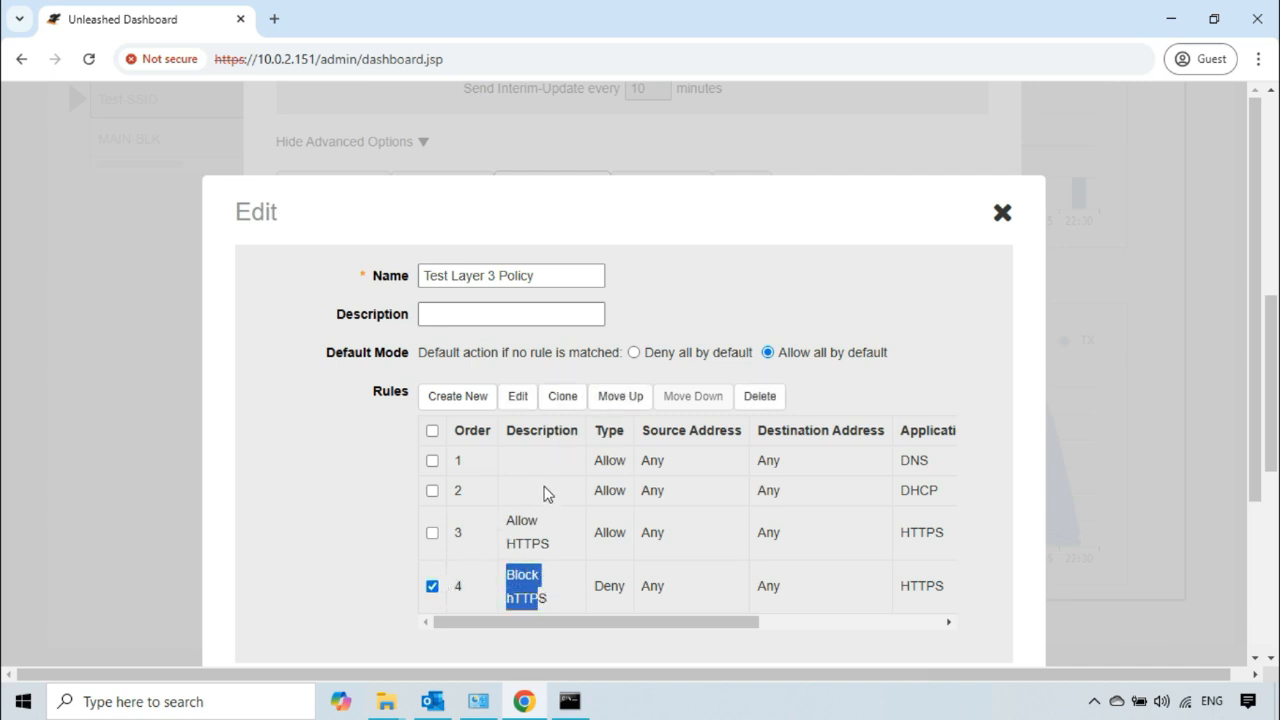
{"action": "left_click", "coordinate": [620, 397]}
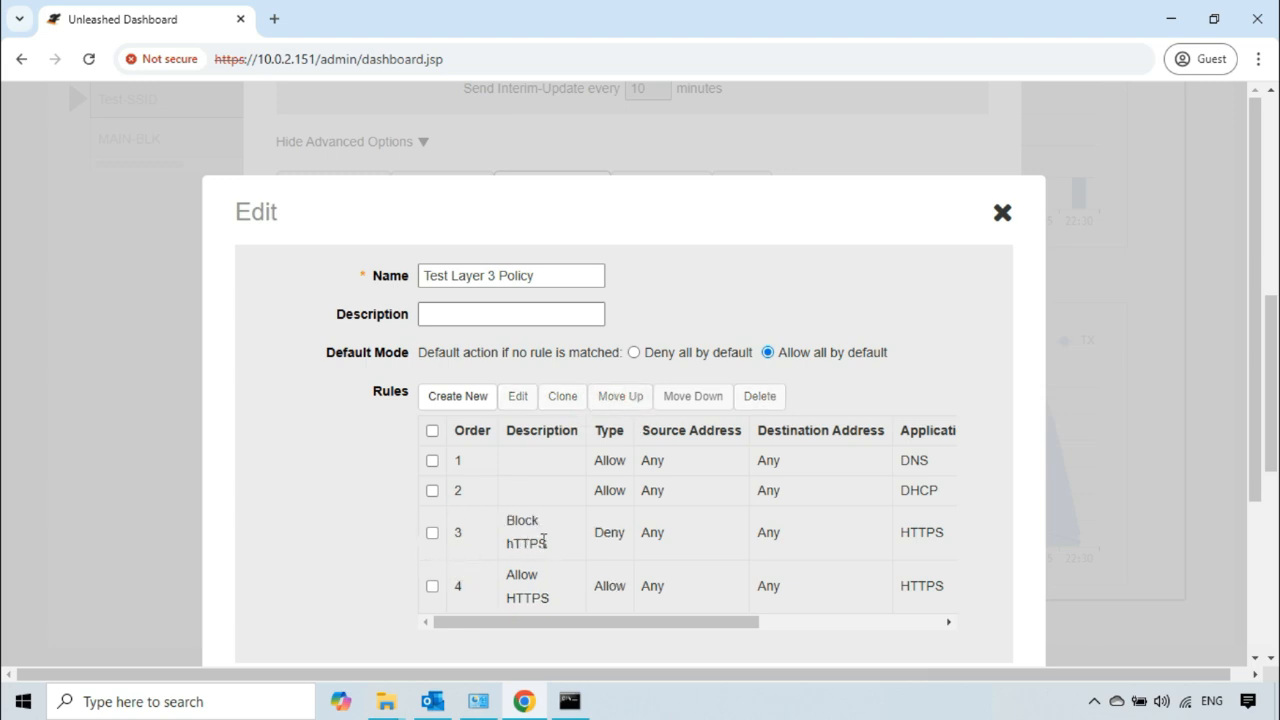
Step: Check the new order of the two HTTPS rules, and save the reordered policy and the Test-SSID WLAN
{"action": "left_click_drag", "start_coordinate": [541, 541], "coordinate": [497, 530]}
{"action": "double_click", "coordinate": [458, 533]}
{"action": "left_click", "coordinate": [328, 545]}
{"action": "scroll", "coordinate": [342, 518], "scroll_direction": "down", "scroll_amount": 2}
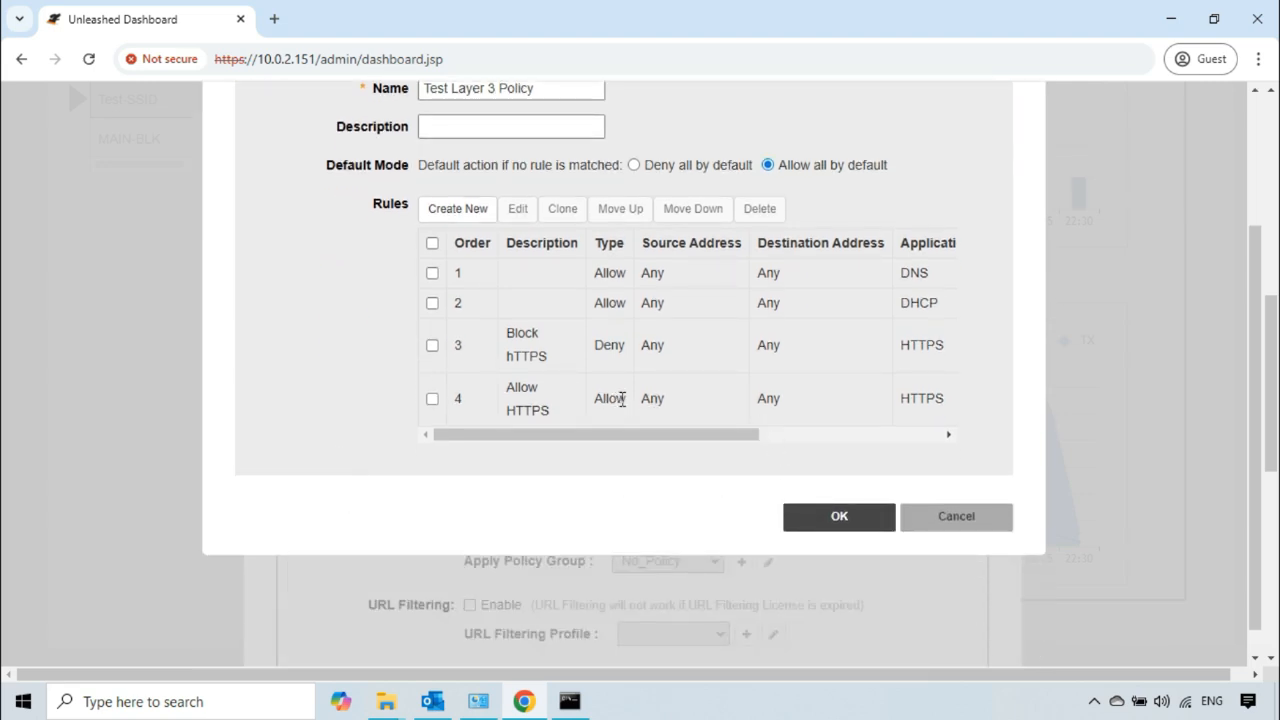
{"action": "left_click_drag", "start_coordinate": [620, 398], "coordinate": [517, 404]}
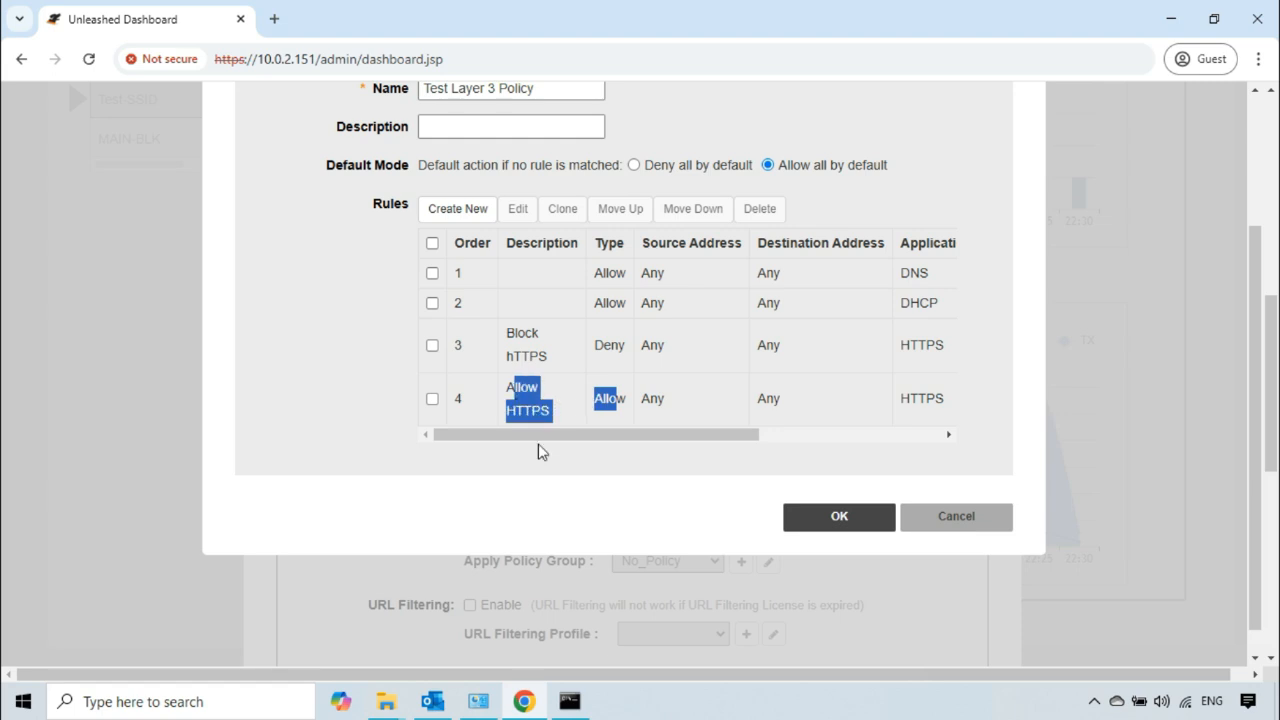
{"action": "left_click", "coordinate": [590, 475]}
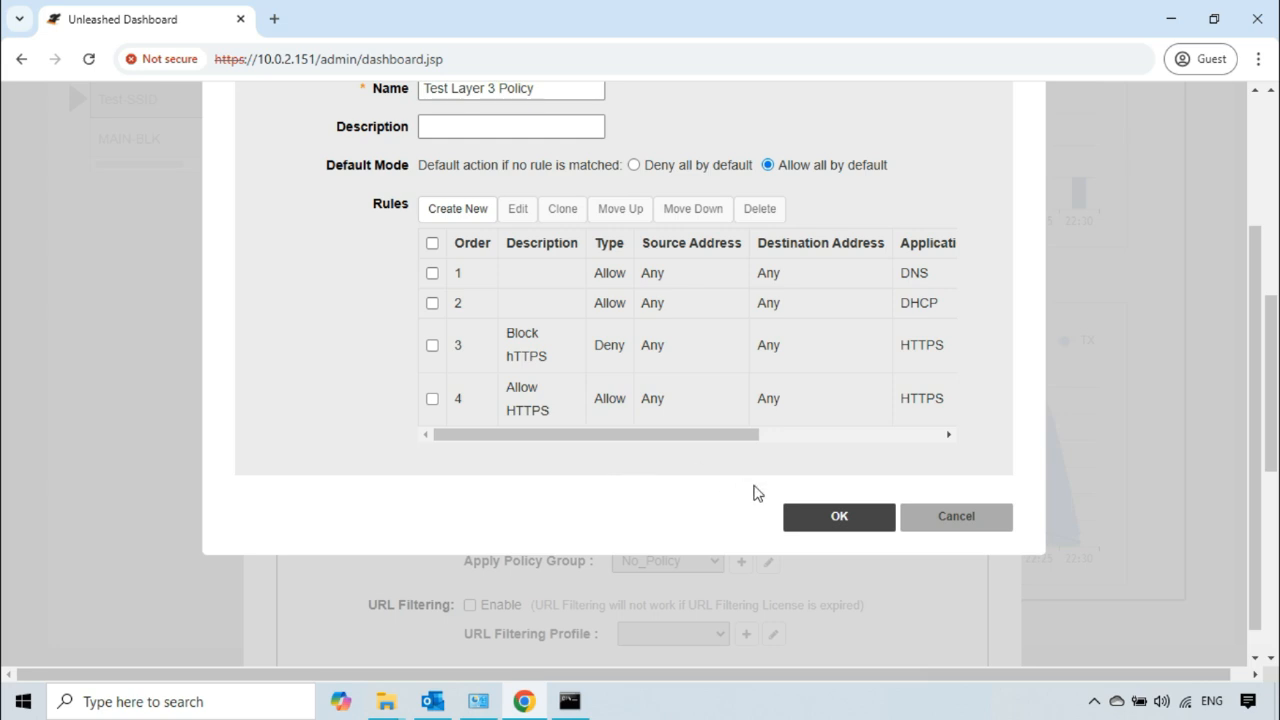
{"action": "left_click", "coordinate": [820, 518]}
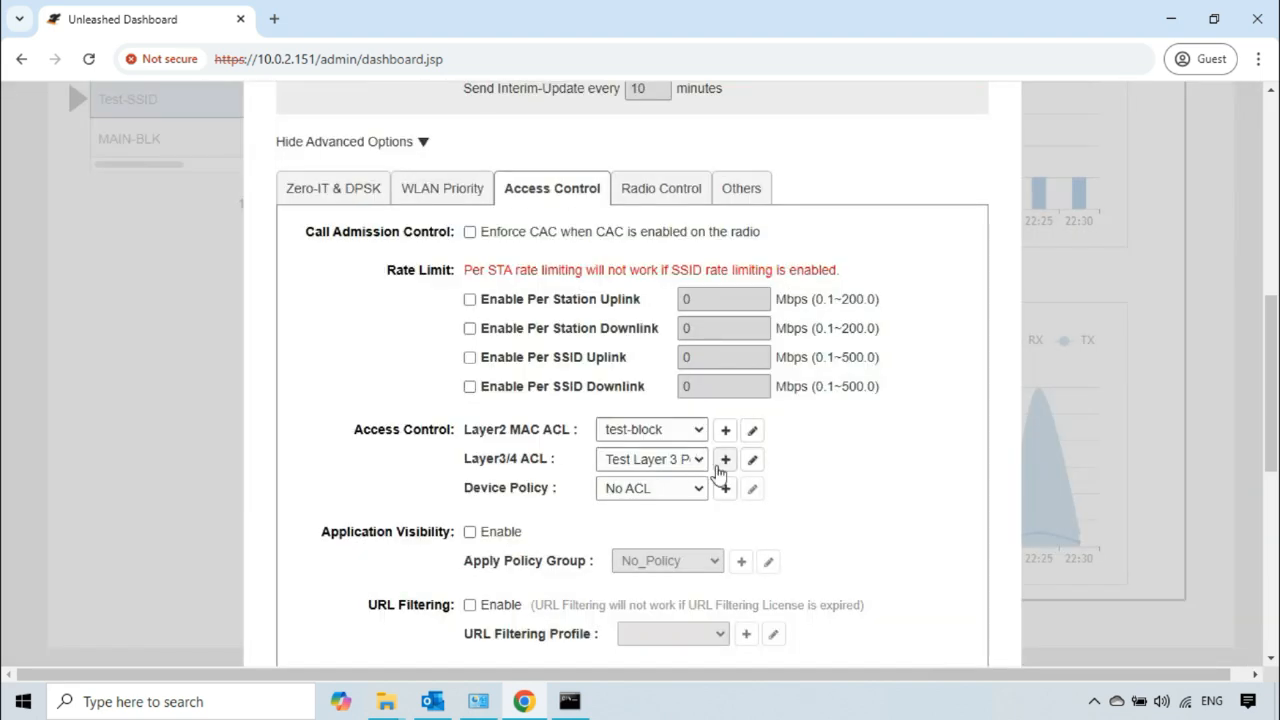
{"action": "scroll", "coordinate": [718, 500], "scroll_direction": "down", "scroll_amount": 1}
{"action": "left_click", "coordinate": [812, 645]}
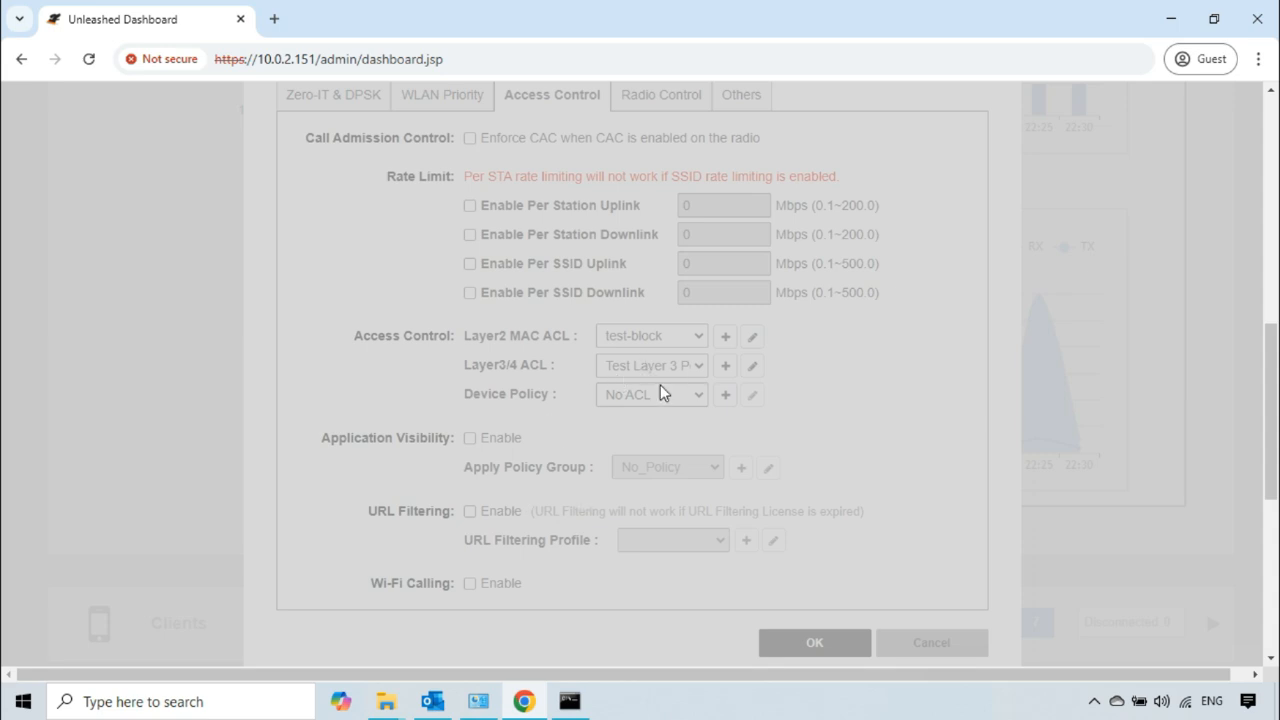
Step: Switch to the Command Prompt and ping 10.0.2.151 to test connectivity
{"action": "left_click", "coordinate": [572, 704]}
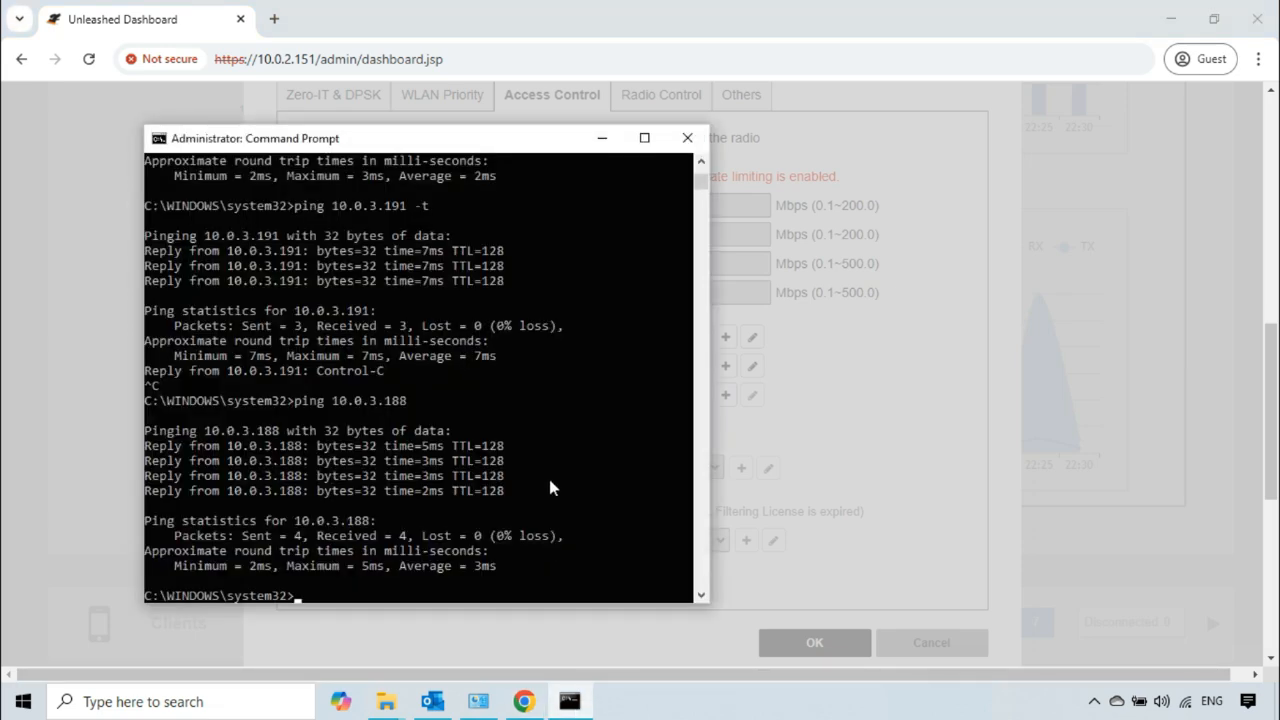
{"action": "key", "text": "Up"}
{"action": "key", "text": "BackSpace"}
{"action": "key", "text": "BackSpace"}
{"action": "key", "text": "BackSpace"}
{"action": "key", "text": "BackSpace"}
{"action": "key", "text": "BackSpace"}
{"action": "type", "text": "2.151"}
{"action": "key", "text": "Return"}
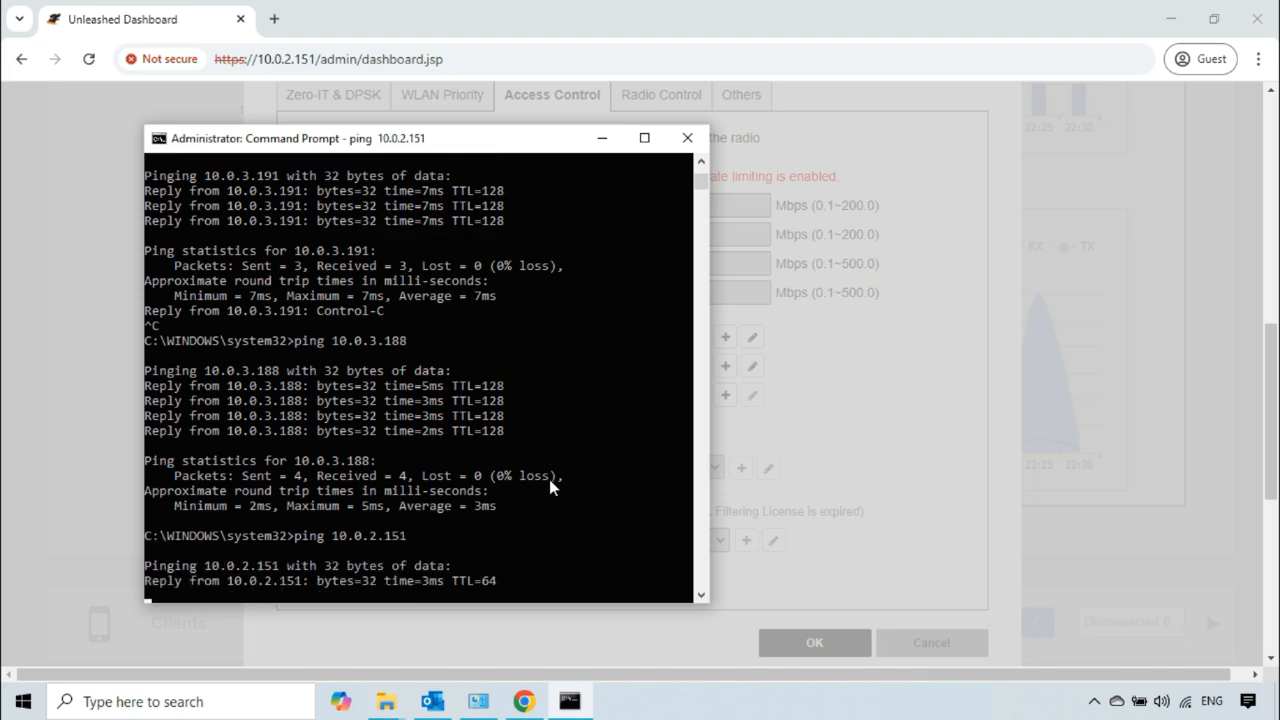
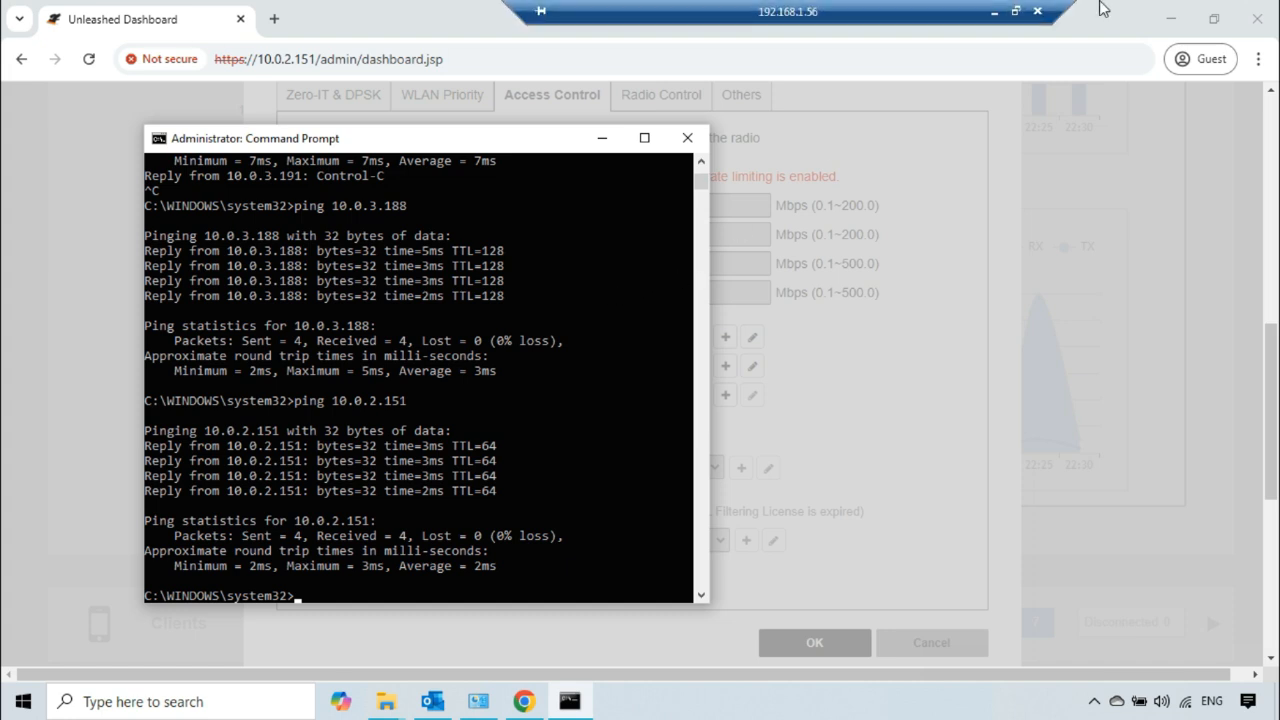
Step: Leave the remote session and, in the local dashboard, delete the Block hTTPS rule from Test Layer 3 Policy
{"action": "left_click", "coordinate": [995, 12]}
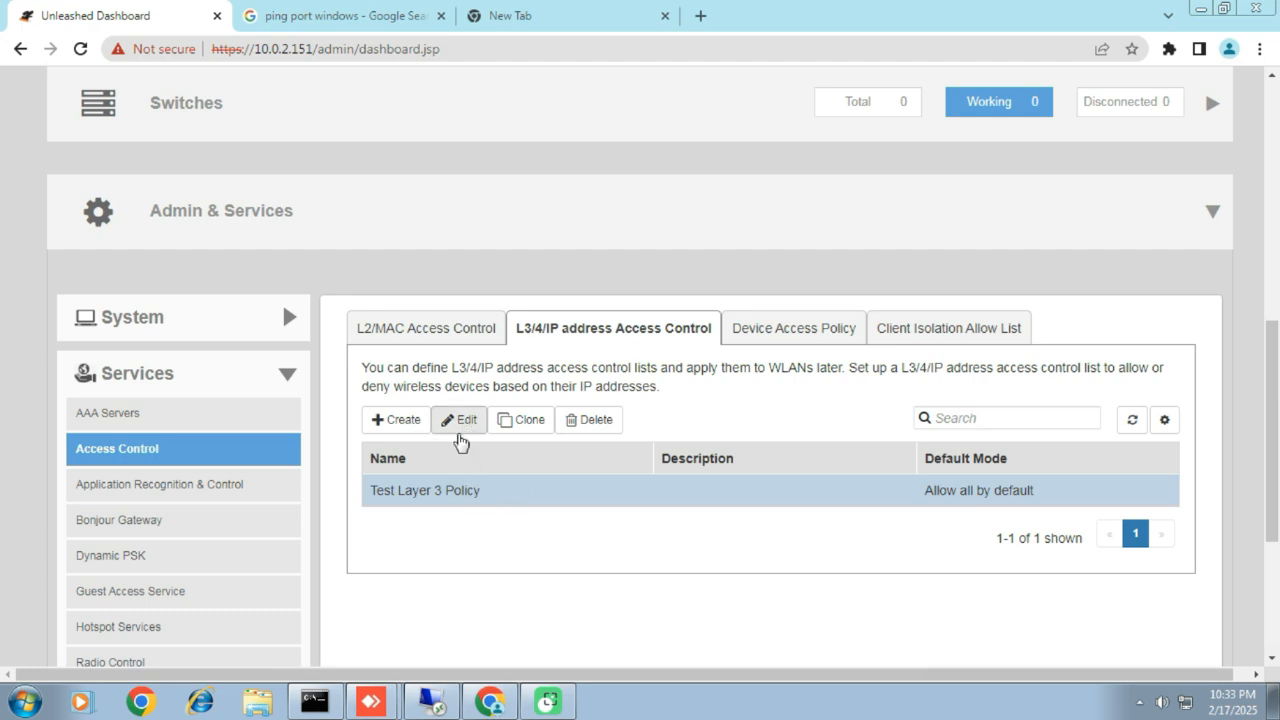
{"action": "left_click", "coordinate": [470, 333]}
{"action": "left_click", "coordinate": [557, 332]}
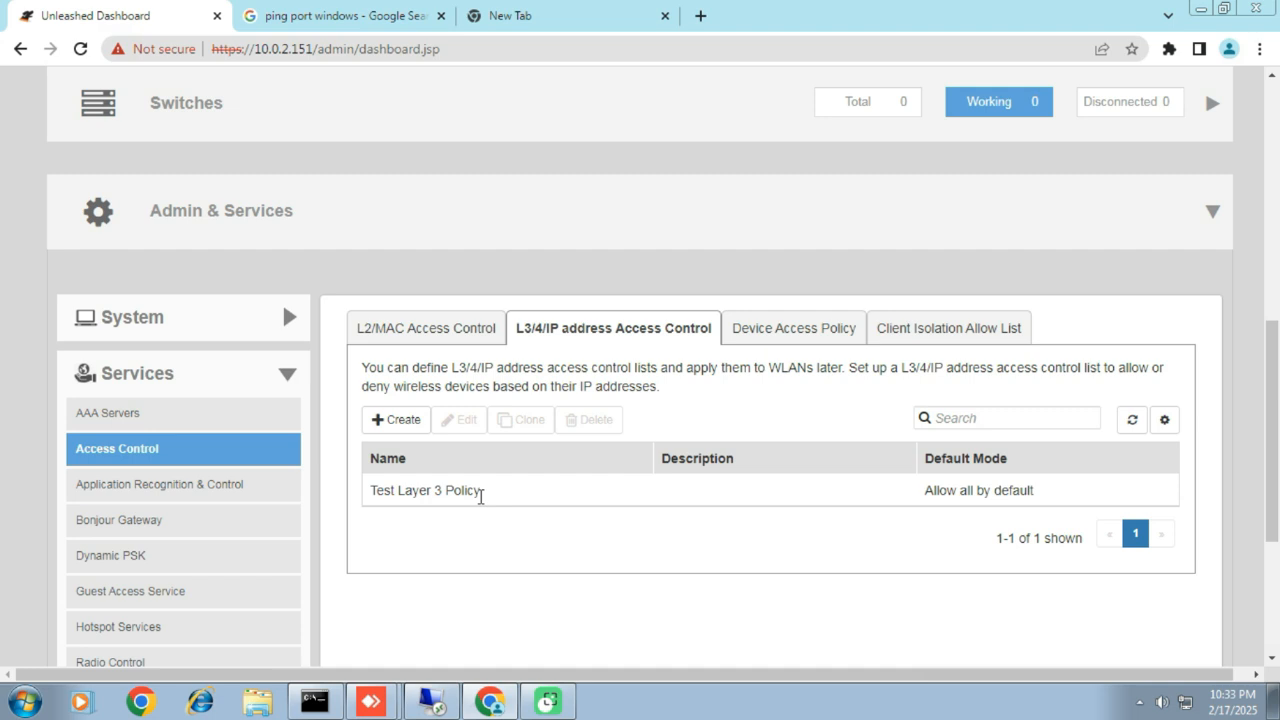
{"action": "left_click", "coordinate": [456, 494]}
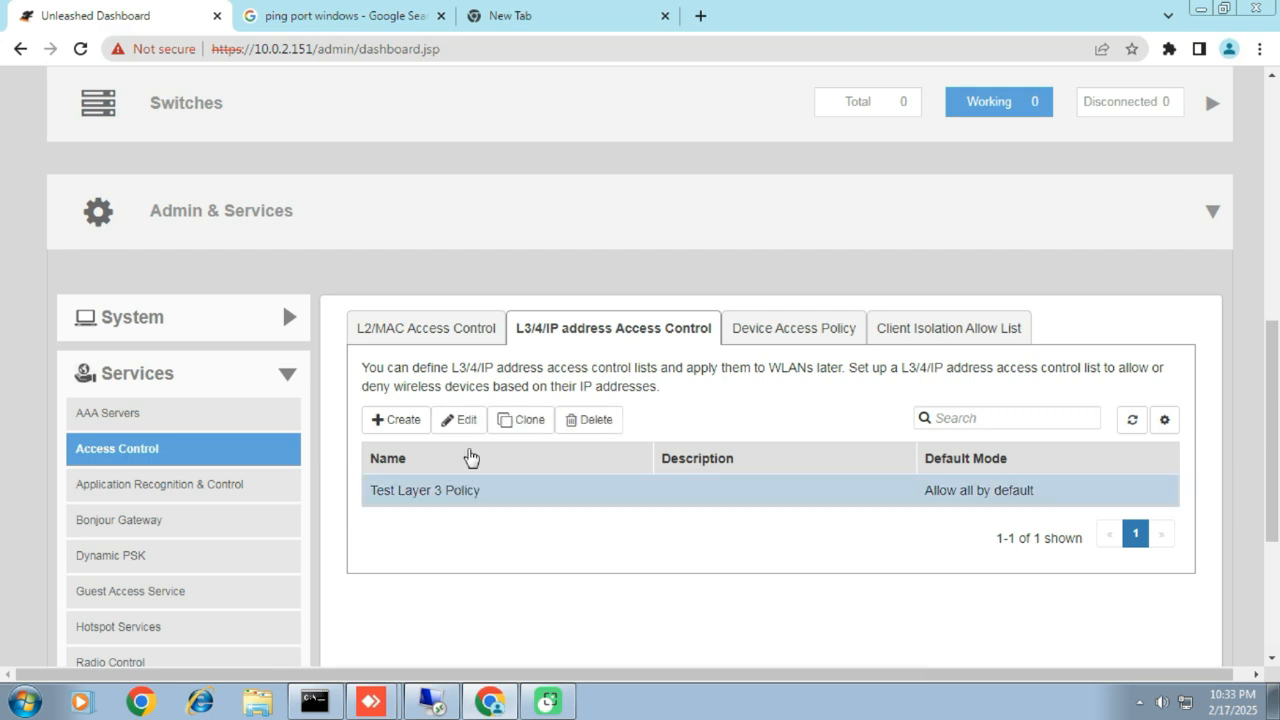
{"action": "left_click", "coordinate": [463, 421]}
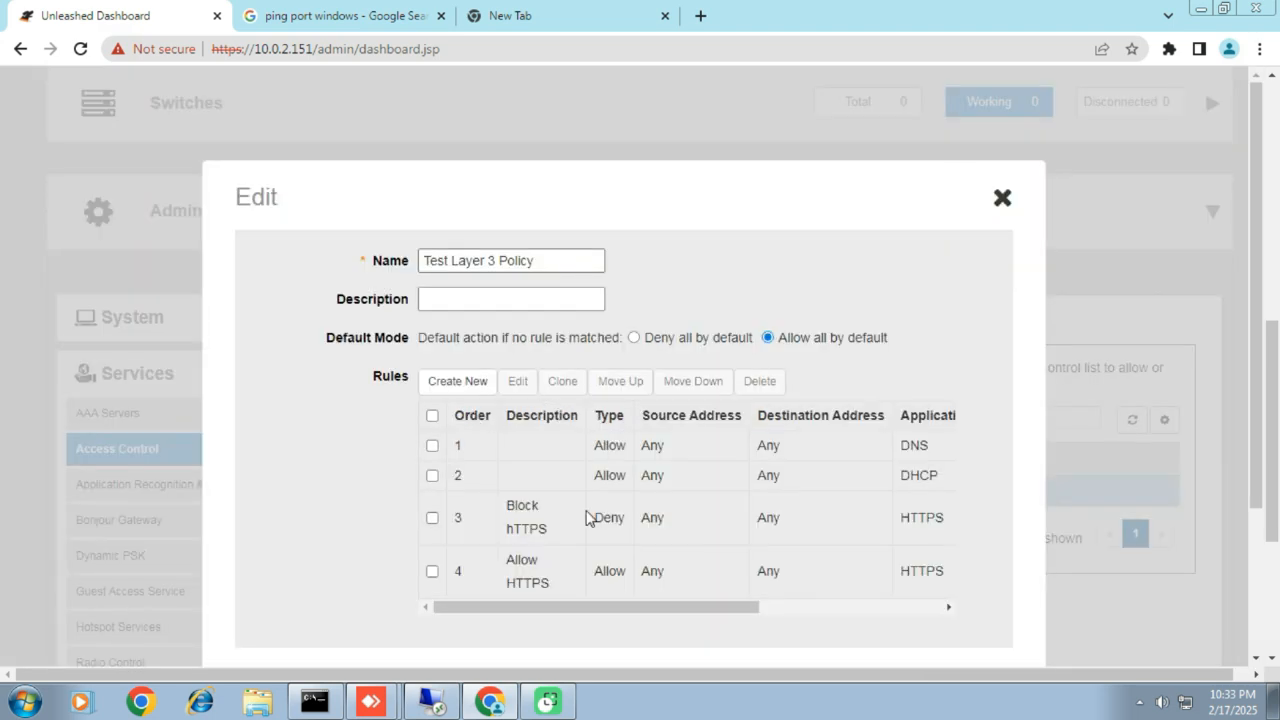
{"action": "left_click", "coordinate": [432, 518]}
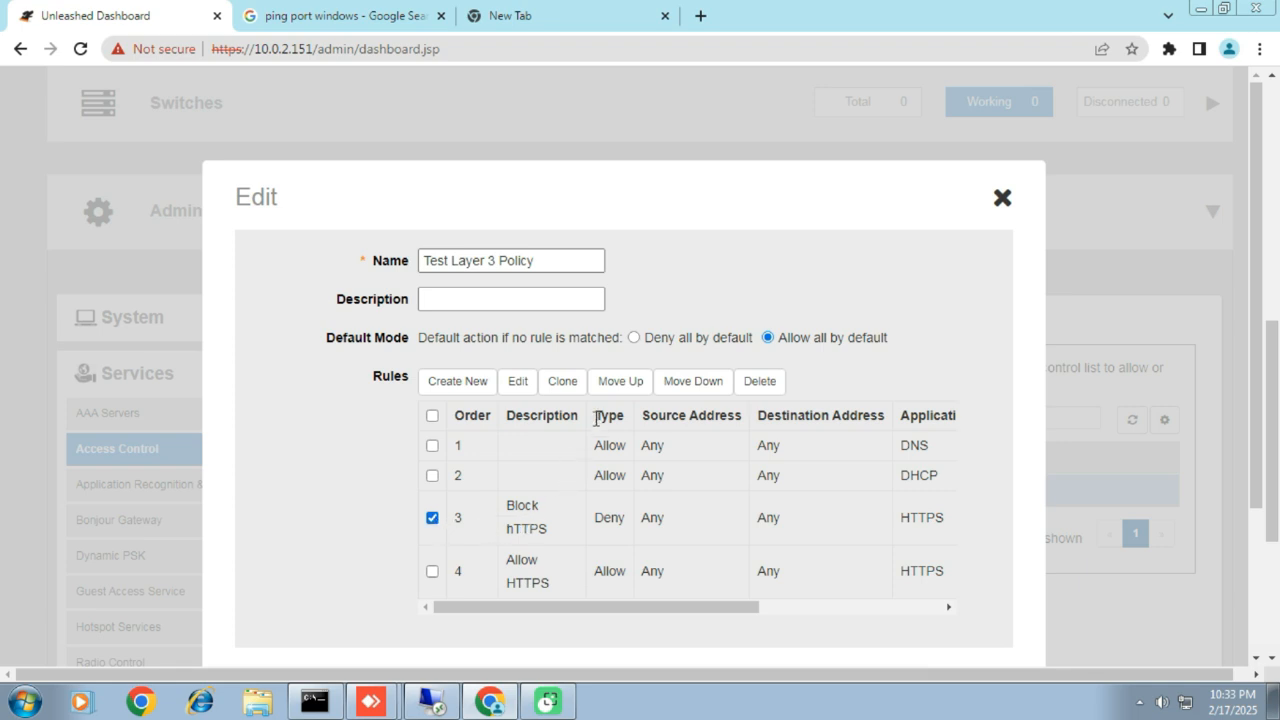
{"action": "left_click", "coordinate": [772, 388]}
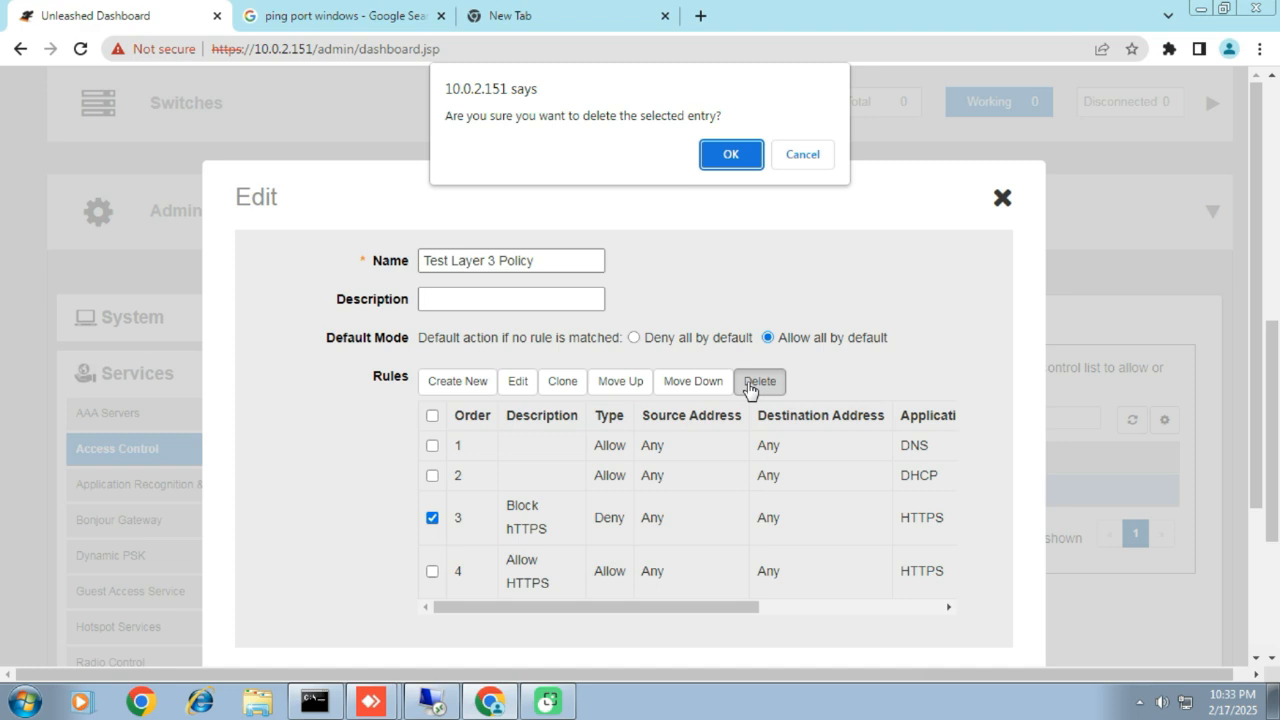
{"action": "left_click", "coordinate": [729, 158]}
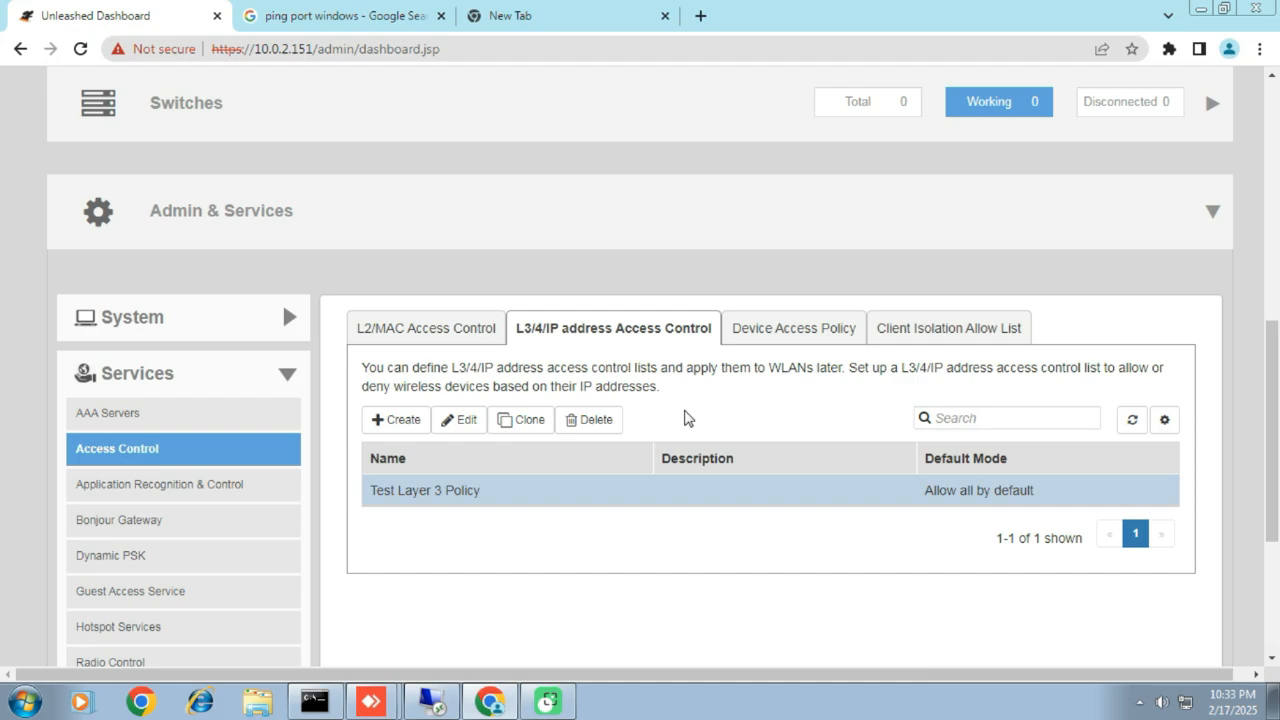
Step: Return to the remote desktop session and reload the Unleashed dashboard in its browser
{"action": "left_click", "coordinate": [448, 697]}
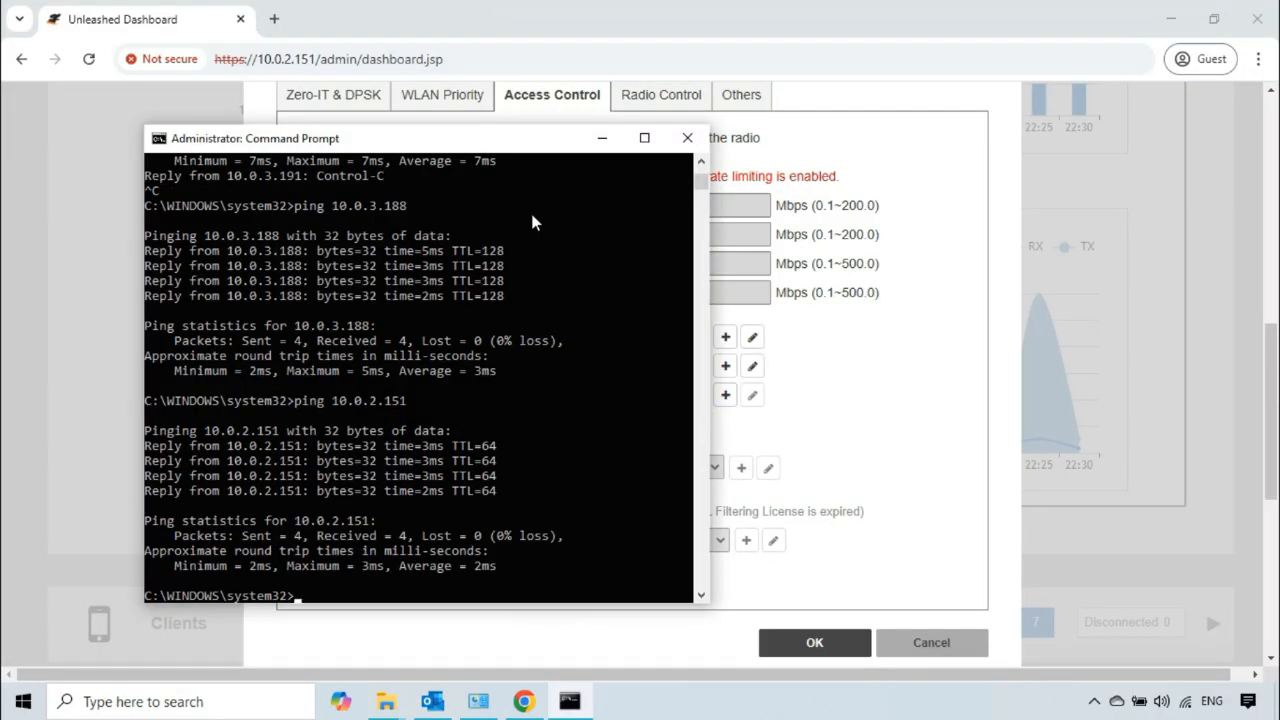
{"action": "left_click", "coordinate": [313, 23]}
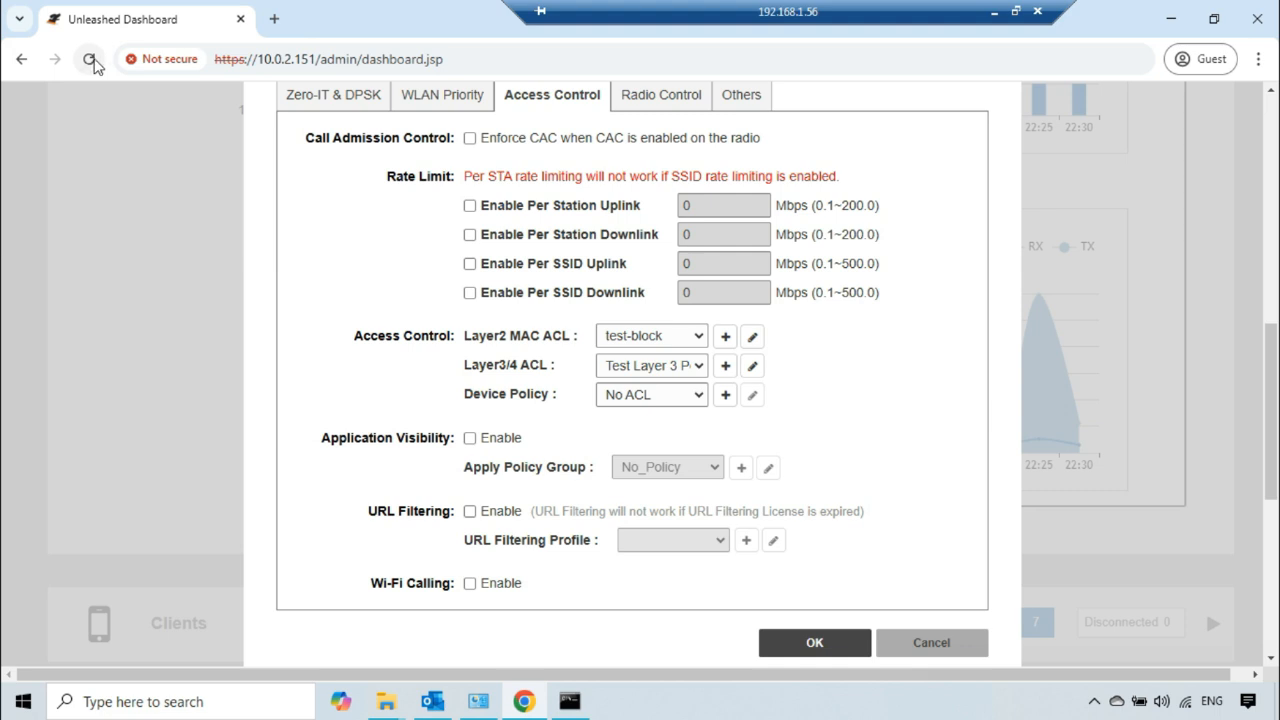
{"action": "left_click", "coordinate": [88, 59]}
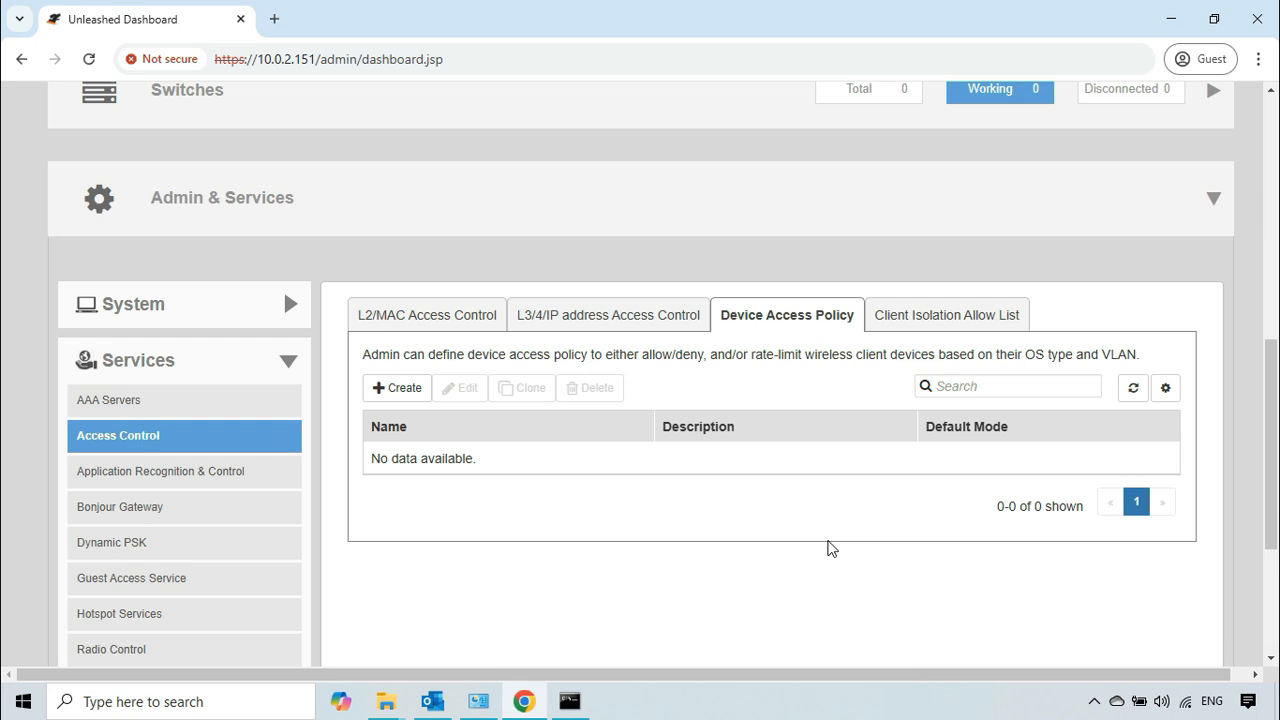
Step: Read the Device Access Policy description, covering allow/deny and rate limiting of wireless clients by OS type and VLAN
{"action": "left_click", "coordinate": [745, 316]}
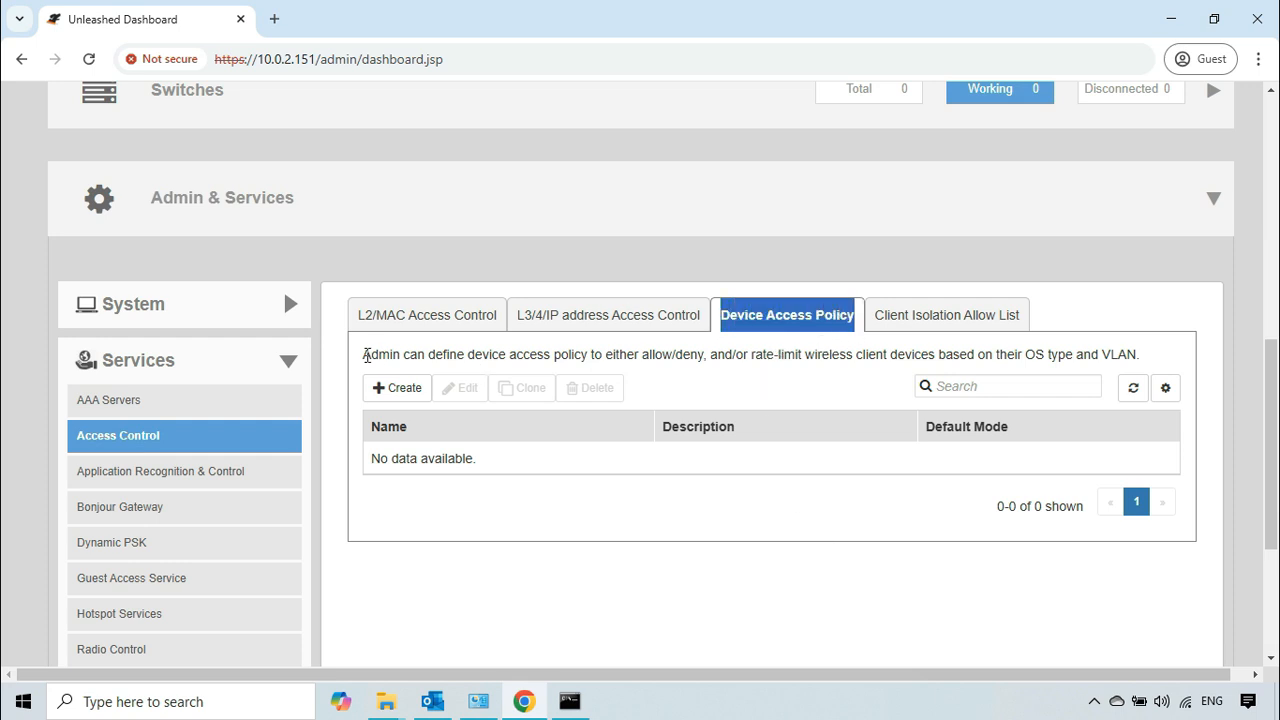
{"action": "left_click_drag", "start_coordinate": [360, 354], "coordinate": [707, 362]}
{"action": "left_click", "coordinate": [715, 358]}
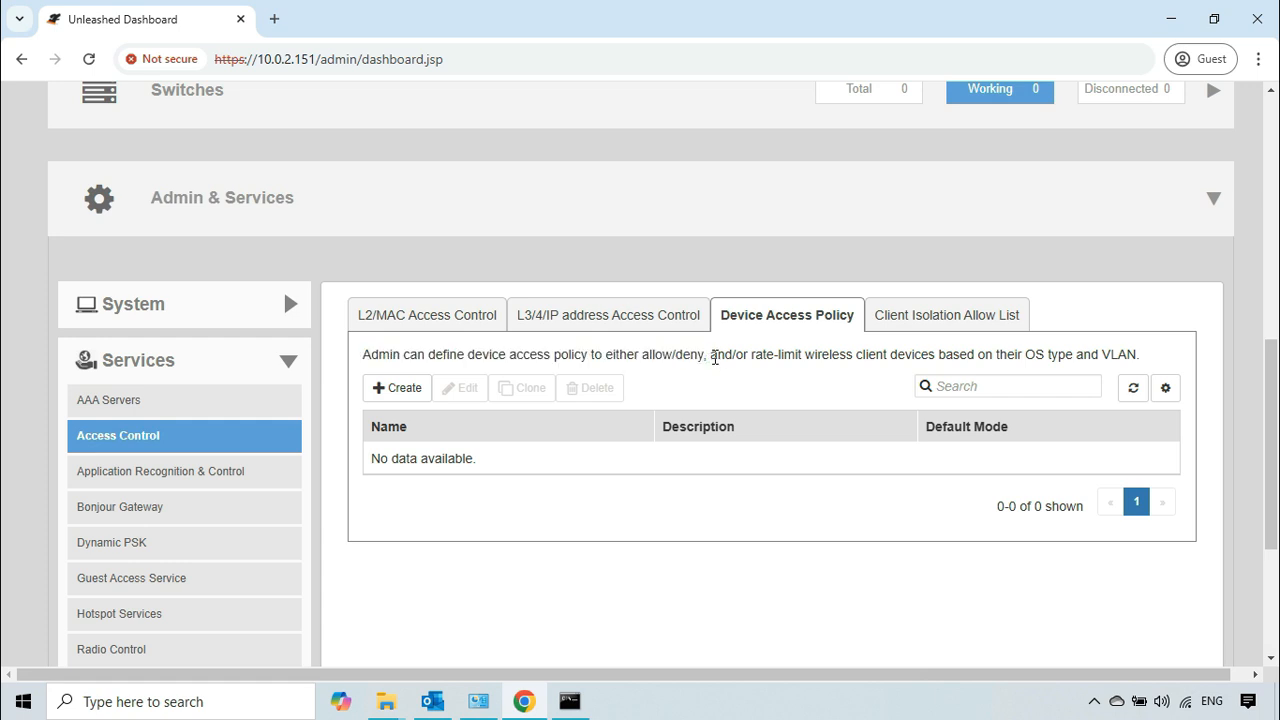
{"action": "left_click_drag", "start_coordinate": [715, 358], "coordinate": [940, 370]}
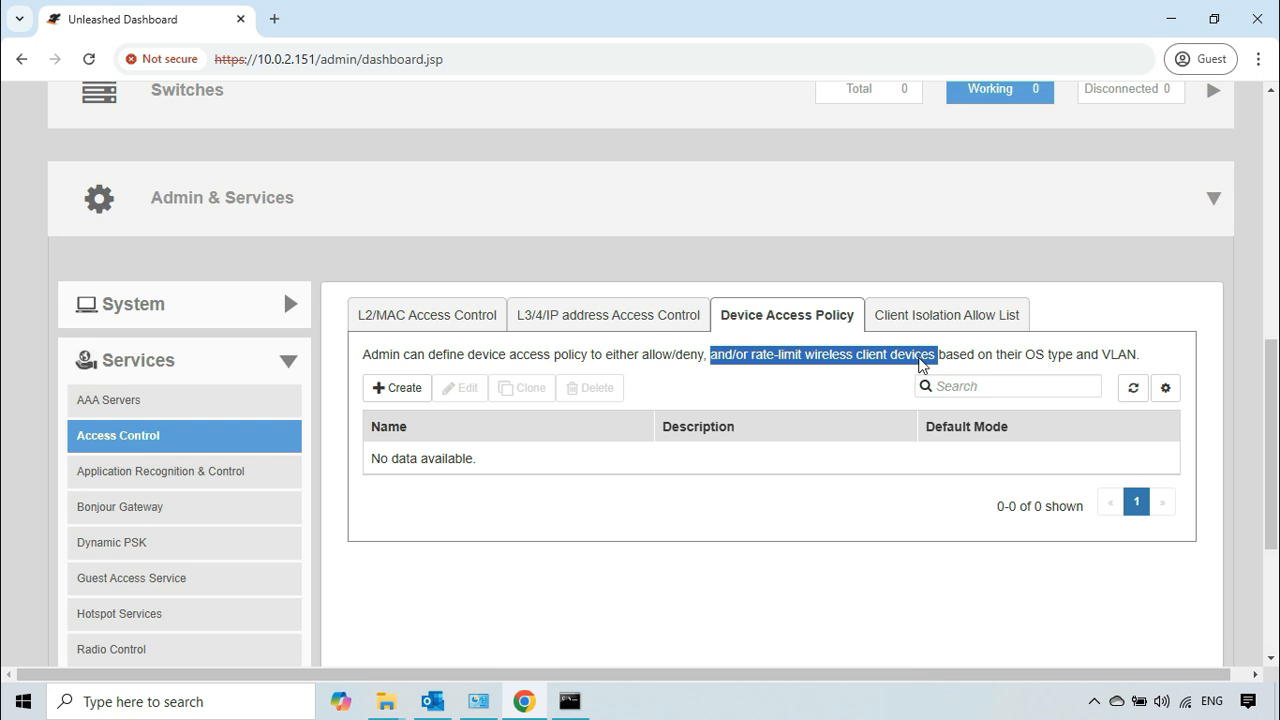
{"action": "left_click", "coordinate": [940, 354]}
{"action": "left_click_drag", "start_coordinate": [938, 354], "coordinate": [1150, 362]}
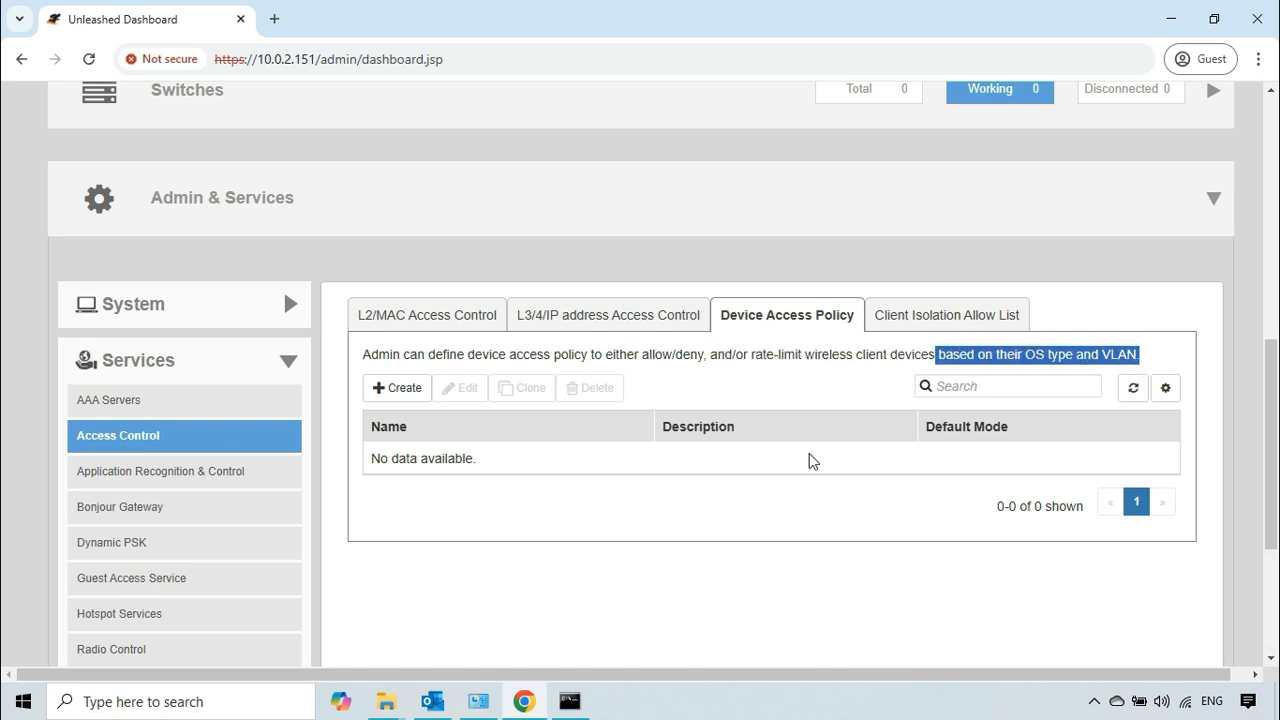
{"action": "left_click", "coordinate": [770, 510]}
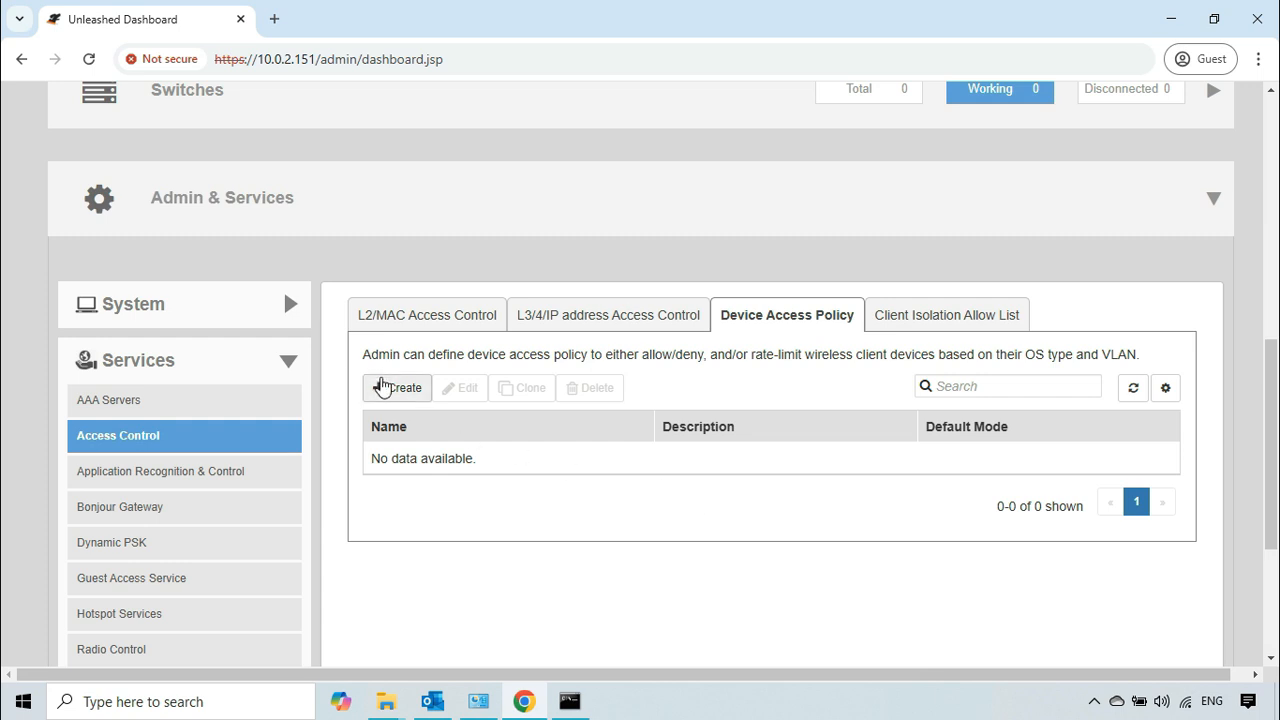
Step: Start a new device access policy named "Windows machines"
{"action": "left_click", "coordinate": [397, 392]}
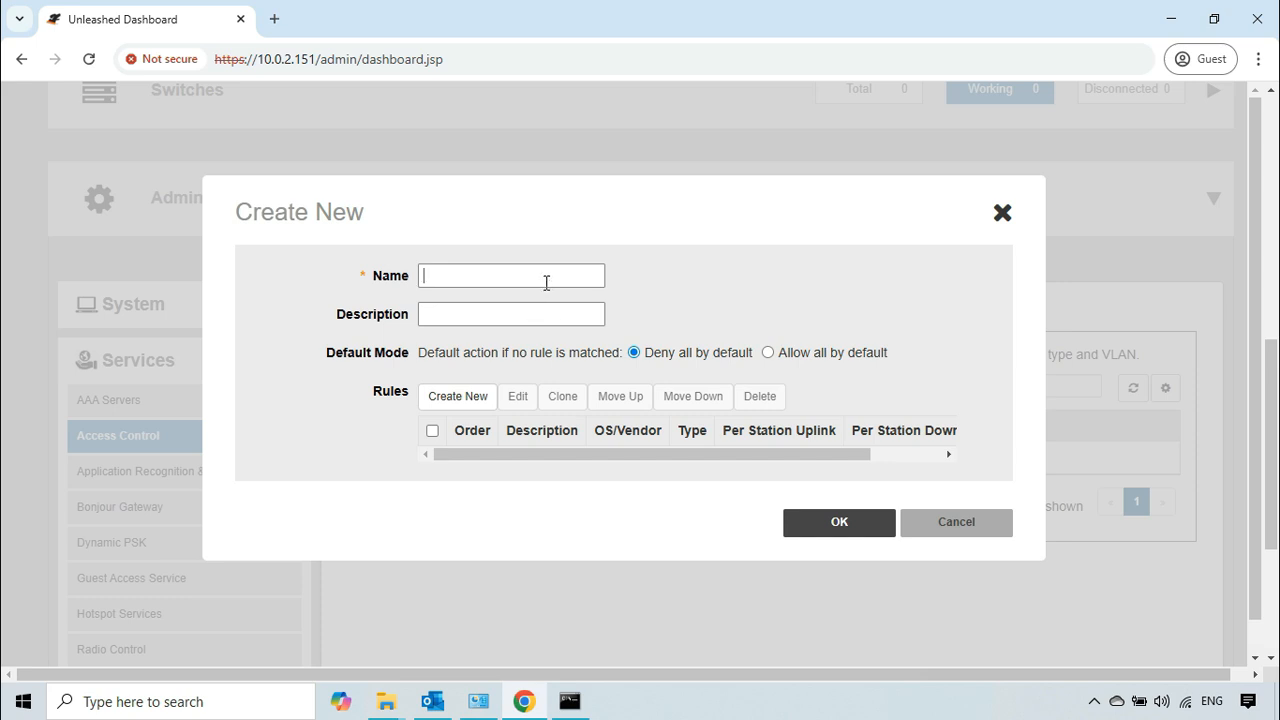
{"action": "type", "text": "Windows machines"}
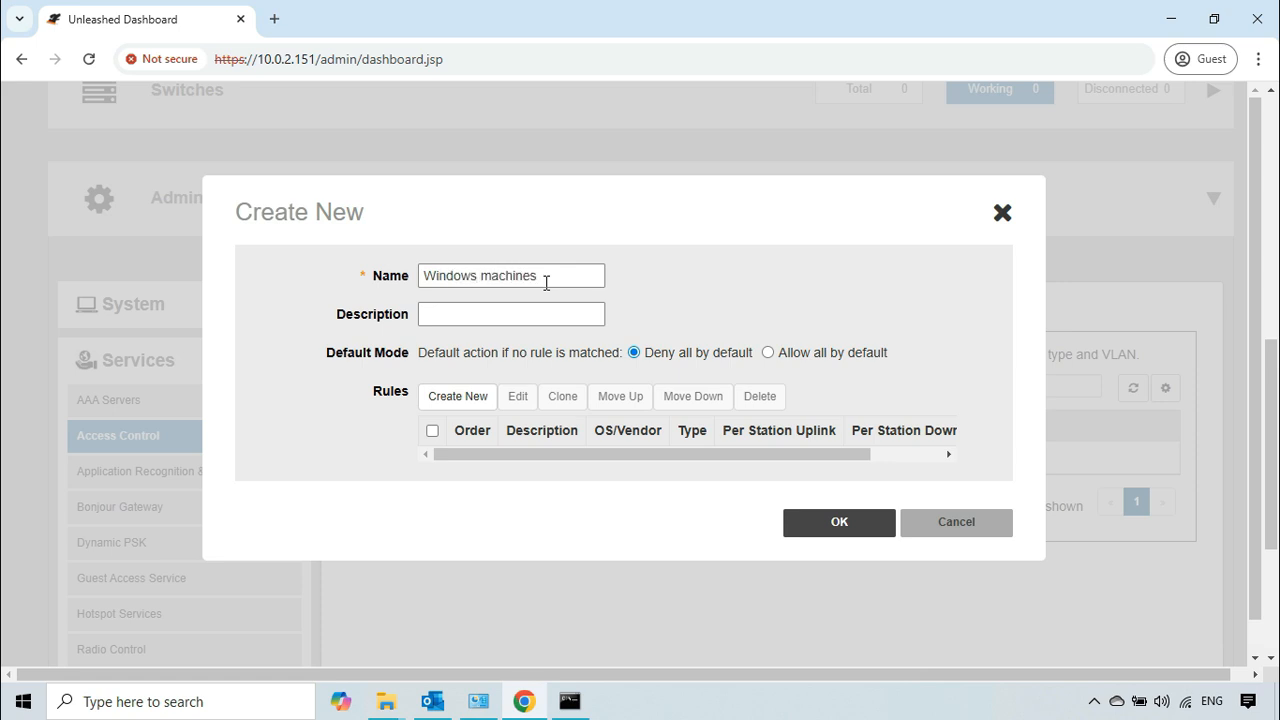
{"action": "left_click", "coordinate": [425, 312]}
Step: Review both default mode options, set the policy to Deny all by default, and save it without any rules
{"action": "left_click_drag", "start_coordinate": [328, 352], "coordinate": [619, 353]}
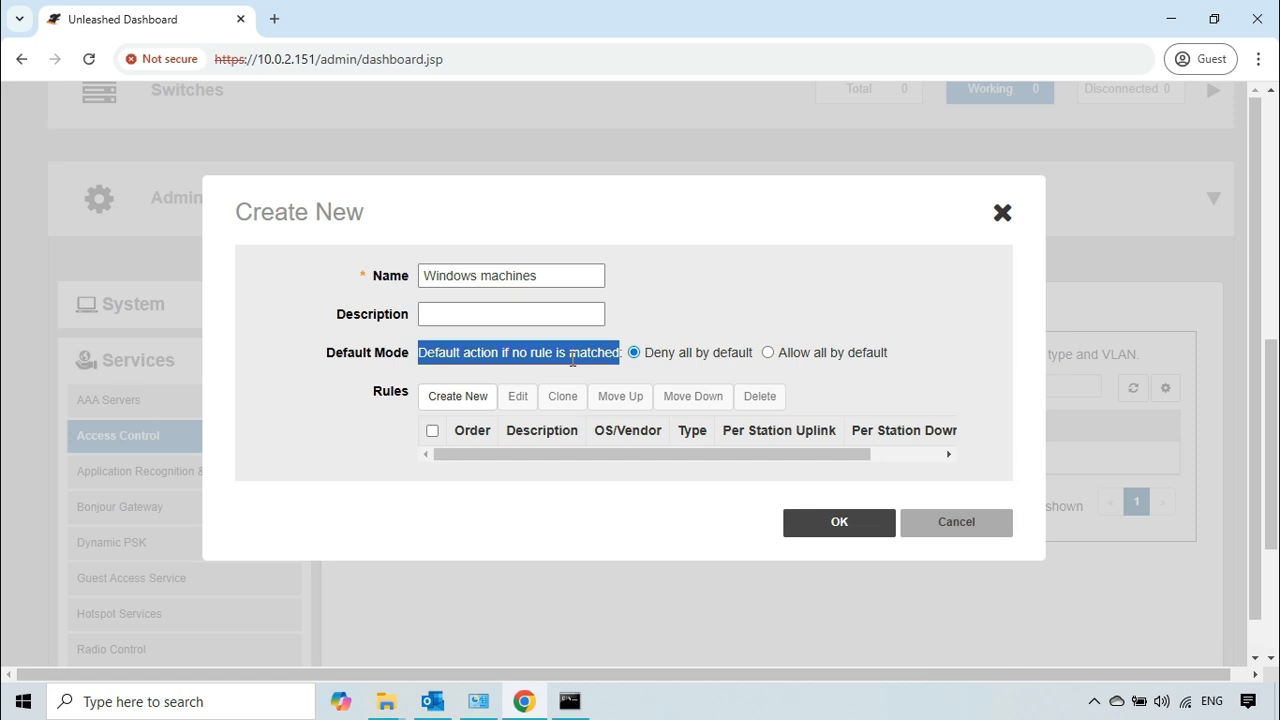
{"action": "left_click", "coordinate": [655, 364]}
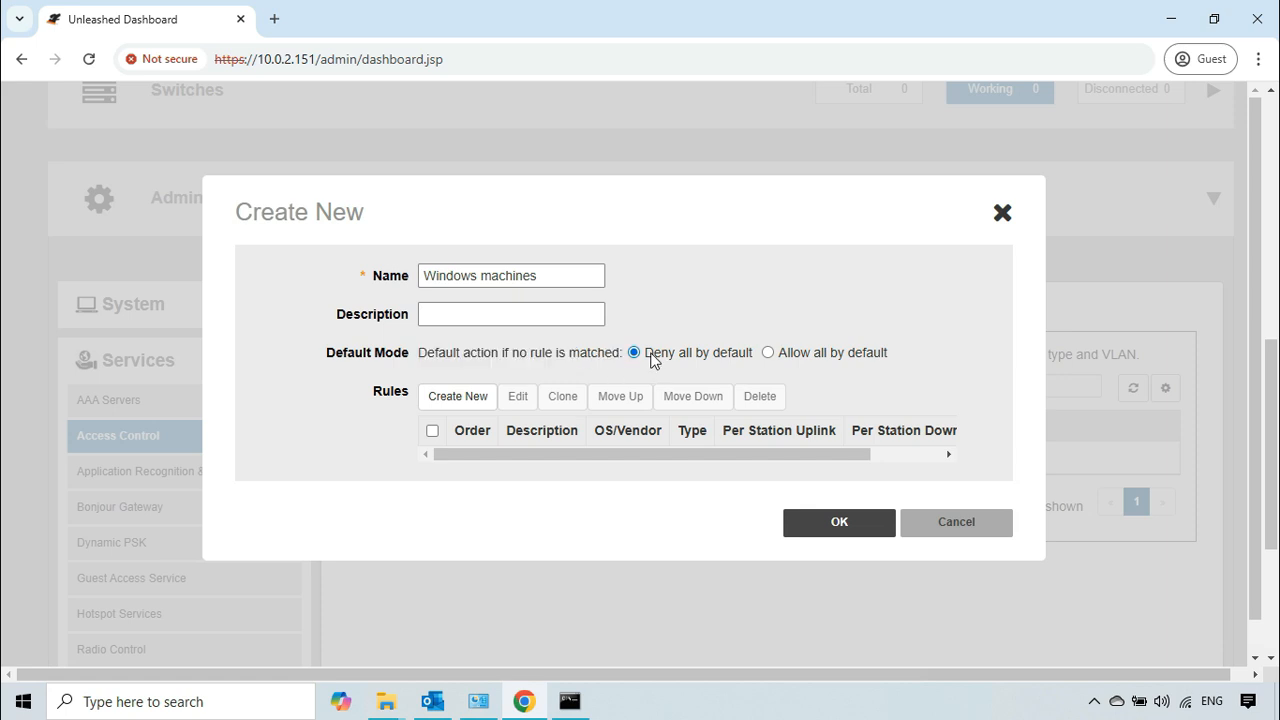
{"action": "double_click", "coordinate": [650, 358]}
{"action": "left_click_drag", "start_coordinate": [701, 360], "coordinate": [756, 358]}
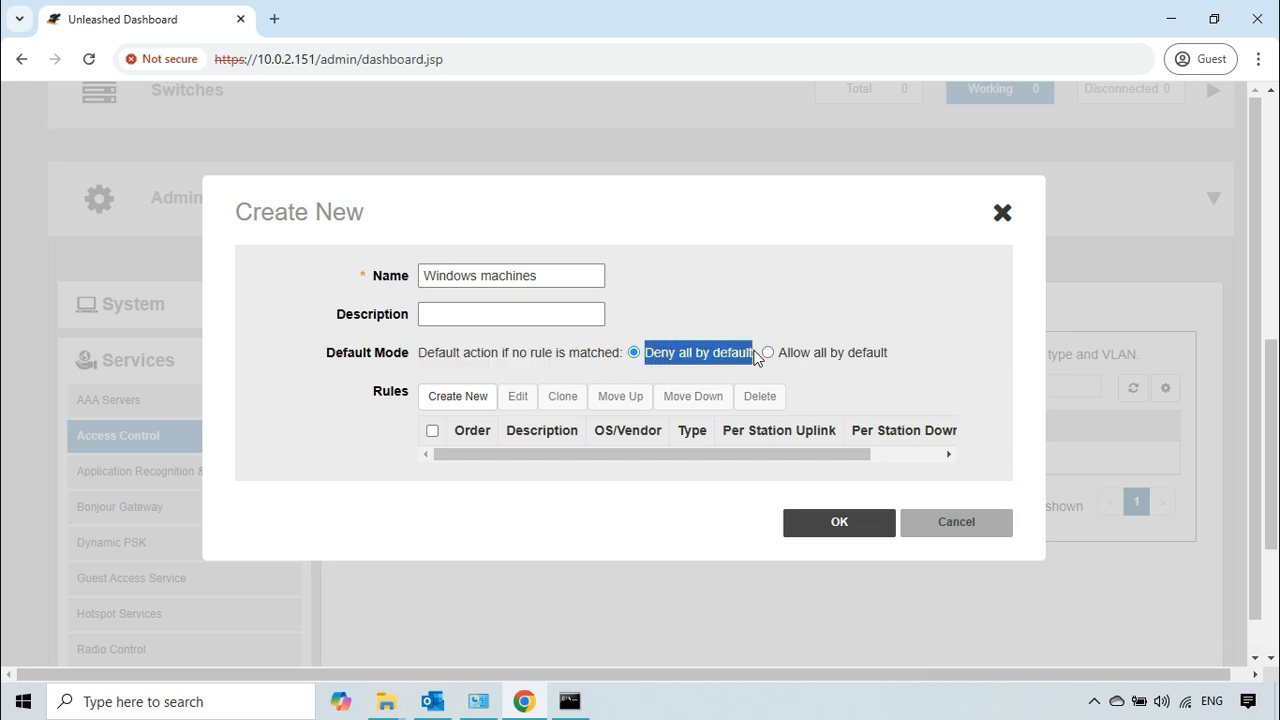
{"action": "left_click", "coordinate": [729, 357]}
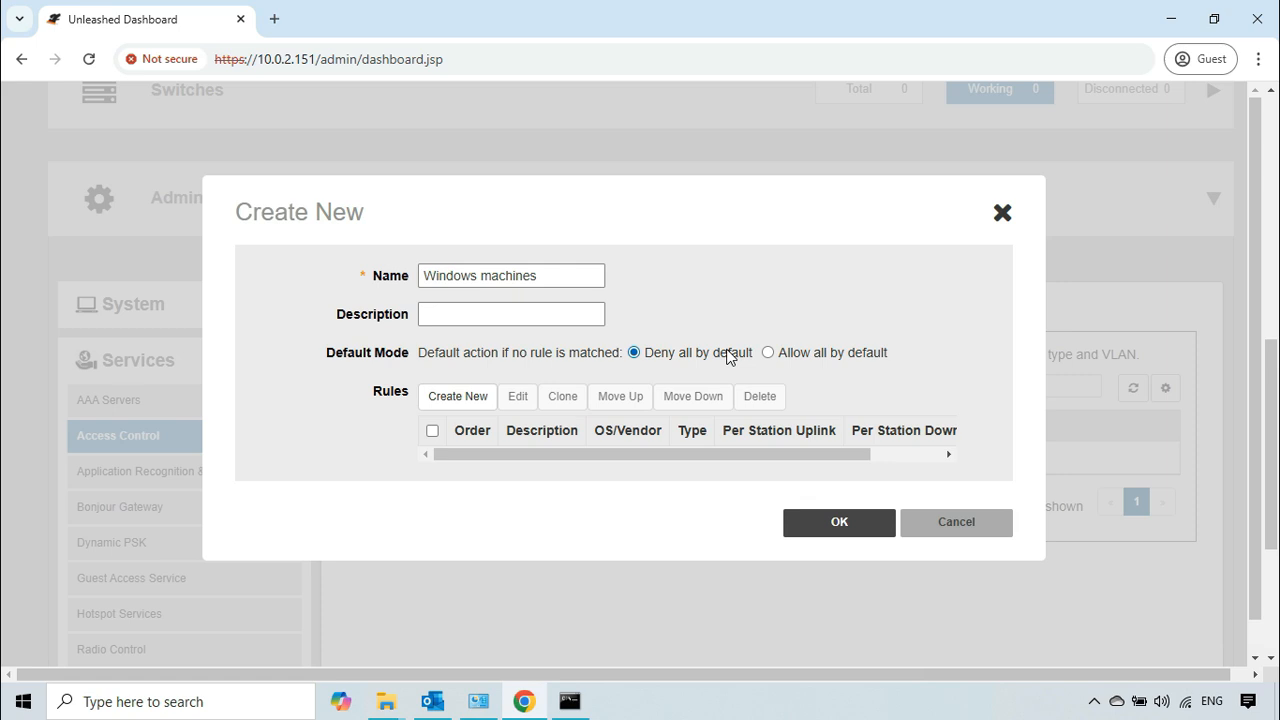
{"action": "left_click", "coordinate": [784, 357]}
{"action": "left_click_drag", "start_coordinate": [780, 357], "coordinate": [858, 357]}
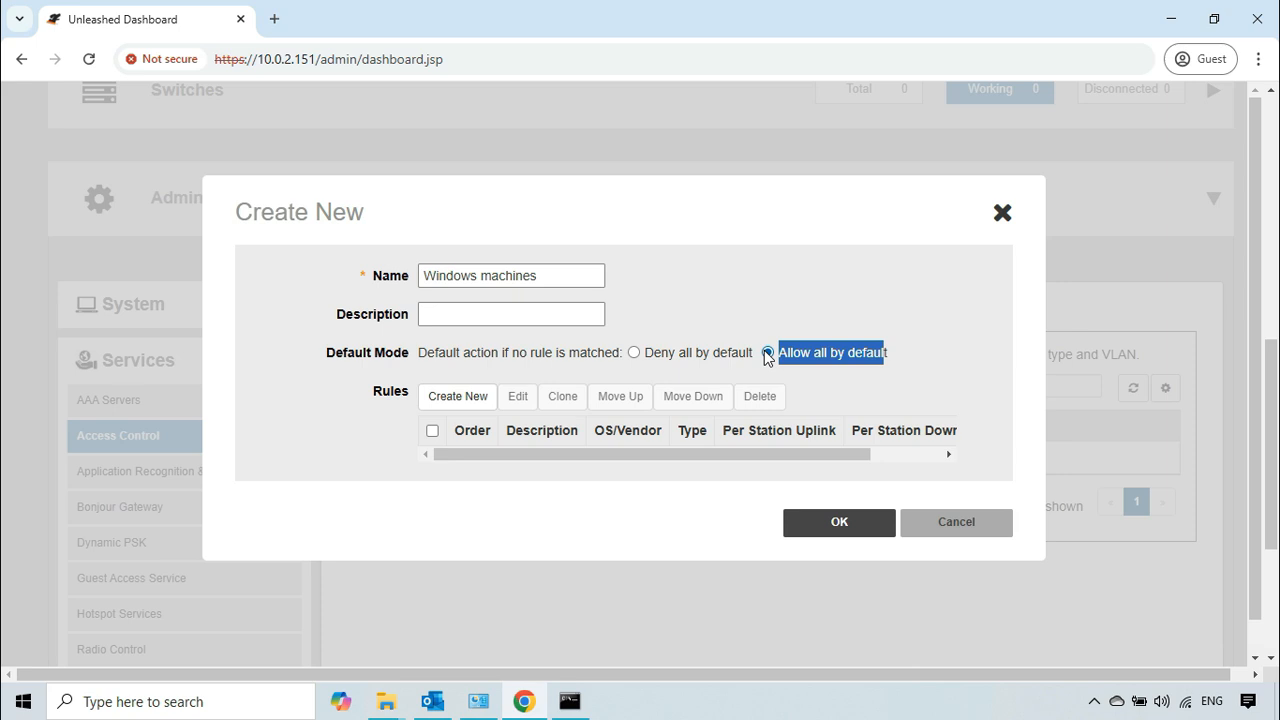
{"action": "left_click", "coordinate": [635, 353]}
{"action": "left_click", "coordinate": [669, 328]}
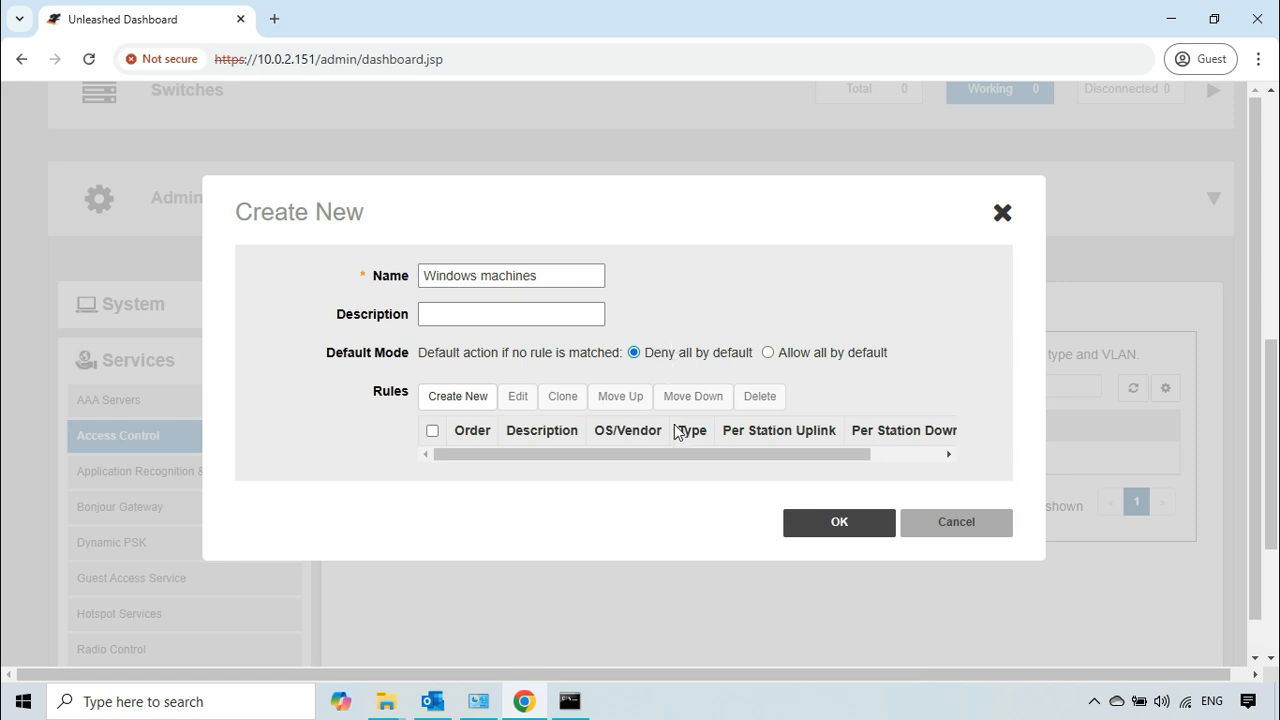
{"action": "left_click", "coordinate": [825, 530]}
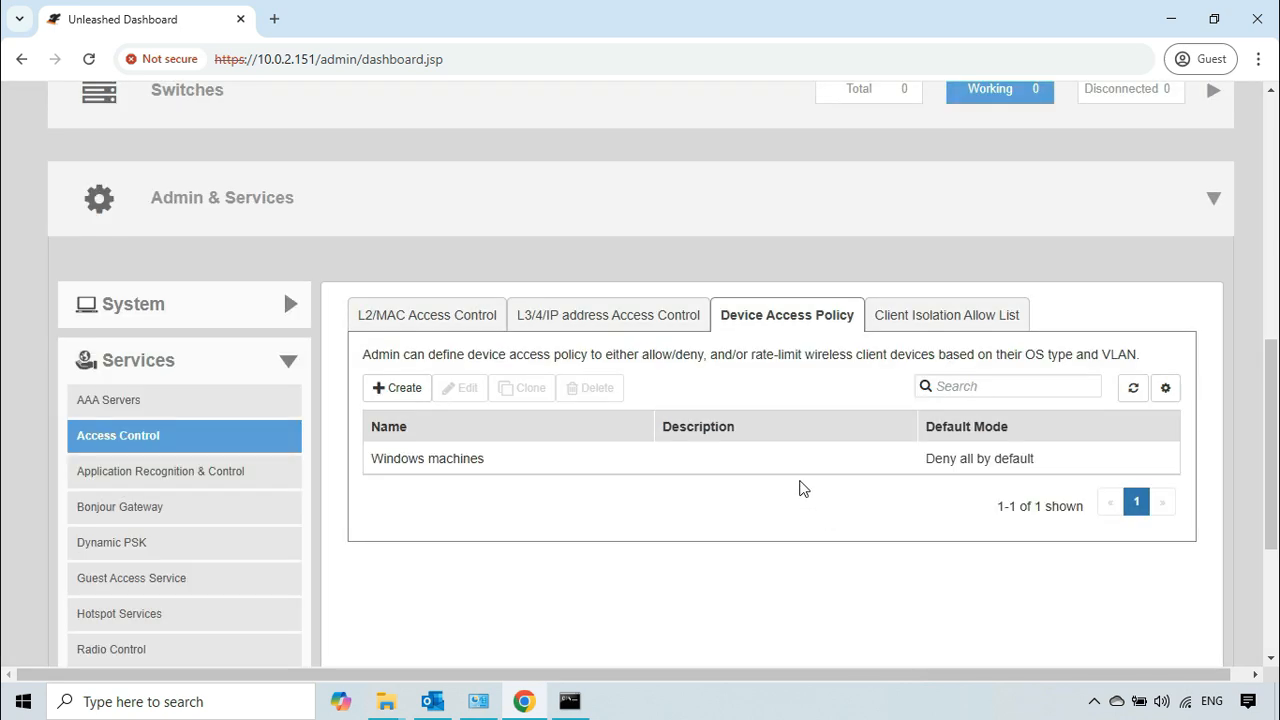
Step: Expand the Wi-Fi Networks section and set its display mode to Table
{"action": "scroll", "coordinate": [770, 492], "scroll_direction": "up", "scroll_amount": 6}
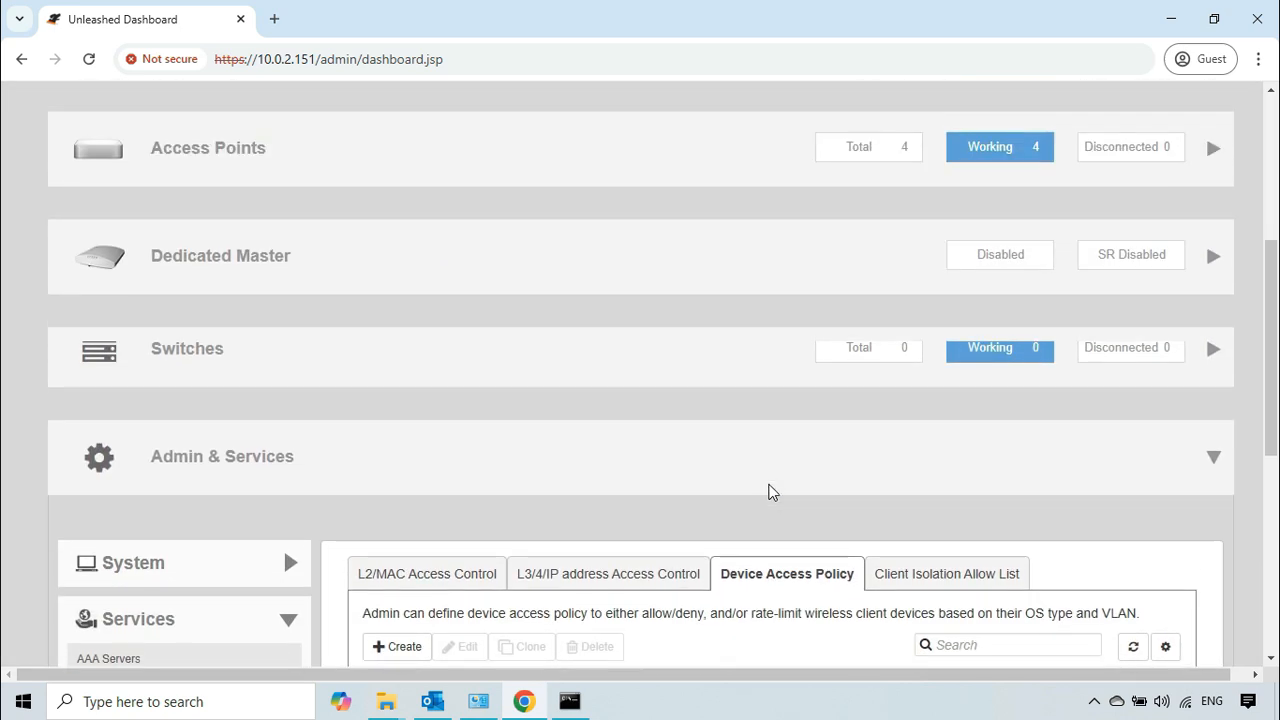
{"action": "scroll", "coordinate": [744, 471], "scroll_direction": "up", "scroll_amount": 1}
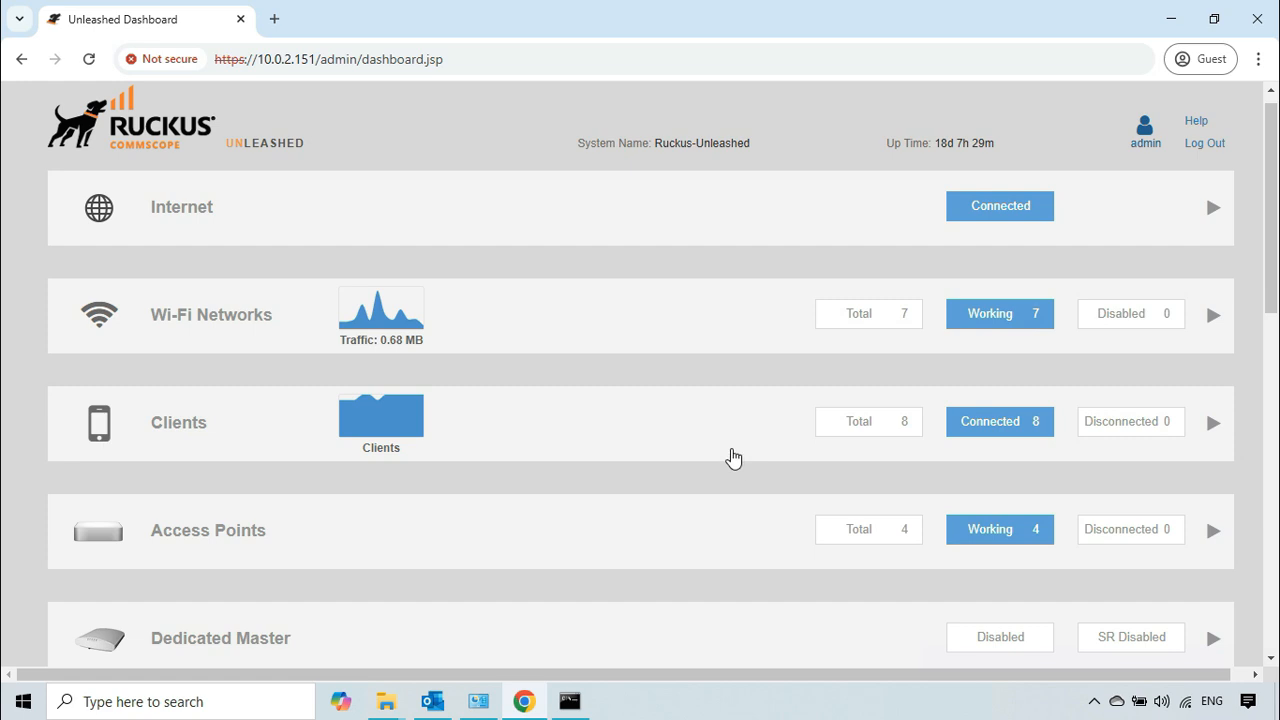
{"action": "left_click", "coordinate": [670, 330]}
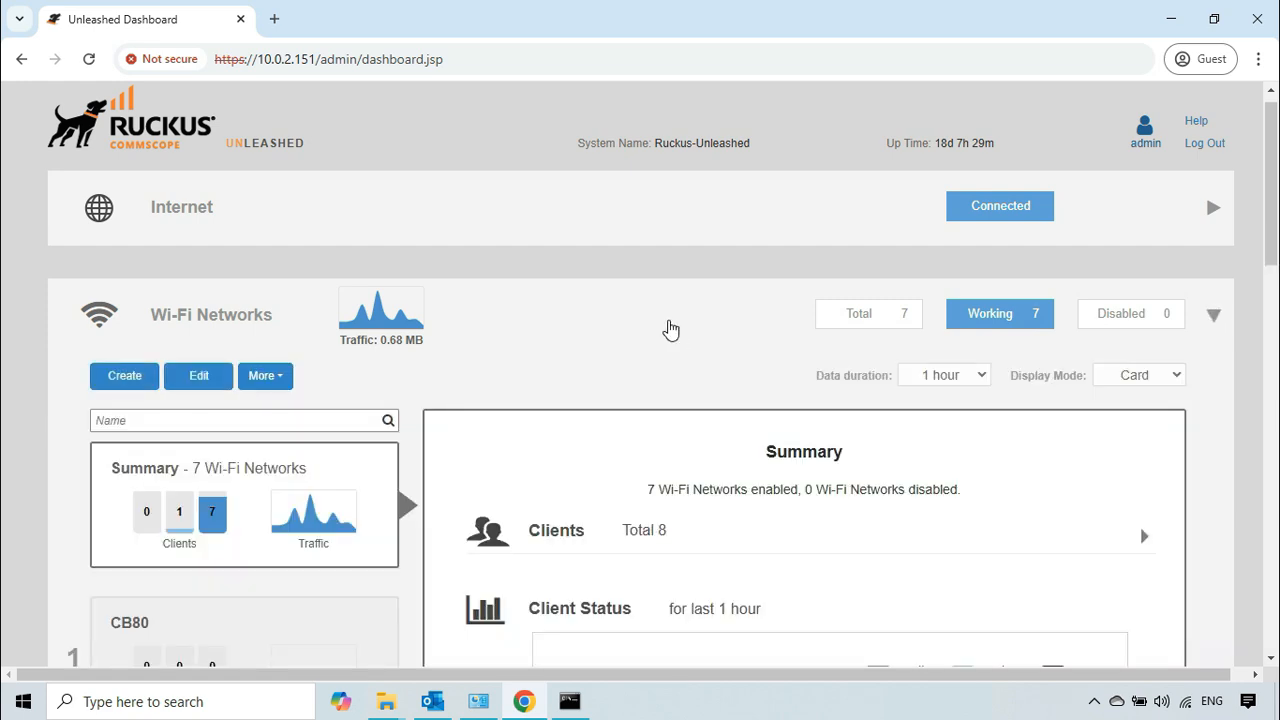
{"action": "left_click", "coordinate": [1176, 377]}
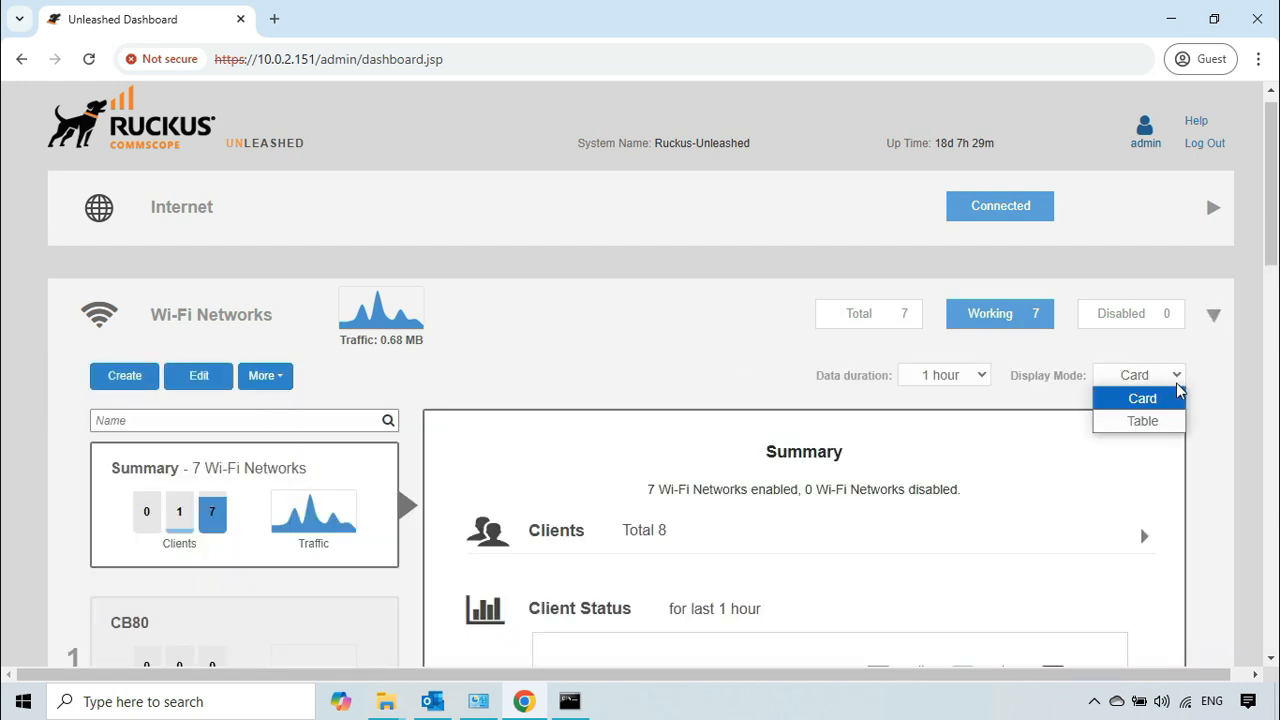
{"action": "left_click", "coordinate": [1166, 418]}
{"action": "scroll", "coordinate": [716, 494], "scroll_direction": "down", "scroll_amount": 2}
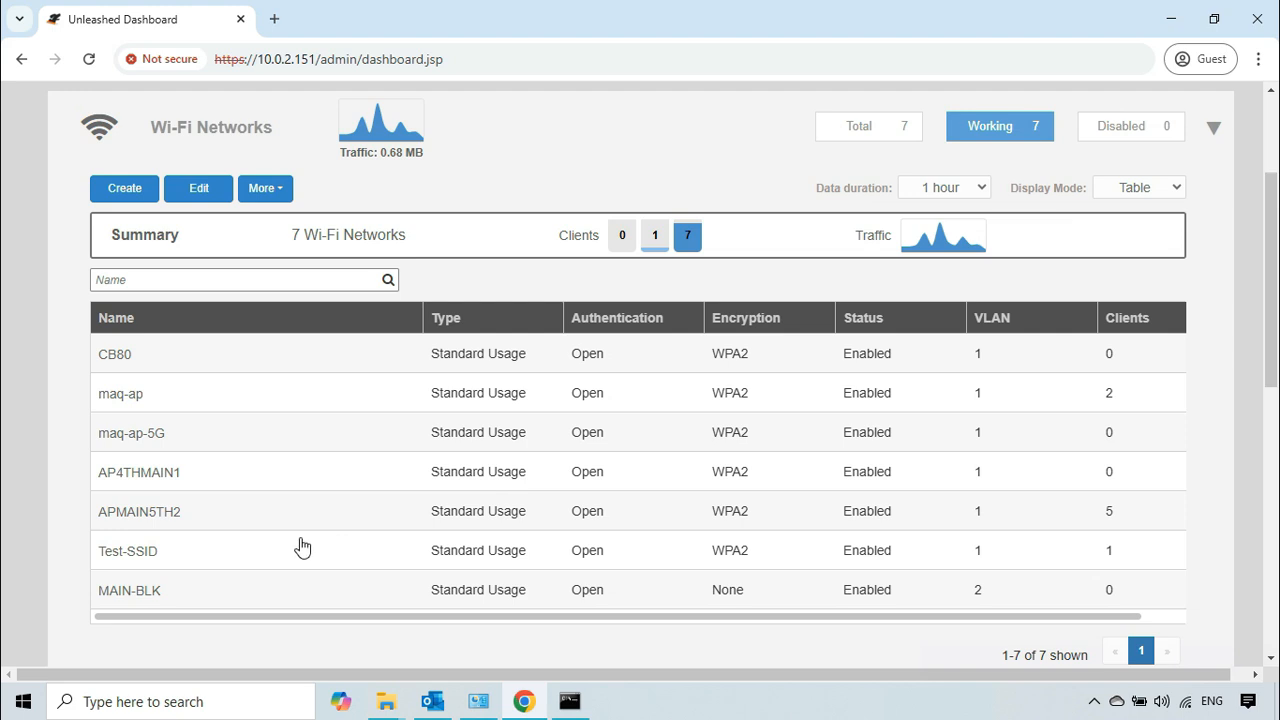
Step: Open Test-SSID for editing and show the Layer2 MAC ACL, Layer3/4 ACL and Device Policy settings in its advanced access control options
{"action": "left_click", "coordinate": [243, 556]}
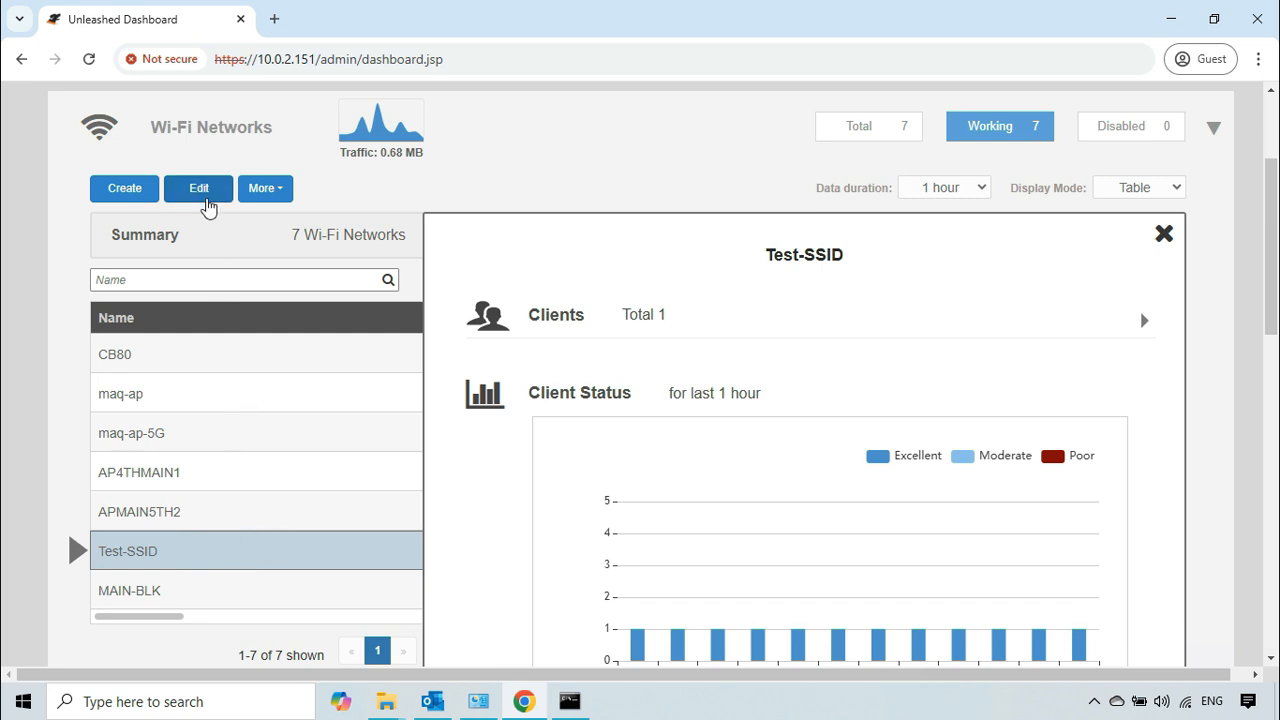
{"action": "left_click", "coordinate": [203, 193]}
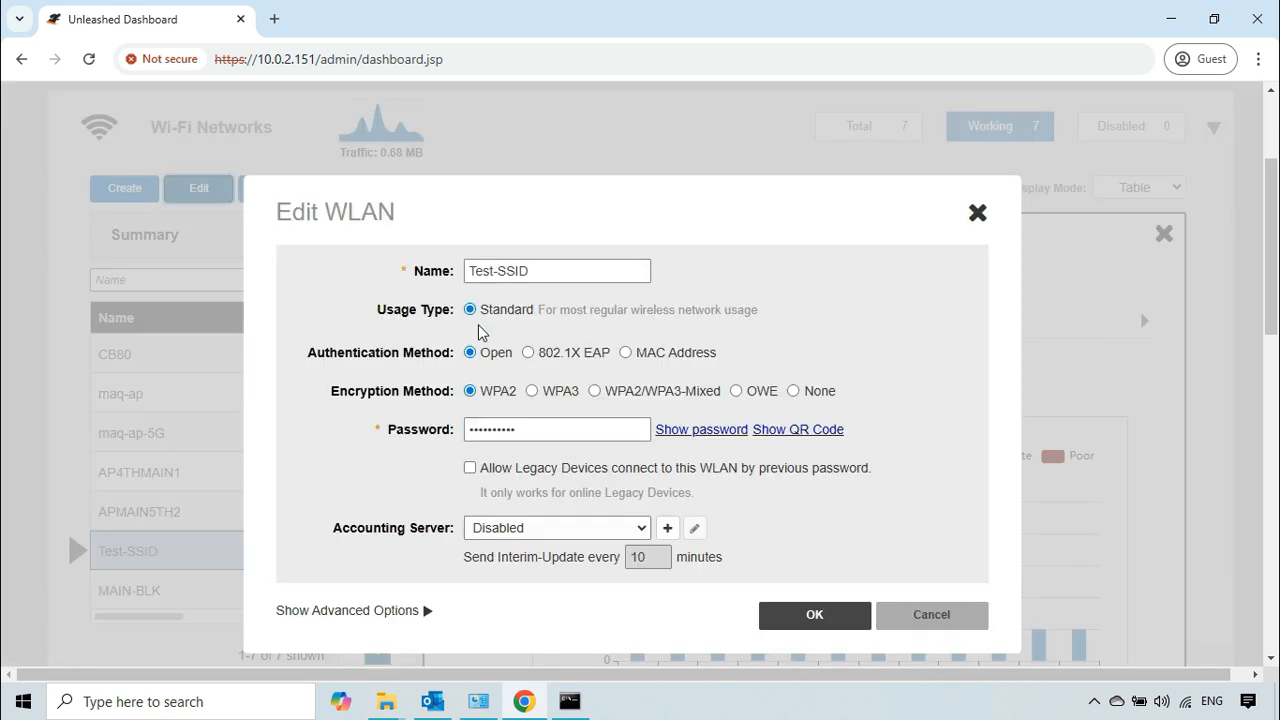
{"action": "left_click", "coordinate": [395, 612]}
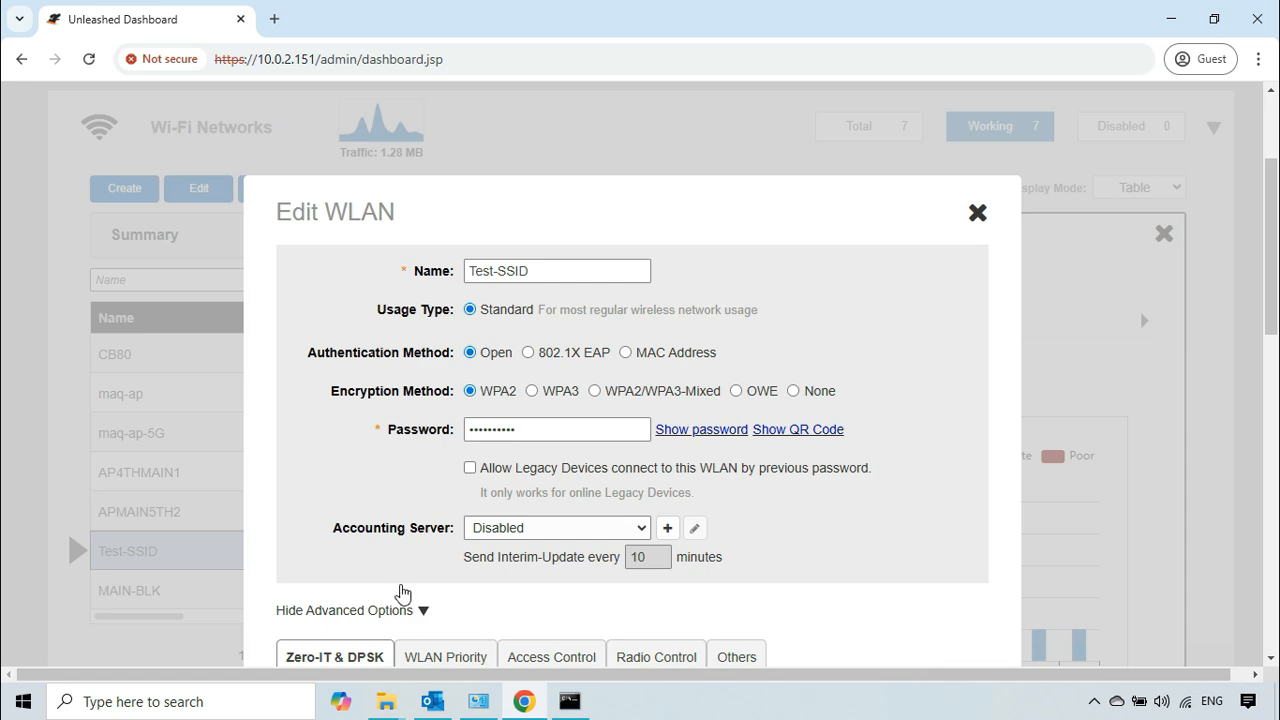
{"action": "scroll", "coordinate": [435, 470], "scroll_direction": "down", "scroll_amount": 2}
{"action": "scroll", "coordinate": [440, 450], "scroll_direction": "down", "scroll_amount": 1}
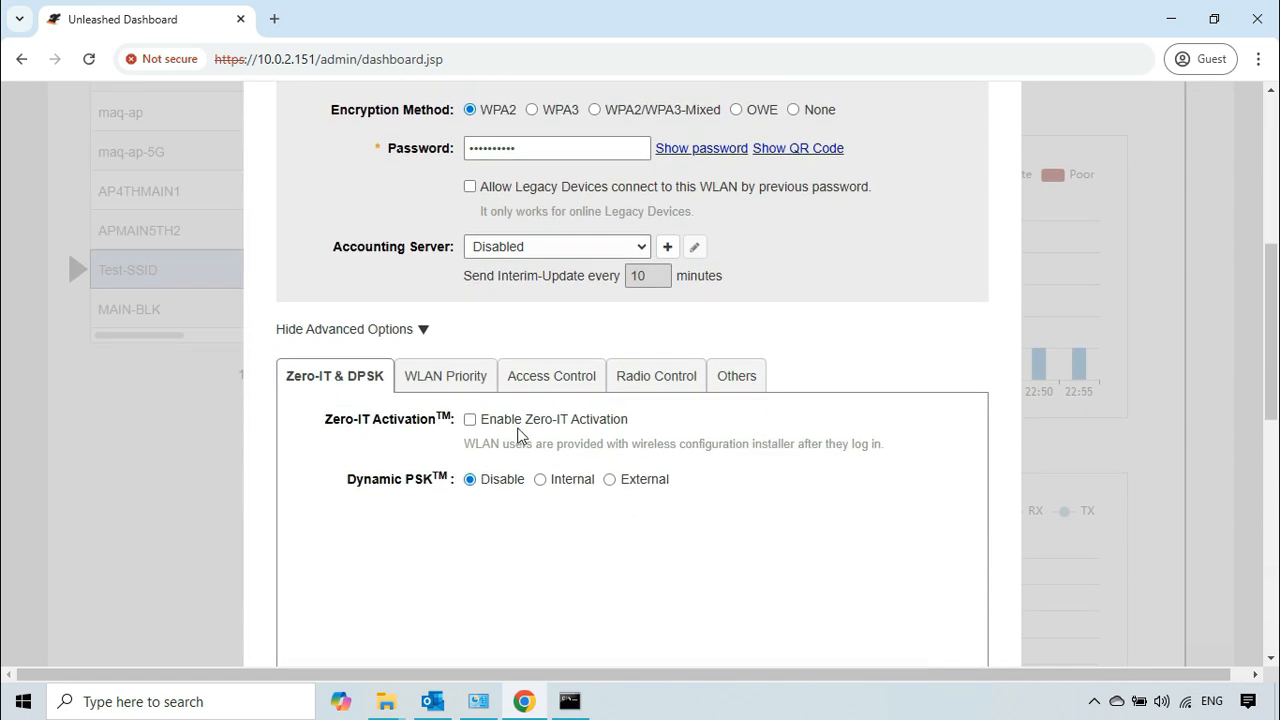
{"action": "left_click", "coordinate": [563, 381]}
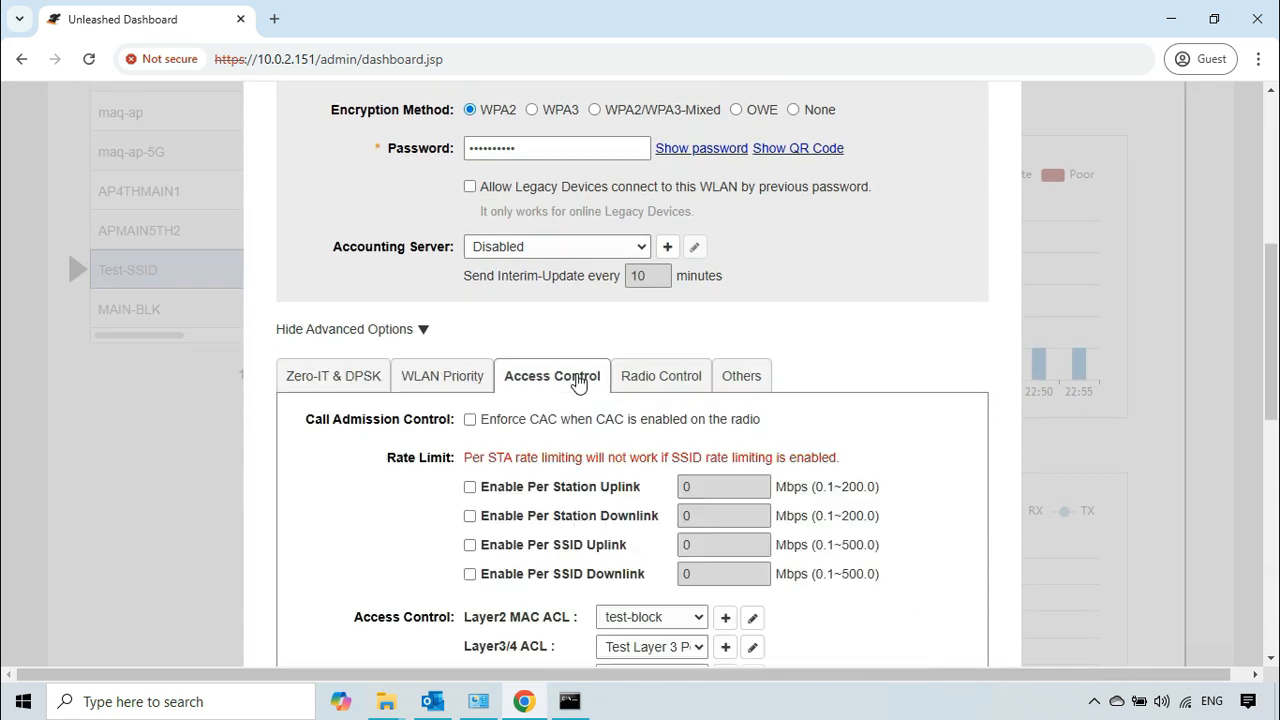
{"action": "scroll", "coordinate": [656, 438], "scroll_direction": "down", "scroll_amount": 2}
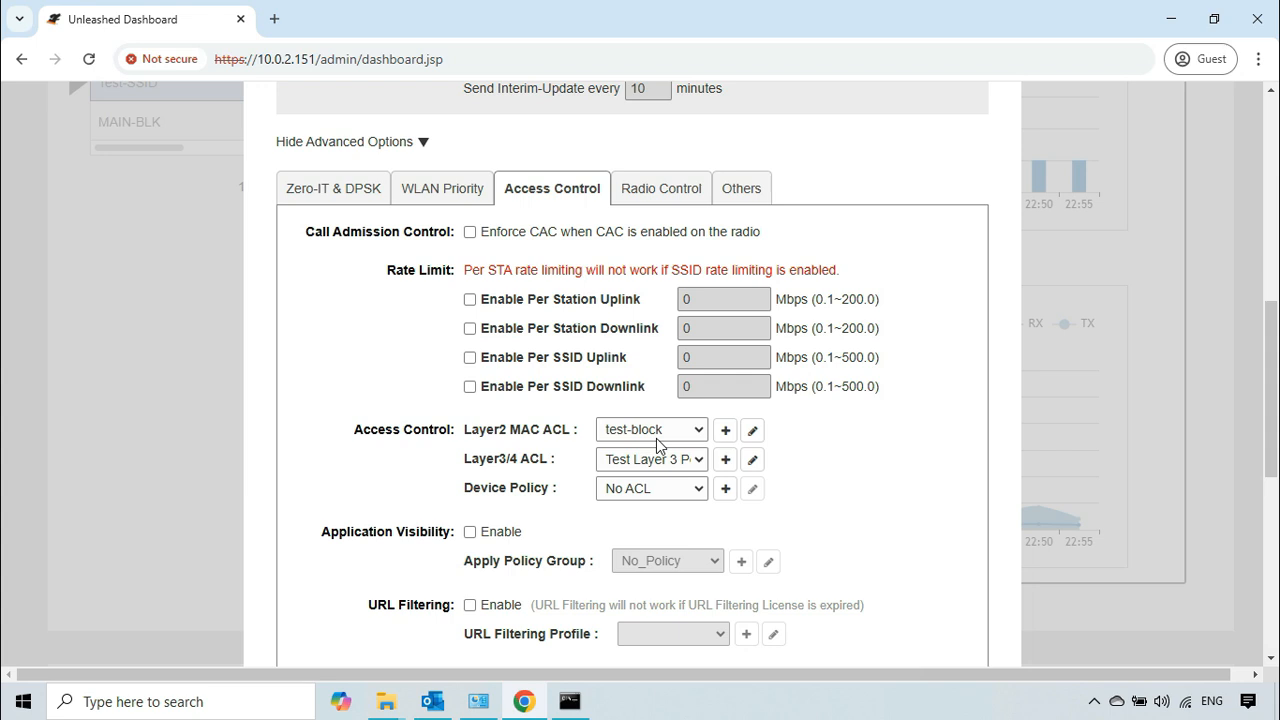
Step: Assign the Windows machines device policy to Test-SSID, try to save the network, and dismiss the resulting notice
{"action": "left_click_drag", "start_coordinate": [557, 487], "coordinate": [463, 482]}
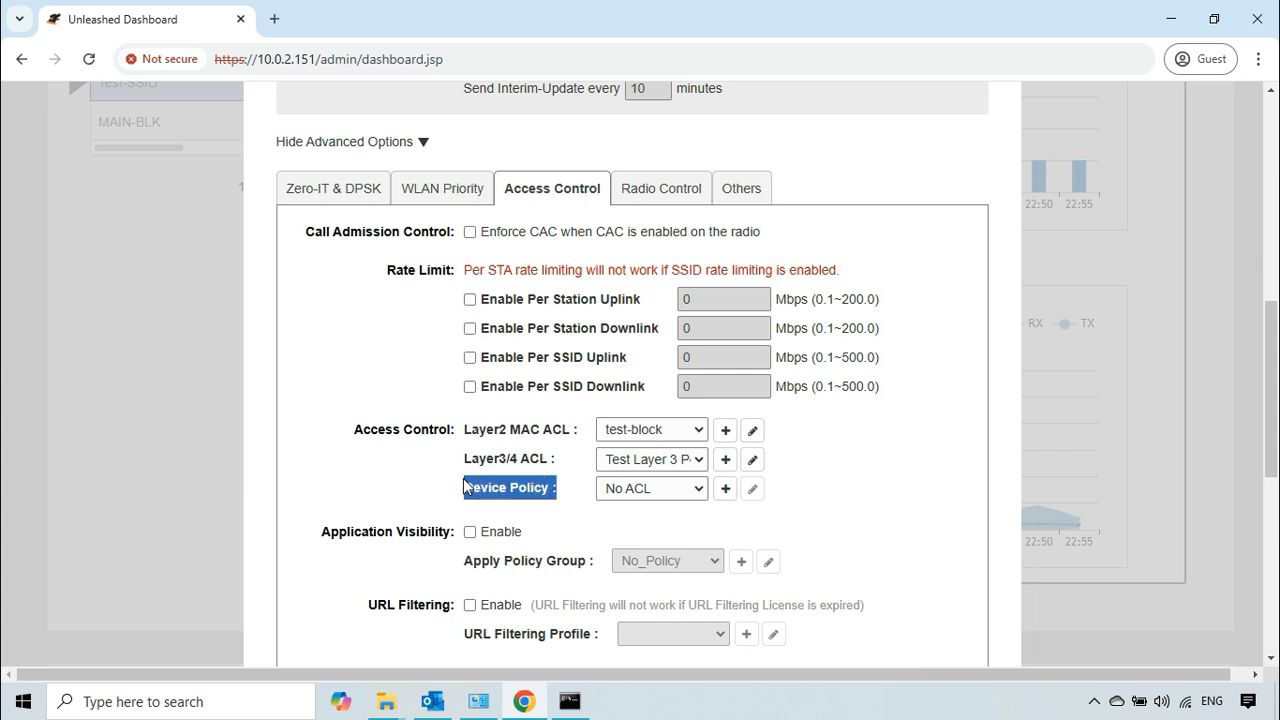
{"action": "left_click", "coordinate": [824, 508]}
{"action": "left_click", "coordinate": [700, 490]}
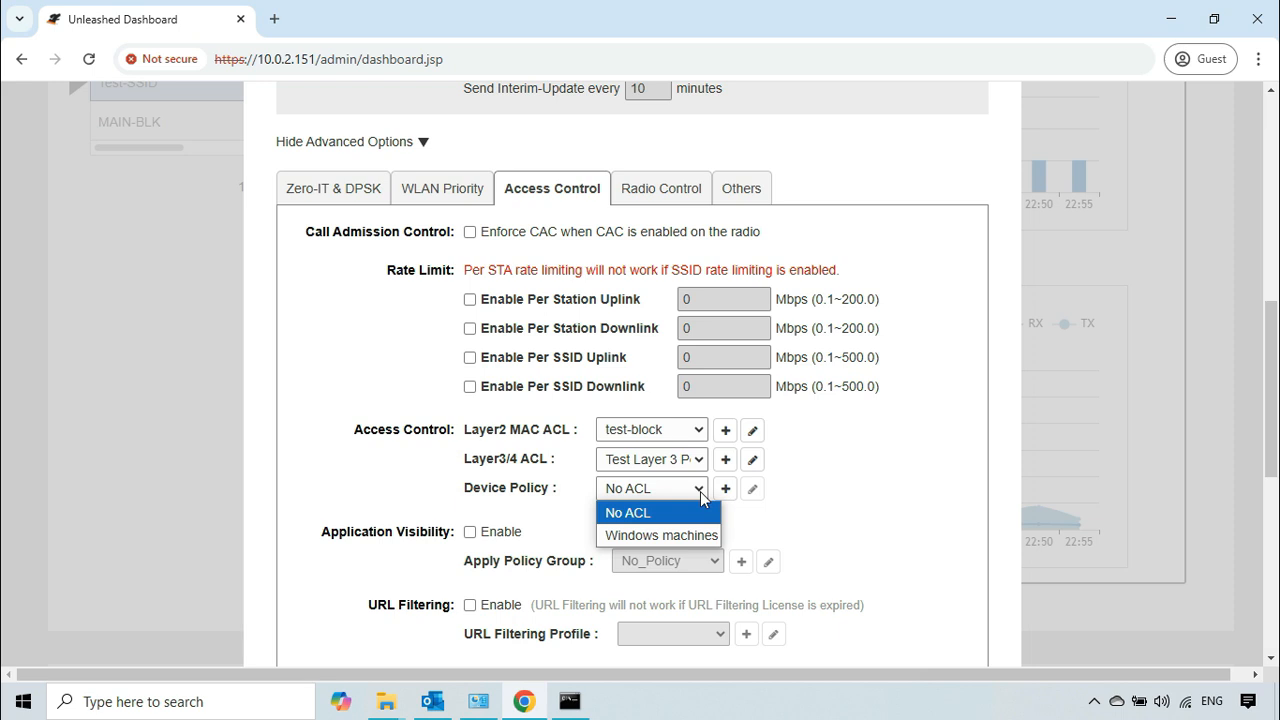
{"action": "left_click", "coordinate": [656, 539]}
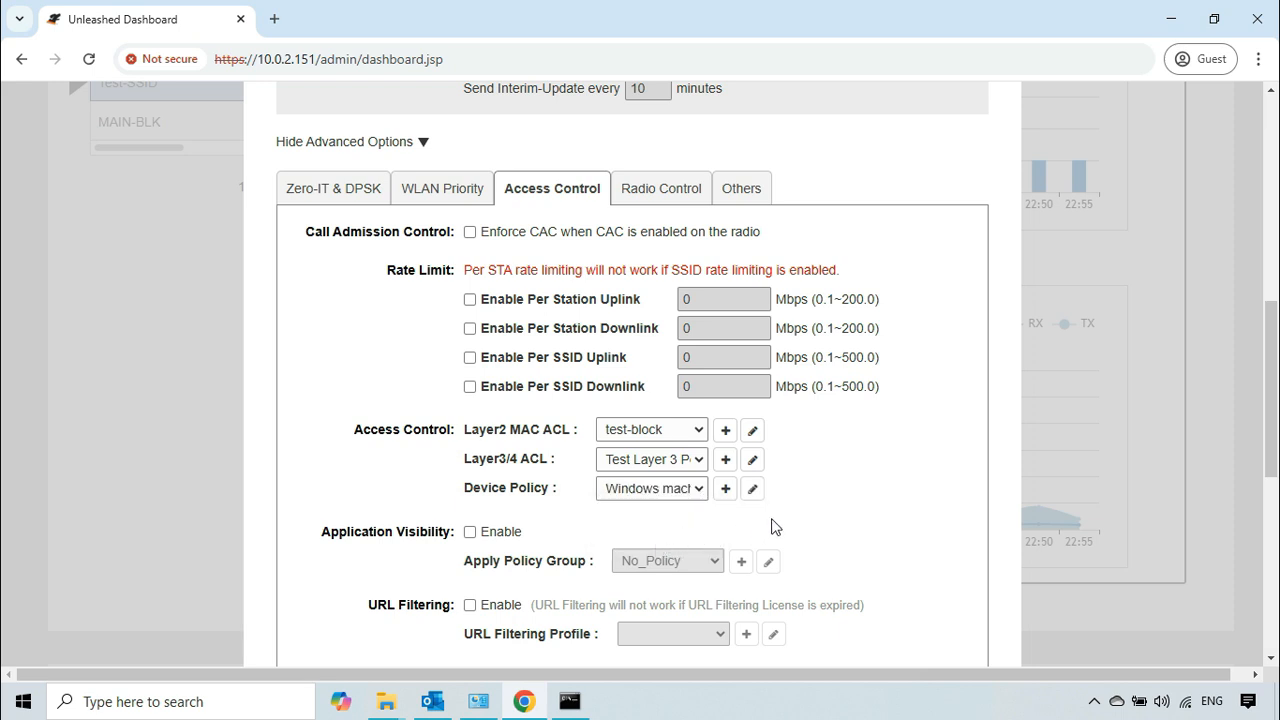
{"action": "scroll", "coordinate": [896, 501], "scroll_direction": "down", "scroll_amount": 2}
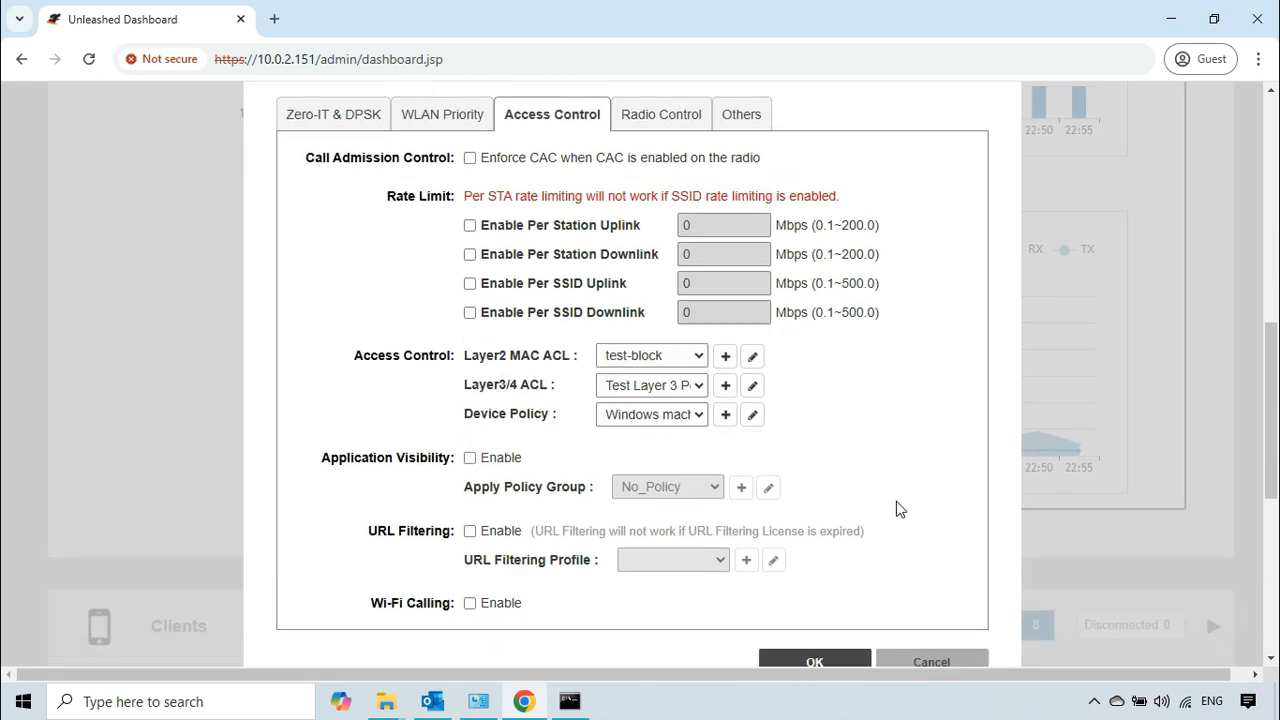
{"action": "left_click", "coordinate": [812, 645]}
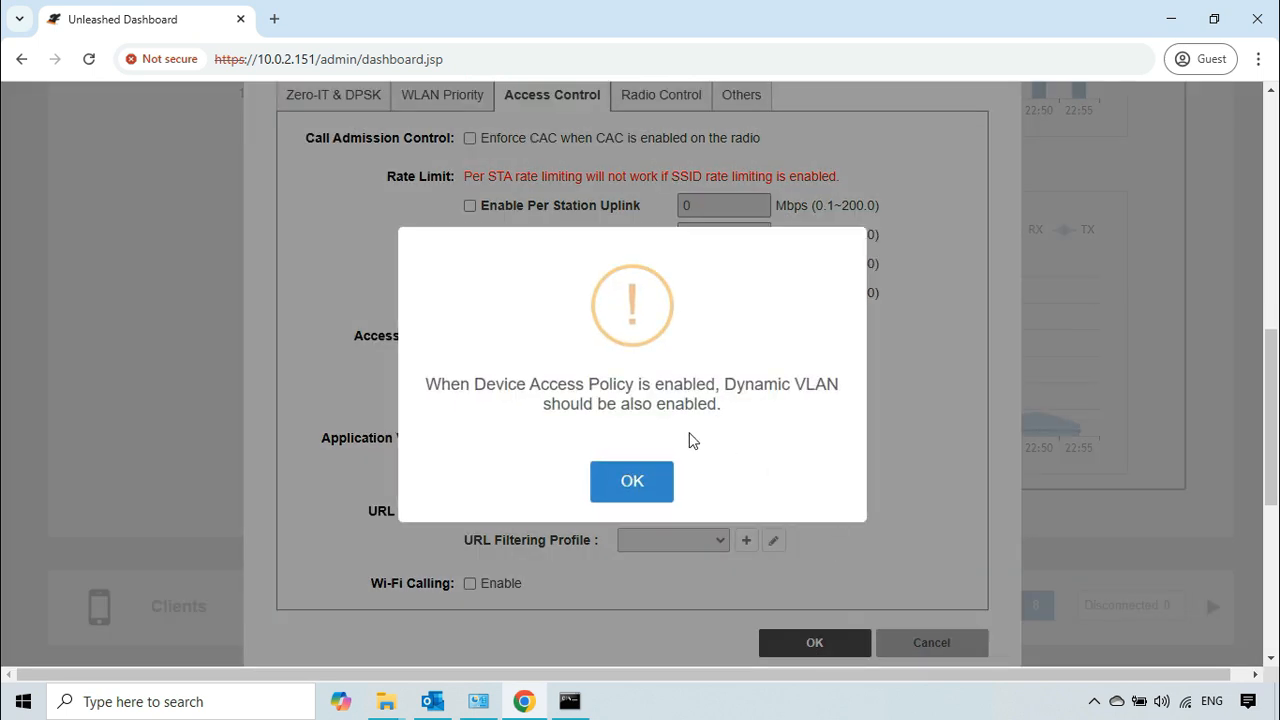
{"action": "left_click_drag", "start_coordinate": [427, 384], "coordinate": [829, 387]}
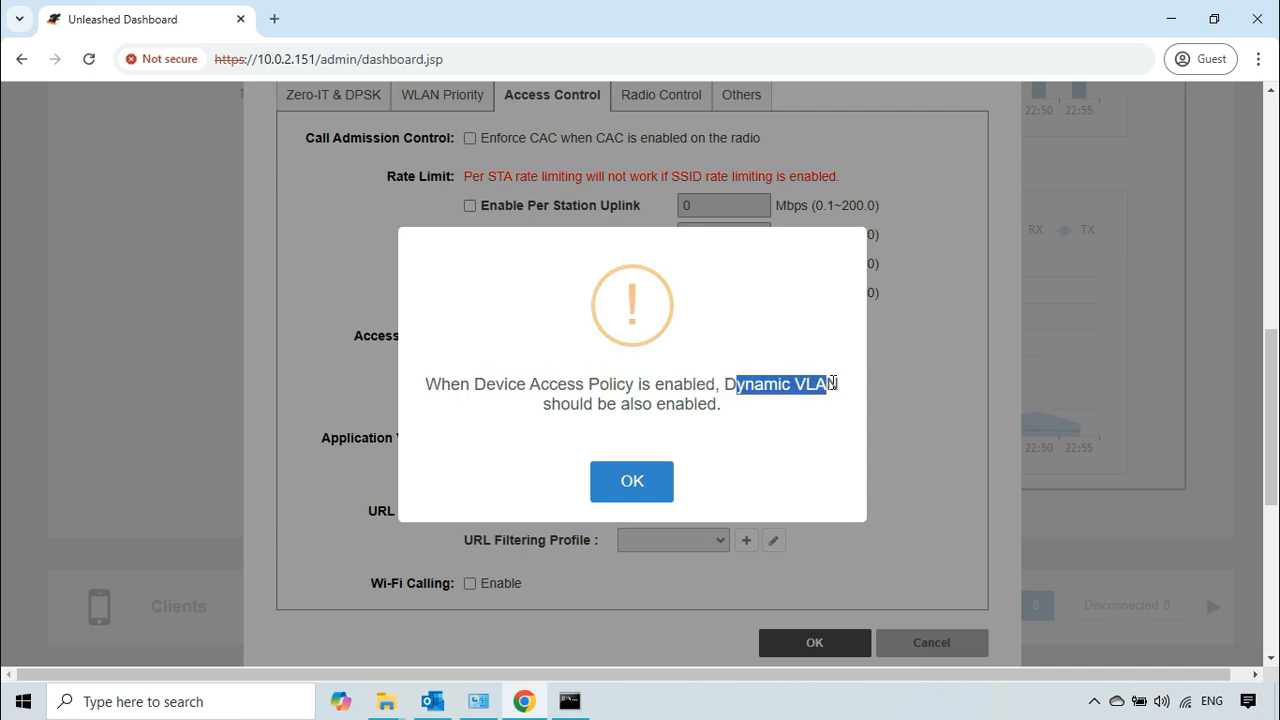
{"action": "left_click_drag", "start_coordinate": [543, 410], "coordinate": [710, 407]}
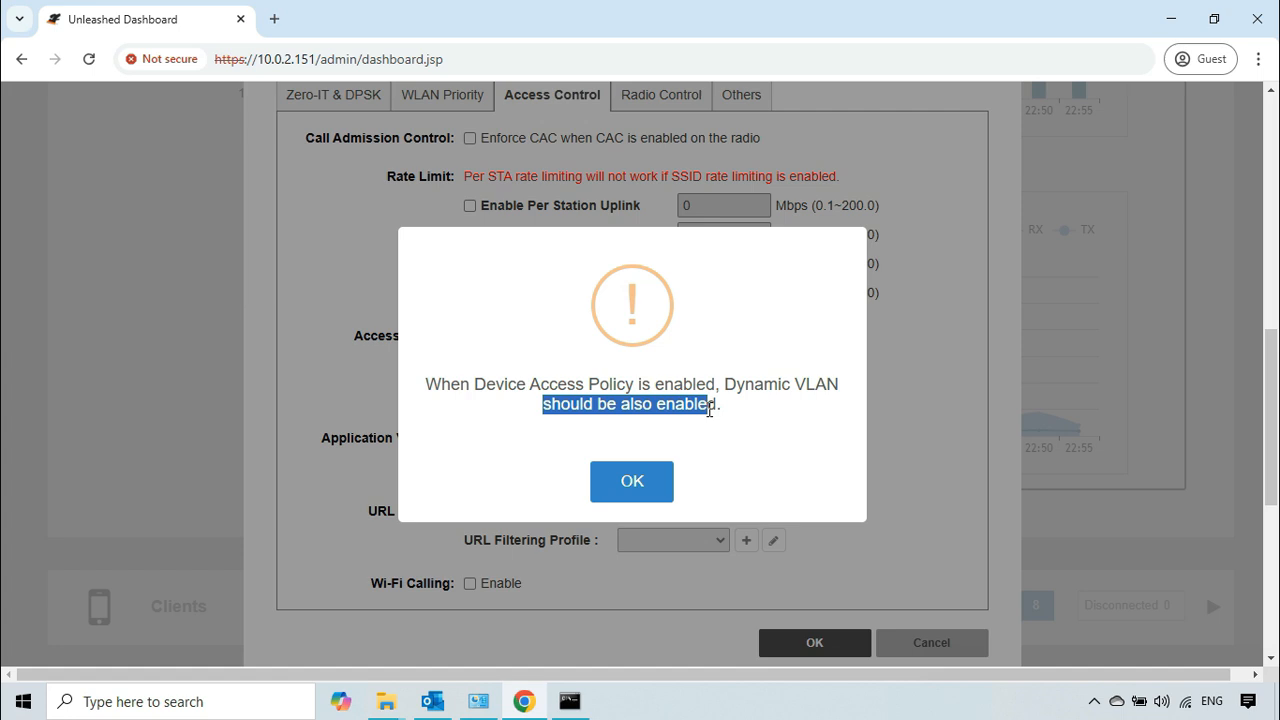
{"action": "left_click", "coordinate": [633, 488]}
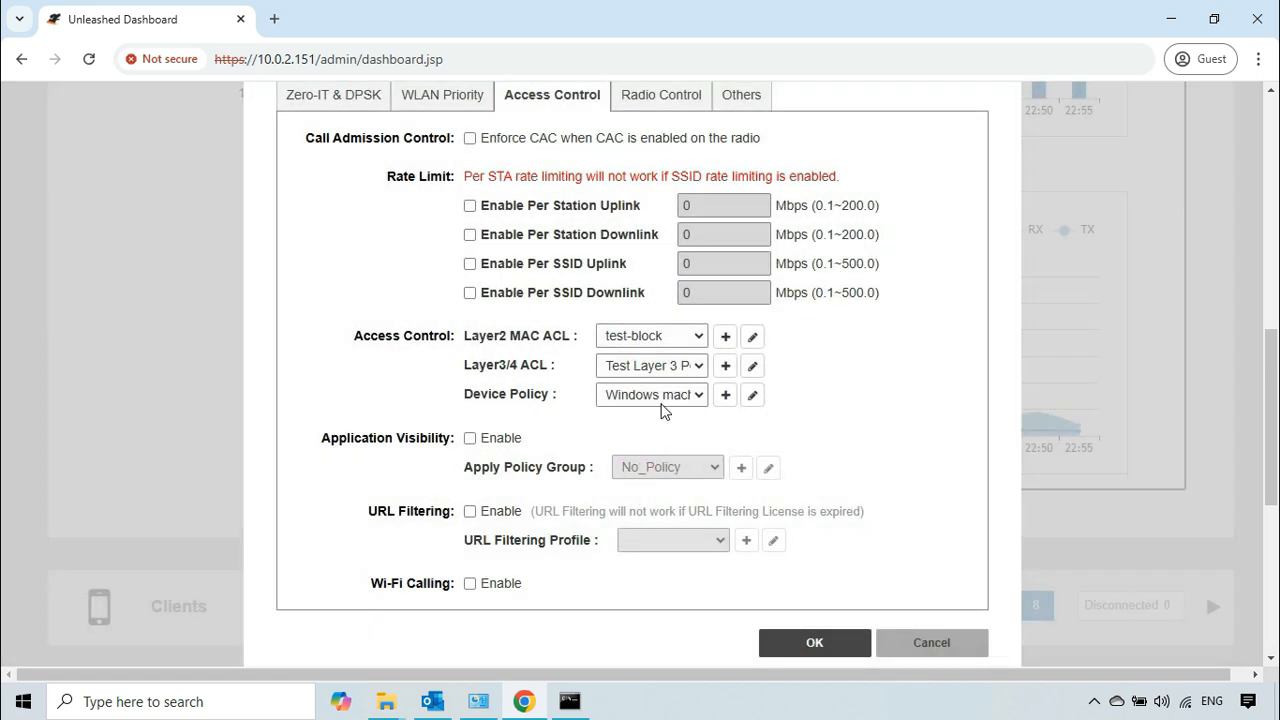
Step: Enable Dynamic VLAN for Test-SSID, recheck its access control settings, and save the network
{"action": "left_click", "coordinate": [445, 104]}
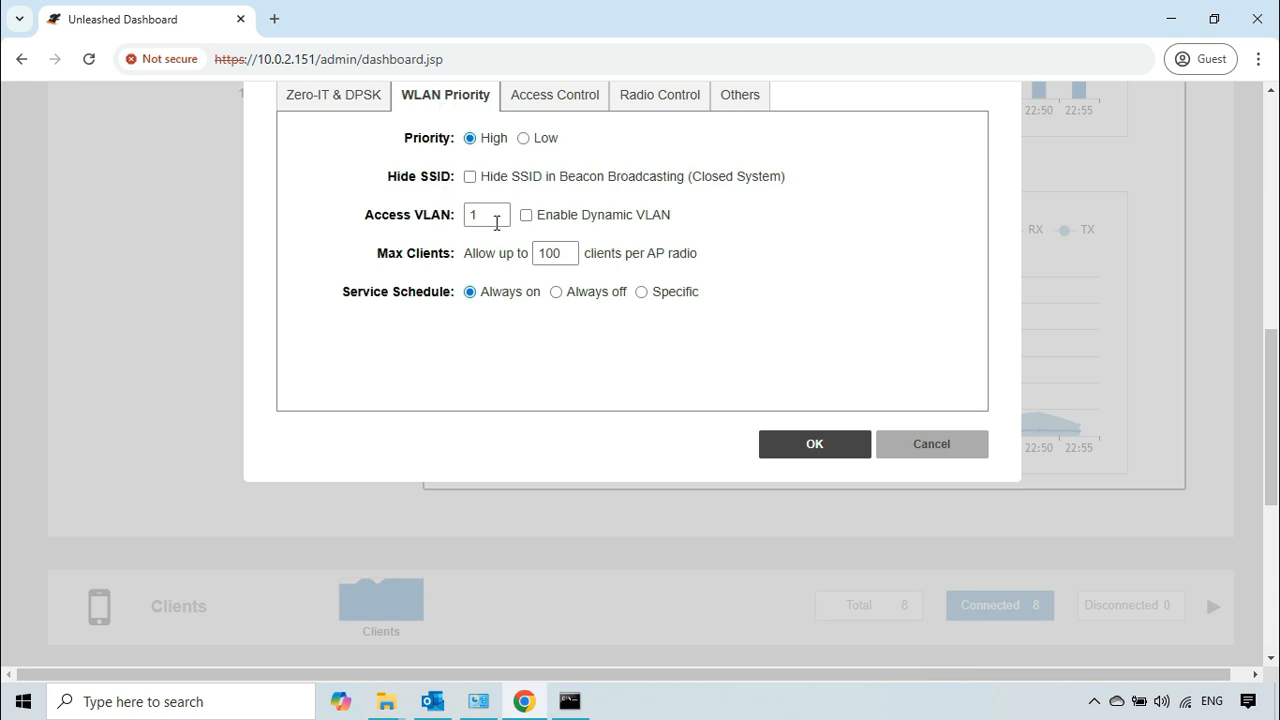
{"action": "left_click", "coordinate": [527, 216]}
{"action": "left_click", "coordinate": [556, 102]}
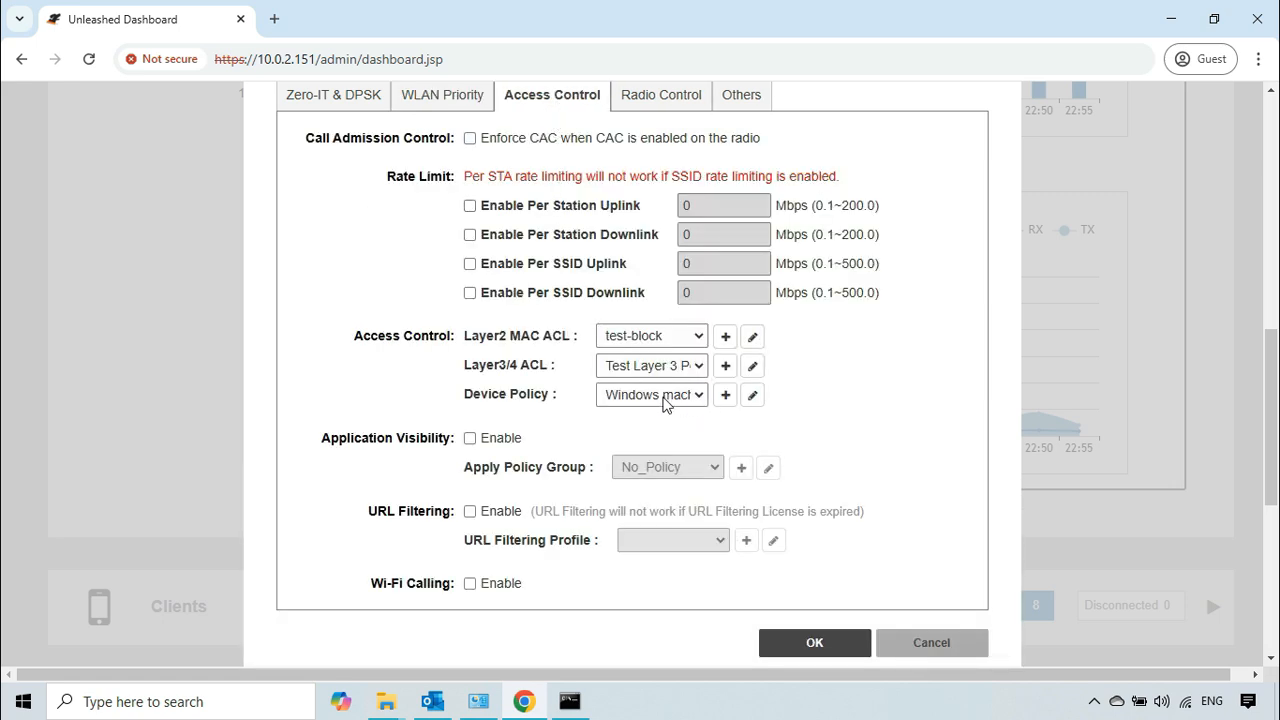
{"action": "left_click", "coordinate": [815, 643]}
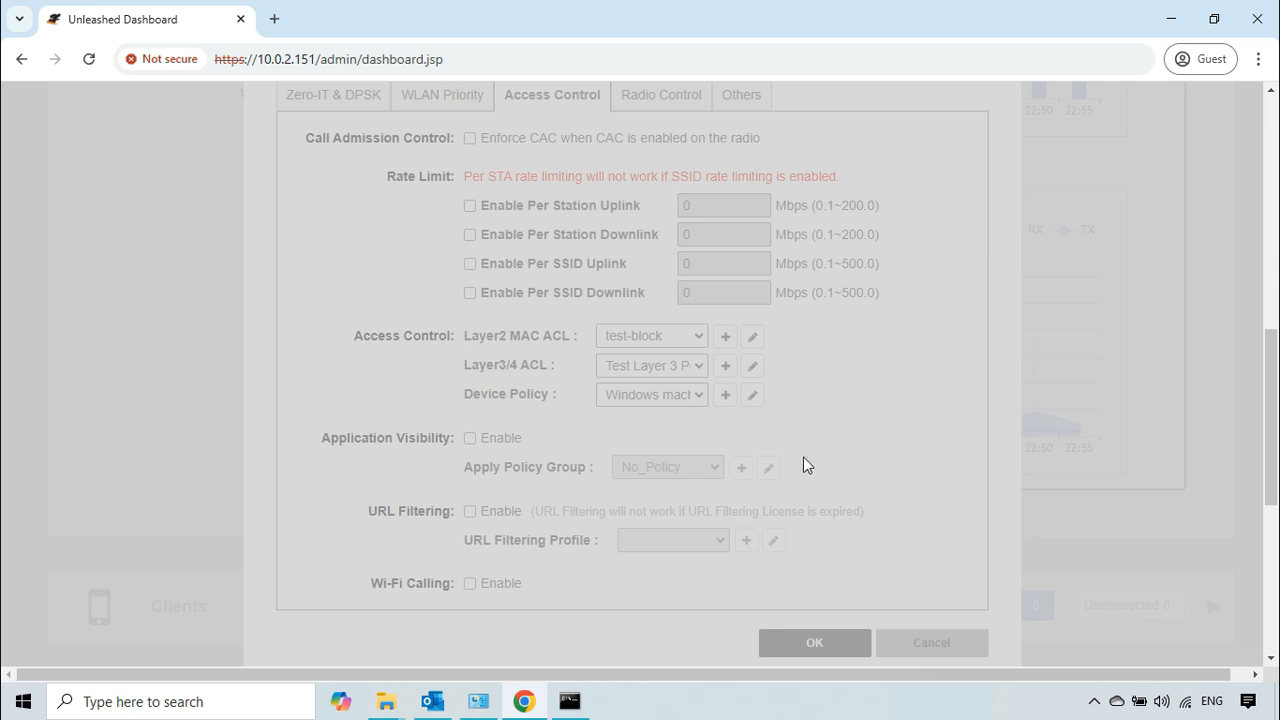
Step: Switch to Command Prompt, ping 10.0.3.188 and 10.0.2.151, and check the computer's network status
{"action": "left_click", "coordinate": [569, 702]}
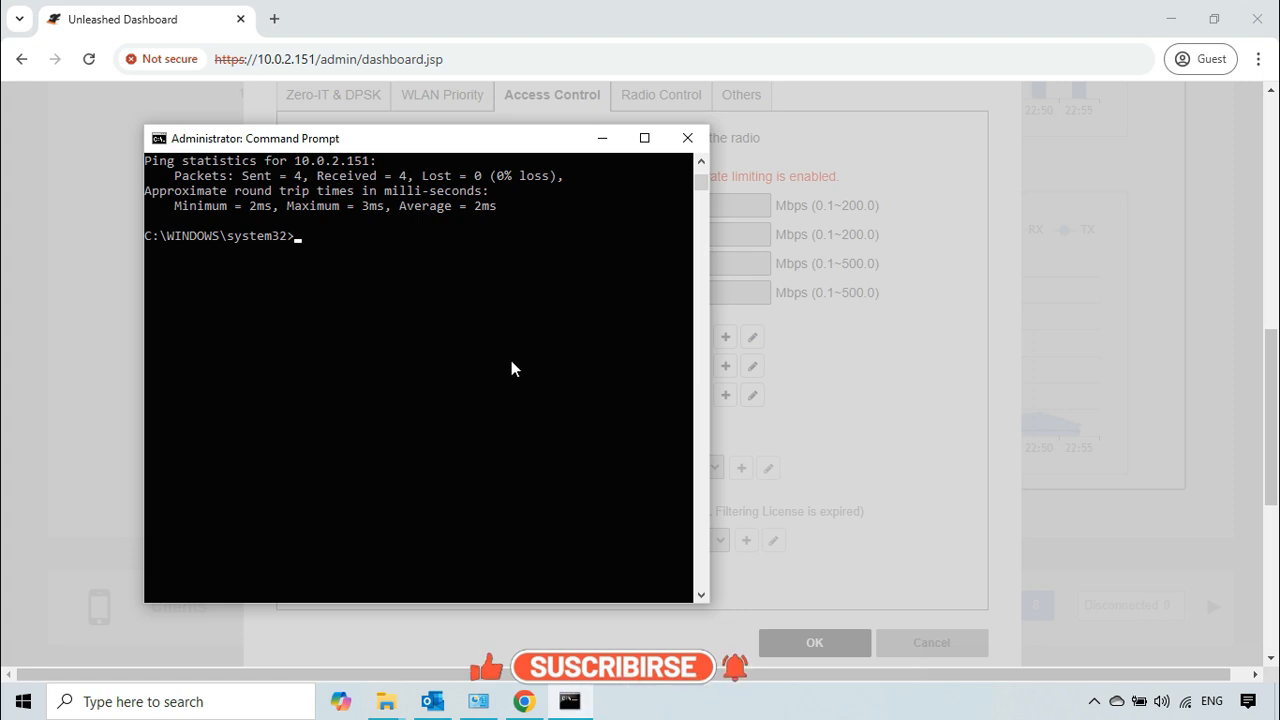
{"action": "type", "text": "ping "}
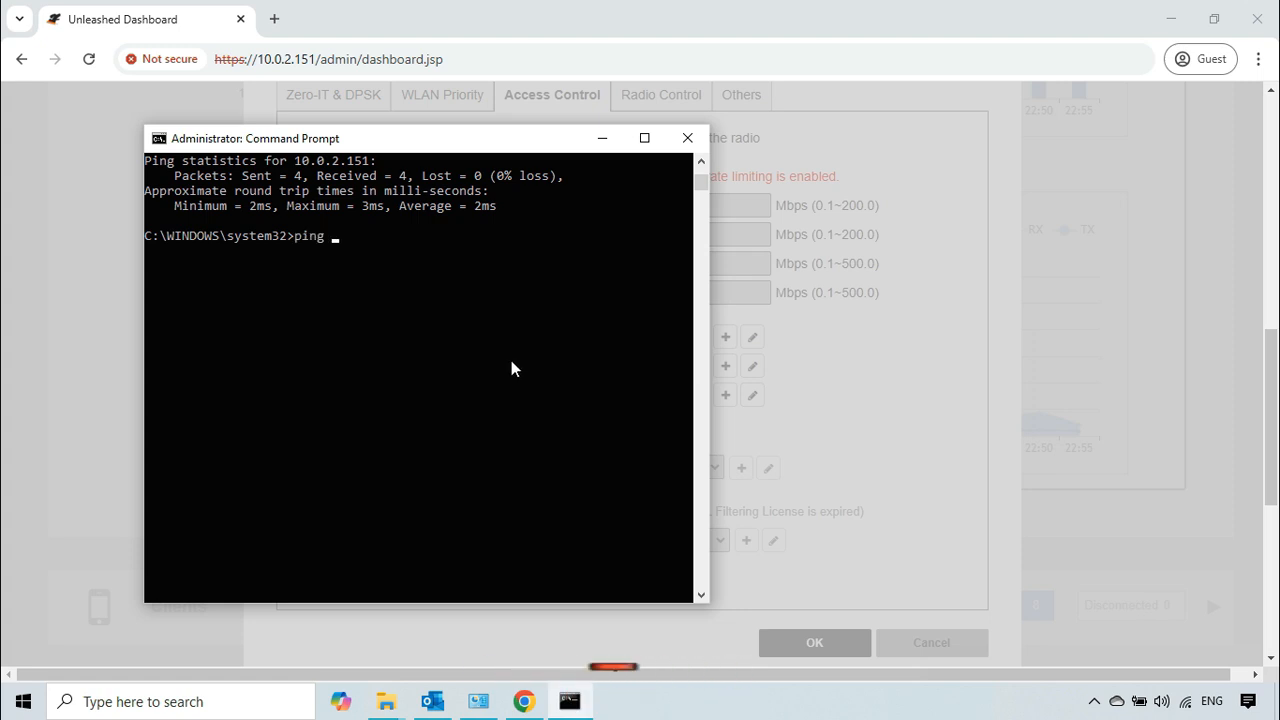
{"action": "type", "text": "10.0.3.188"}
{"action": "key", "text": "Return"}
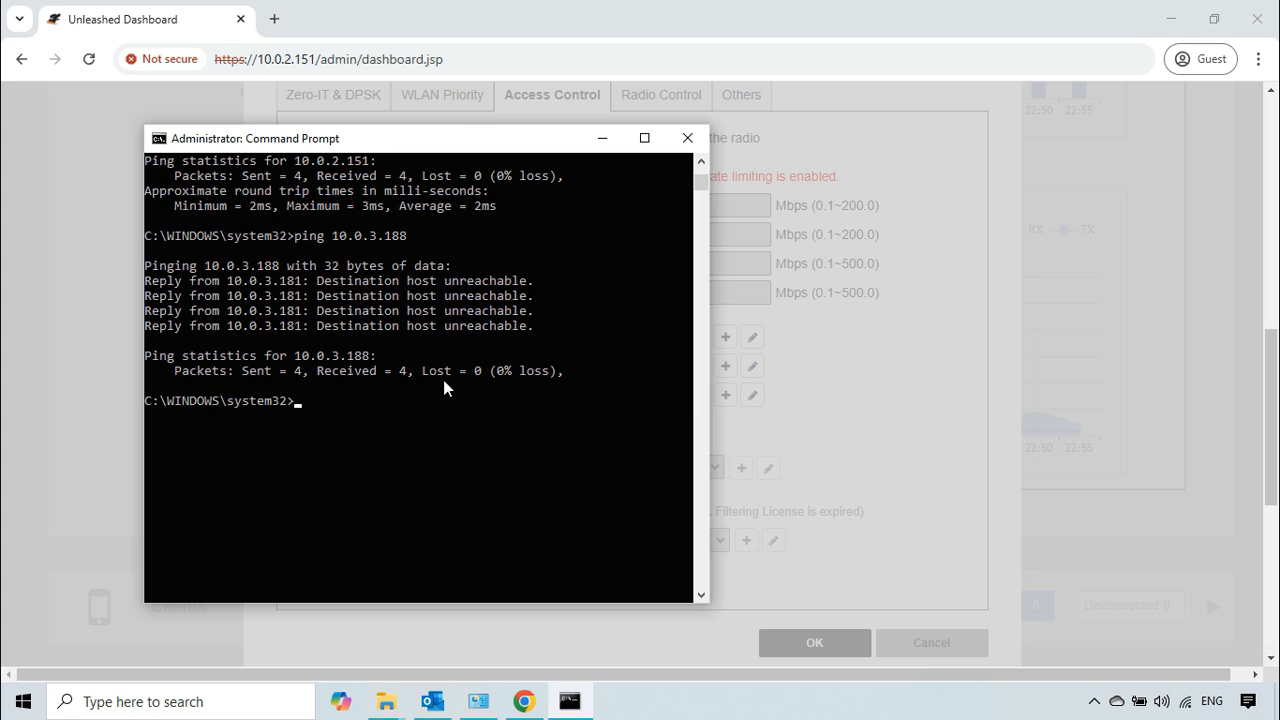
{"action": "type", "text": "ping 10.0.2.151"}
{"action": "key", "text": "Return"}
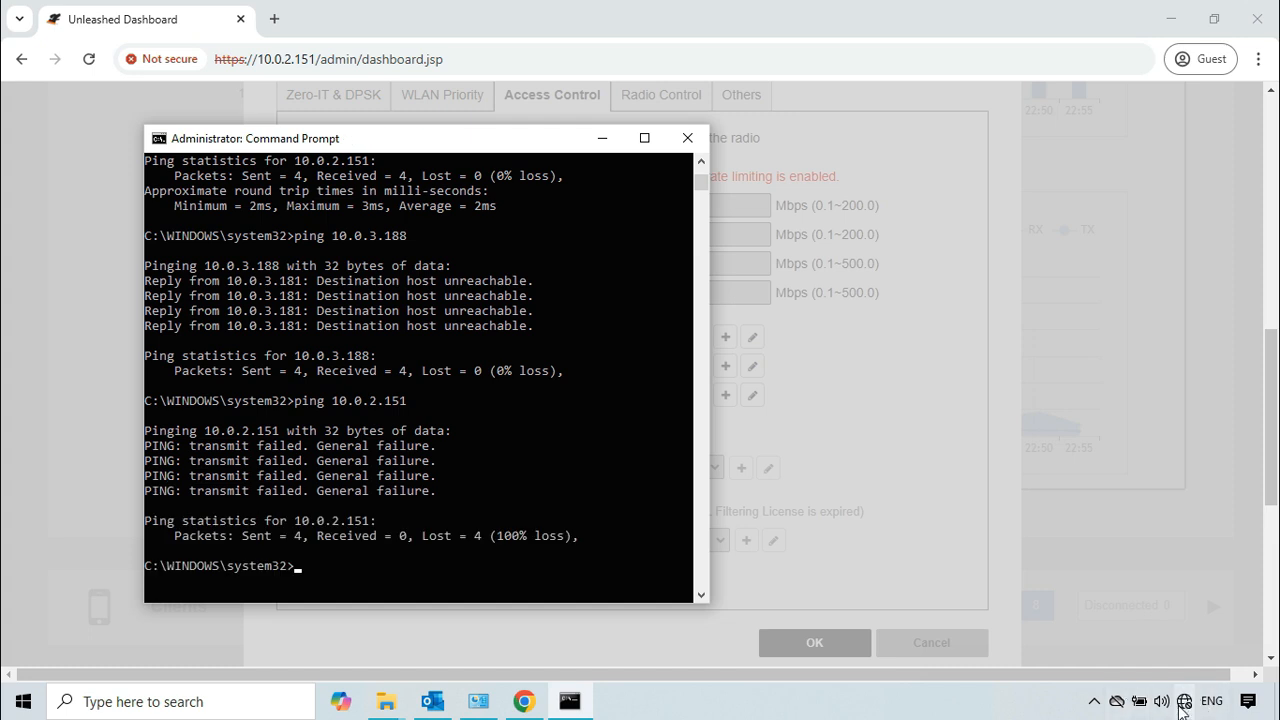
{"action": "mouse_move", "coordinate": [1184, 702]}
Step: Minimize the remote desktop session and refresh the Device Access Policy list in the local browser's Unleashed dashboard
{"action": "mouse_move", "coordinate": [1042, 8]}
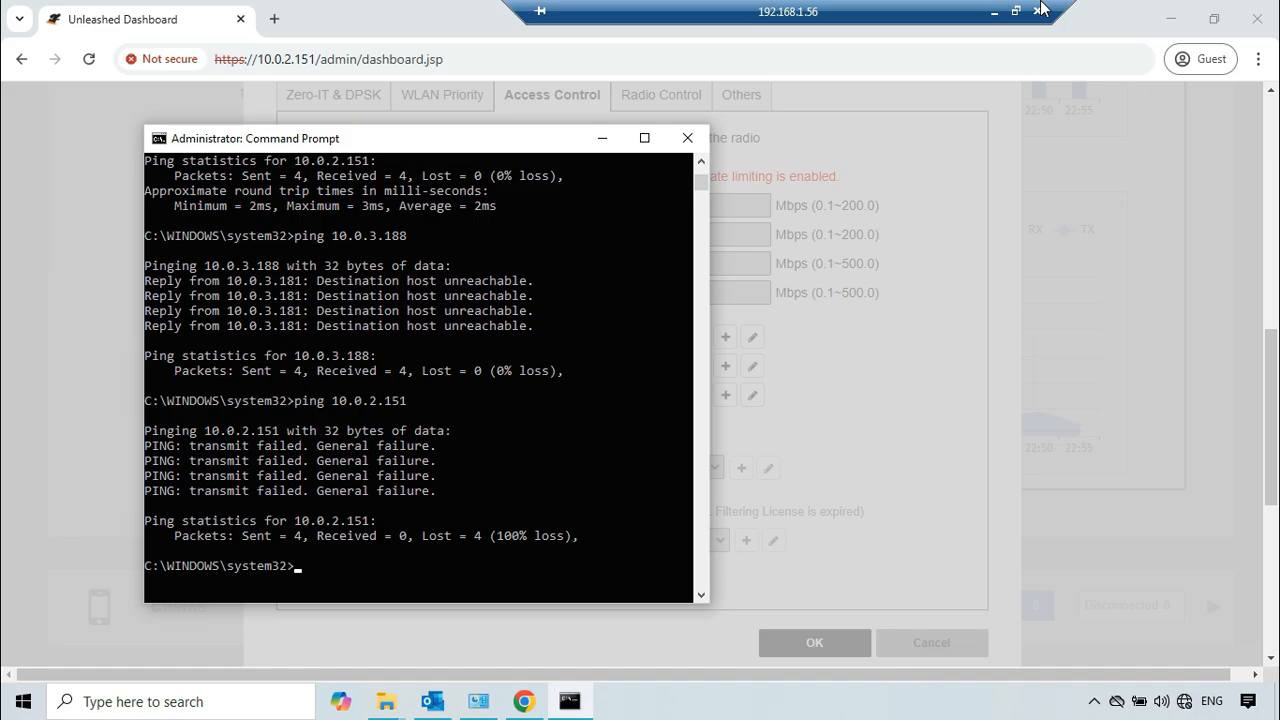
{"action": "left_click", "coordinate": [994, 11]}
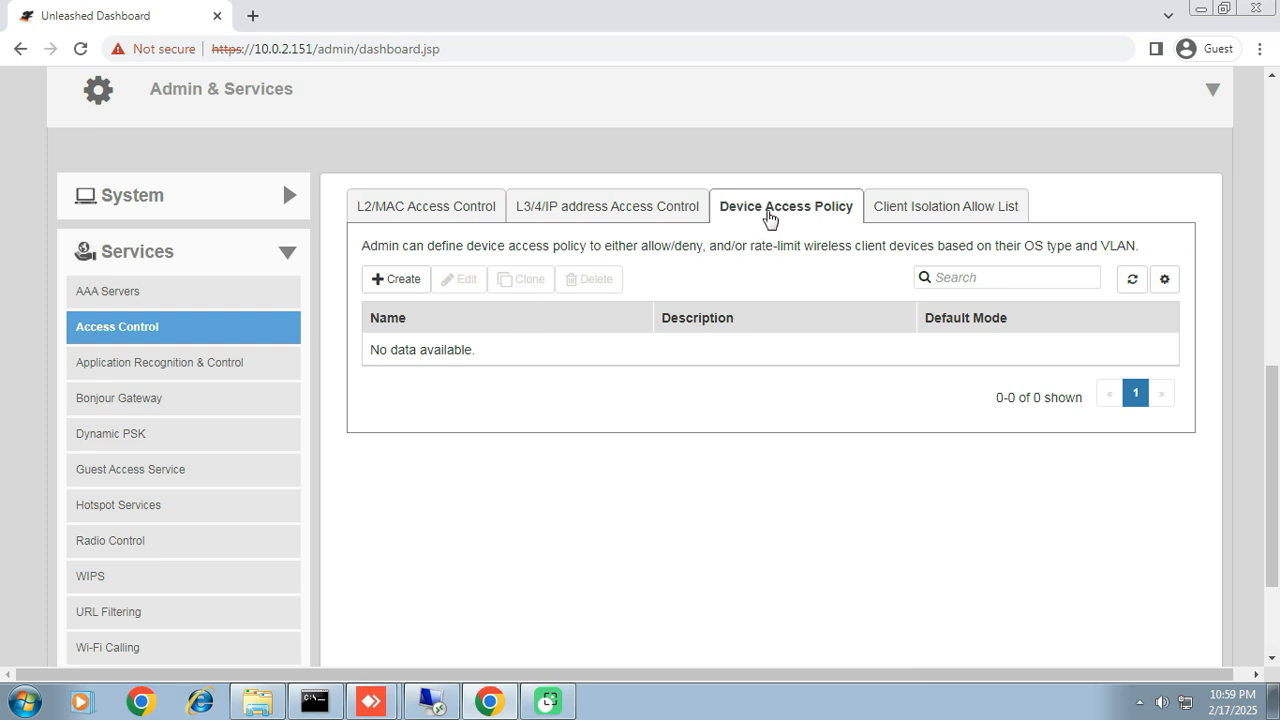
{"action": "left_click", "coordinate": [663, 210]}
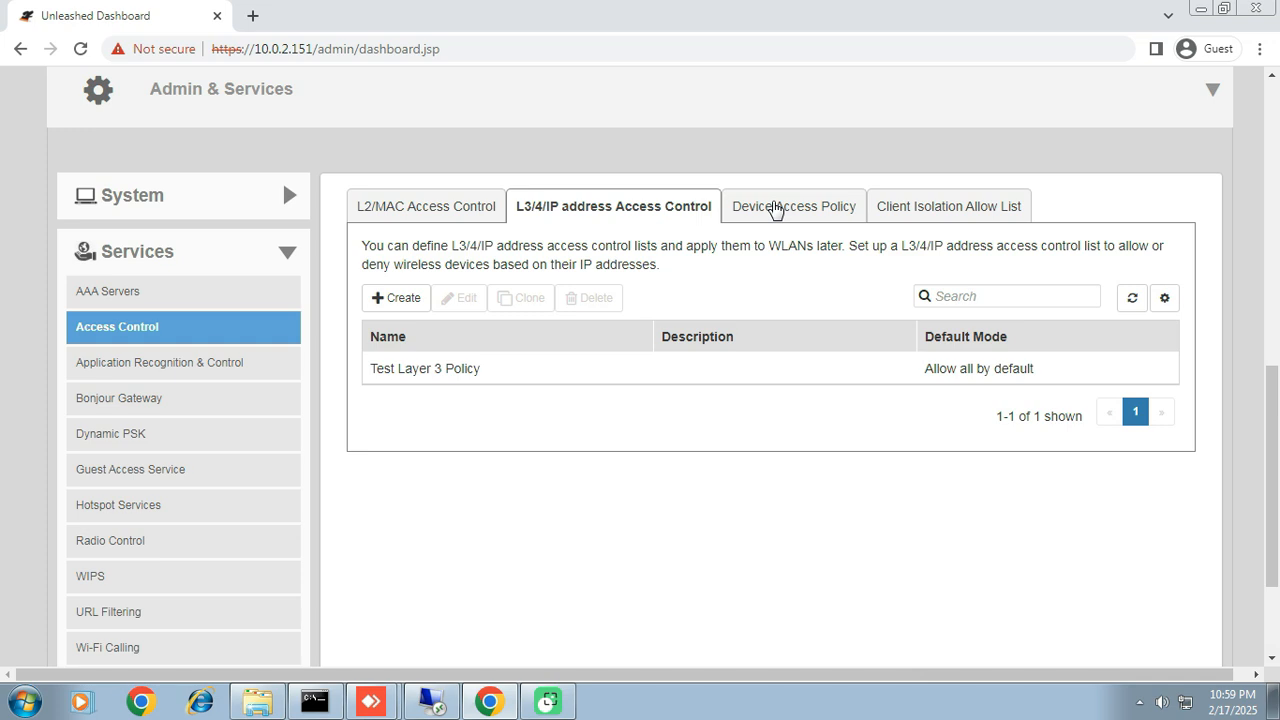
{"action": "left_click", "coordinate": [773, 209]}
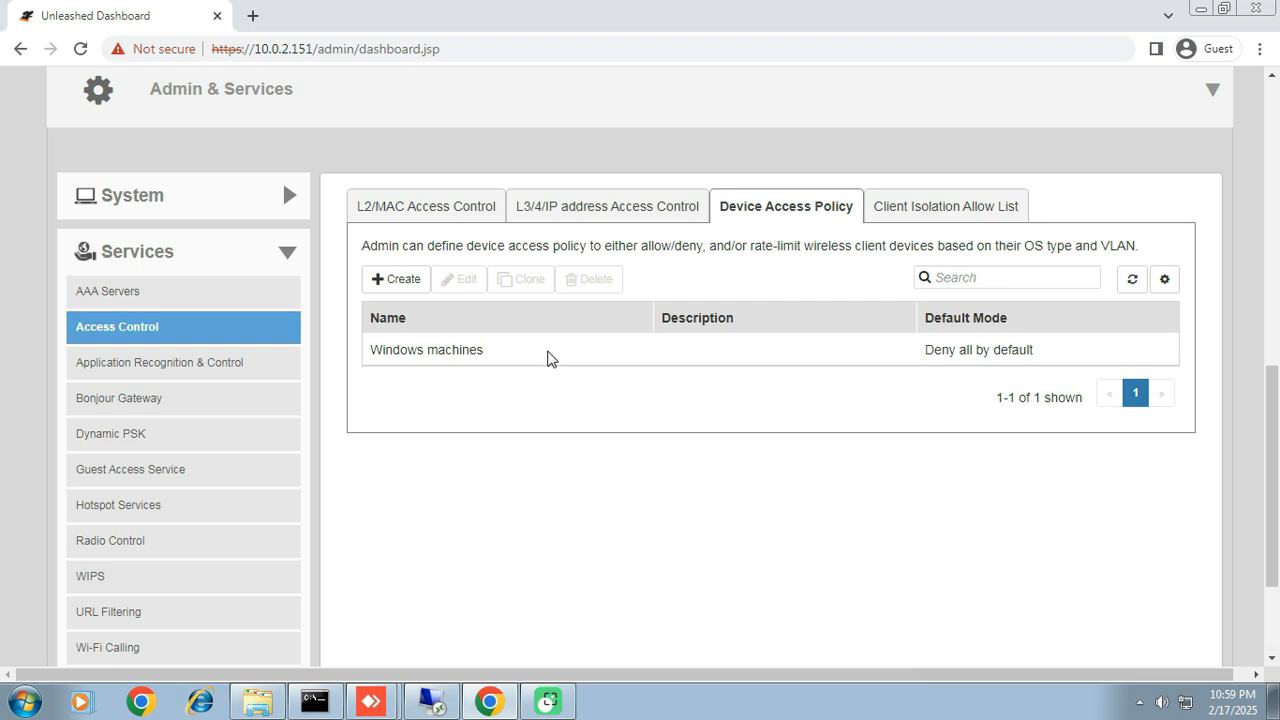
Step: Edit the Windows machines policy and start a new rule with the description "Allow Windows Machines"
{"action": "left_click", "coordinate": [549, 358]}
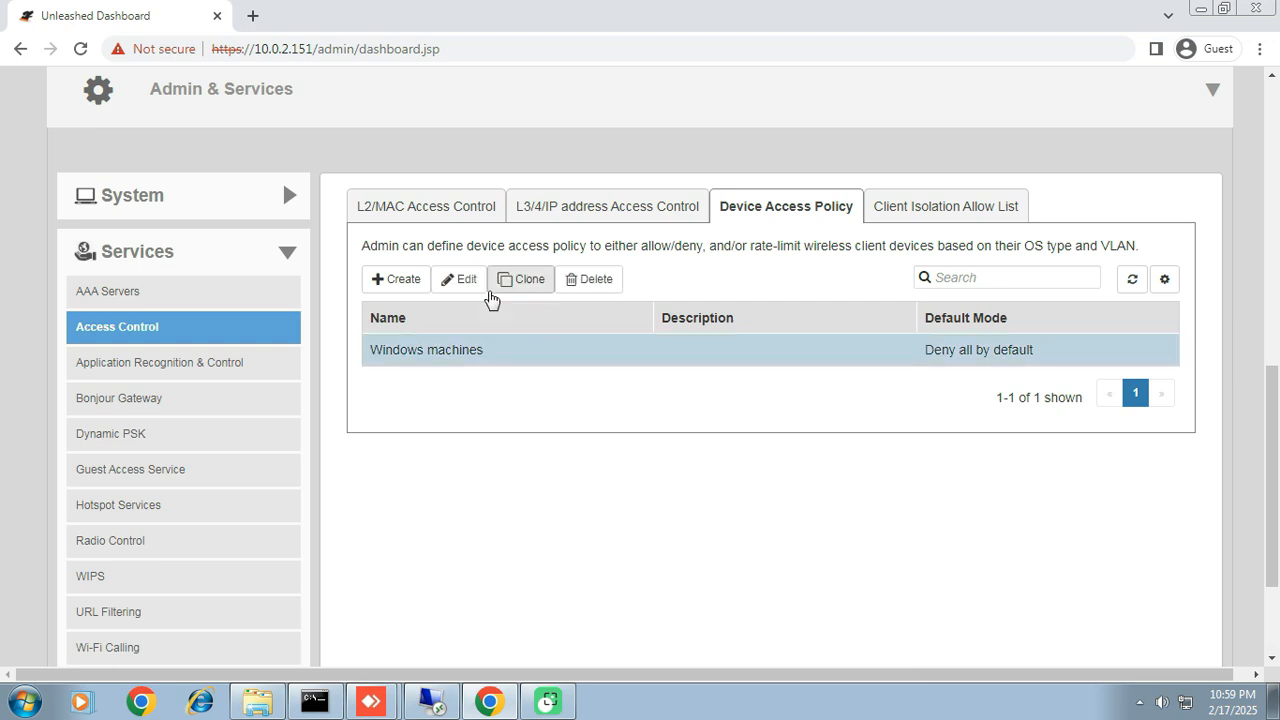
{"action": "left_click", "coordinate": [463, 279]}
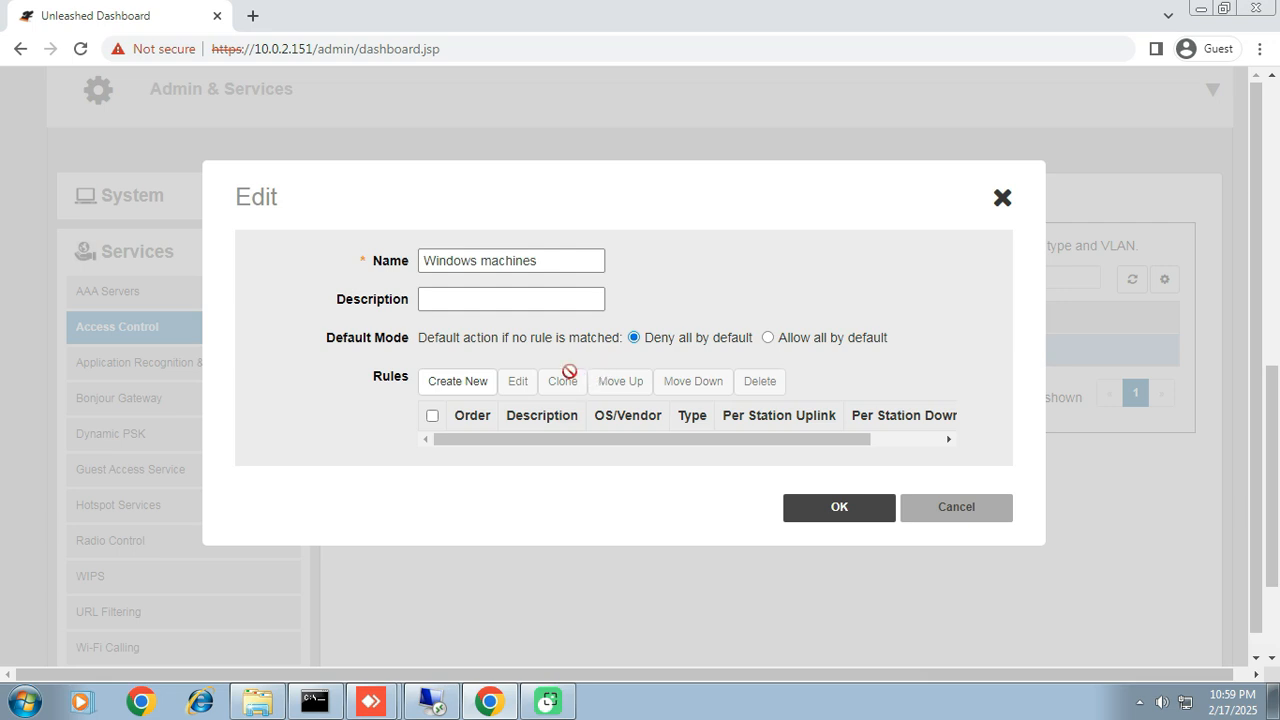
{"action": "left_click", "coordinate": [458, 386]}
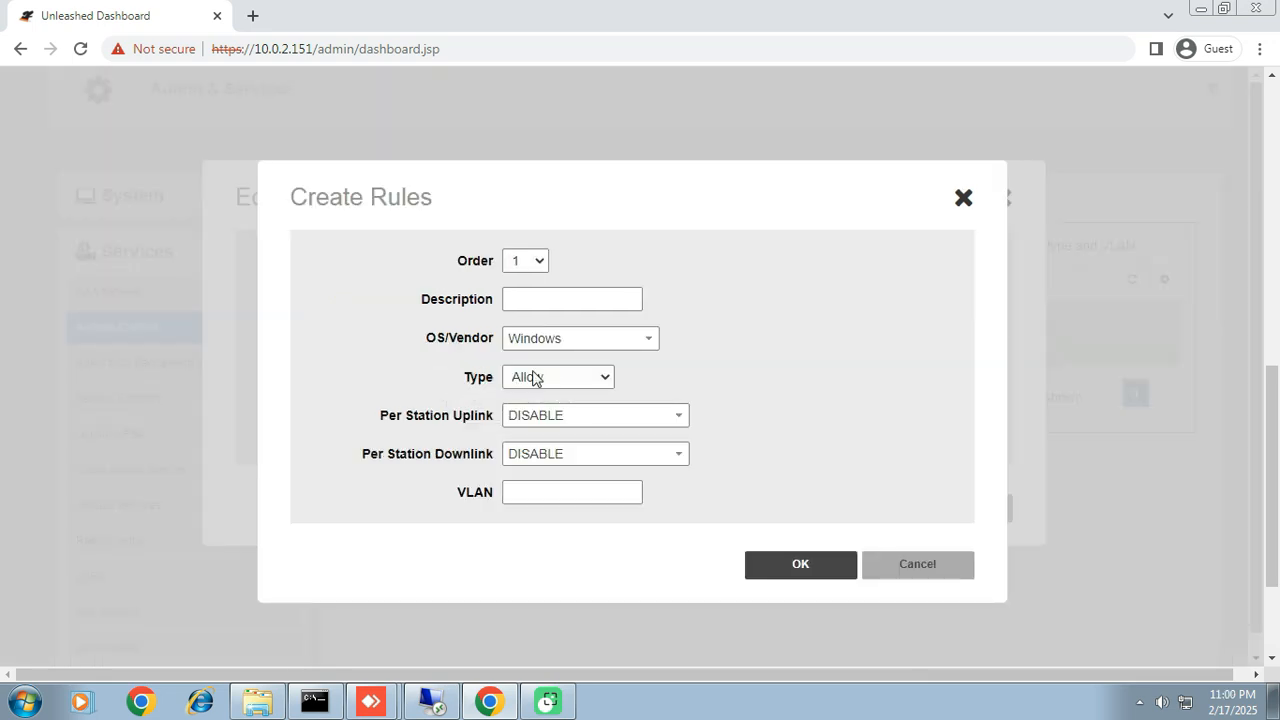
{"action": "left_click", "coordinate": [575, 299]}
{"action": "type", "text": "Allow Windows"}
{"action": "type", "text": " Machines"}
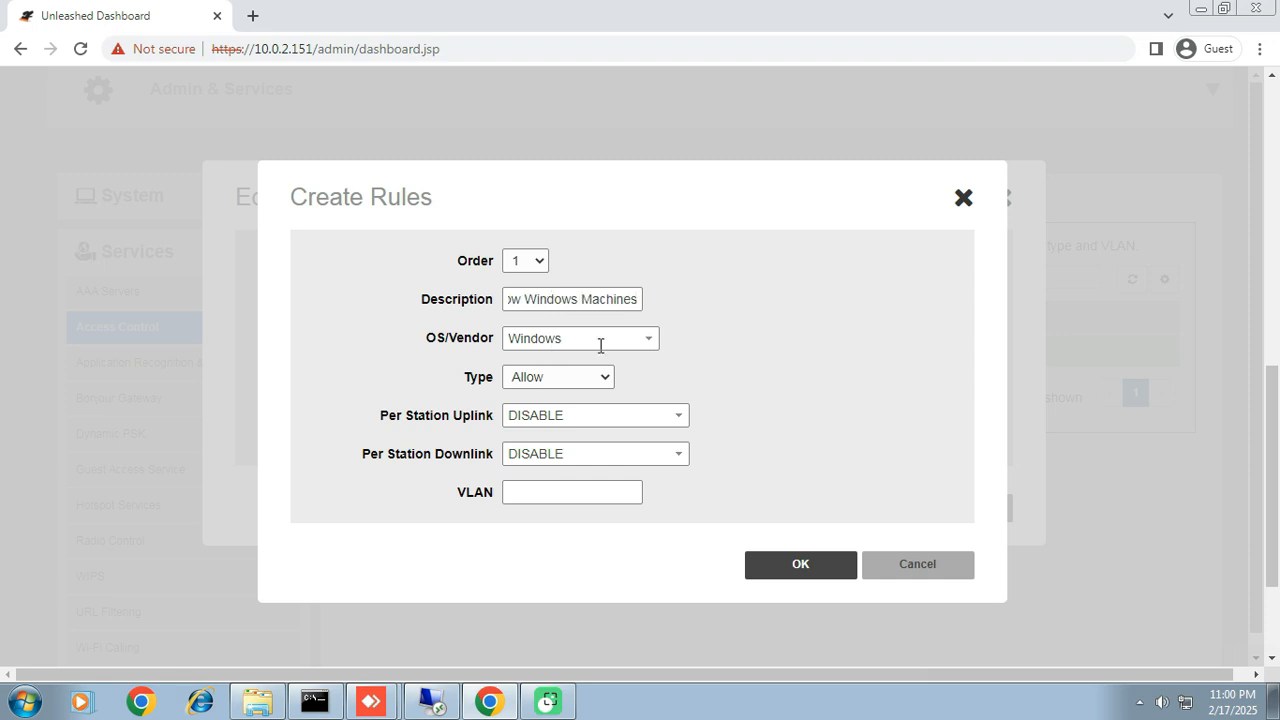
Step: Set the new rule's OS/Vendor to Windows and its type to Allow
{"action": "left_click", "coordinate": [649, 337]}
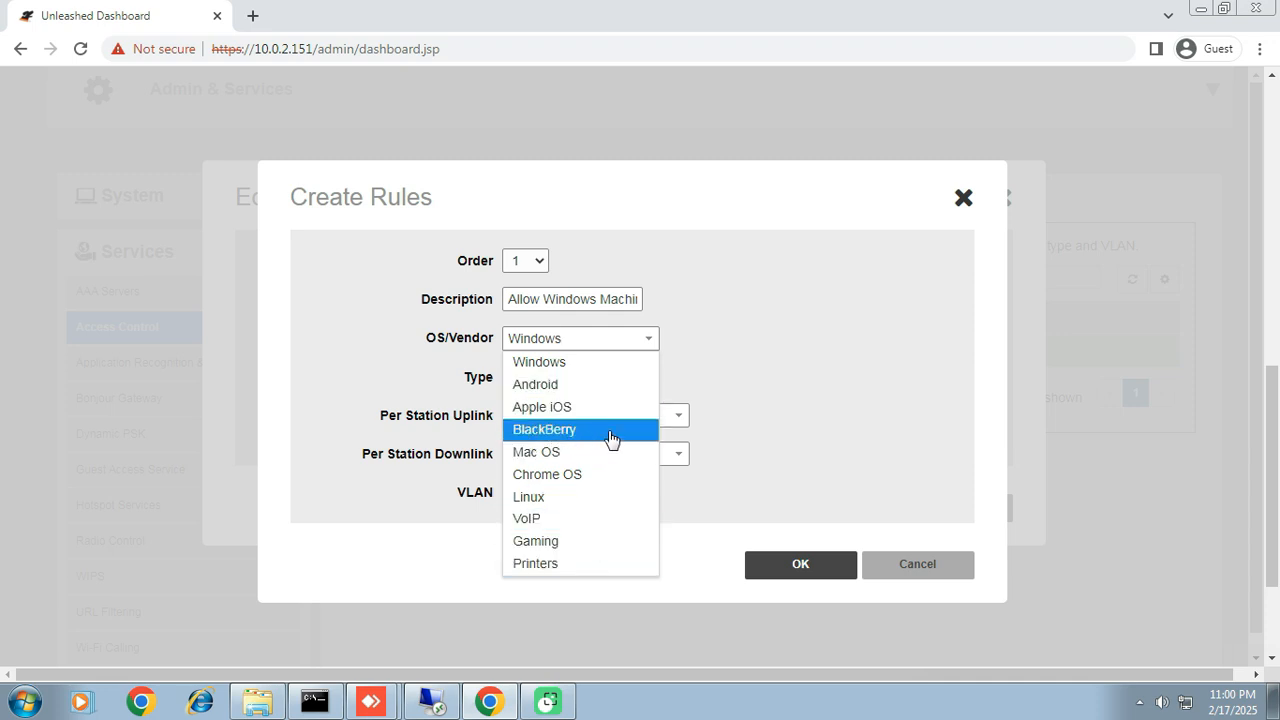
{"action": "left_click", "coordinate": [578, 364]}
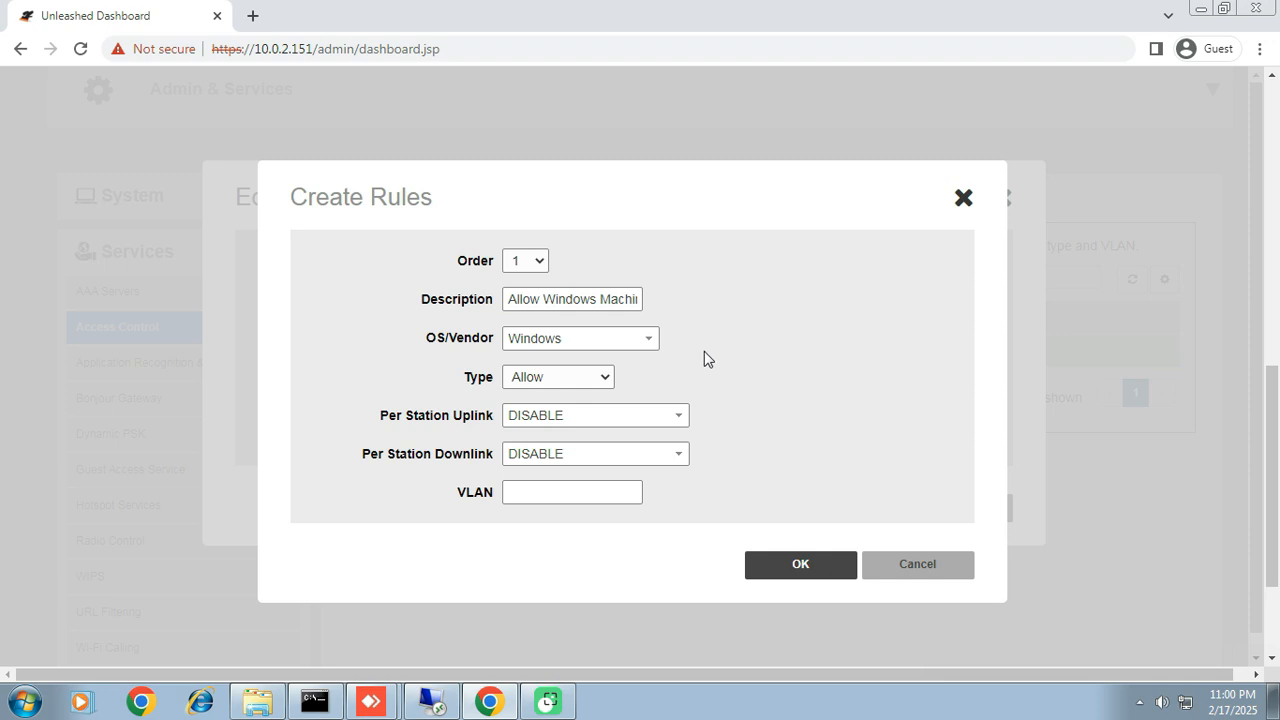
{"action": "left_click", "coordinate": [604, 379]}
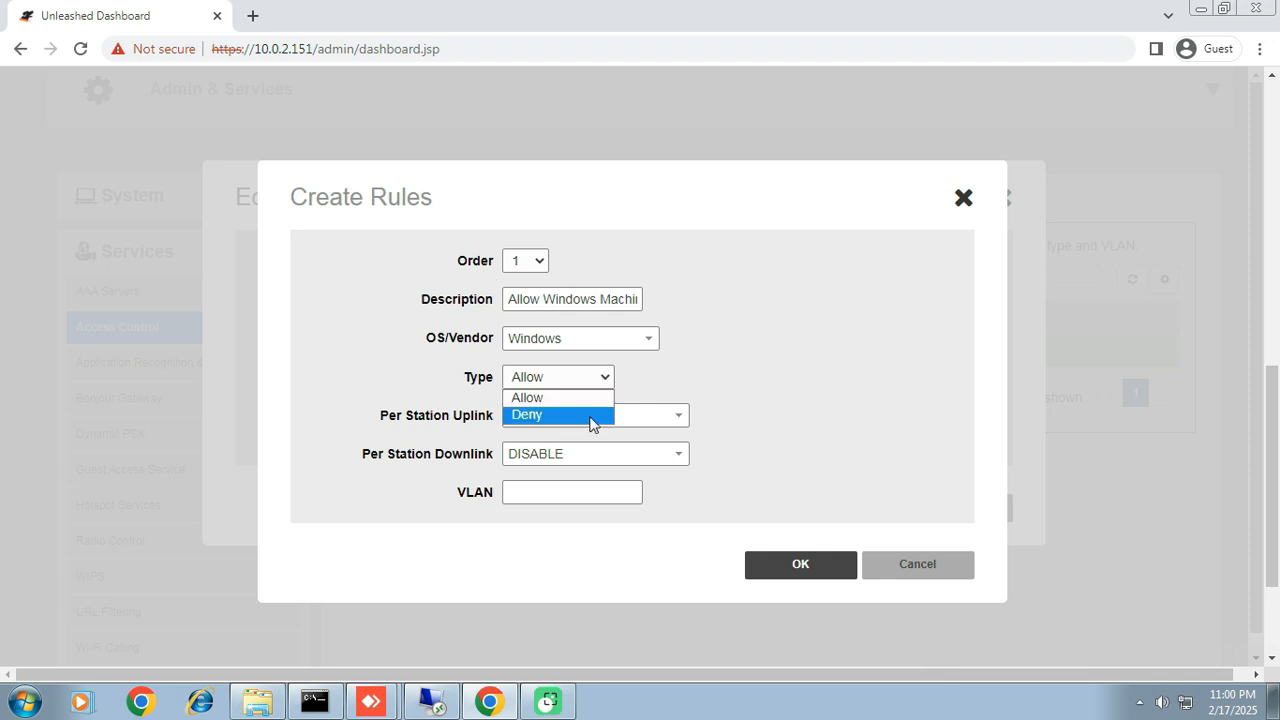
{"action": "left_click", "coordinate": [593, 399]}
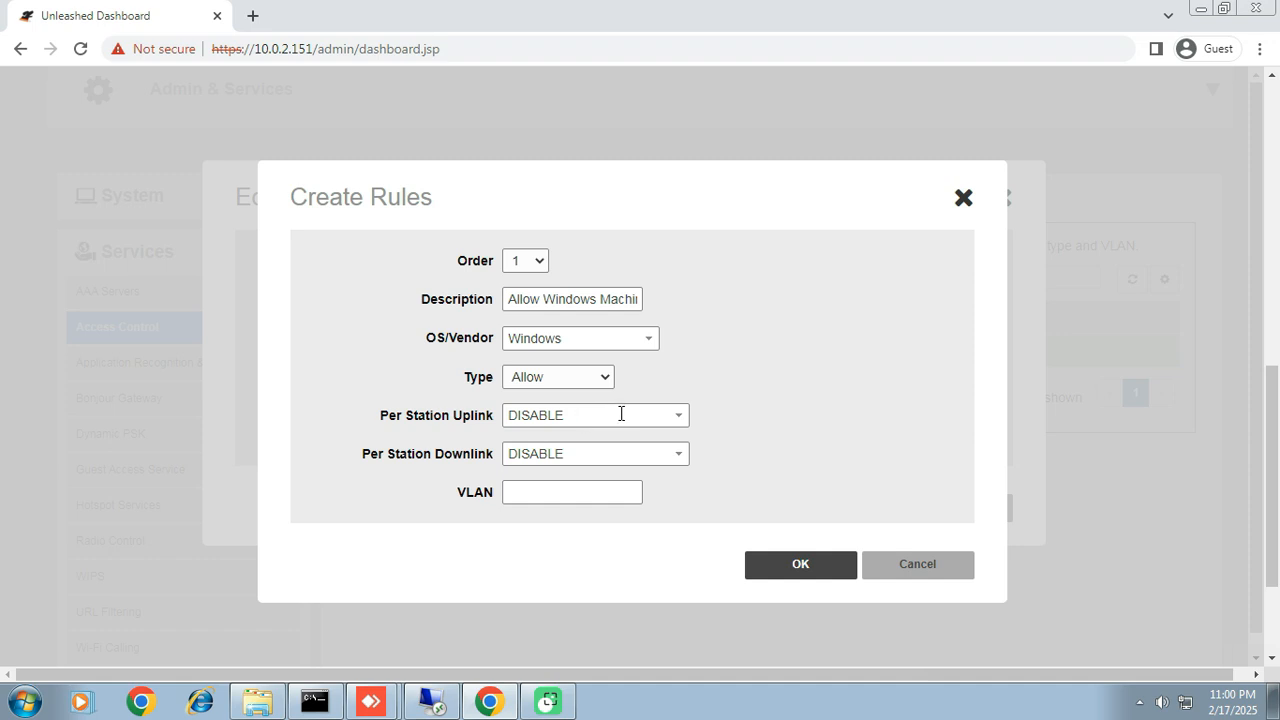
Step: Limit the rule's Per Station Uplink and Per Station Downlink to 1.00Mbps each
{"action": "left_click_drag", "start_coordinate": [378, 418], "coordinate": [494, 416]}
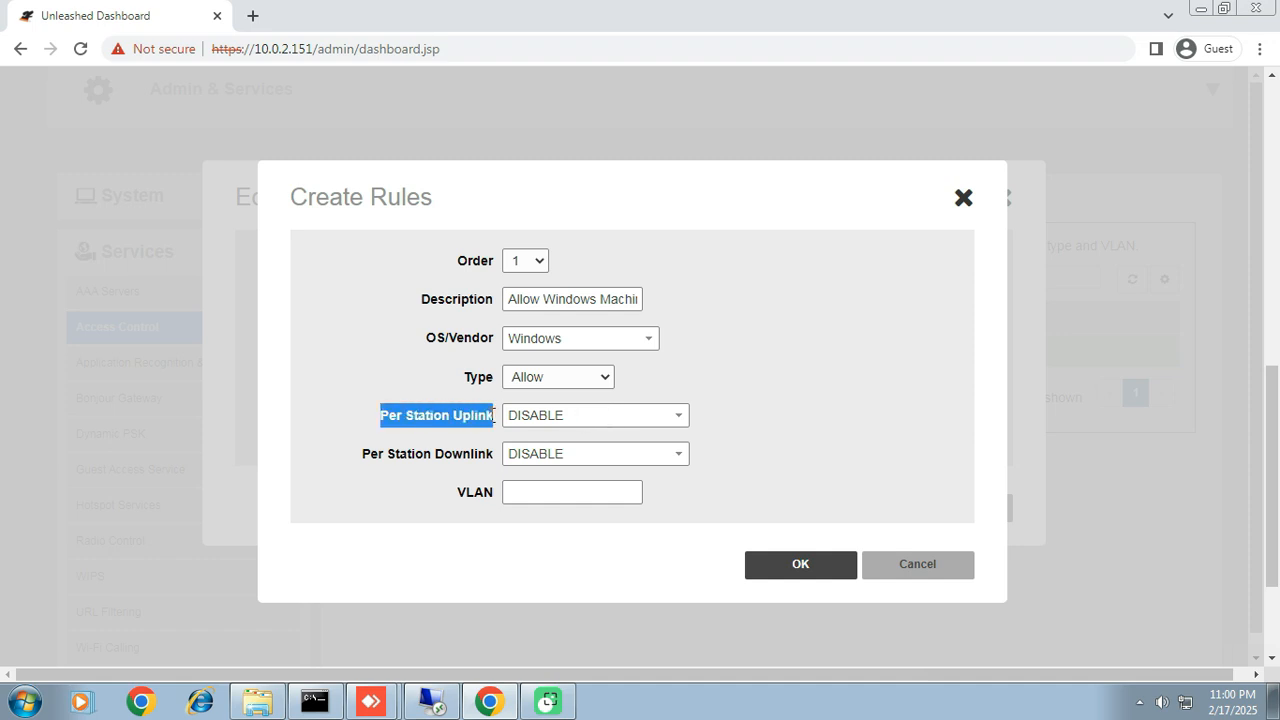
{"action": "left_click_drag", "start_coordinate": [360, 455], "coordinate": [487, 453]}
{"action": "left_click", "coordinate": [481, 428]}
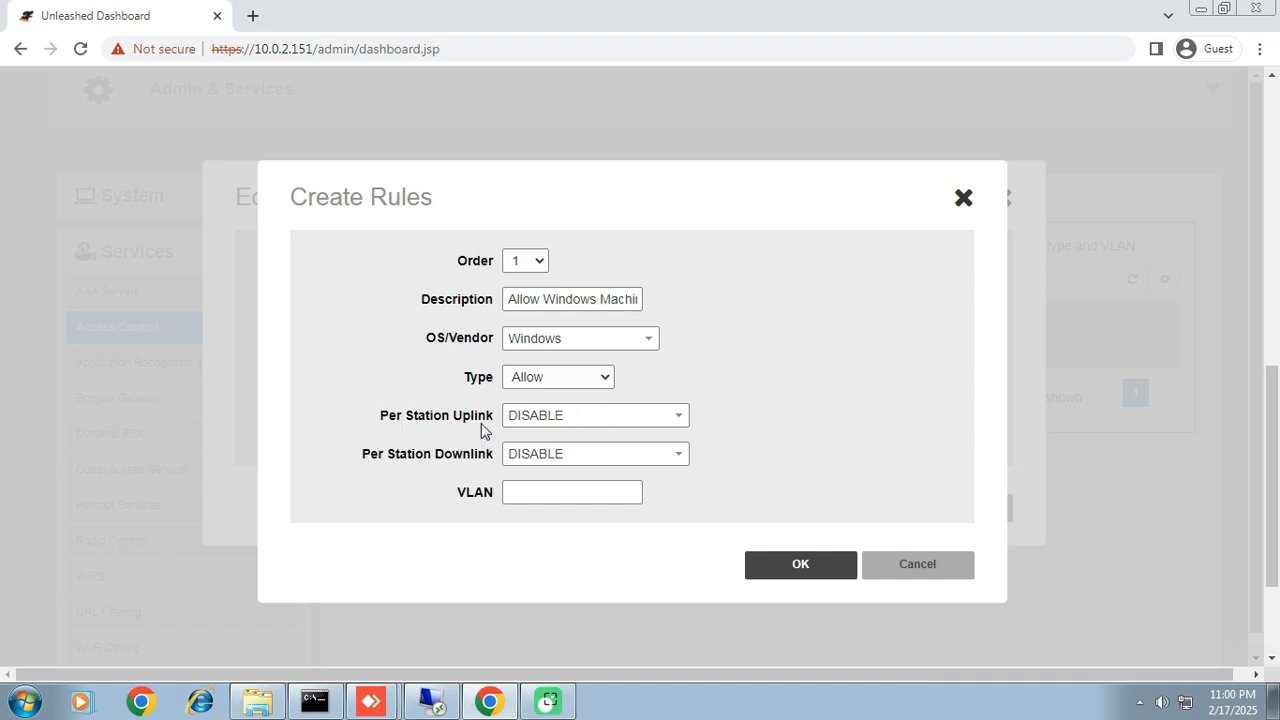
{"action": "left_click", "coordinate": [681, 417]}
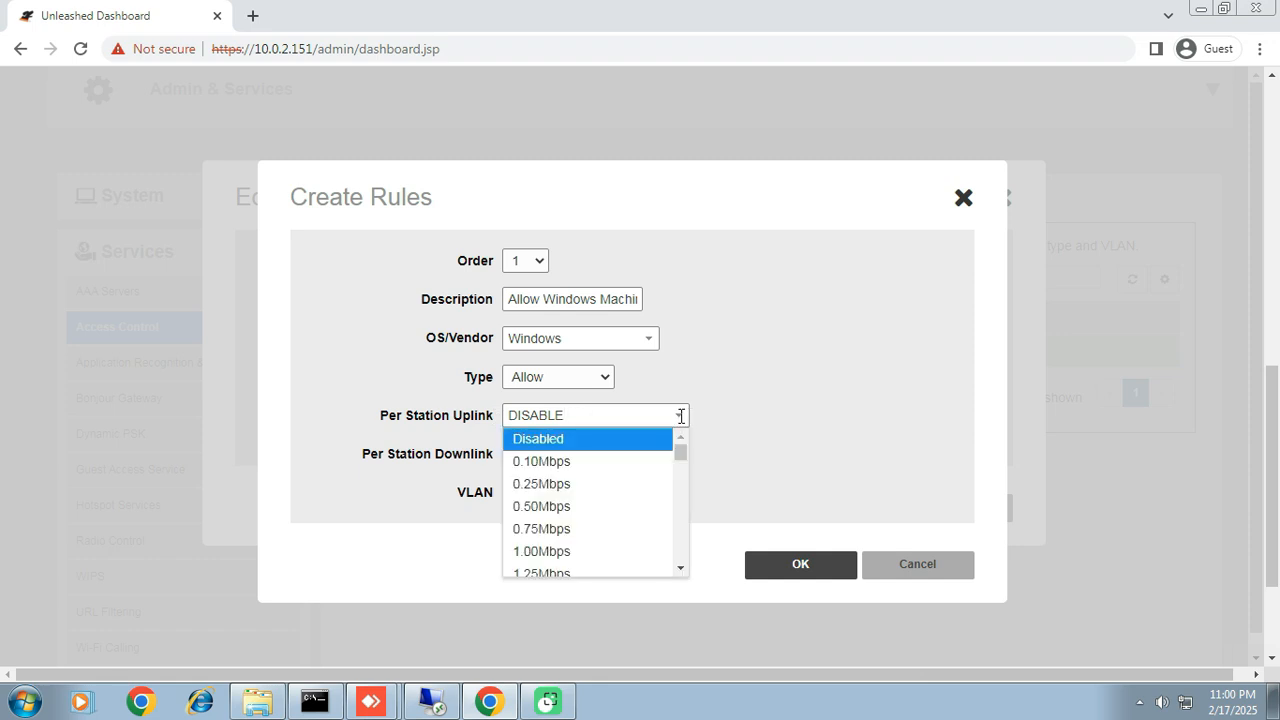
{"action": "left_click", "coordinate": [560, 553]}
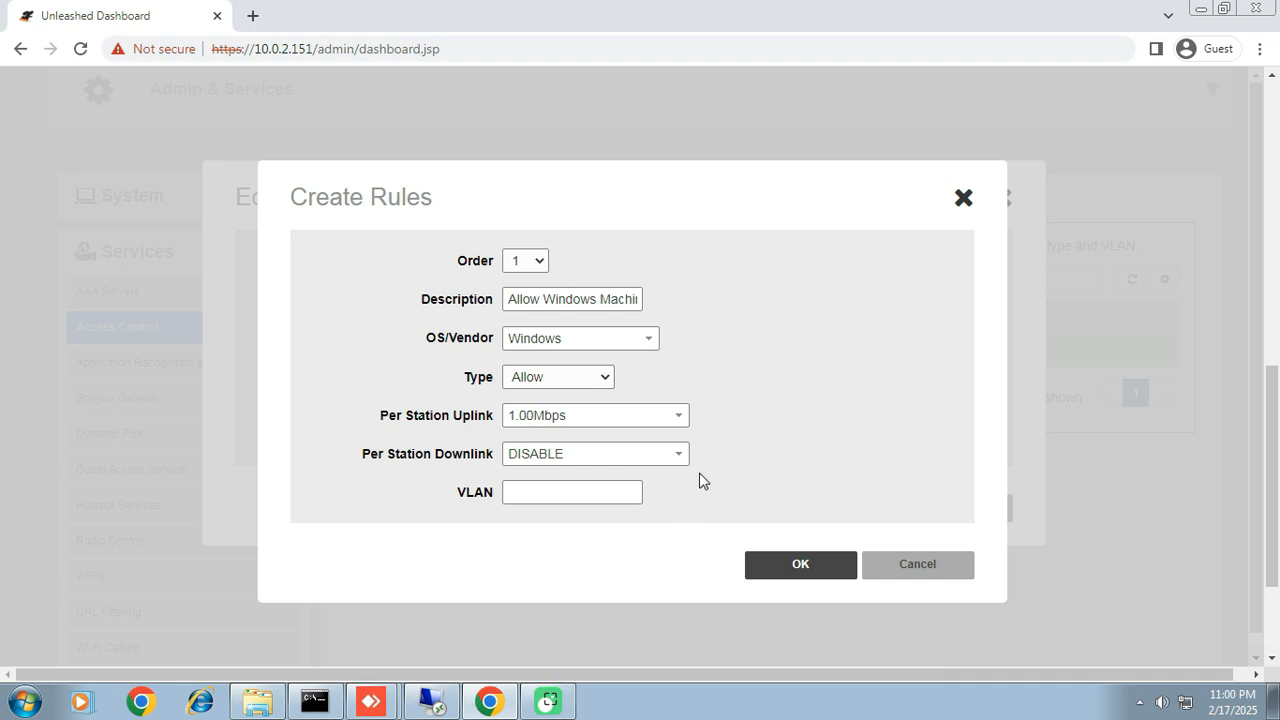
{"action": "left_click", "coordinate": [677, 451]}
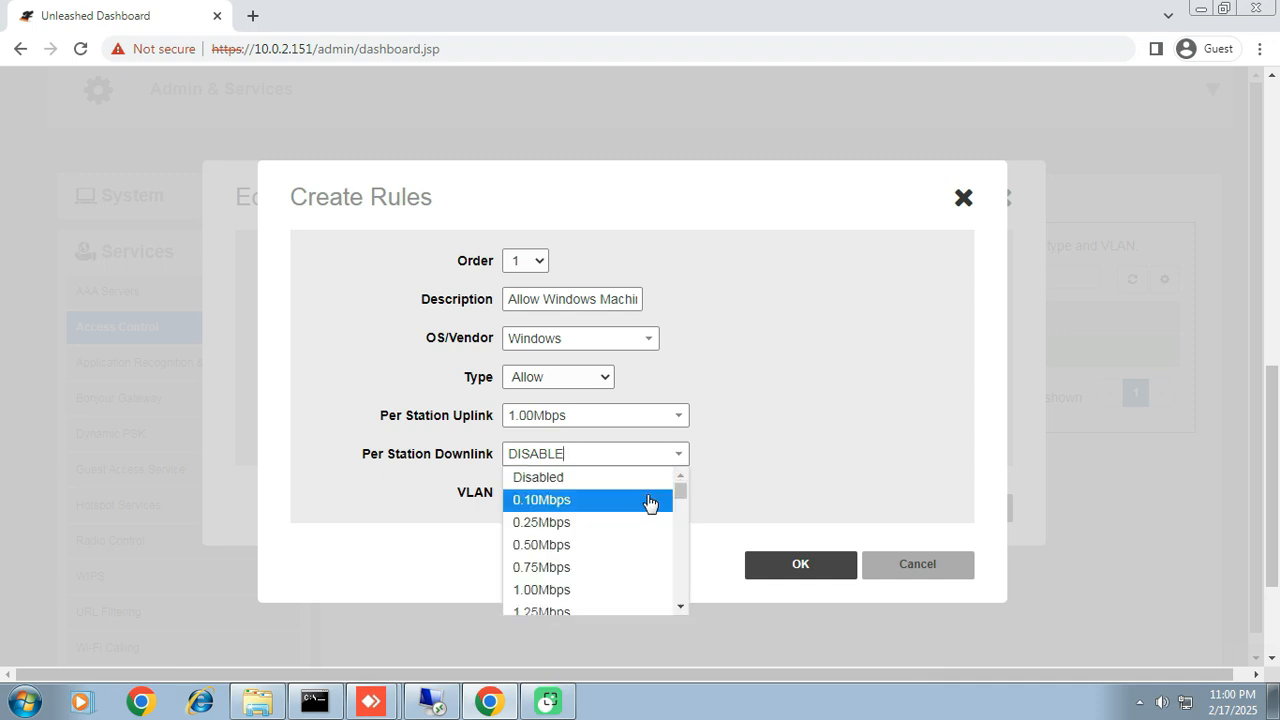
{"action": "left_click", "coordinate": [580, 592]}
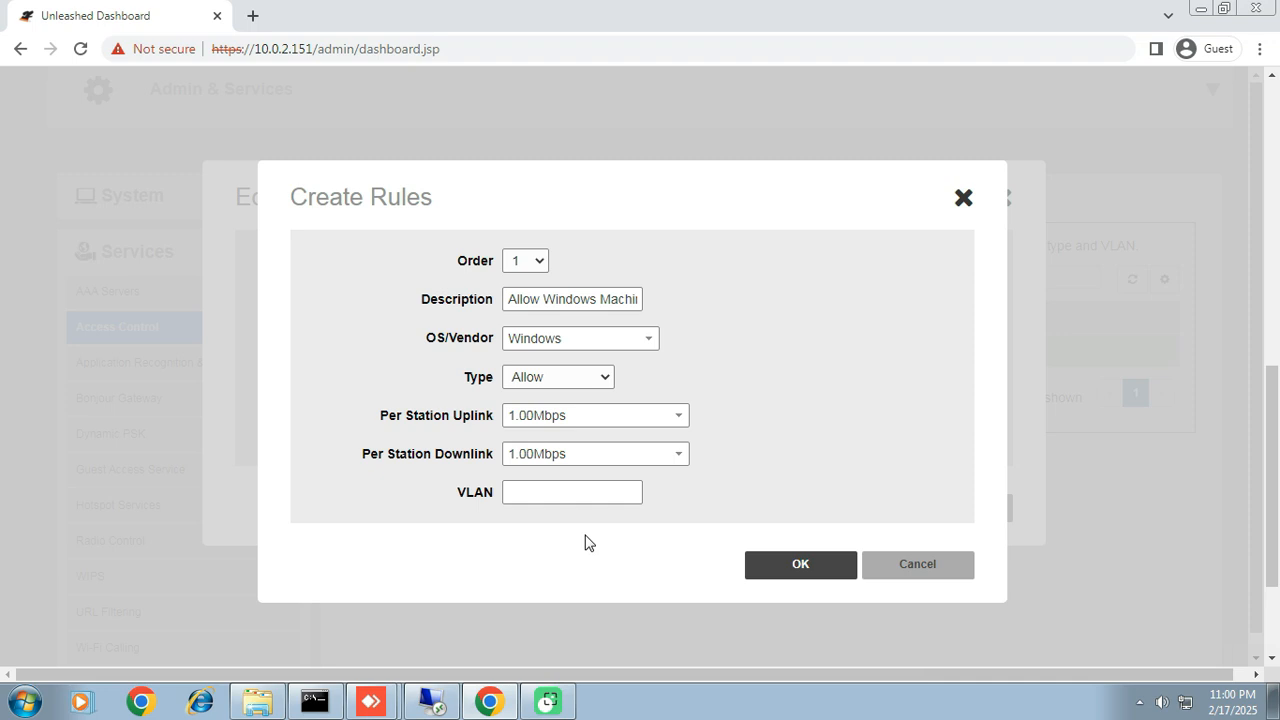
Step: Leave the rule's VLAN blank and save both the rule and the Windows machines policy
{"action": "left_click", "coordinate": [577, 490]}
{"action": "left_click", "coordinate": [800, 566]}
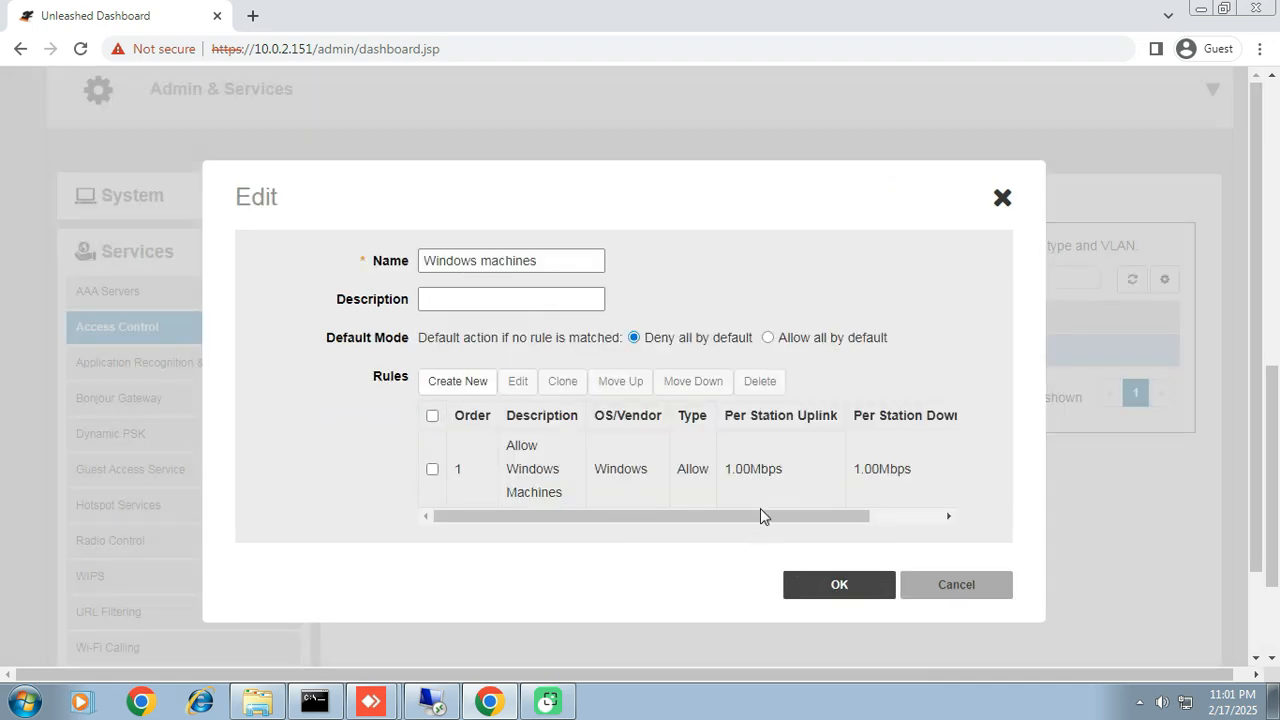
{"action": "left_click", "coordinate": [836, 588]}
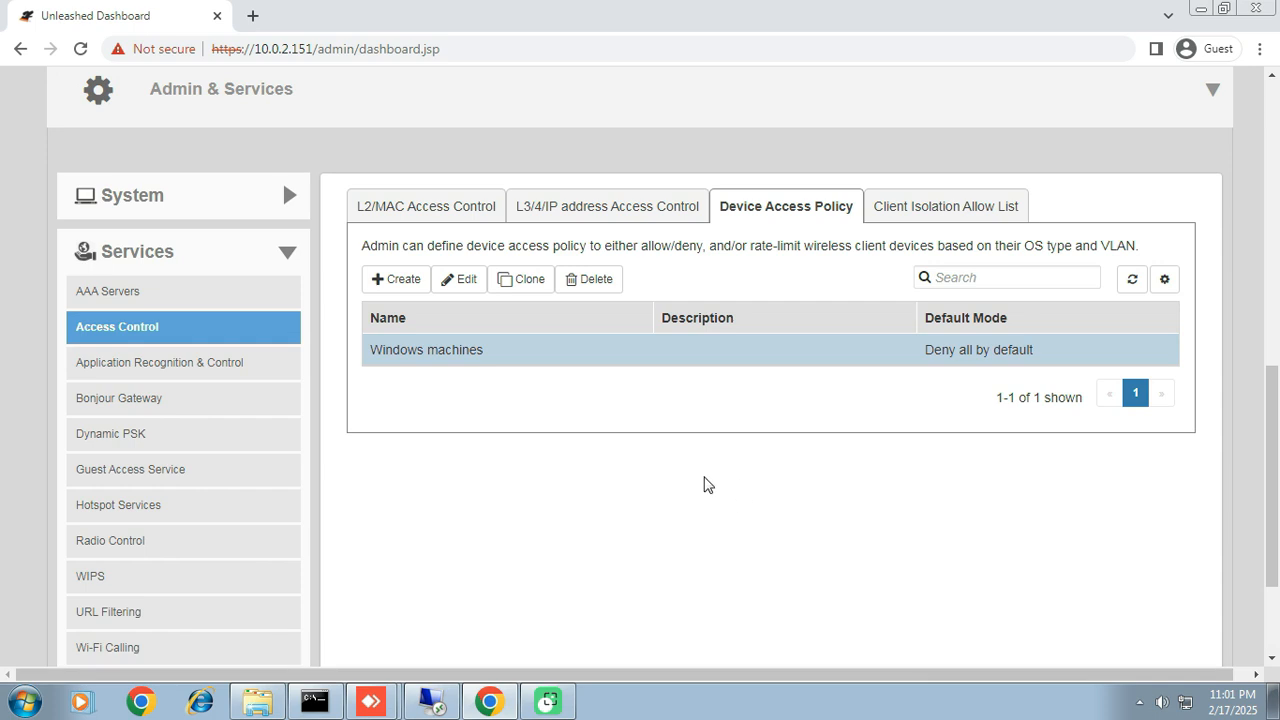
Step: Switch to the remote Windows client and ping 10.0.2.151 and 10.0.3.188 from Command Prompt to test connectivity
{"action": "left_click", "coordinate": [436, 700]}
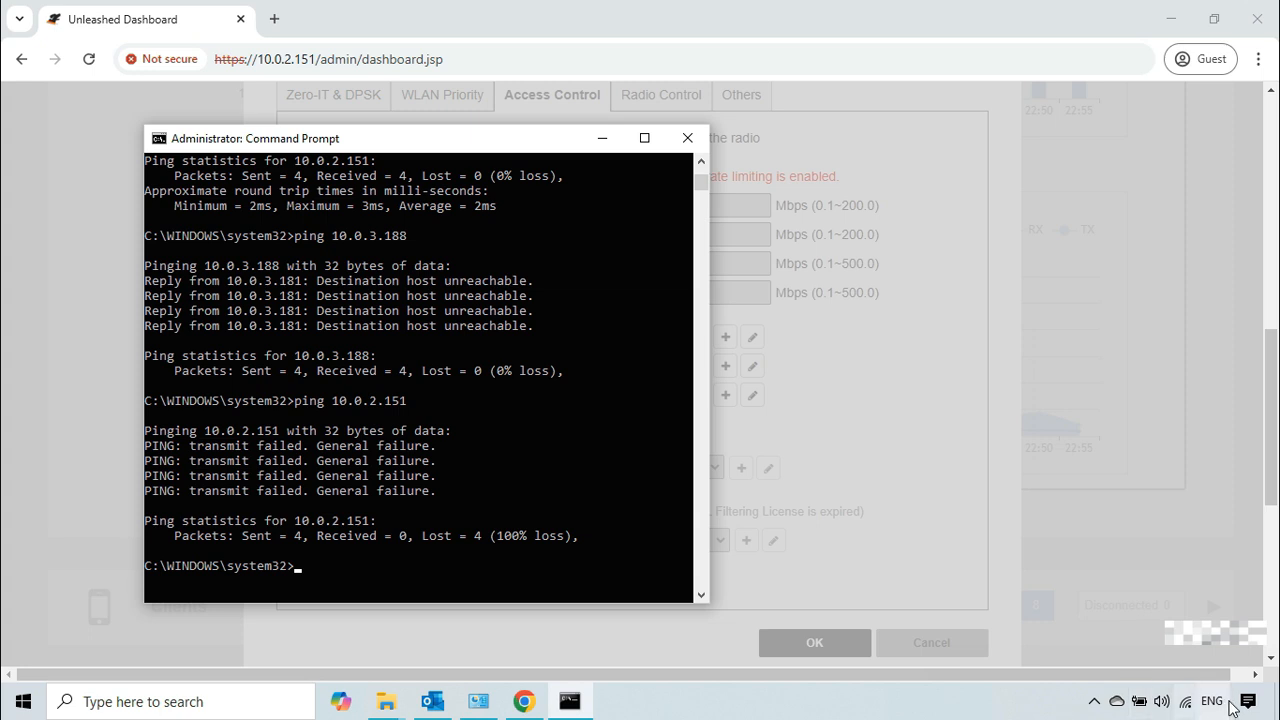
{"action": "mouse_move", "coordinate": [1199, 699]}
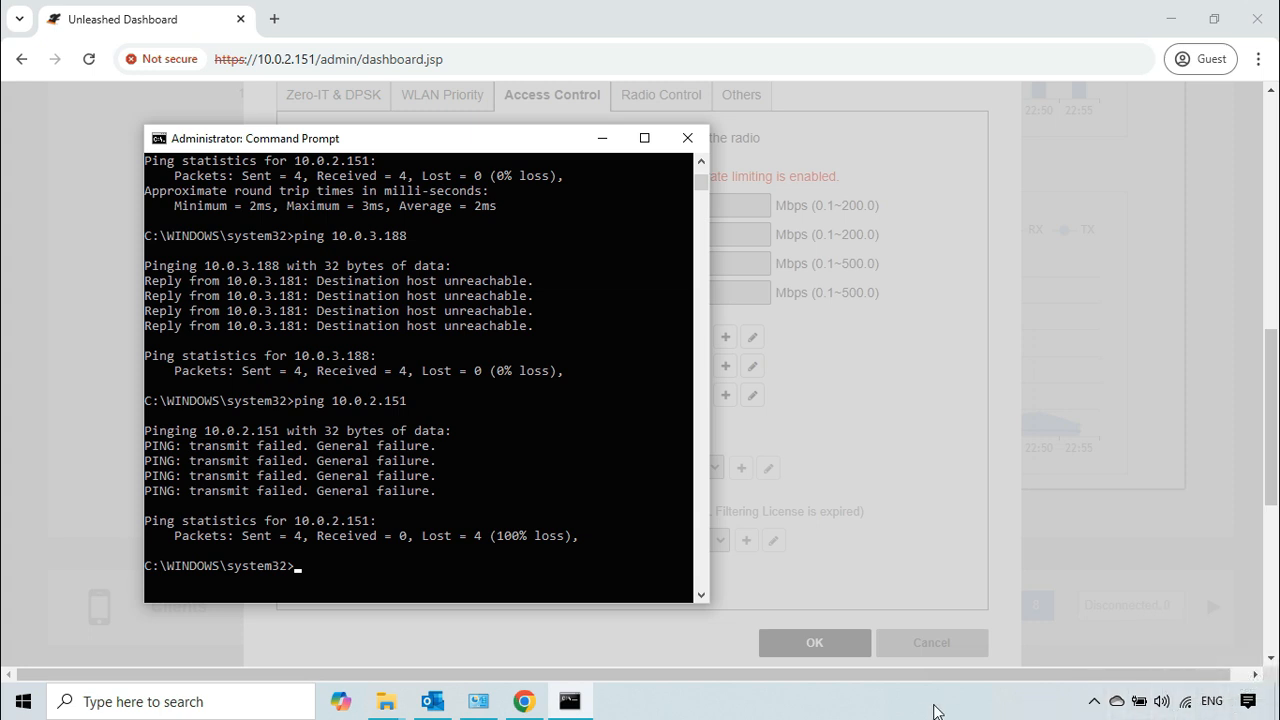
{"action": "left_click", "coordinate": [583, 491]}
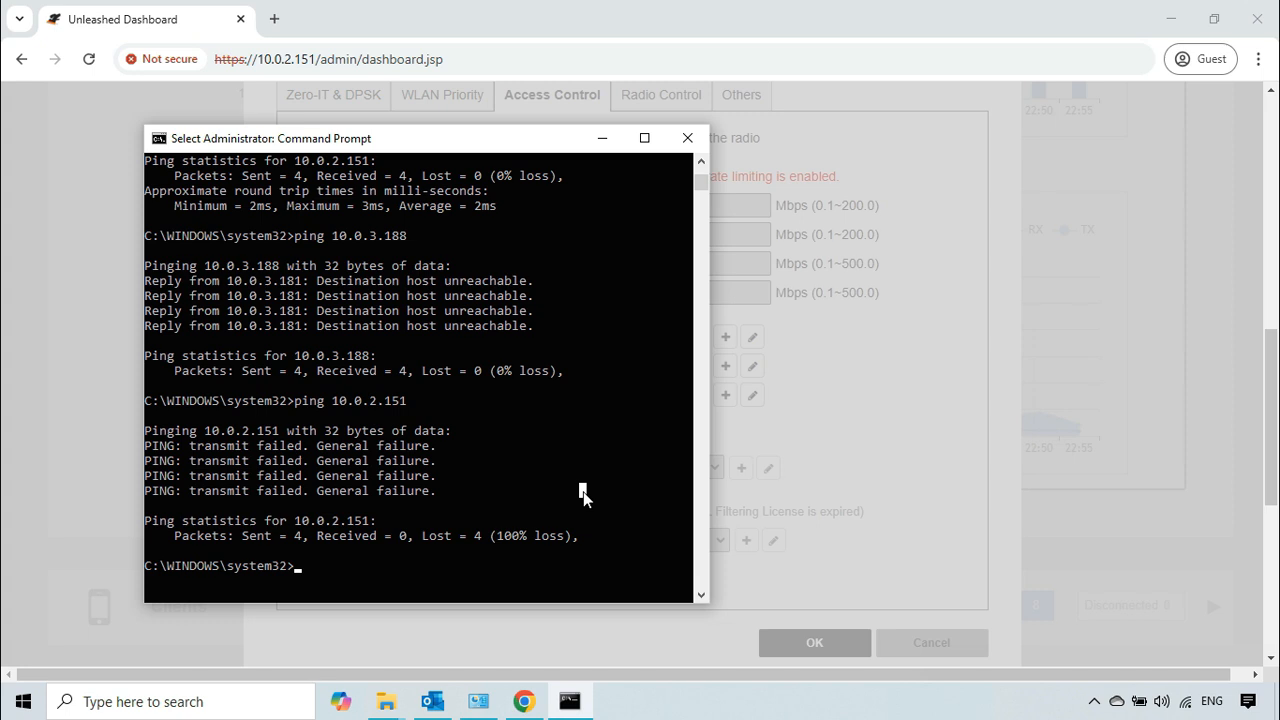
{"action": "key", "text": "Up"}
{"action": "key", "text": "Return"}
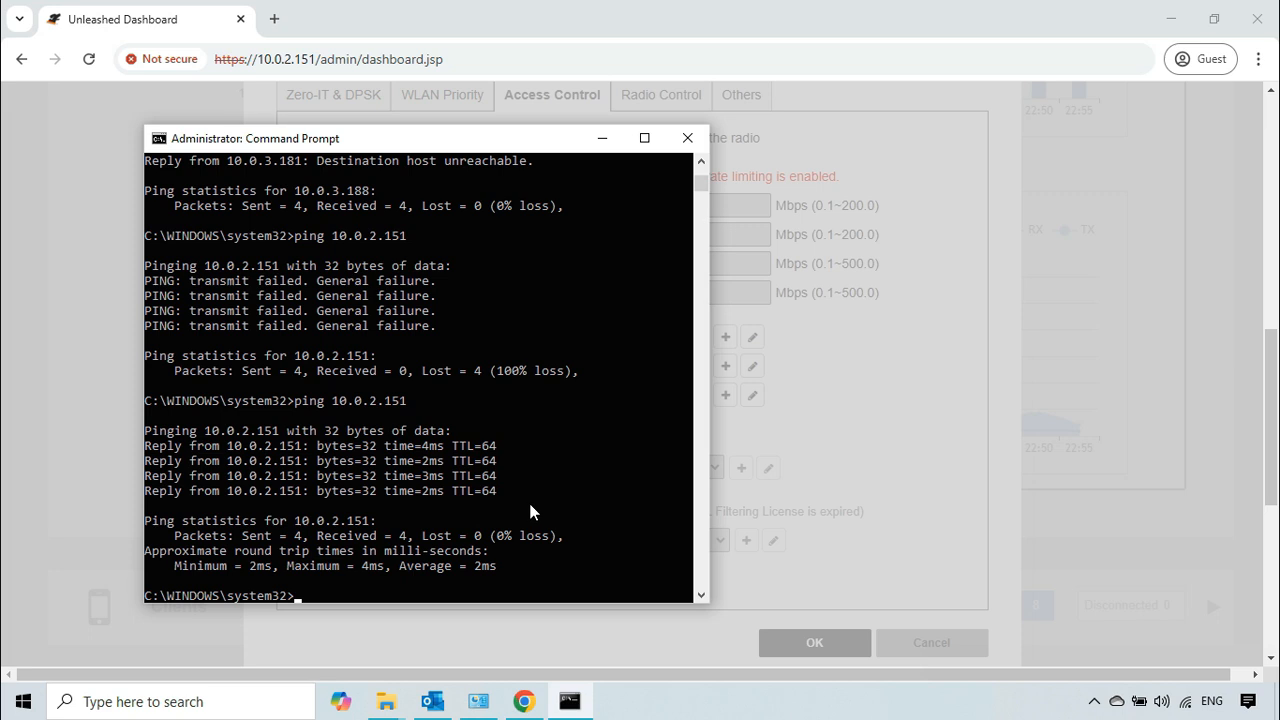
{"action": "key", "text": "Up"}
{"action": "key", "text": "Up"}
{"action": "key", "text": "Return"}
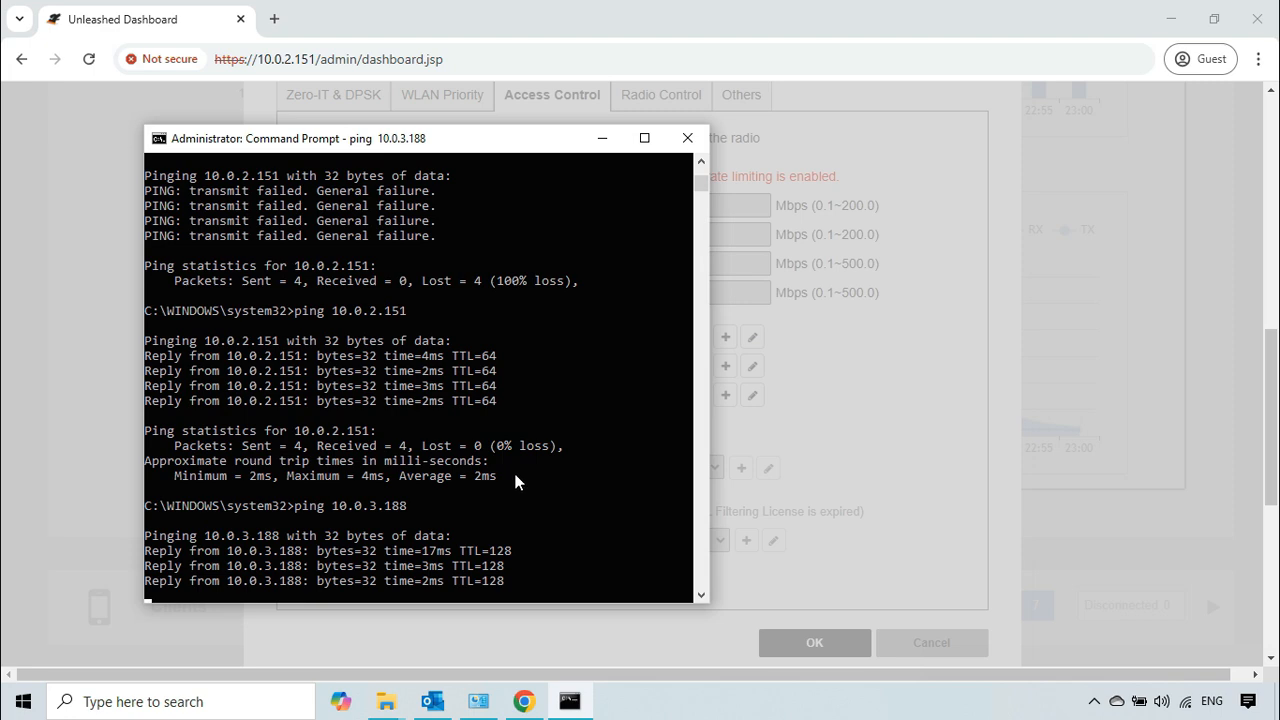
Step: Reload the Unleashed dashboard in the client's browser and show the Wi-Fi Networks list in Table display mode
{"action": "left_click", "coordinate": [165, 30]}
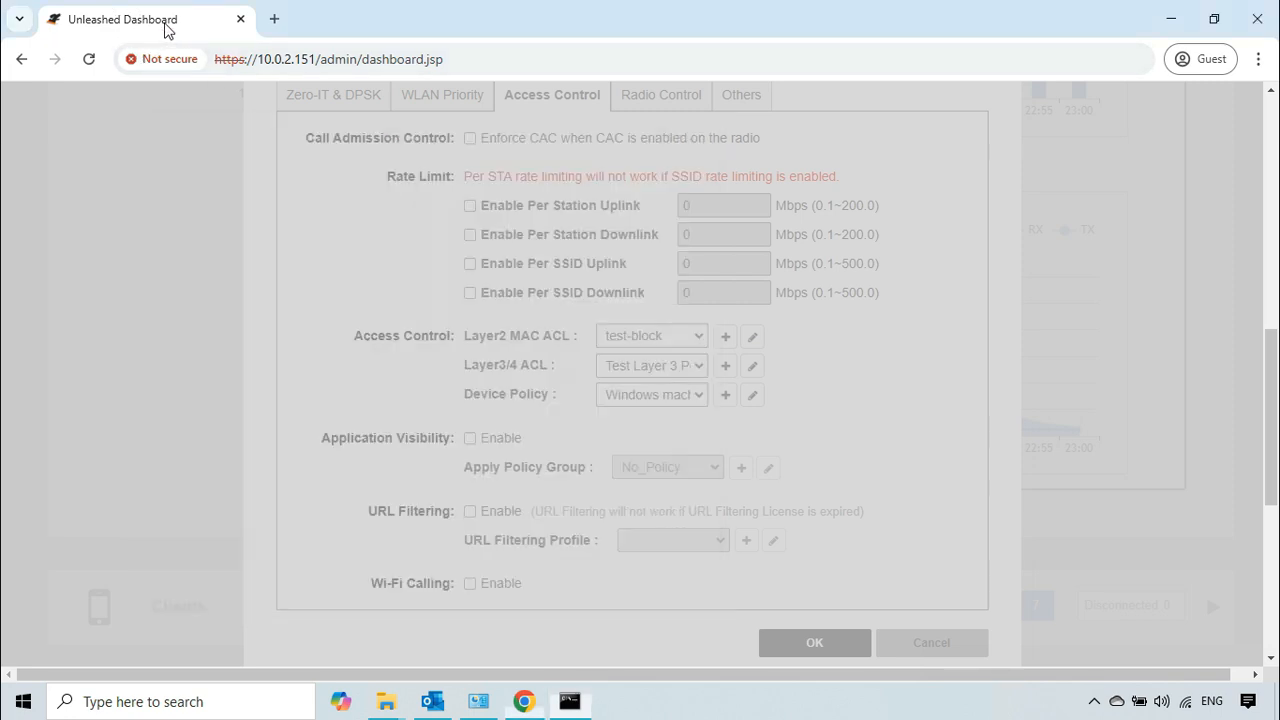
{"action": "left_click", "coordinate": [89, 59]}
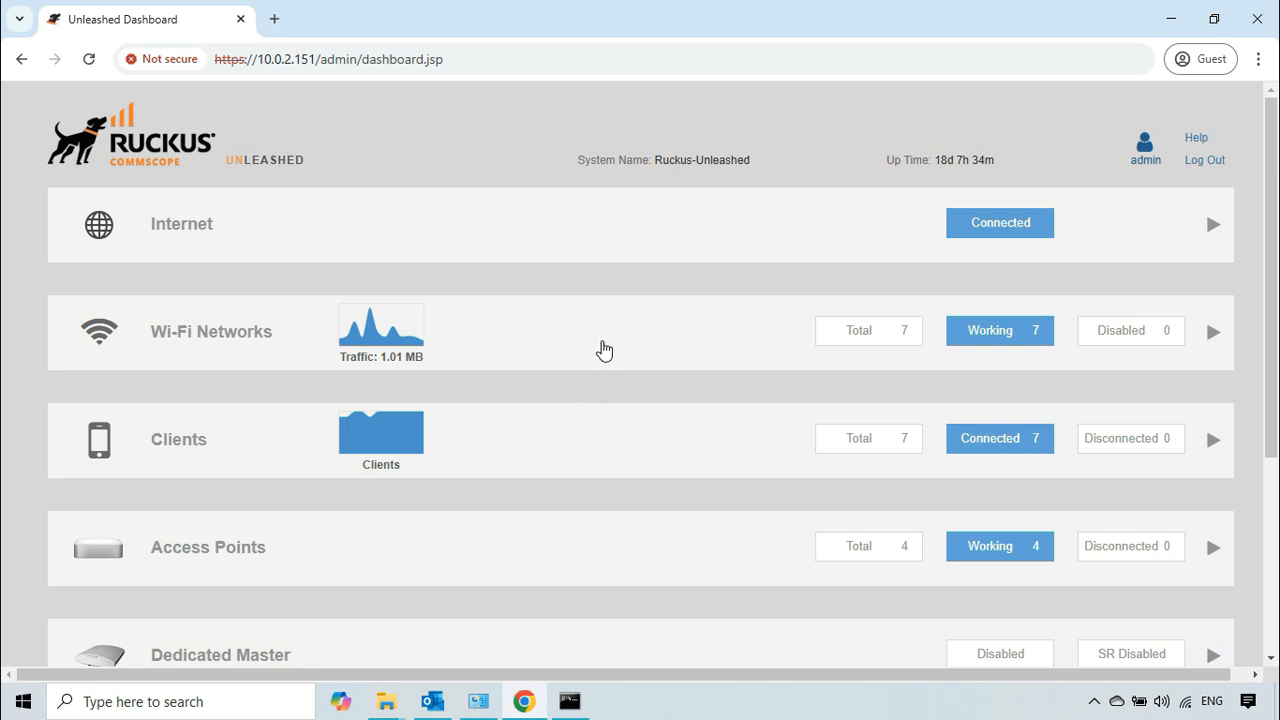
{"action": "left_click", "coordinate": [604, 350]}
{"action": "scroll", "coordinate": [556, 414], "scroll_direction": "down", "scroll_amount": 3}
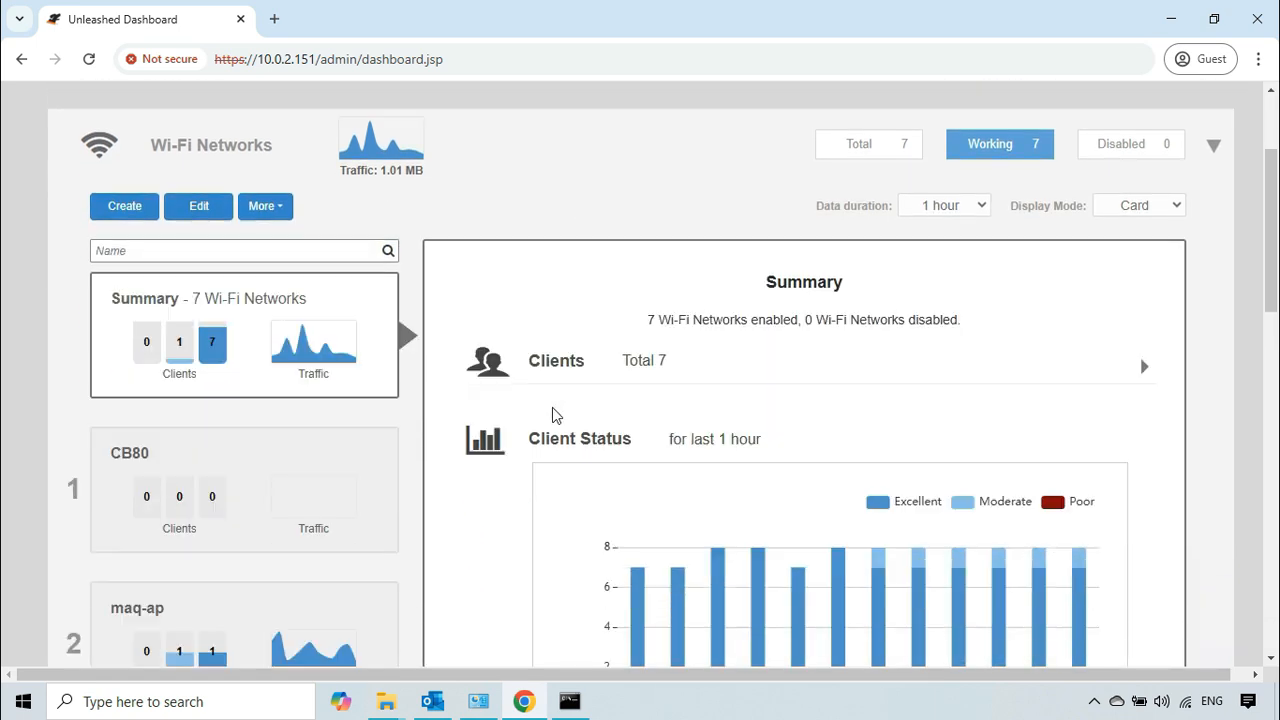
{"action": "scroll", "coordinate": [1011, 289], "scroll_direction": "up", "scroll_amount": 1}
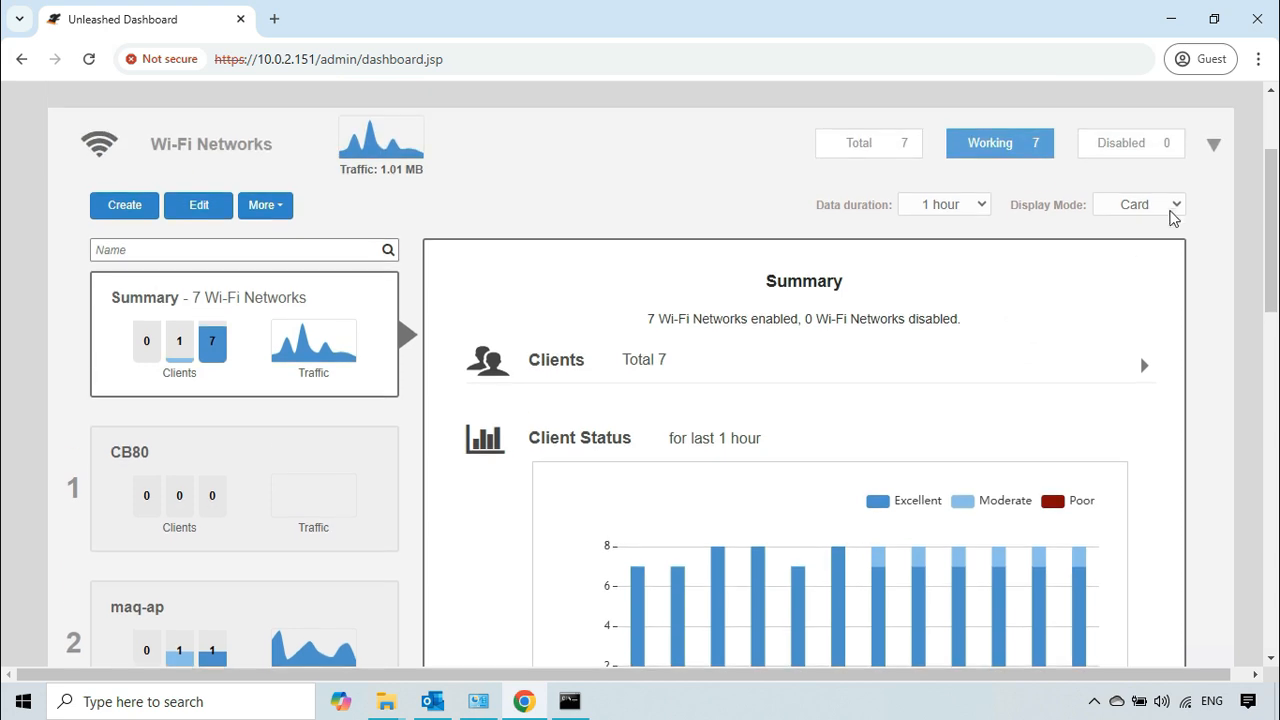
{"action": "left_click", "coordinate": [1166, 200]}
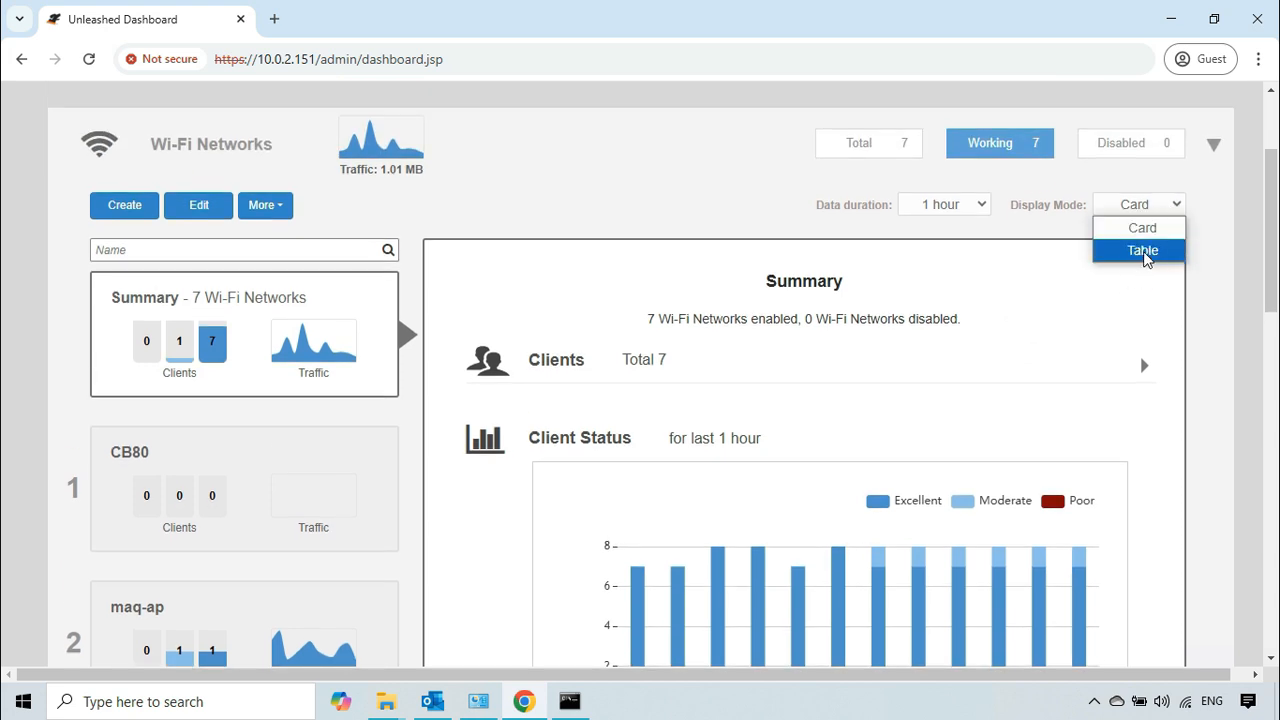
{"action": "left_click", "coordinate": [1145, 250]}
{"action": "scroll", "coordinate": [280, 470], "scroll_direction": "down", "scroll_amount": 1}
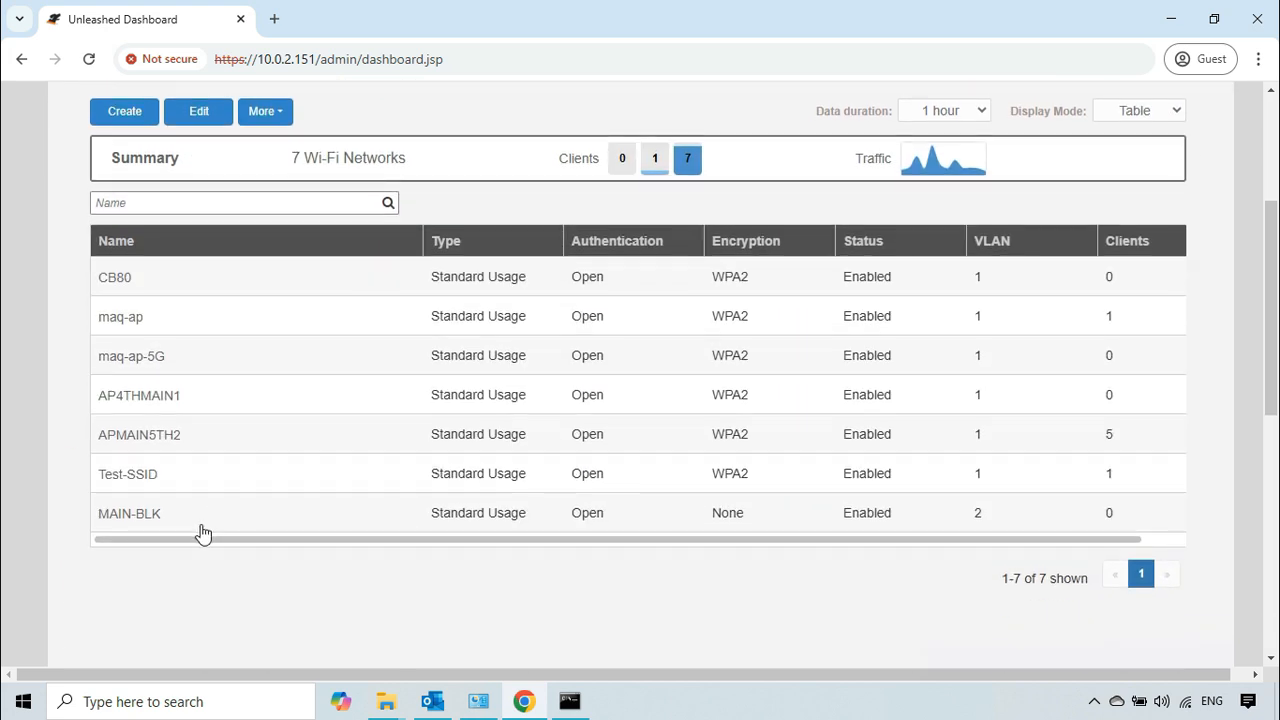
Step: Open Test-SSID for editing and show the Access Control settings in its advanced options
{"action": "left_click", "coordinate": [210, 478]}
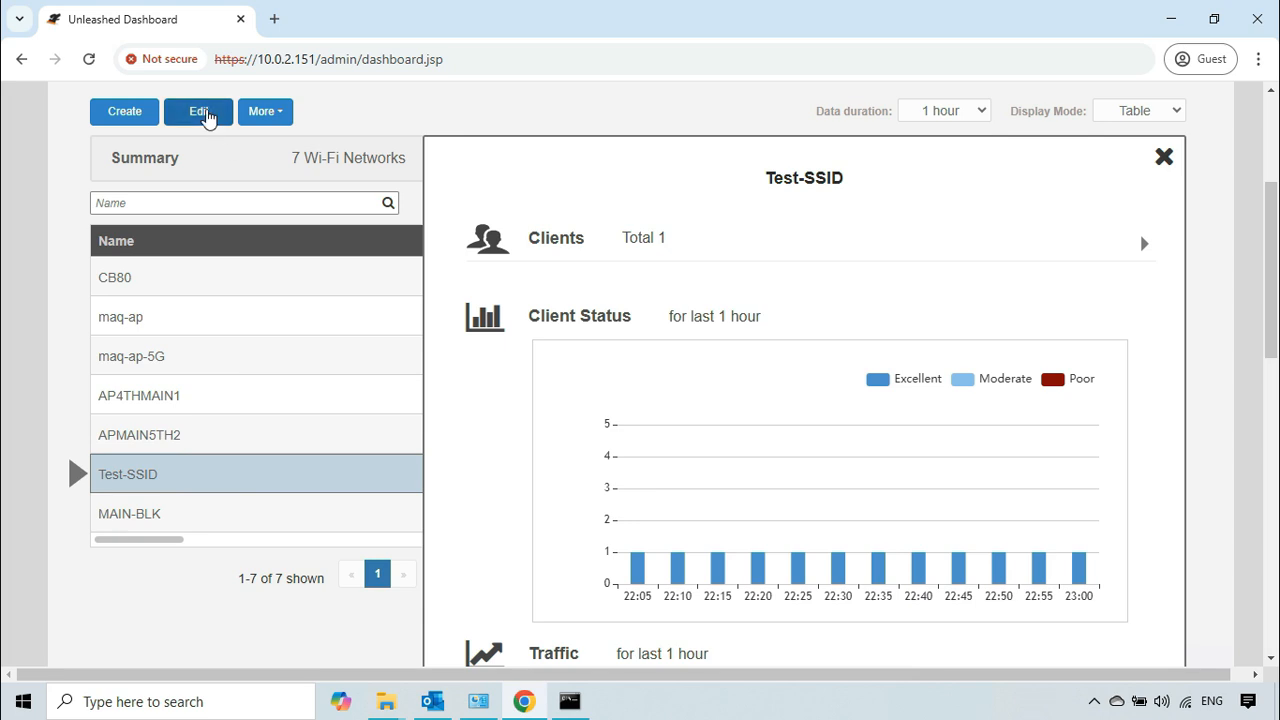
{"action": "left_click", "coordinate": [203, 113]}
{"action": "left_click", "coordinate": [378, 610]}
{"action": "scroll", "coordinate": [403, 479], "scroll_direction": "down", "scroll_amount": 4}
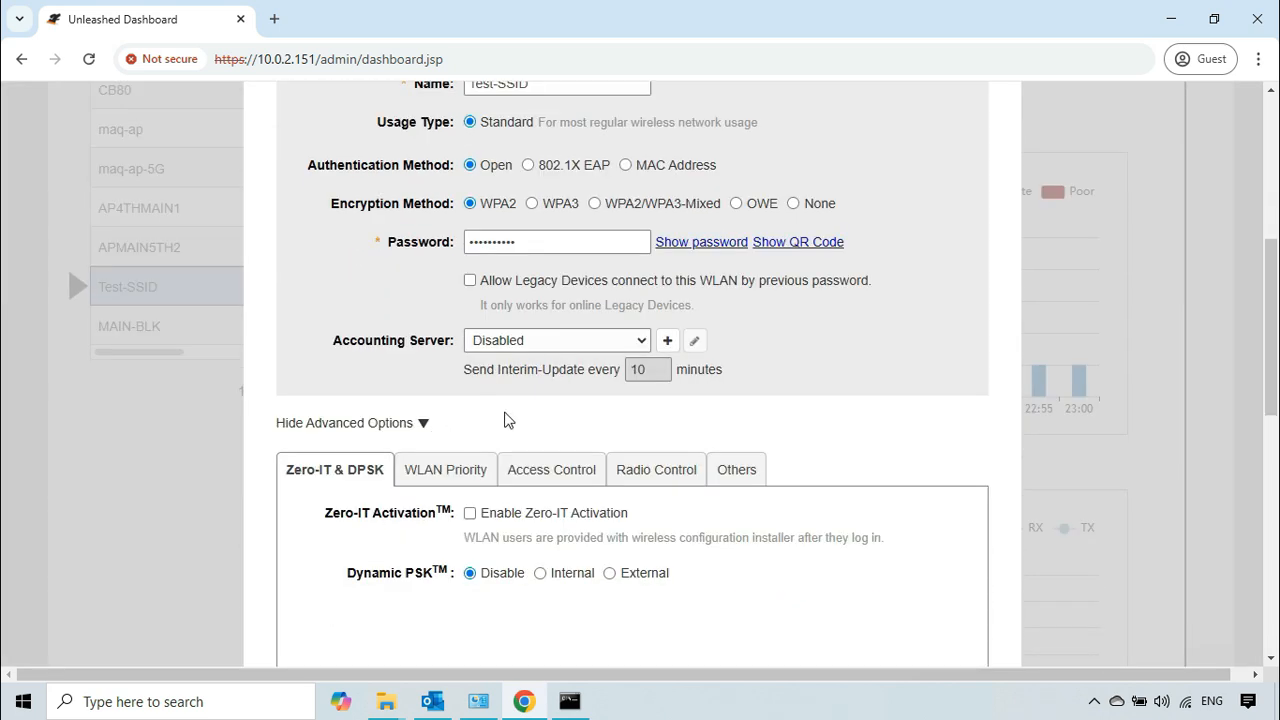
{"action": "left_click", "coordinate": [557, 285]}
{"action": "scroll", "coordinate": [645, 393], "scroll_direction": "down", "scroll_amount": 2}
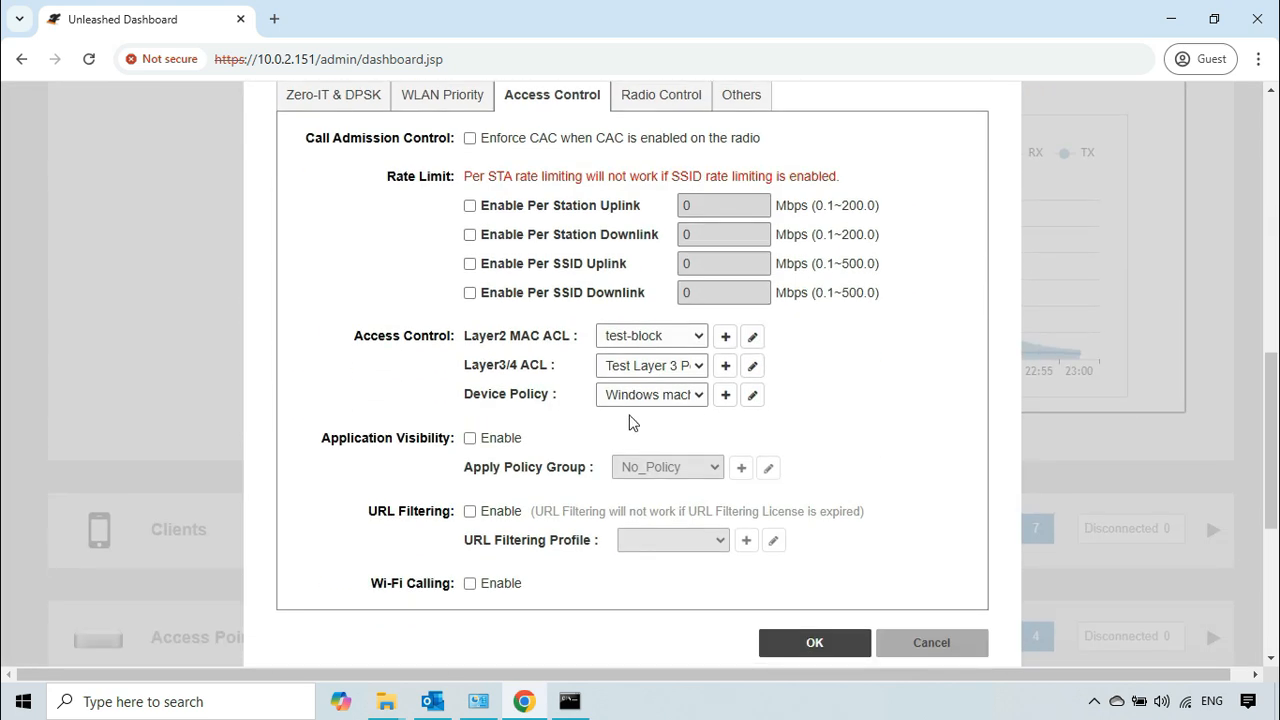
Step: Edit the Windows machines device policy and set its default mode to Allow all by default
{"action": "left_click", "coordinate": [754, 396]}
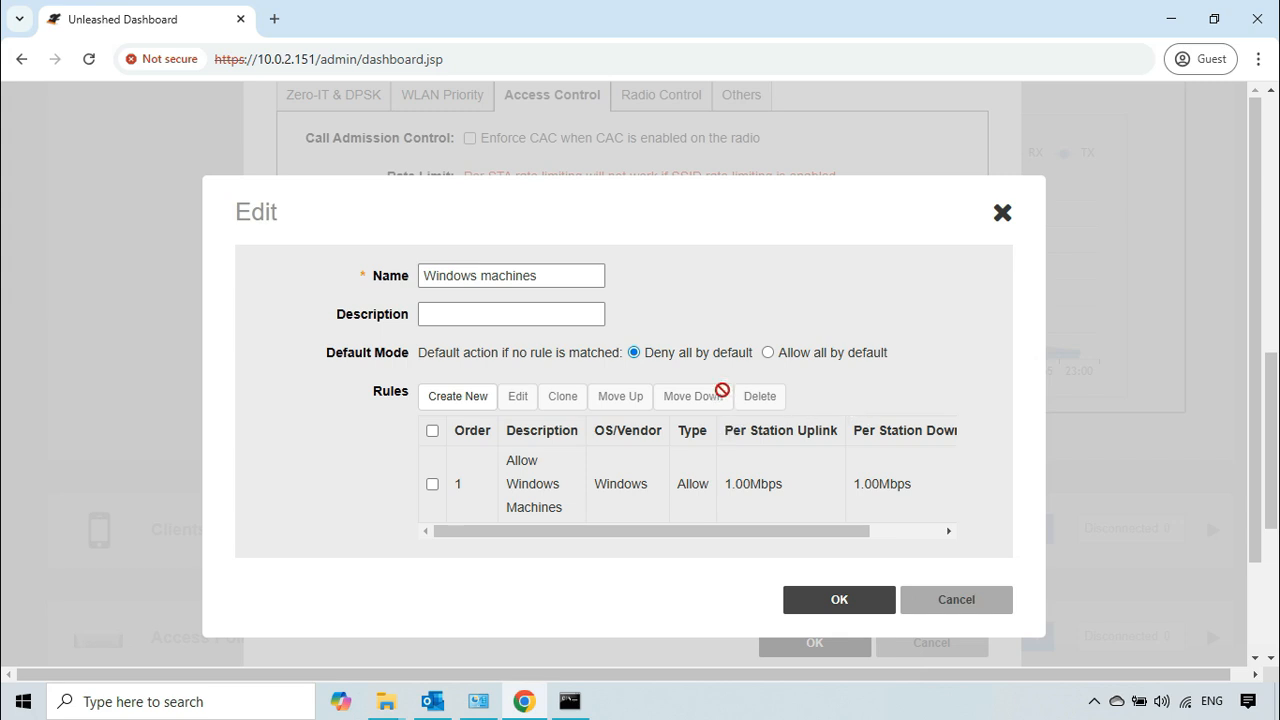
{"action": "left_click", "coordinate": [768, 354]}
{"action": "left_click_drag", "start_coordinate": [887, 356], "coordinate": [791, 360]}
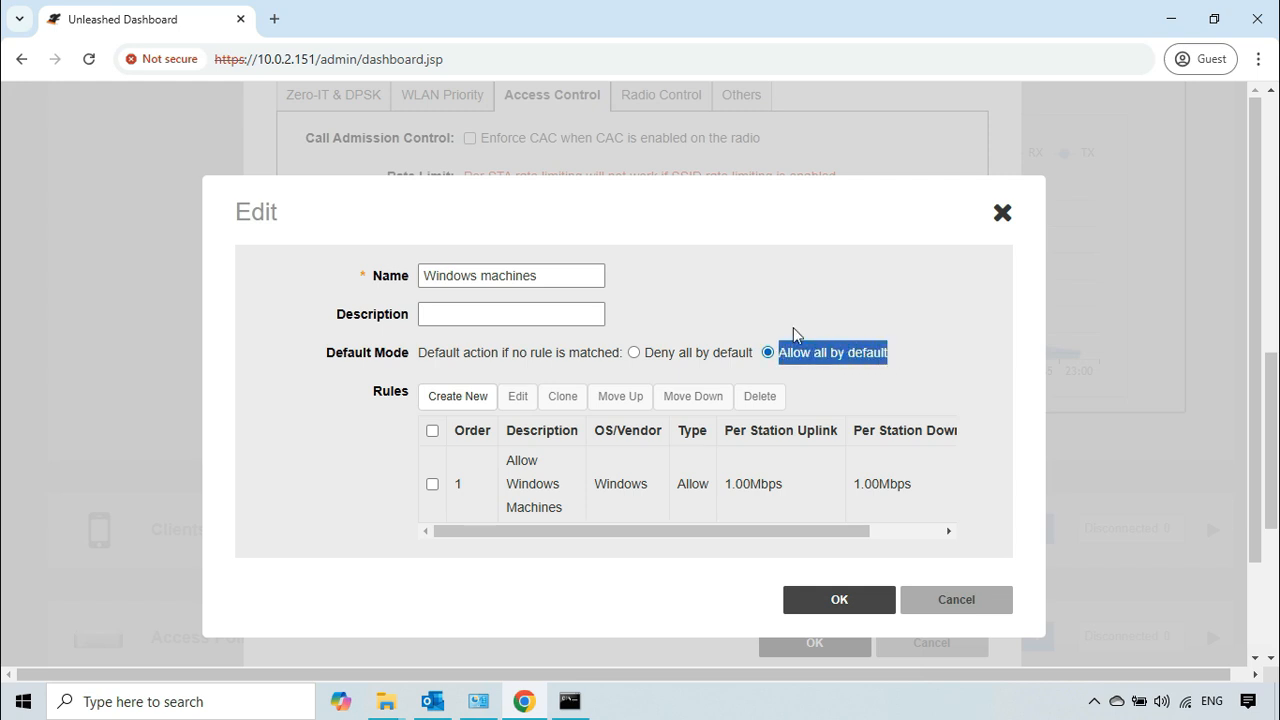
{"action": "left_click", "coordinate": [812, 300]}
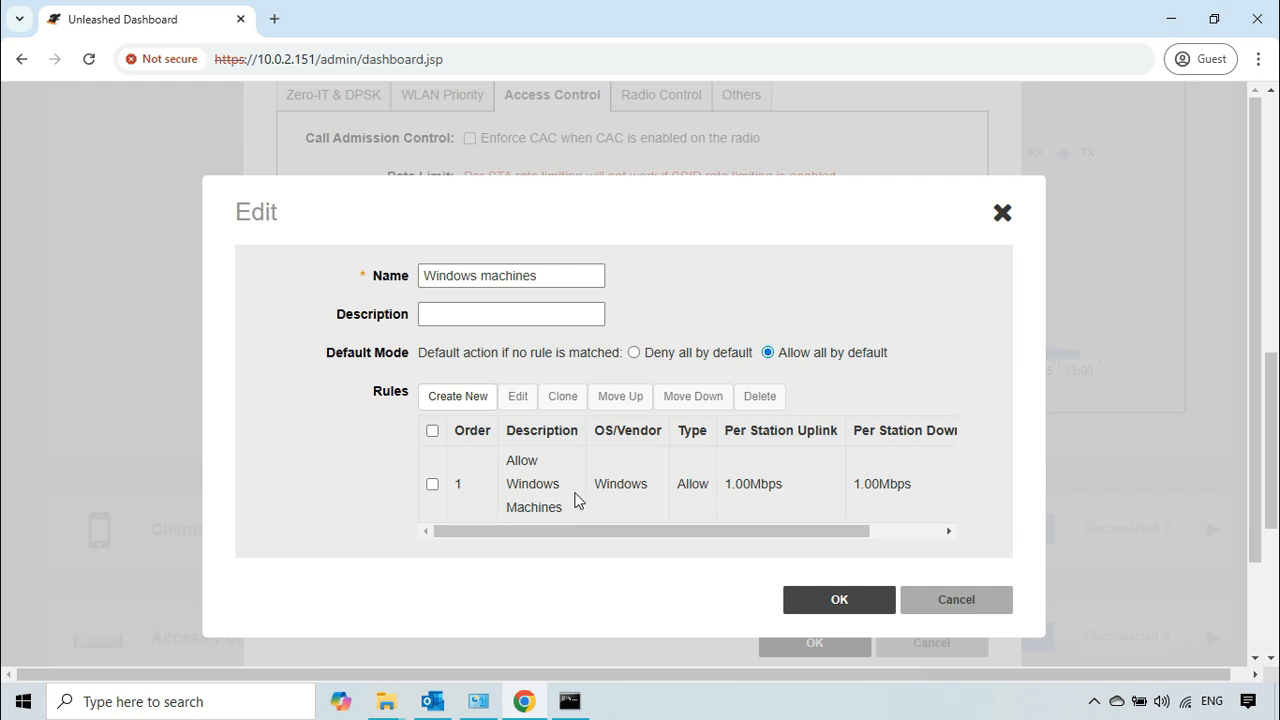
Step: Open the policy's Windows rule for editing and change its description to "Block Windows Machines"
{"action": "left_click_drag", "start_coordinate": [676, 484], "coordinate": [720, 488]}
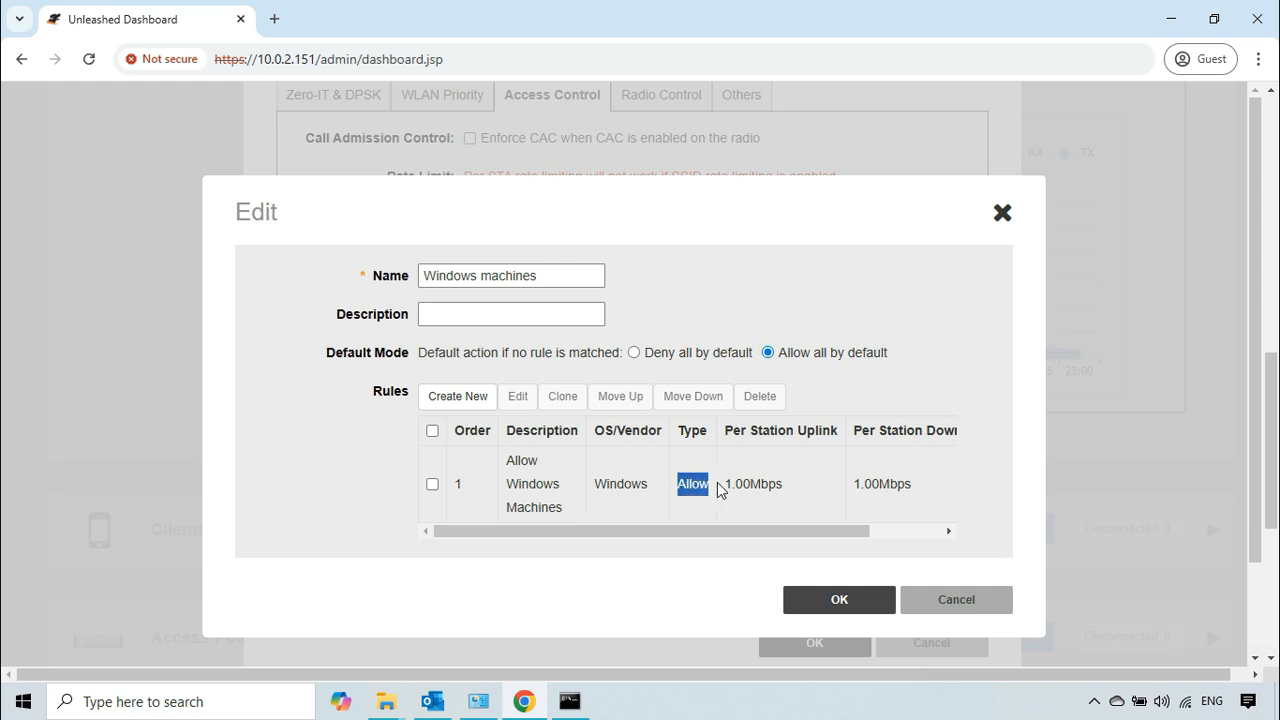
{"action": "left_click", "coordinate": [433, 485]}
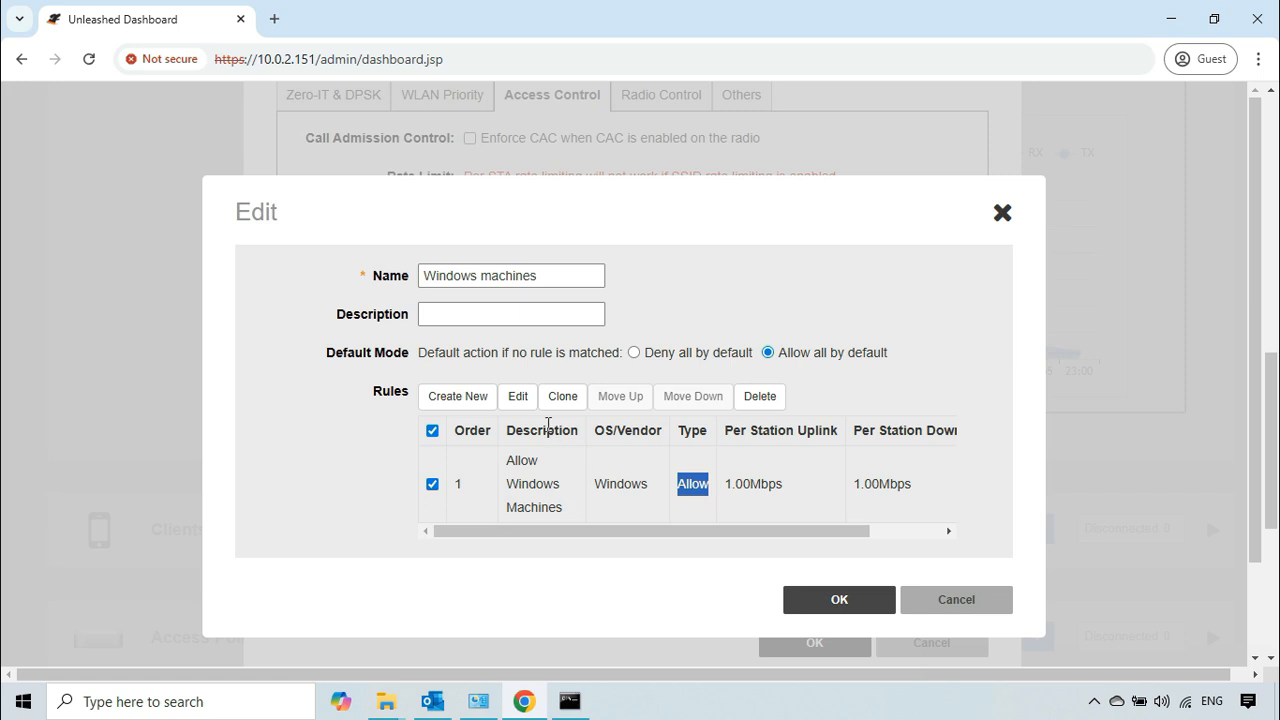
{"action": "left_click", "coordinate": [521, 396]}
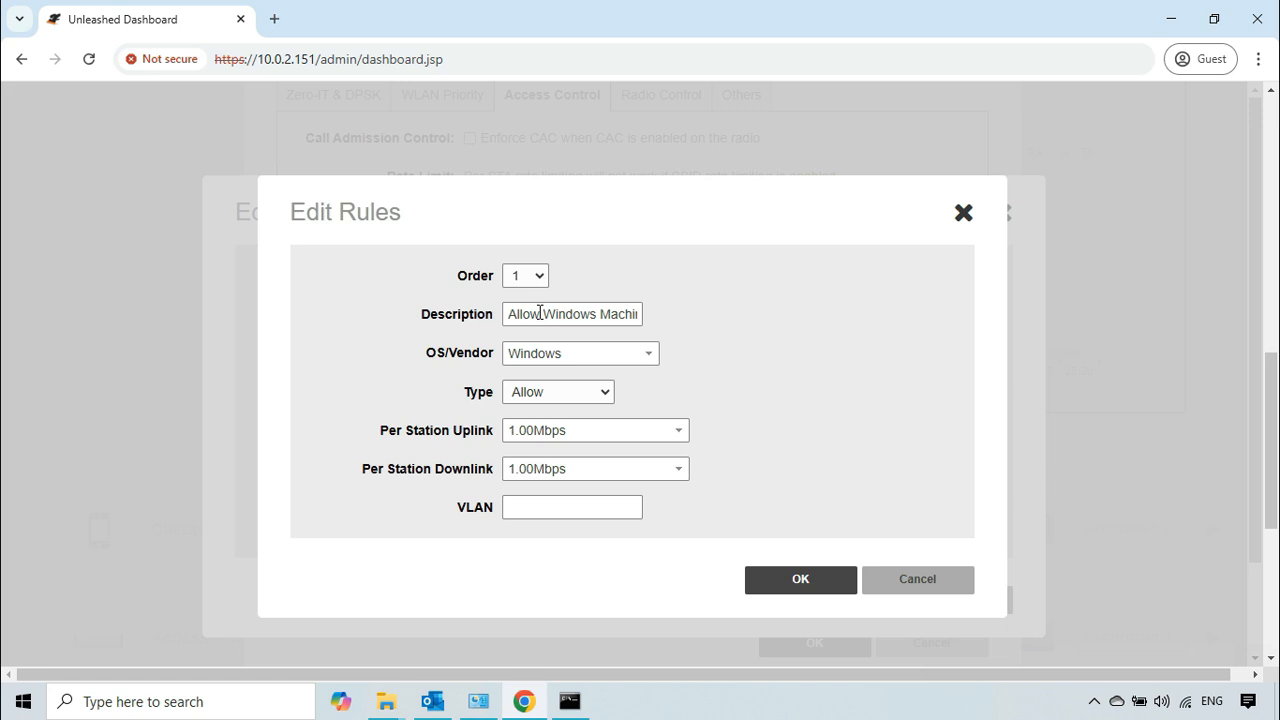
{"action": "left_click_drag", "start_coordinate": [540, 313], "coordinate": [493, 314]}
{"action": "type", "text": "Block"}
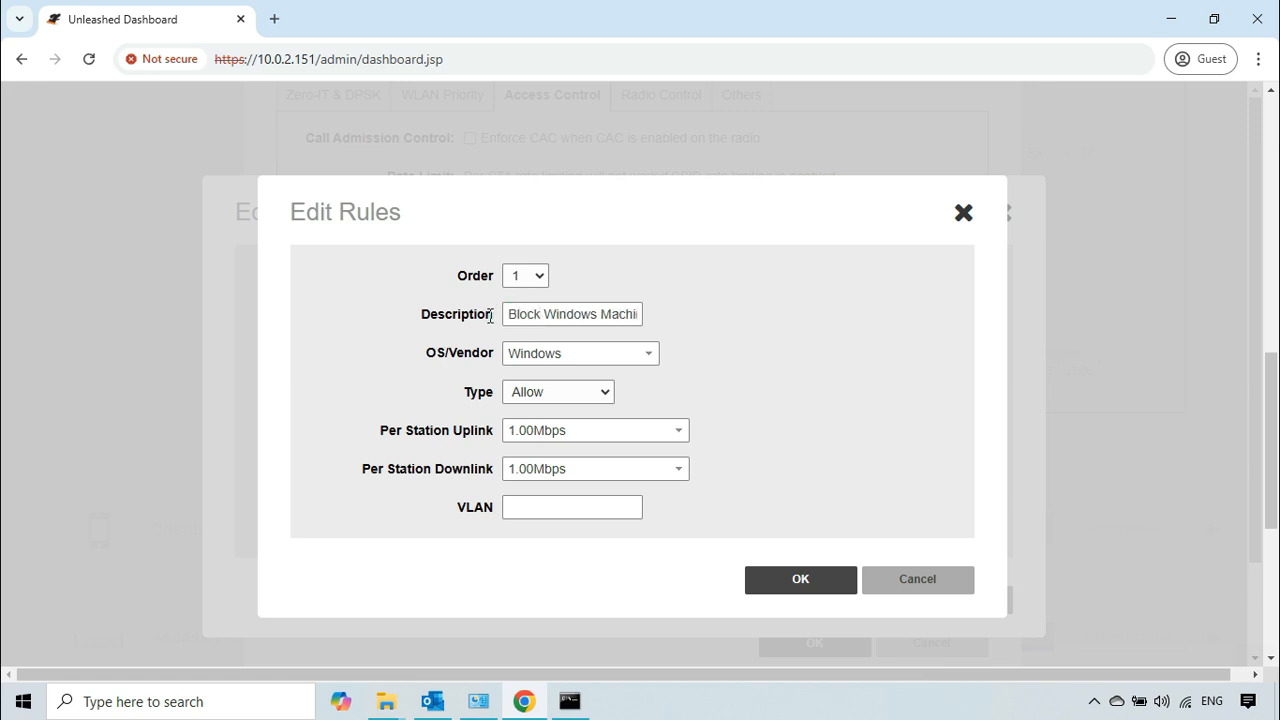
Step: Set the rule's type to Deny and save both the rule and the Windows machines policy
{"action": "left_click", "coordinate": [607, 399]}
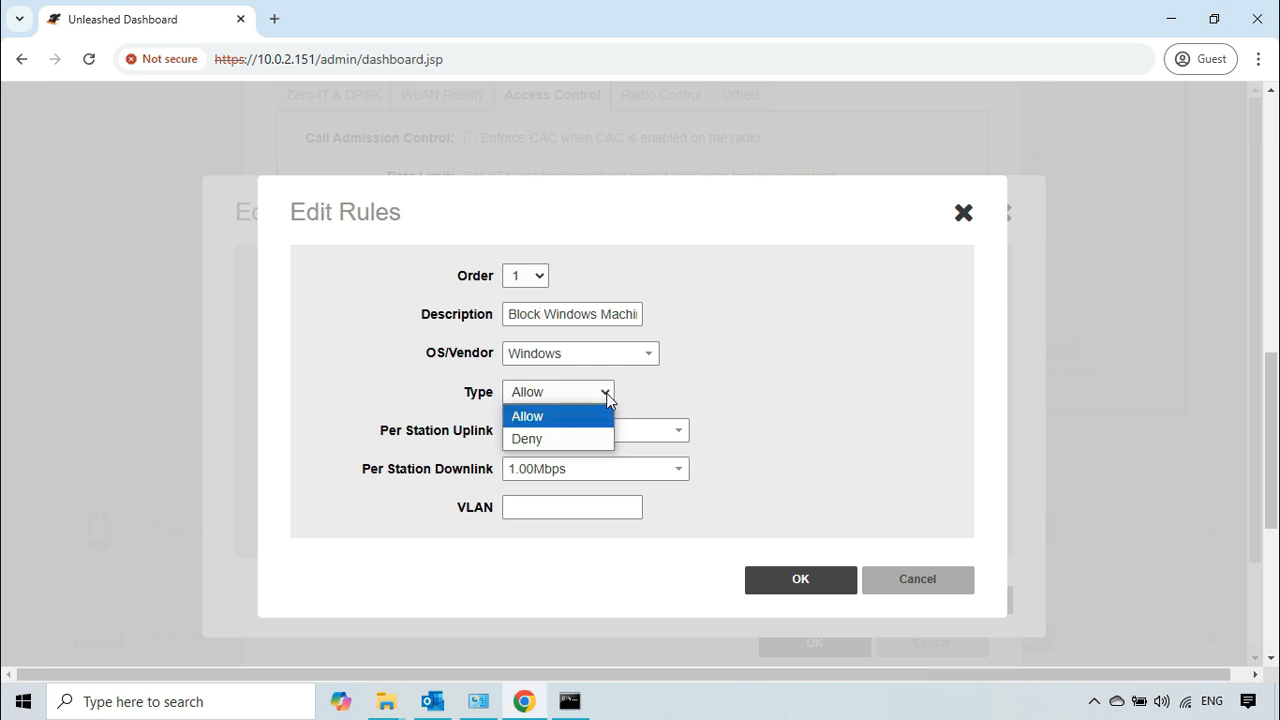
{"action": "left_click", "coordinate": [546, 437]}
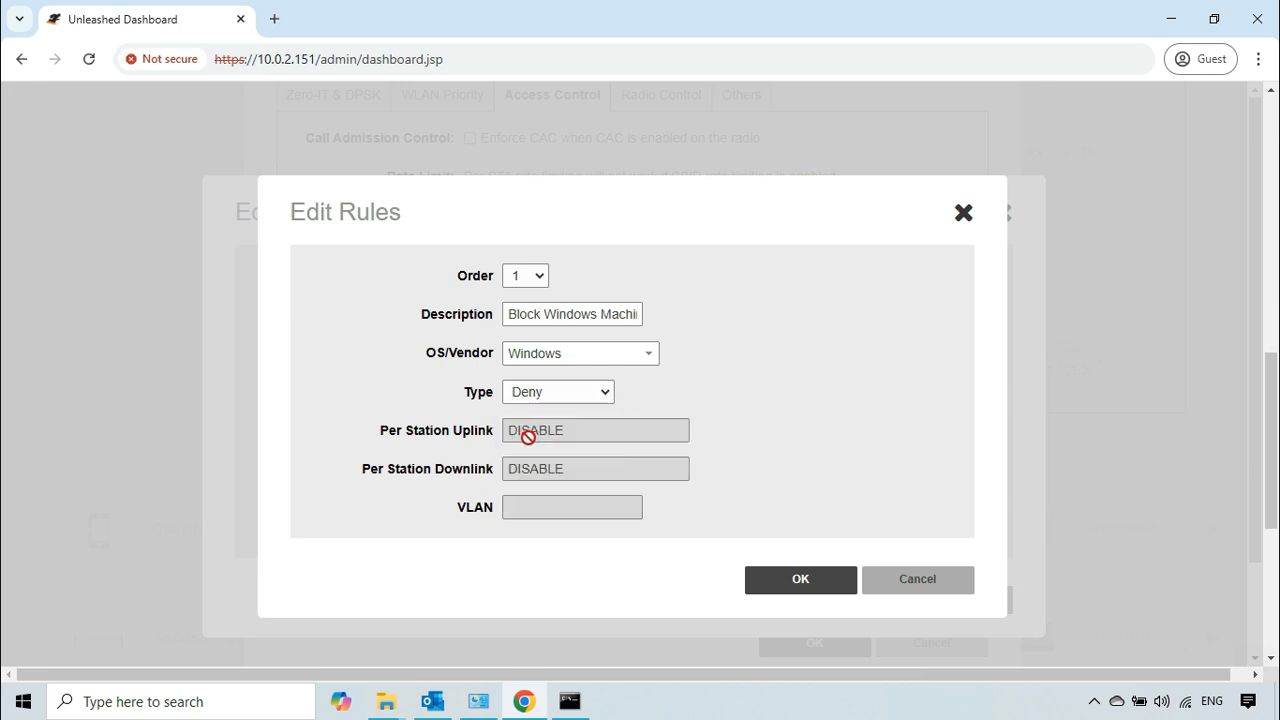
{"action": "left_click_drag", "start_coordinate": [382, 432], "coordinate": [493, 432]}
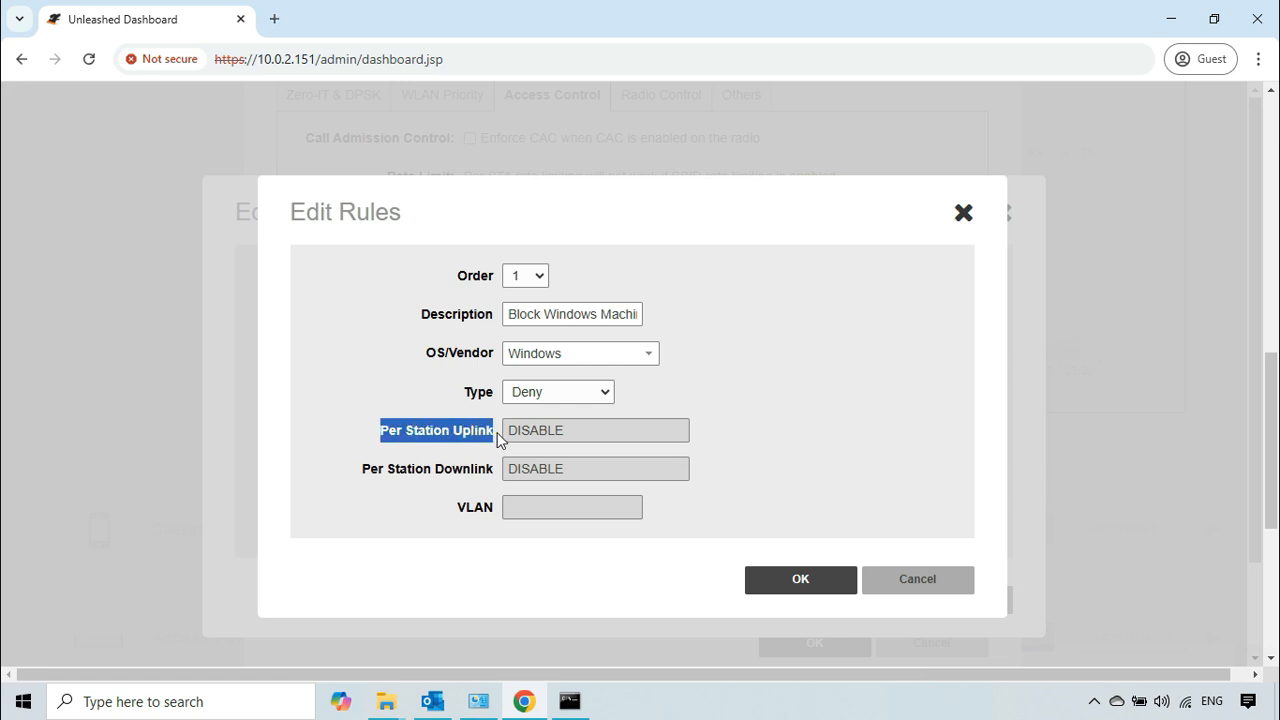
{"action": "left_click", "coordinate": [598, 462]}
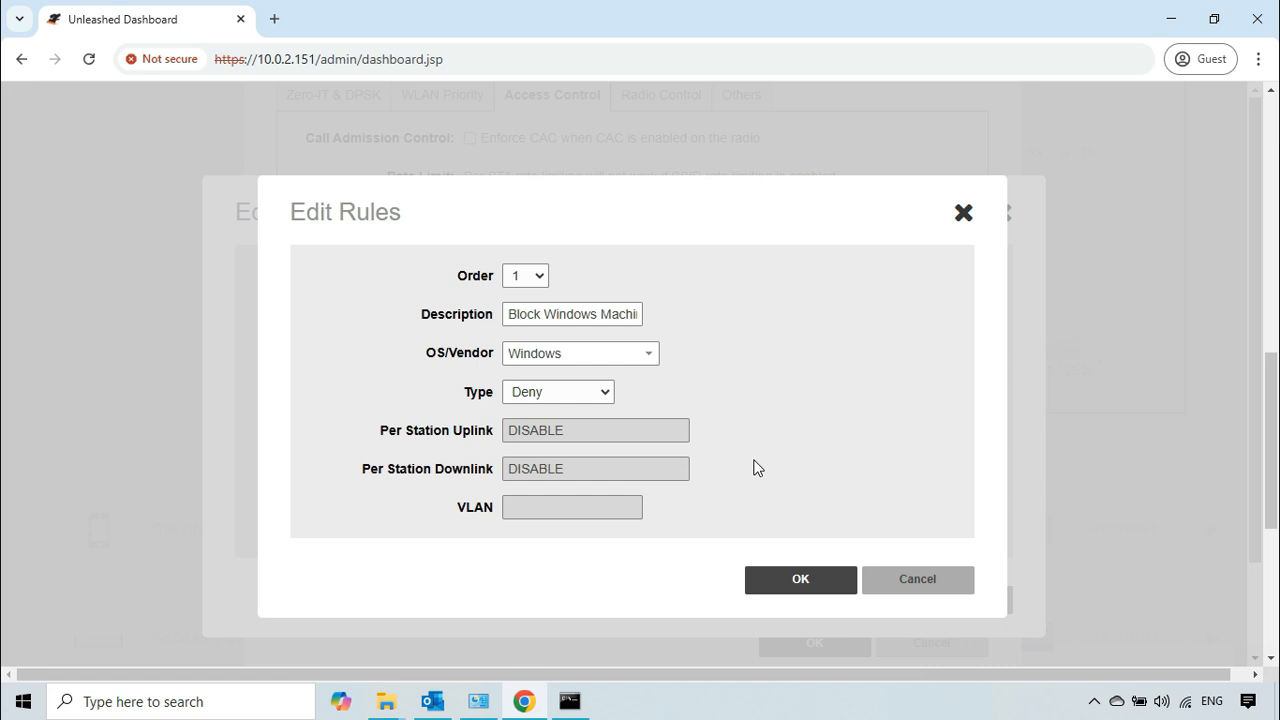
{"action": "left_click", "coordinate": [800, 576]}
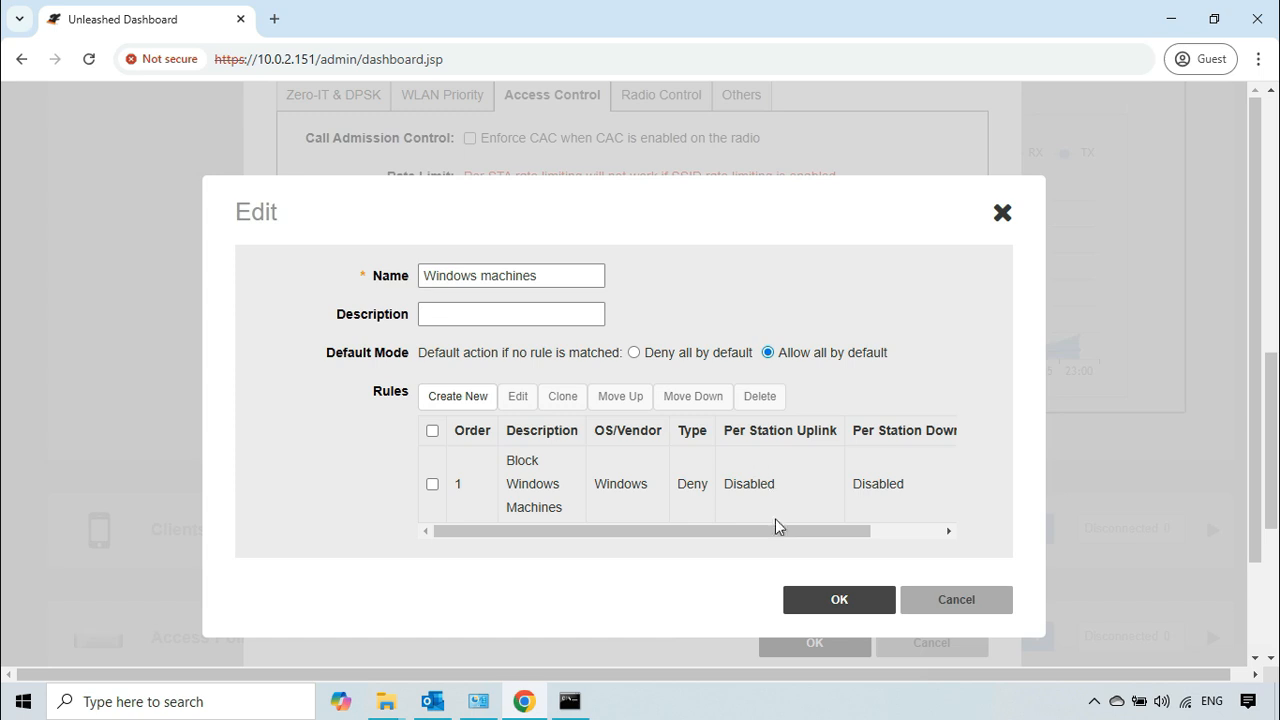
{"action": "left_click", "coordinate": [830, 602]}
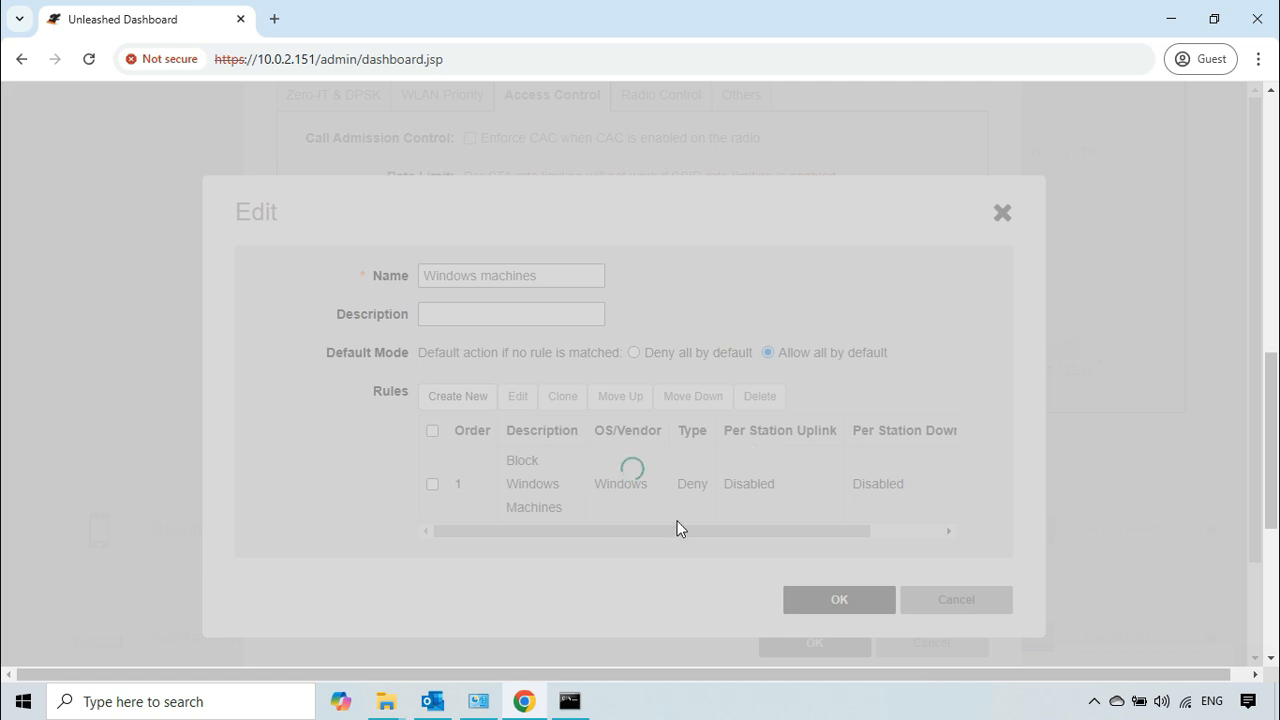
Step: Test the block from the client by pinging 10.0.3.188 and 10.0.2.151 in Command Prompt and reloading the Unleashed dashboard
{"action": "left_click", "coordinate": [580, 692]}
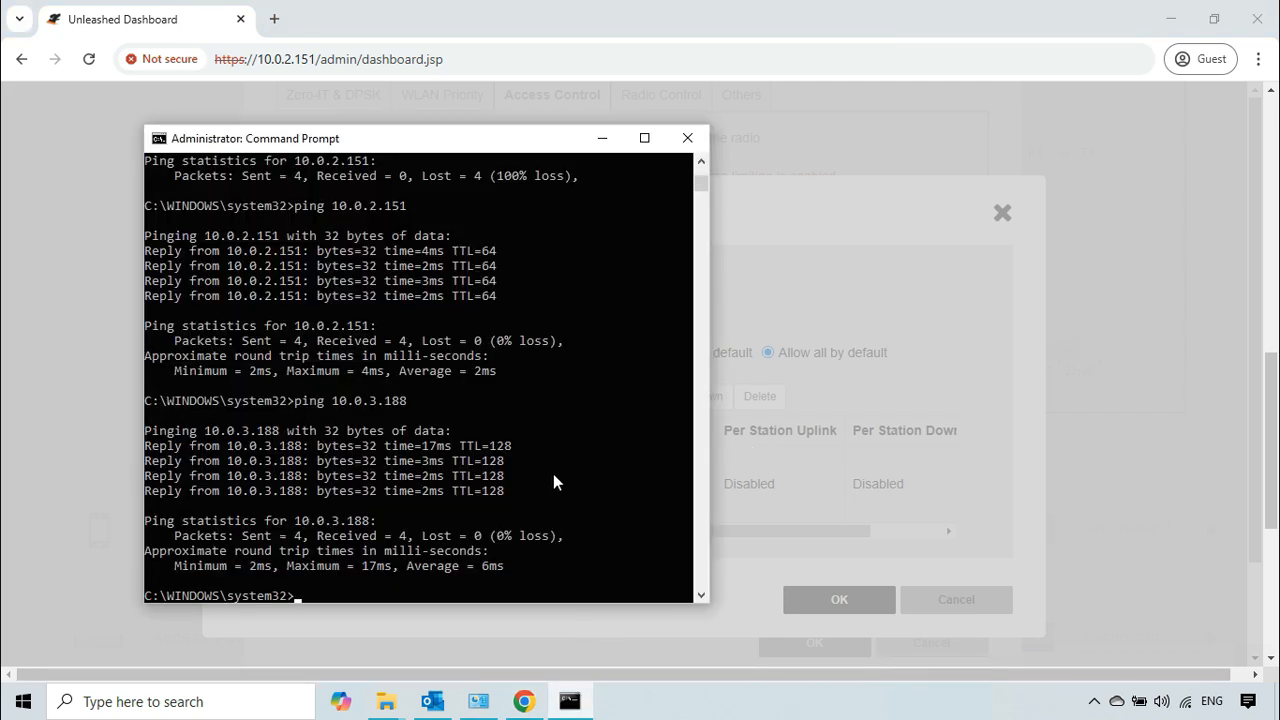
{"action": "key", "text": "Up"}
{"action": "key", "text": "Return"}
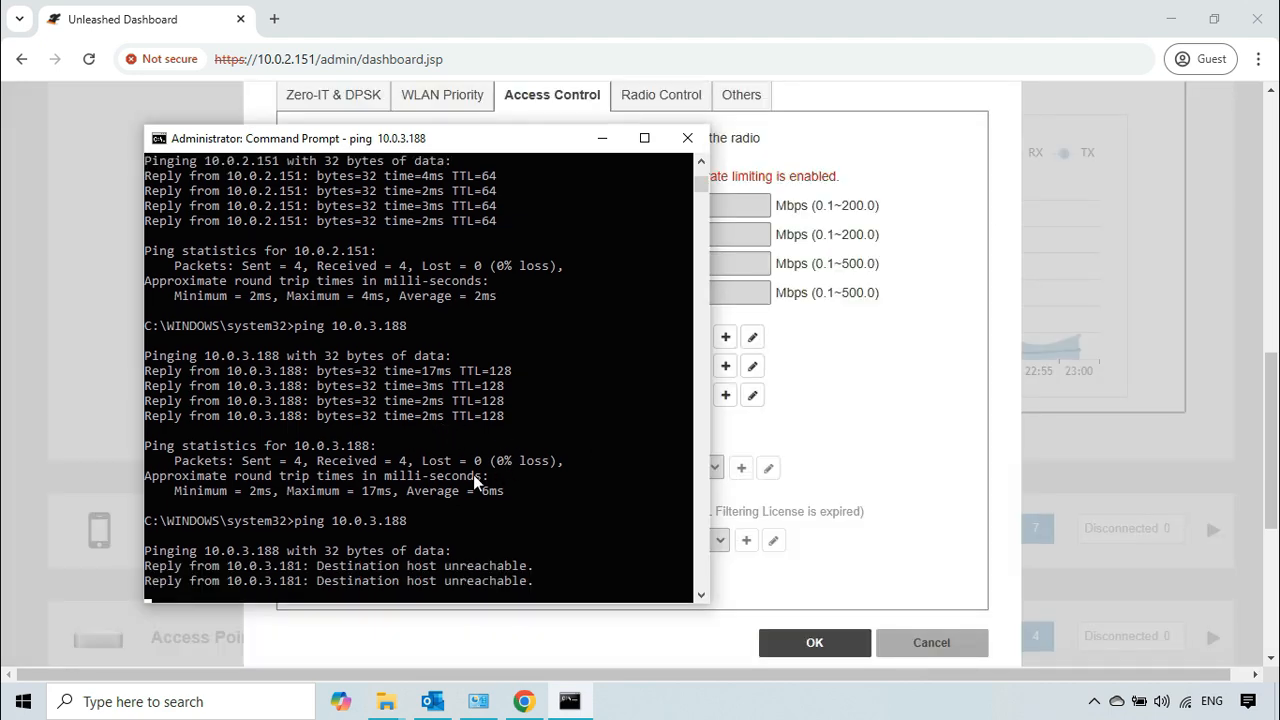
{"action": "key", "text": "Up"}
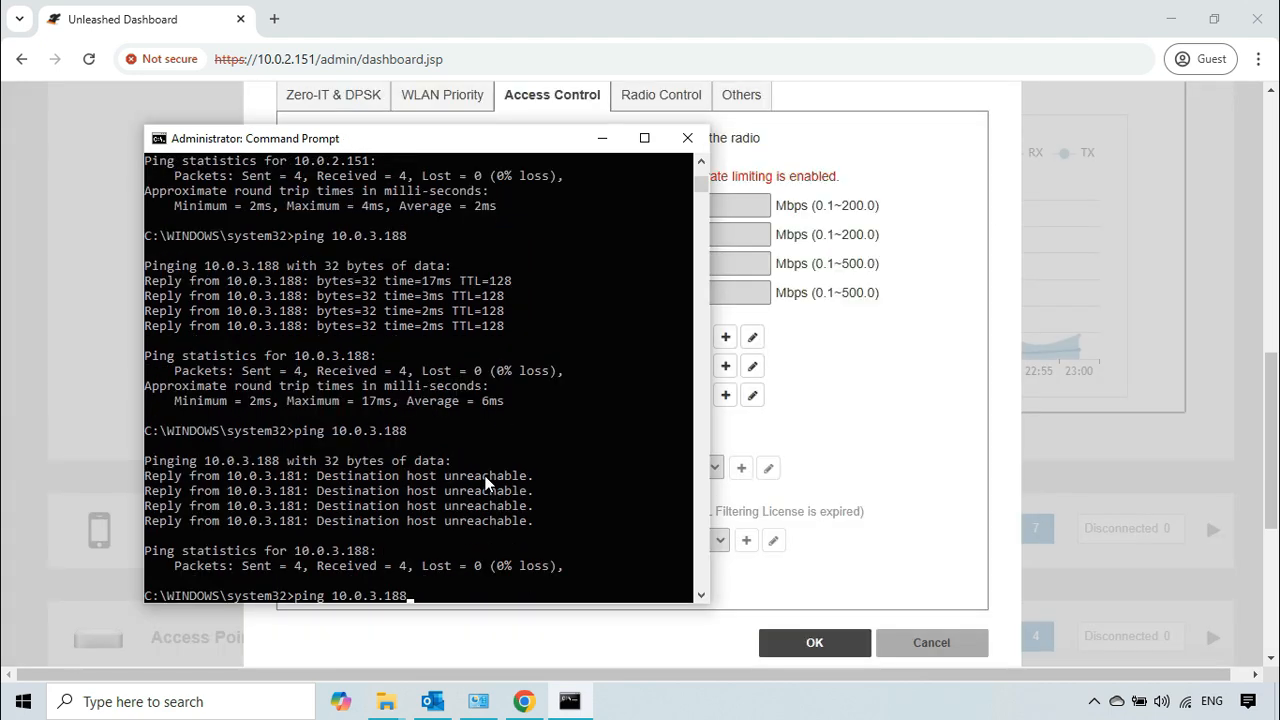
{"action": "key", "text": "Up"}
{"action": "key", "text": "Return"}
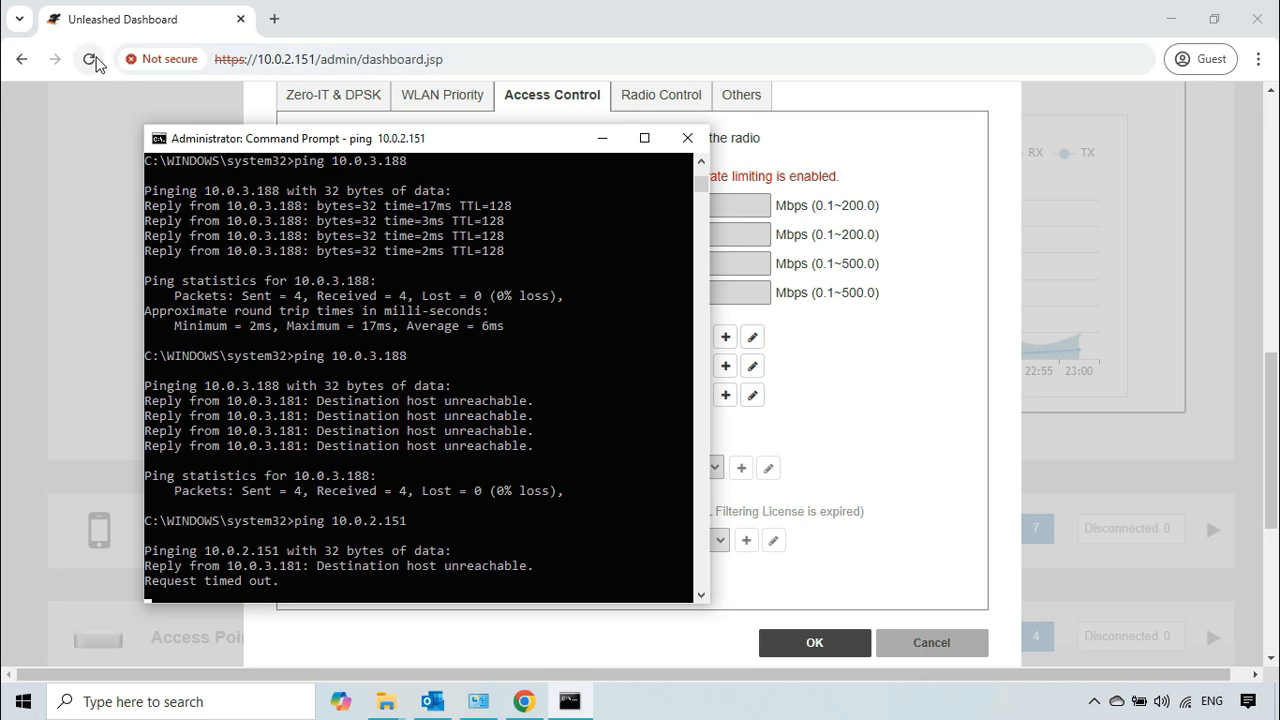
{"action": "left_click", "coordinate": [95, 60]}
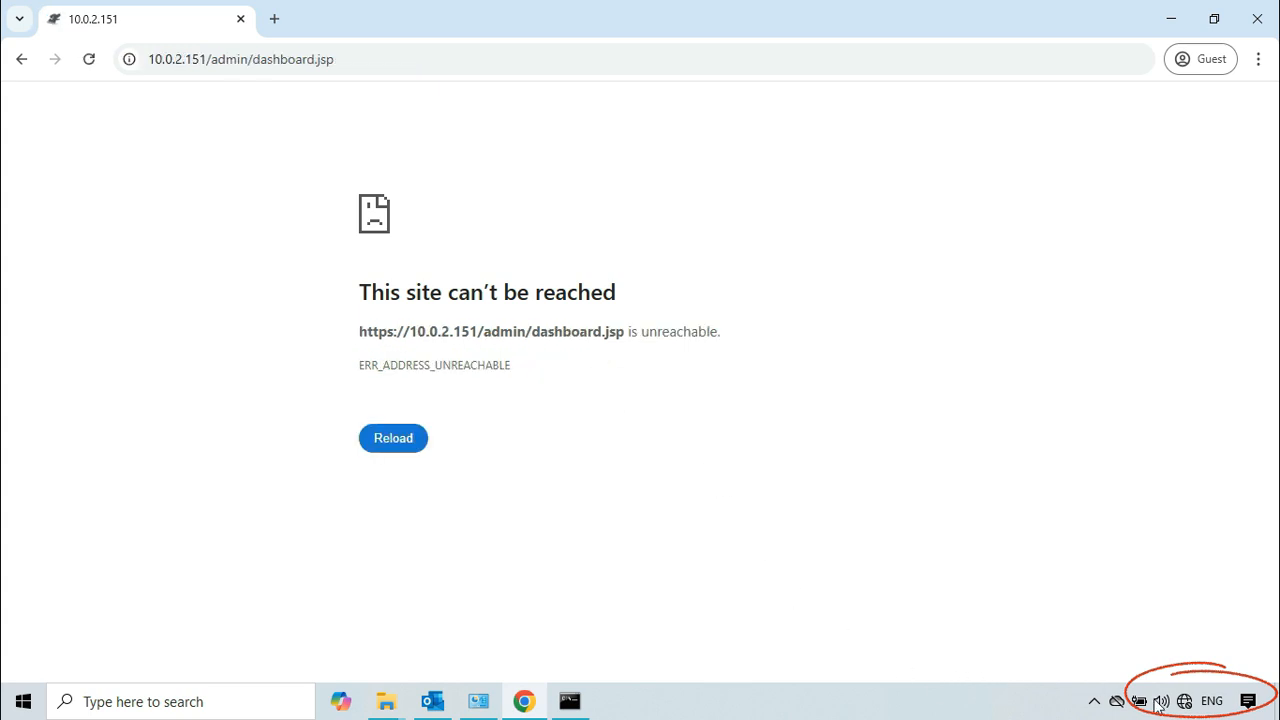
Step: Return from the remote session to the local Unleashed dashboard and refresh the Device Access Policy list
{"action": "mouse_move", "coordinate": [1054, 4]}
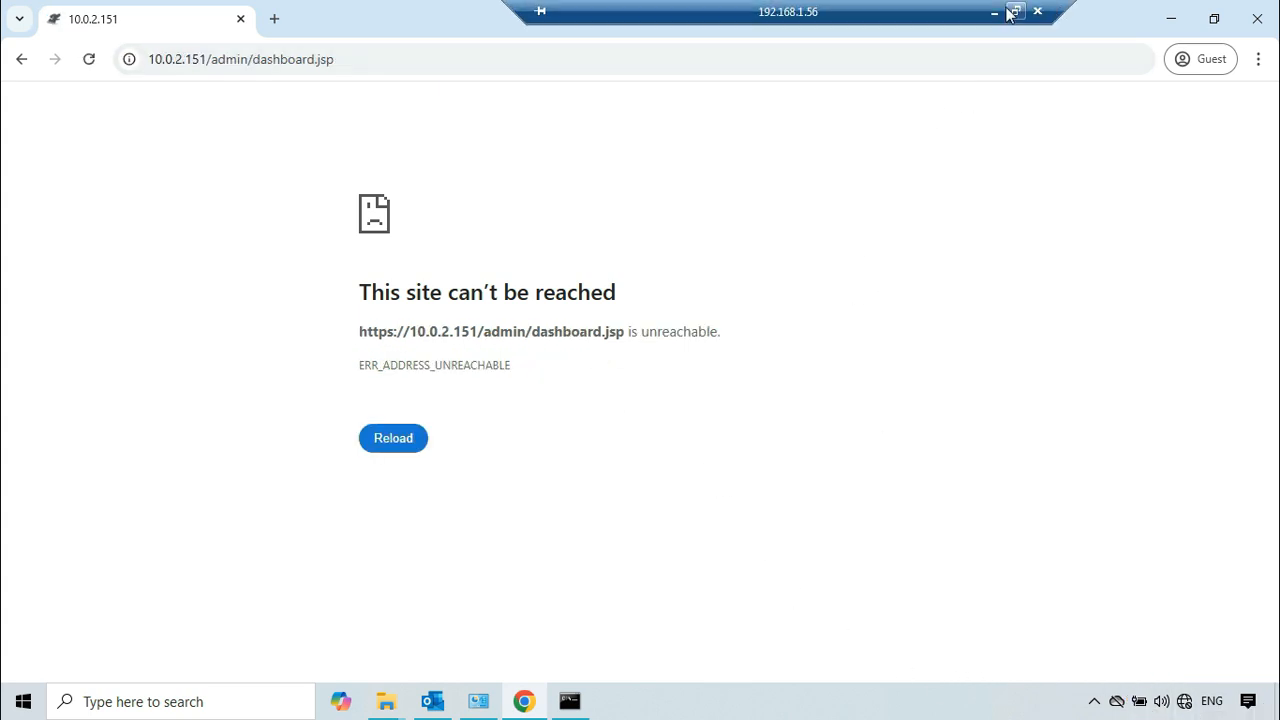
{"action": "left_click", "coordinate": [993, 12]}
{"action": "left_click", "coordinate": [644, 208]}
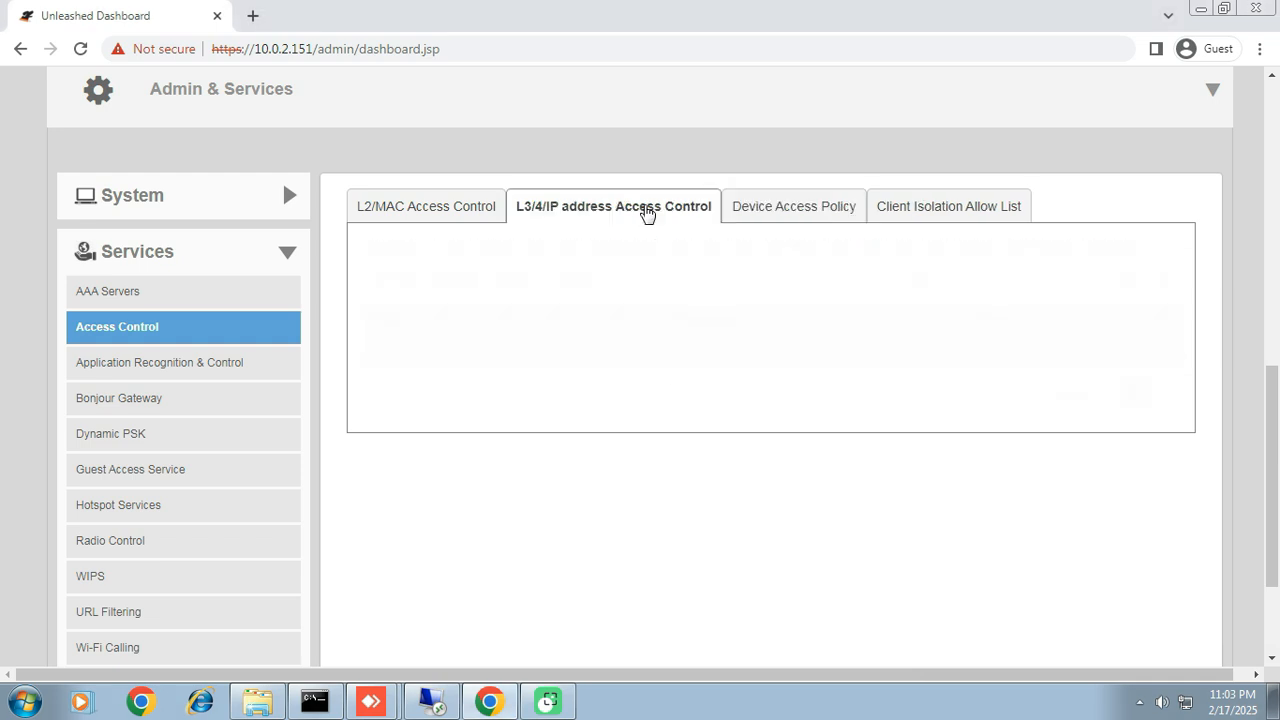
{"action": "left_click", "coordinate": [786, 208]}
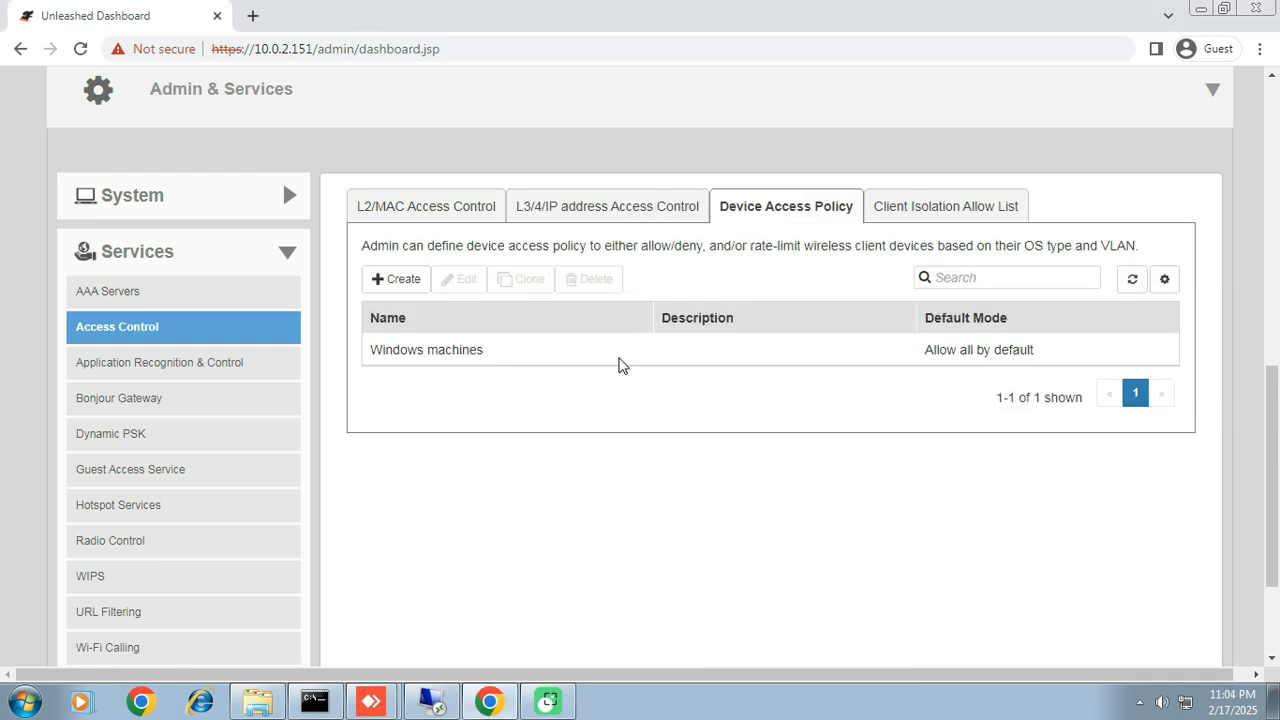
Step: Change the Windows rule in the Windows machines device access policy to type Allow and save both the rule and the policy
{"action": "left_click", "coordinate": [615, 356]}
{"action": "left_click", "coordinate": [464, 284]}
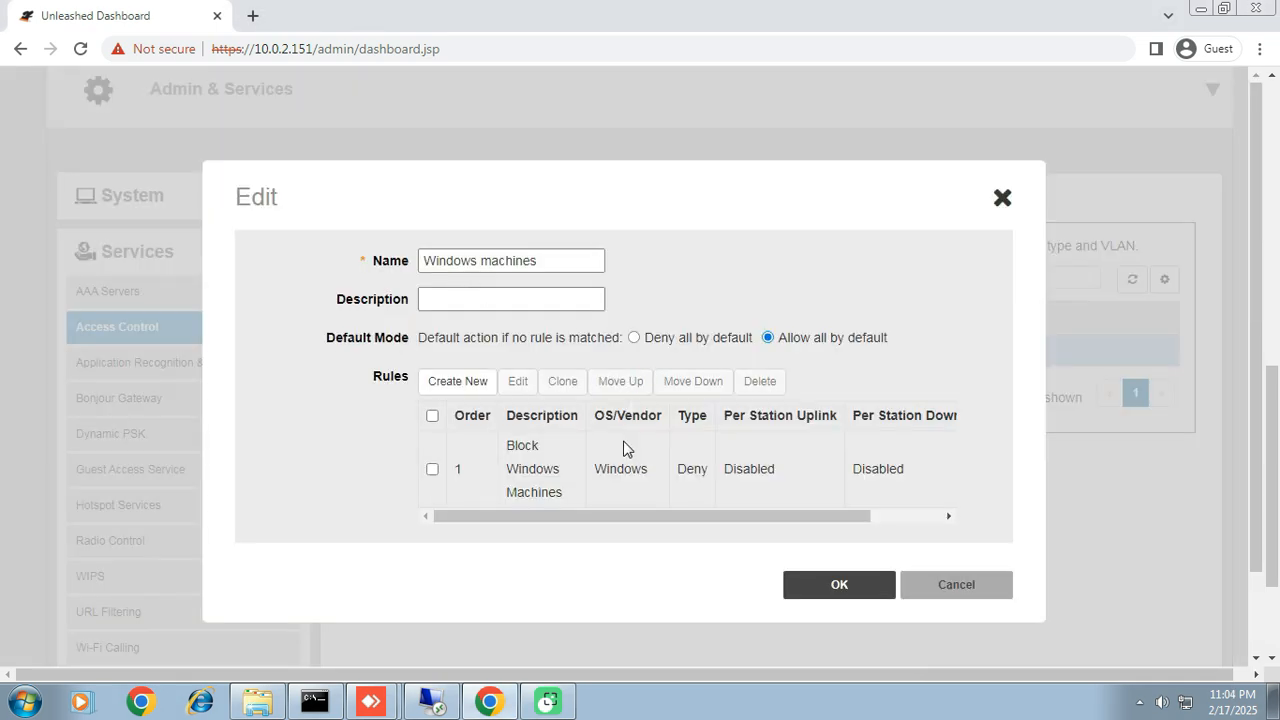
{"action": "double_click", "coordinate": [692, 469]}
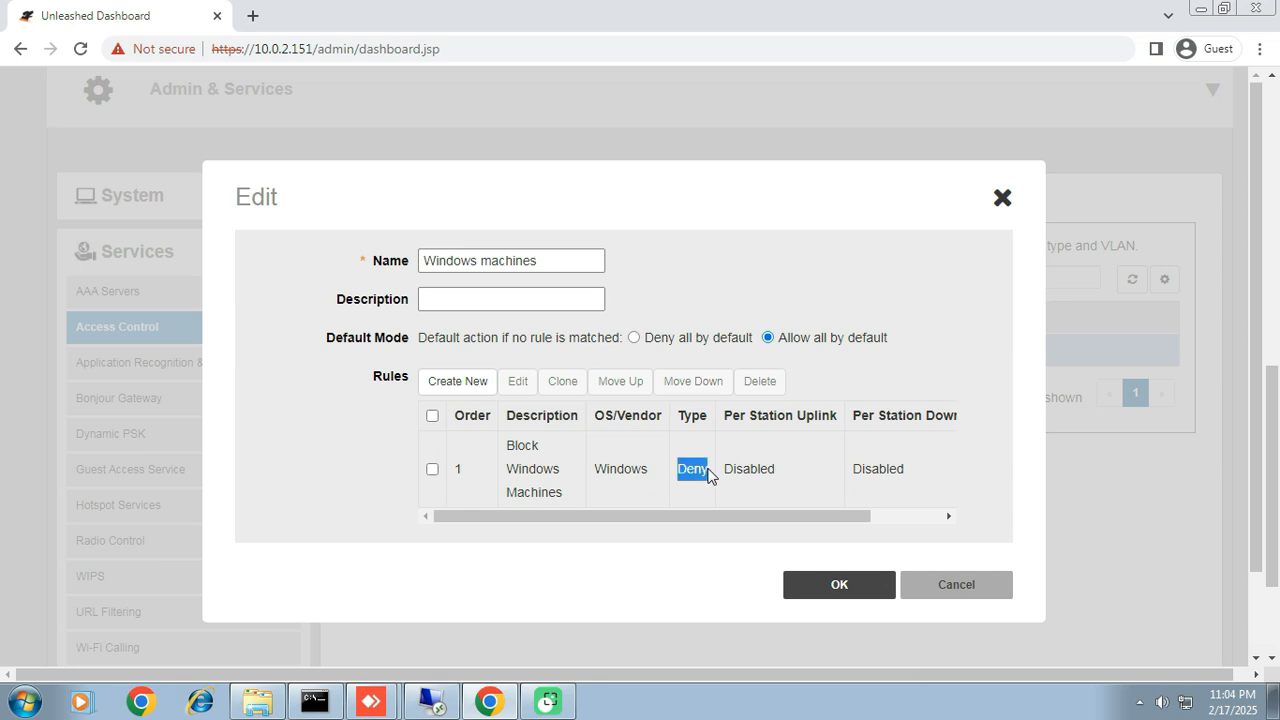
{"action": "left_click", "coordinate": [432, 469]}
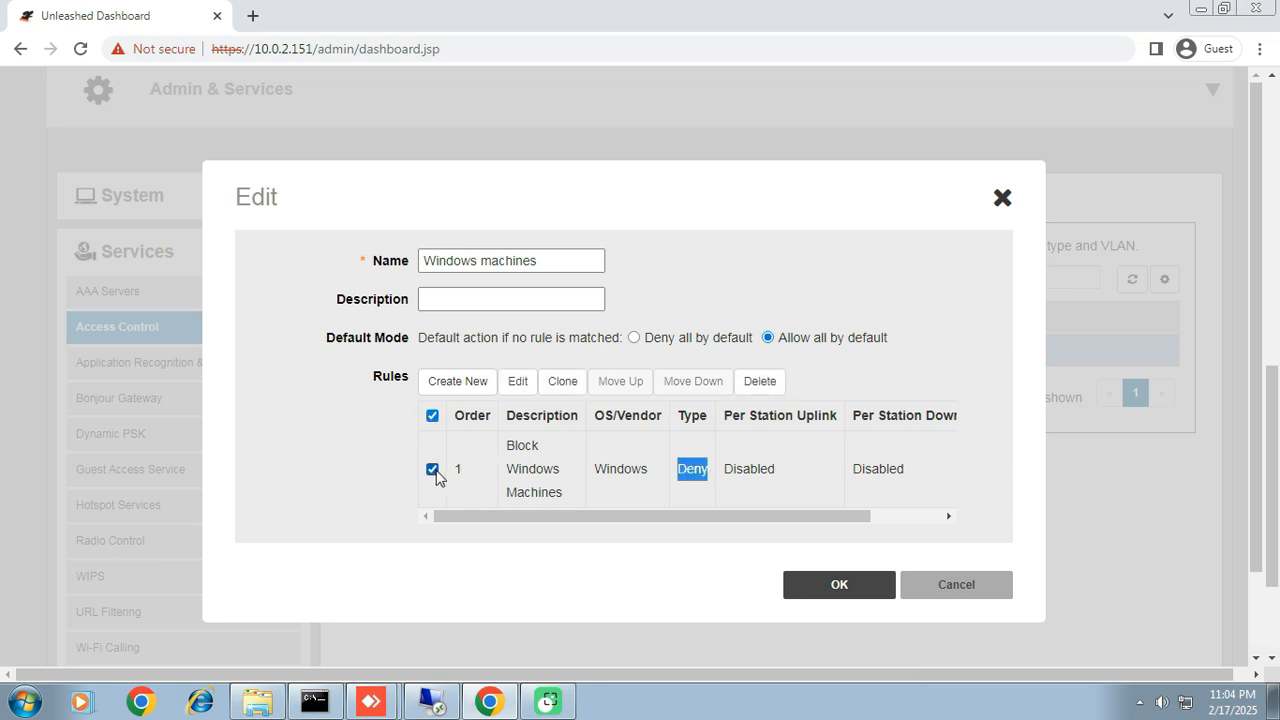
{"action": "left_click", "coordinate": [518, 384]}
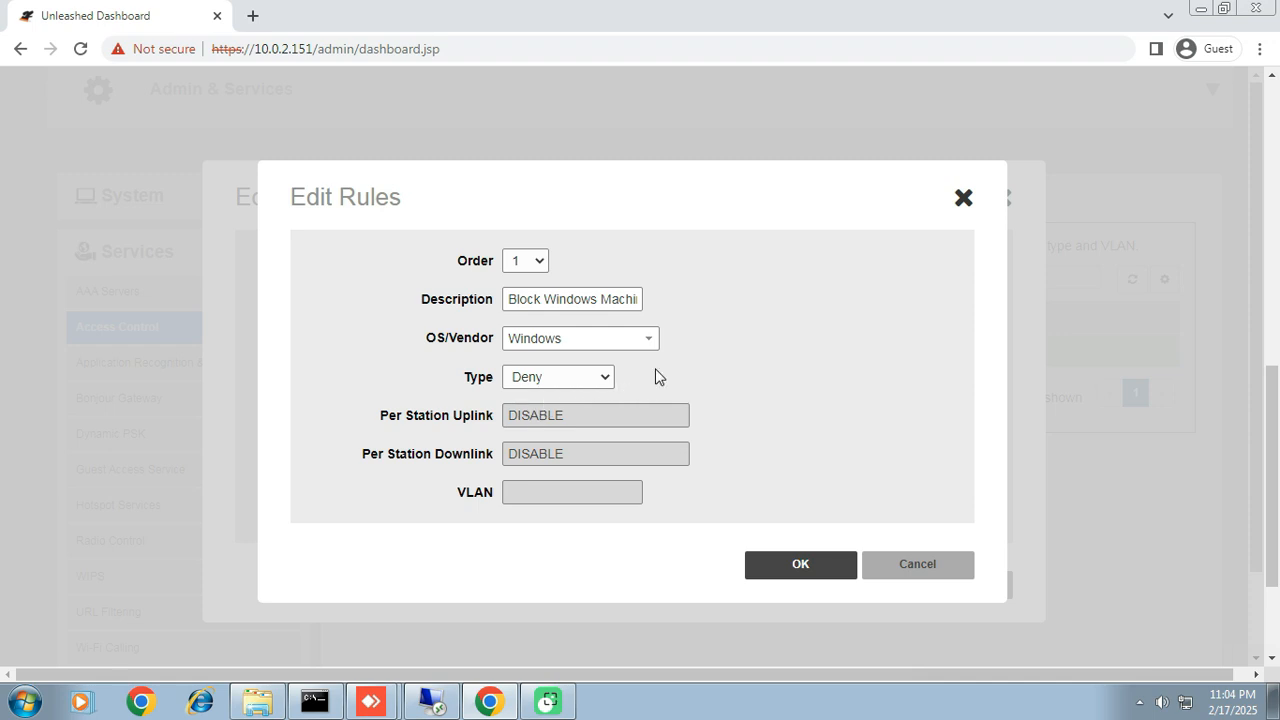
{"action": "left_click", "coordinate": [608, 378]}
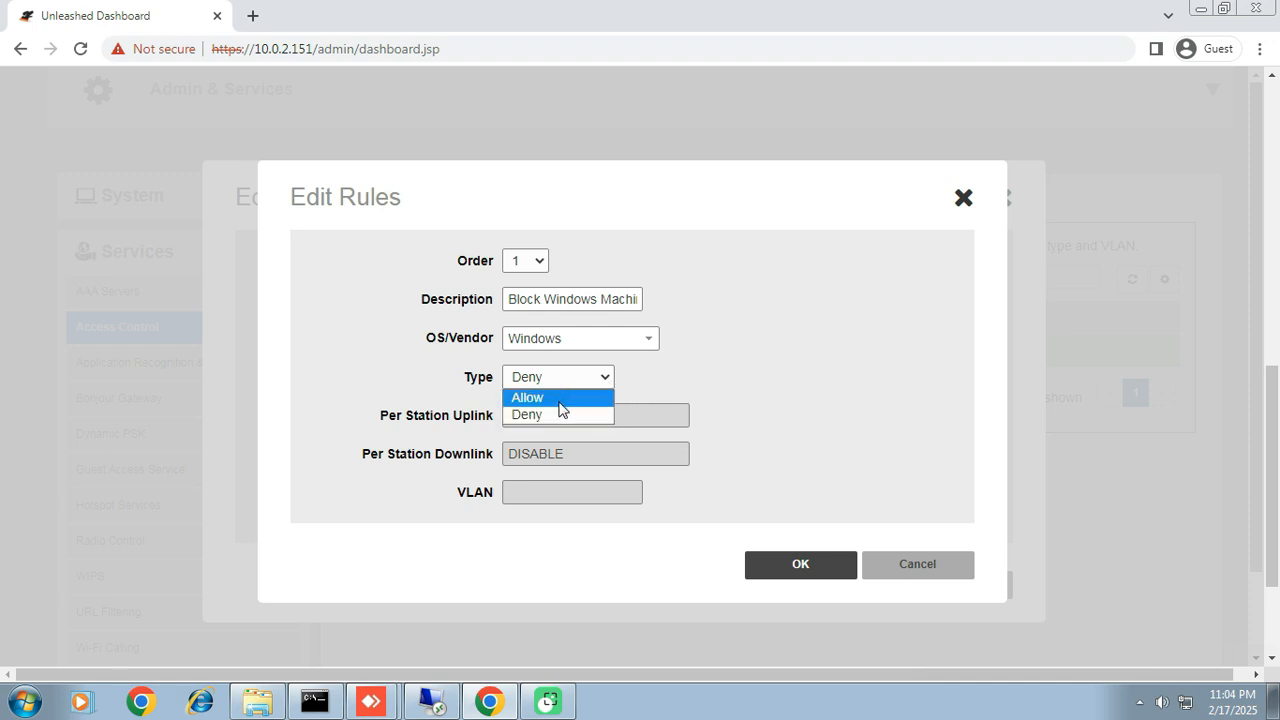
{"action": "left_click", "coordinate": [561, 397]}
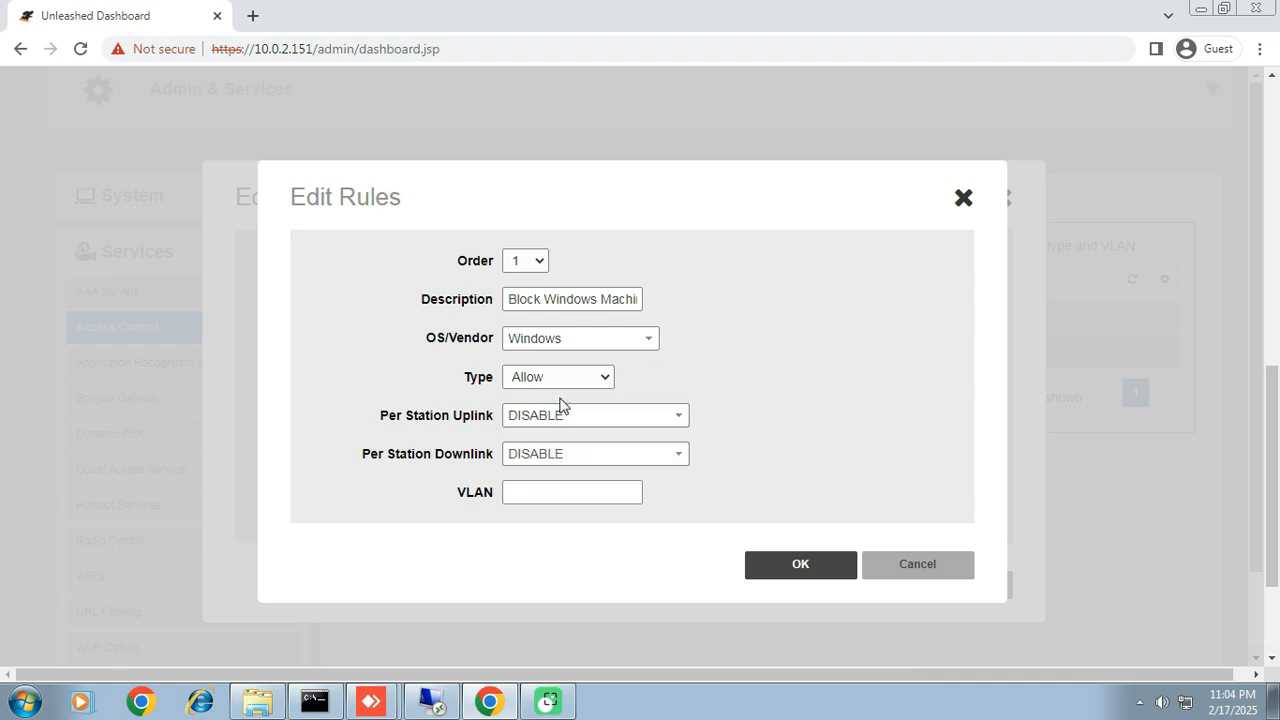
{"action": "left_click", "coordinate": [790, 563]}
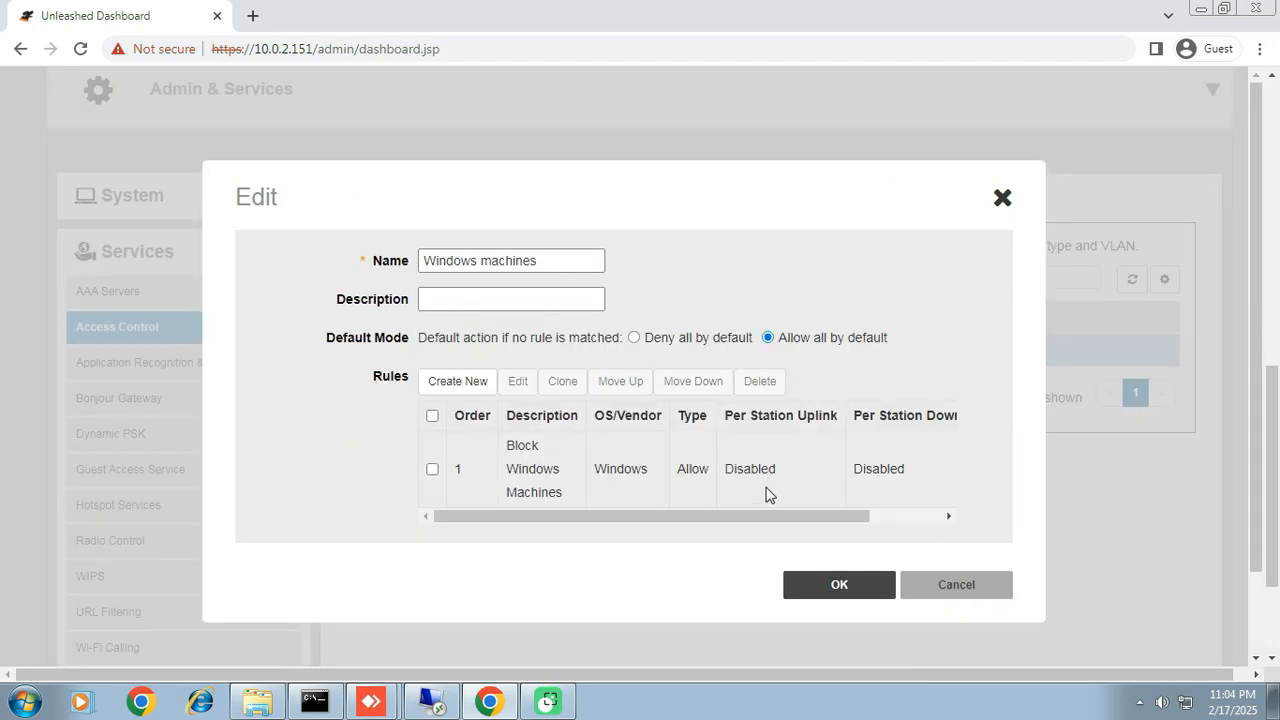
{"action": "left_click", "coordinate": [826, 590]}
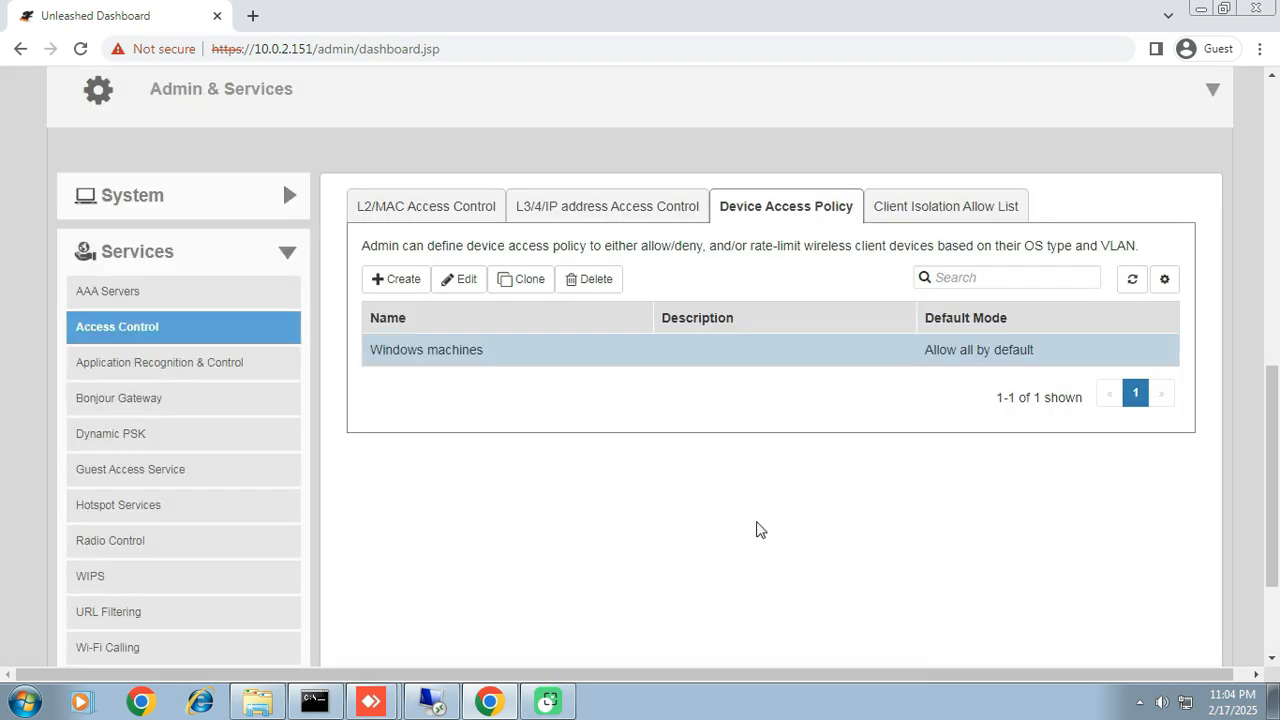
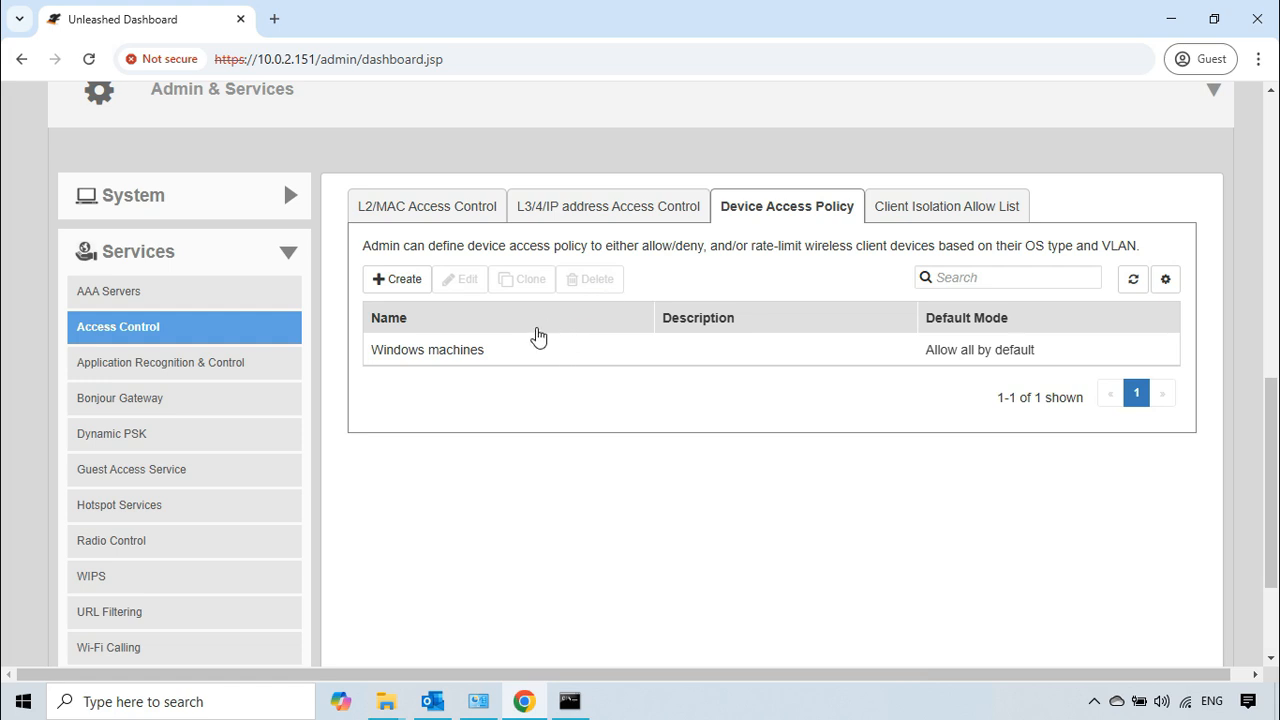
Step: Try to delete the Windows machines device access policy
{"action": "left_click", "coordinate": [512, 358]}
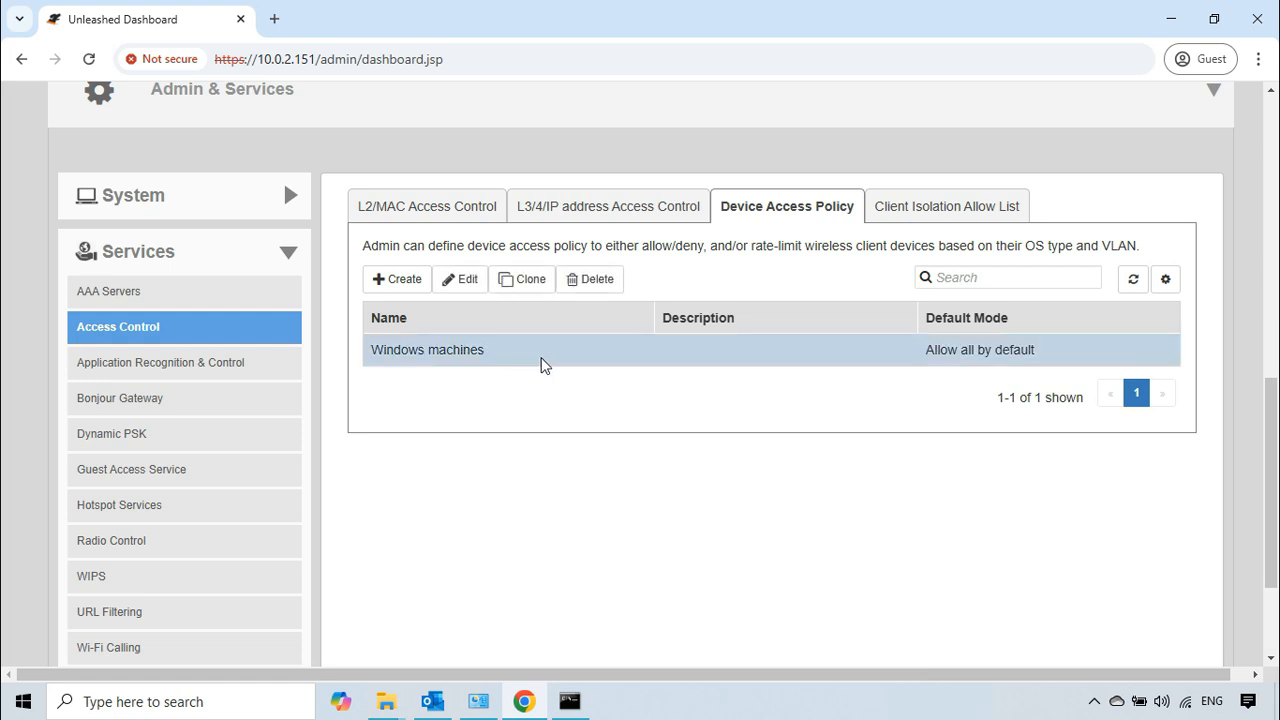
{"action": "left_click", "coordinate": [600, 286]}
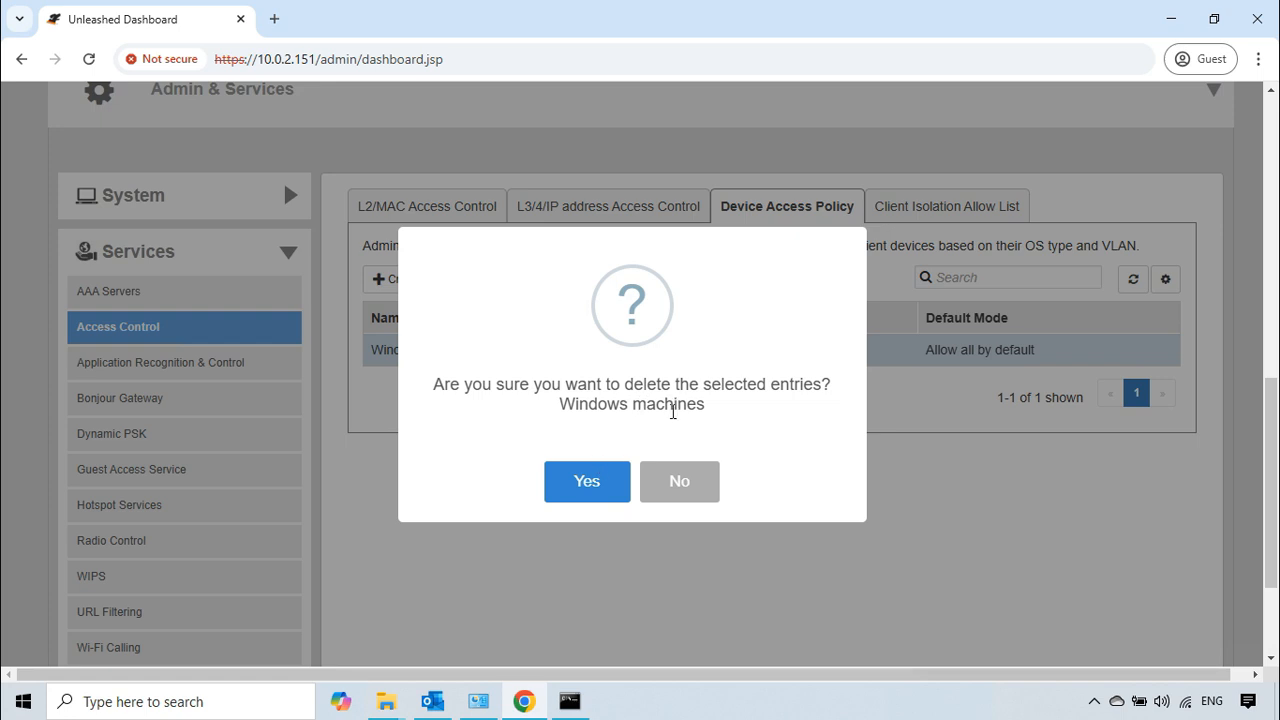
{"action": "left_click", "coordinate": [583, 480]}
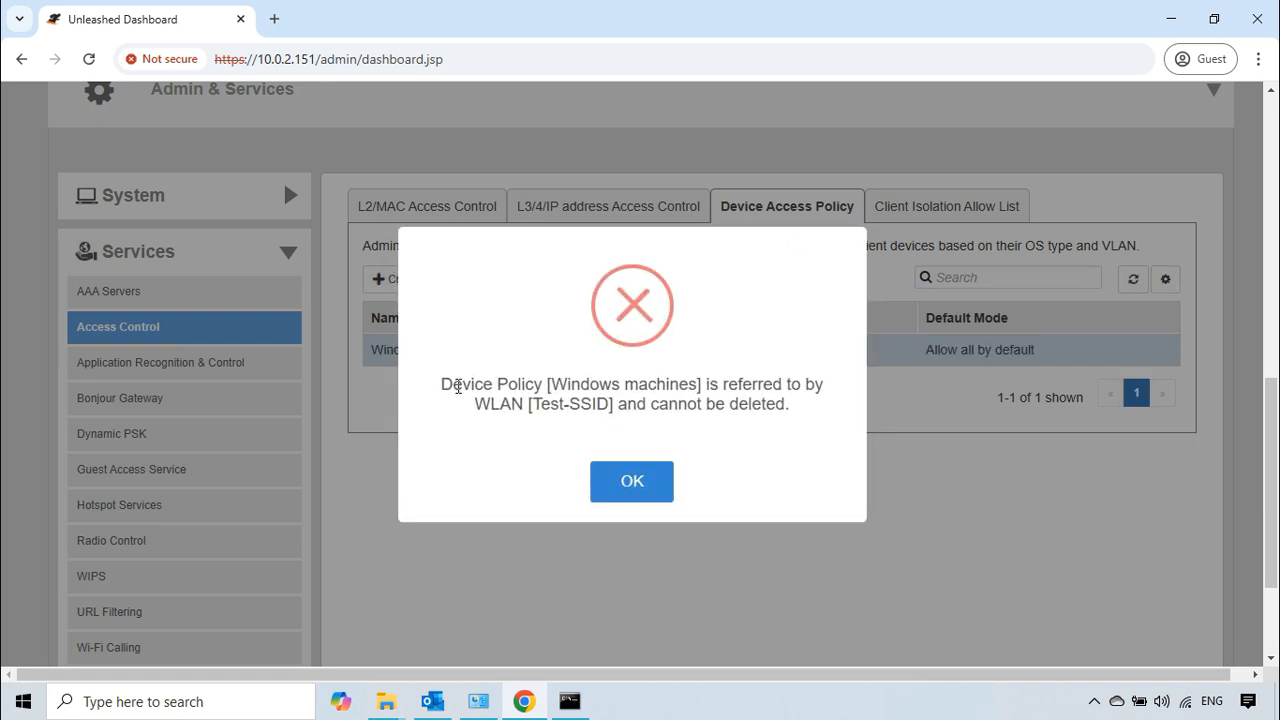
{"action": "left_click_drag", "start_coordinate": [458, 386], "coordinate": [784, 400]}
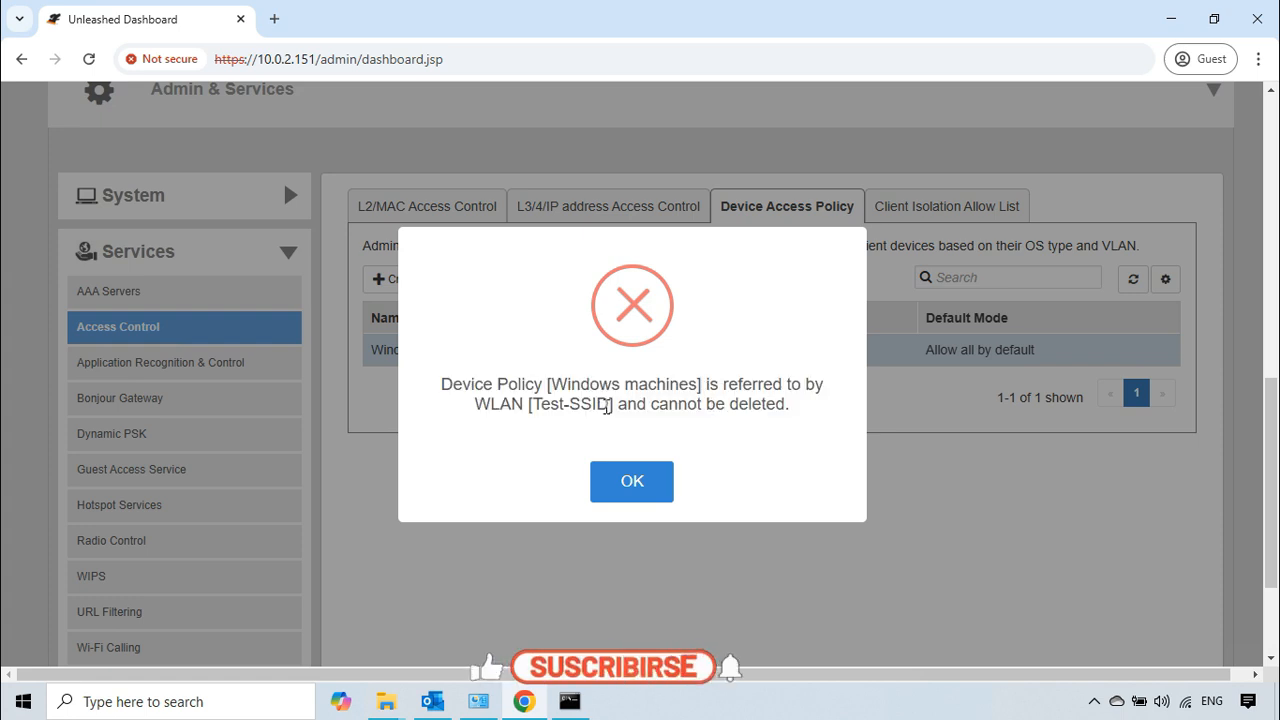
{"action": "left_click", "coordinate": [644, 489]}
Step: Try to delete Test Layer 3 Policy from the L3/4/IP address access control lists
{"action": "left_click", "coordinate": [654, 210]}
{"action": "left_click", "coordinate": [574, 368]}
{"action": "left_click", "coordinate": [590, 297]}
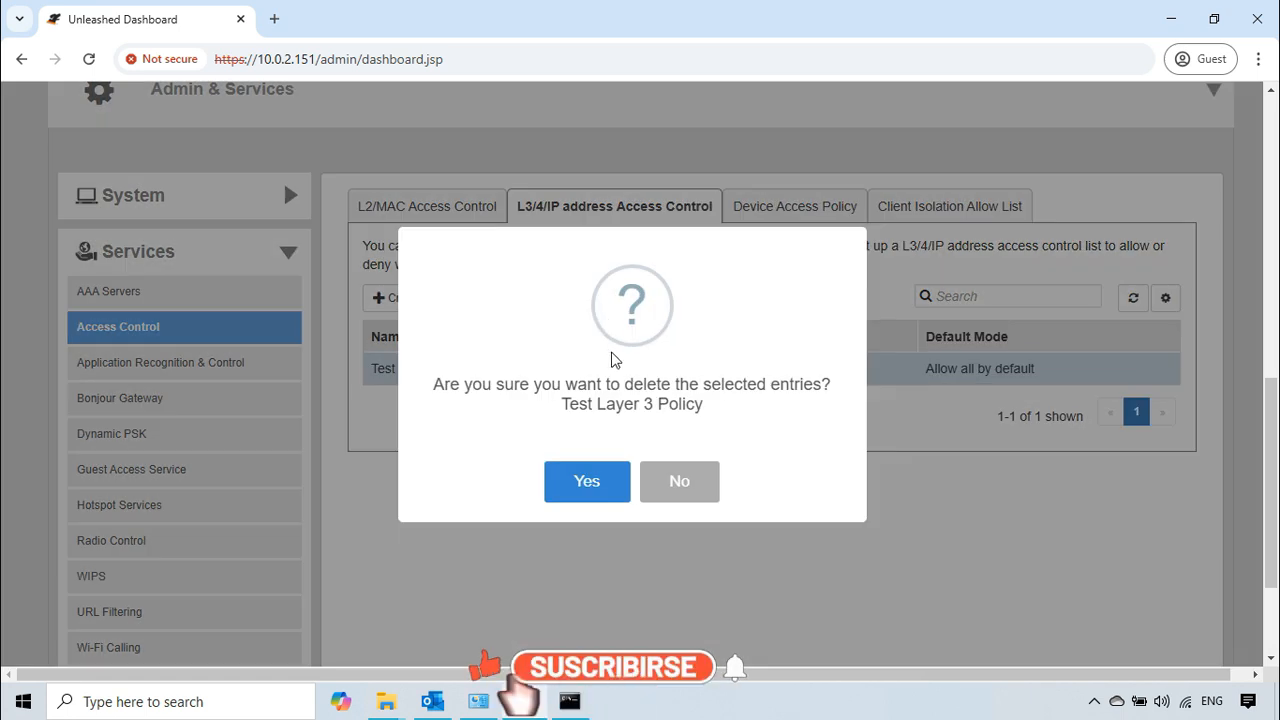
{"action": "left_click_drag", "start_coordinate": [697, 404], "coordinate": [643, 404]}
{"action": "left_click", "coordinate": [582, 480]}
{"action": "left_click_drag", "start_coordinate": [436, 384], "coordinate": [652, 404]}
{"action": "left_click", "coordinate": [632, 481]}
Step: Try to delete the test-block list from the L2/MAC access control lists
{"action": "left_click", "coordinate": [440, 206]}
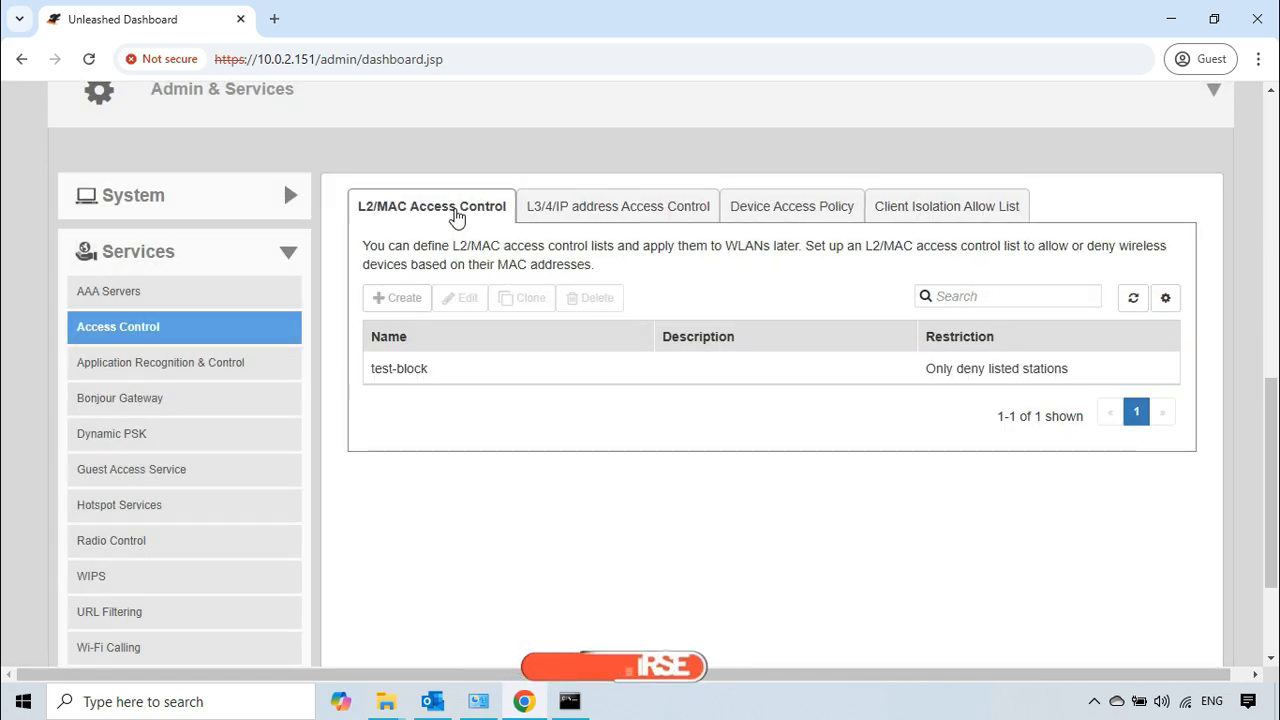
{"action": "left_click", "coordinate": [511, 376]}
{"action": "left_click", "coordinate": [590, 297]}
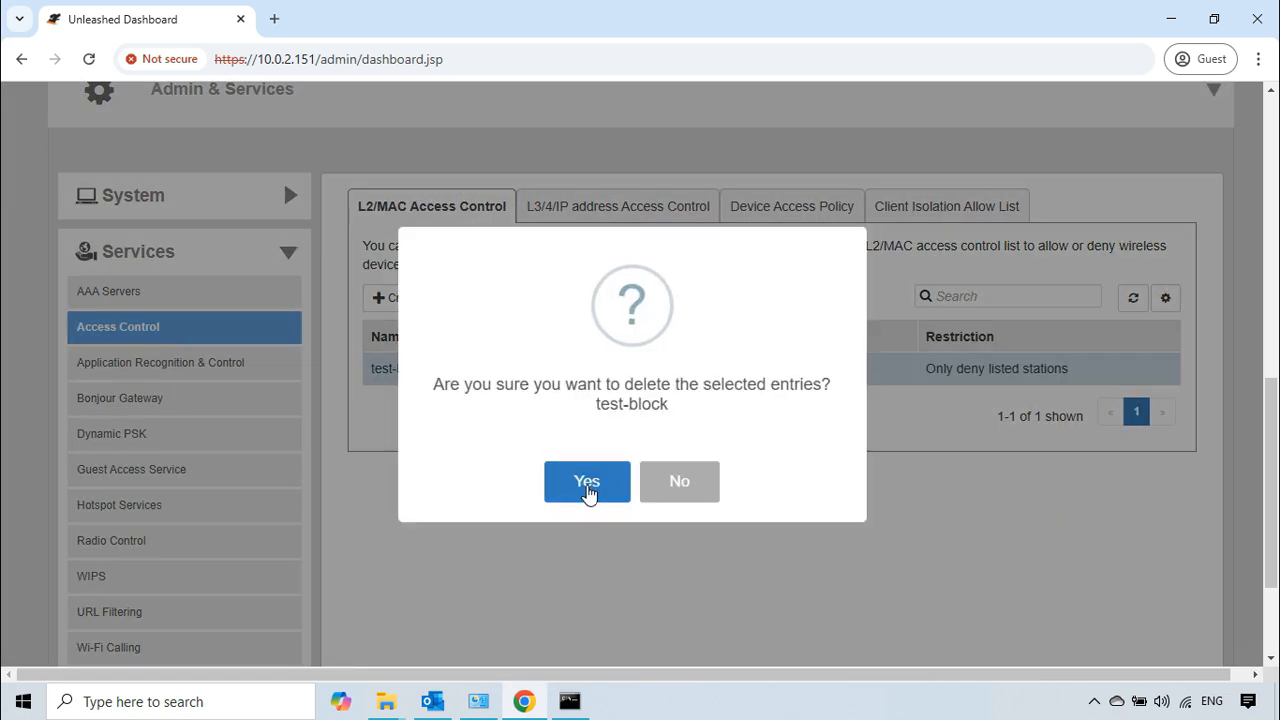
{"action": "left_click", "coordinate": [587, 486]}
{"action": "left_click", "coordinate": [633, 485]}
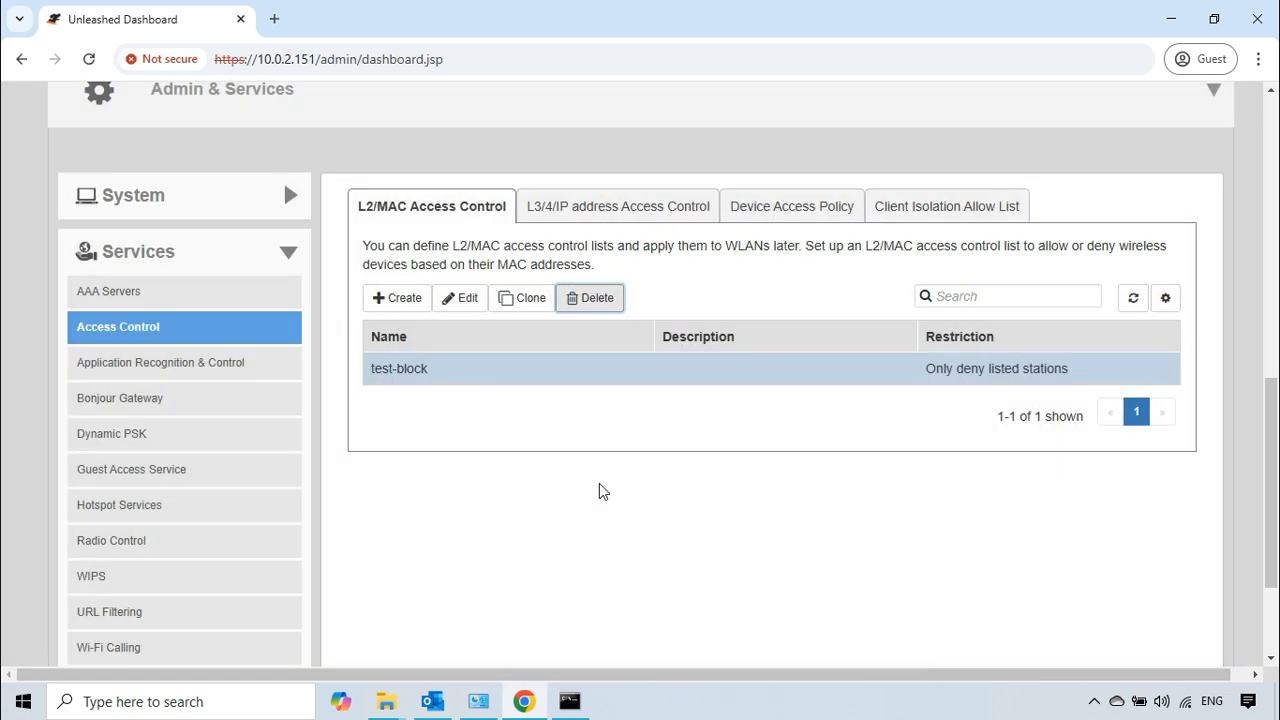
Step: Expand the Wi-Fi Networks section and set its display mode to Table
{"action": "scroll", "coordinate": [599, 490], "scroll_direction": "up", "scroll_amount": 2}
{"action": "scroll", "coordinate": [597, 482], "scroll_direction": "up", "scroll_amount": 3}
{"action": "scroll", "coordinate": [610, 250], "scroll_direction": "up", "scroll_amount": 1}
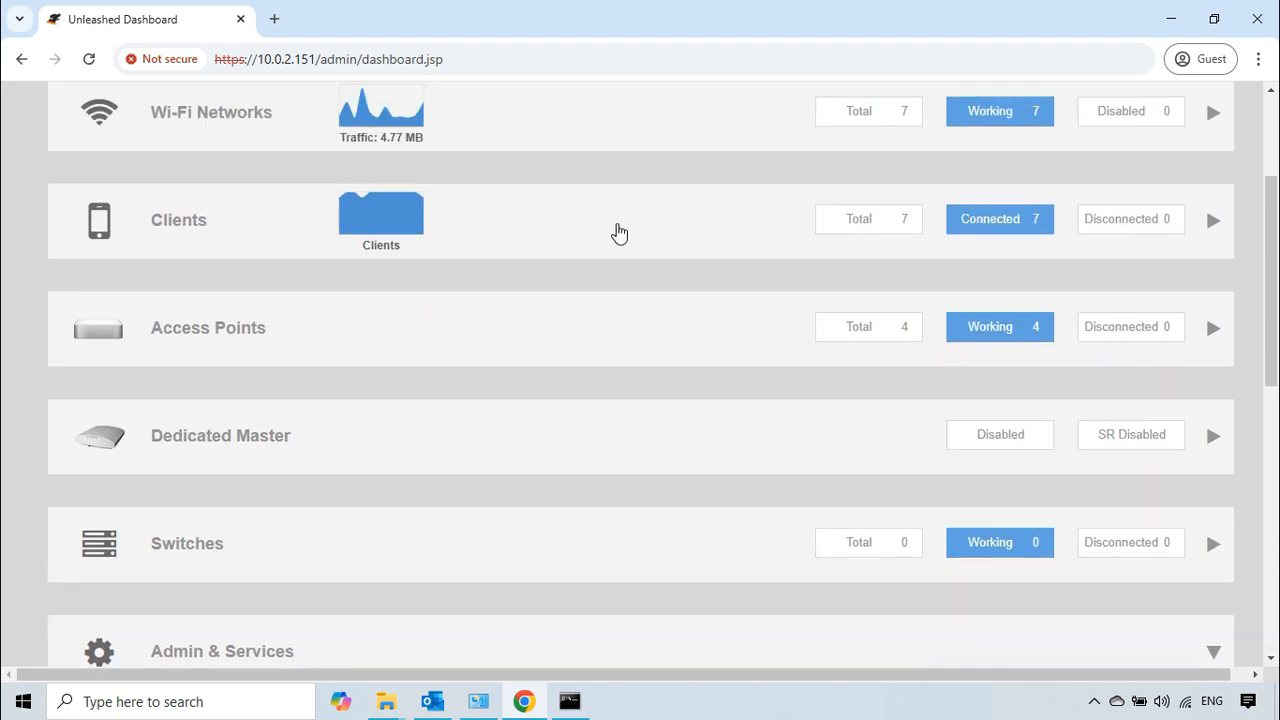
{"action": "left_click", "coordinate": [650, 132]}
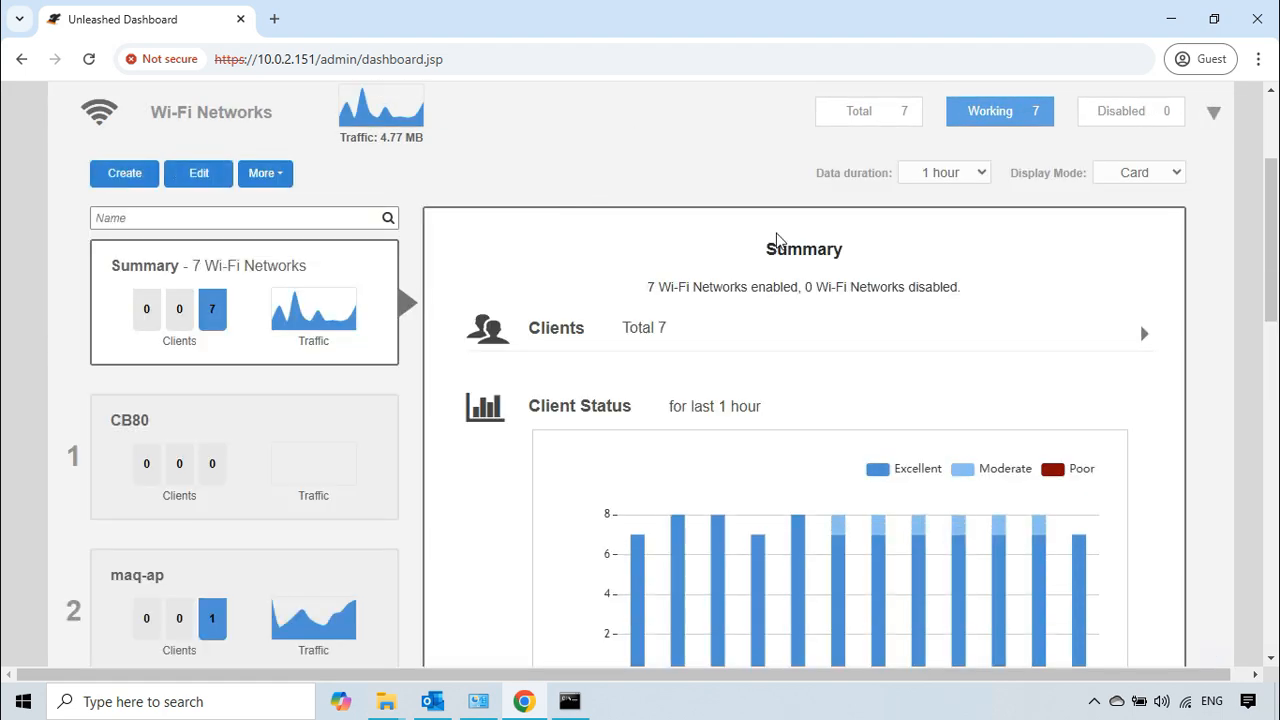
{"action": "left_click", "coordinate": [1168, 177]}
{"action": "left_click", "coordinate": [1135, 220]}
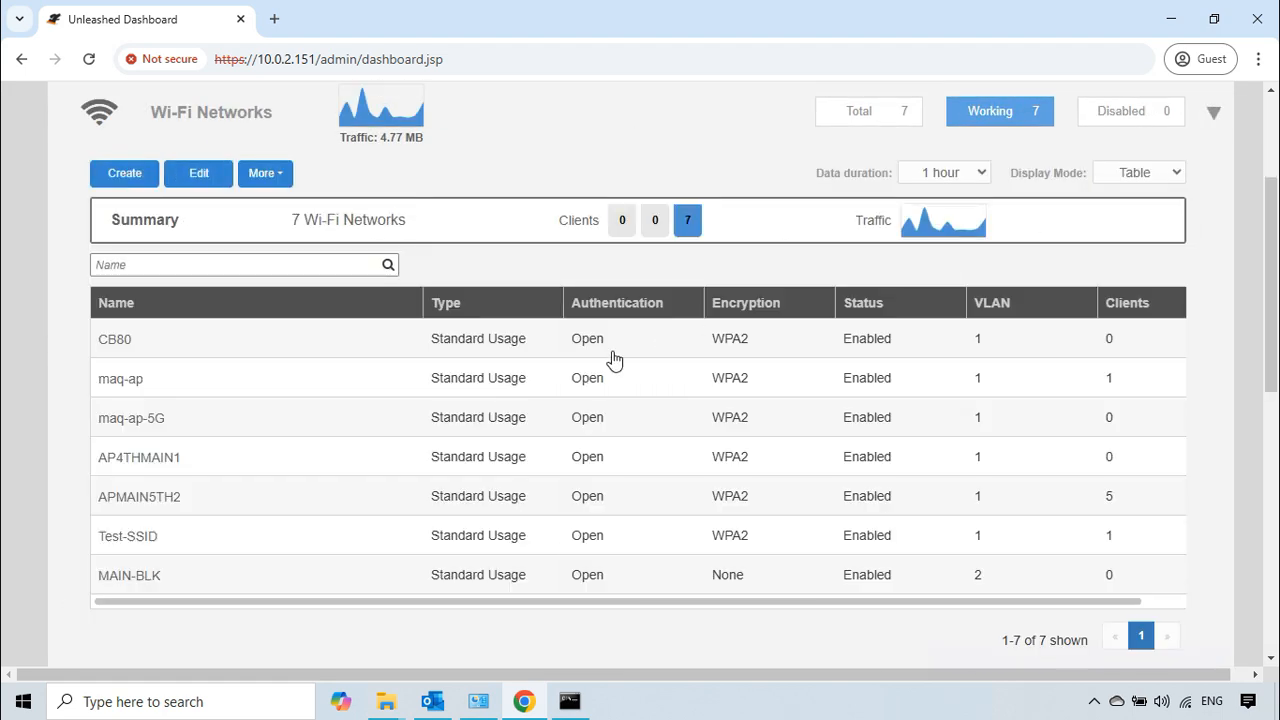
Step: Open the Test-SSID WLAN for editing and show the access control settings in its advanced options
{"action": "left_click", "coordinate": [231, 540]}
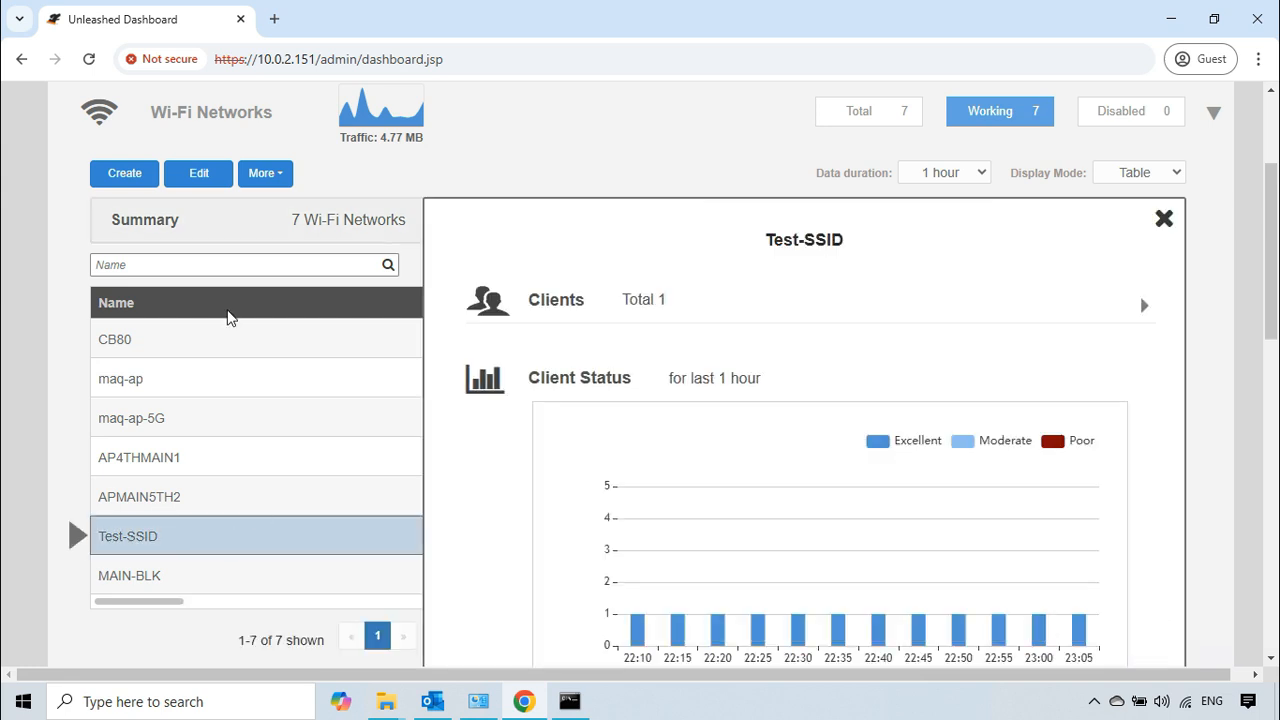
{"action": "left_click", "coordinate": [199, 177]}
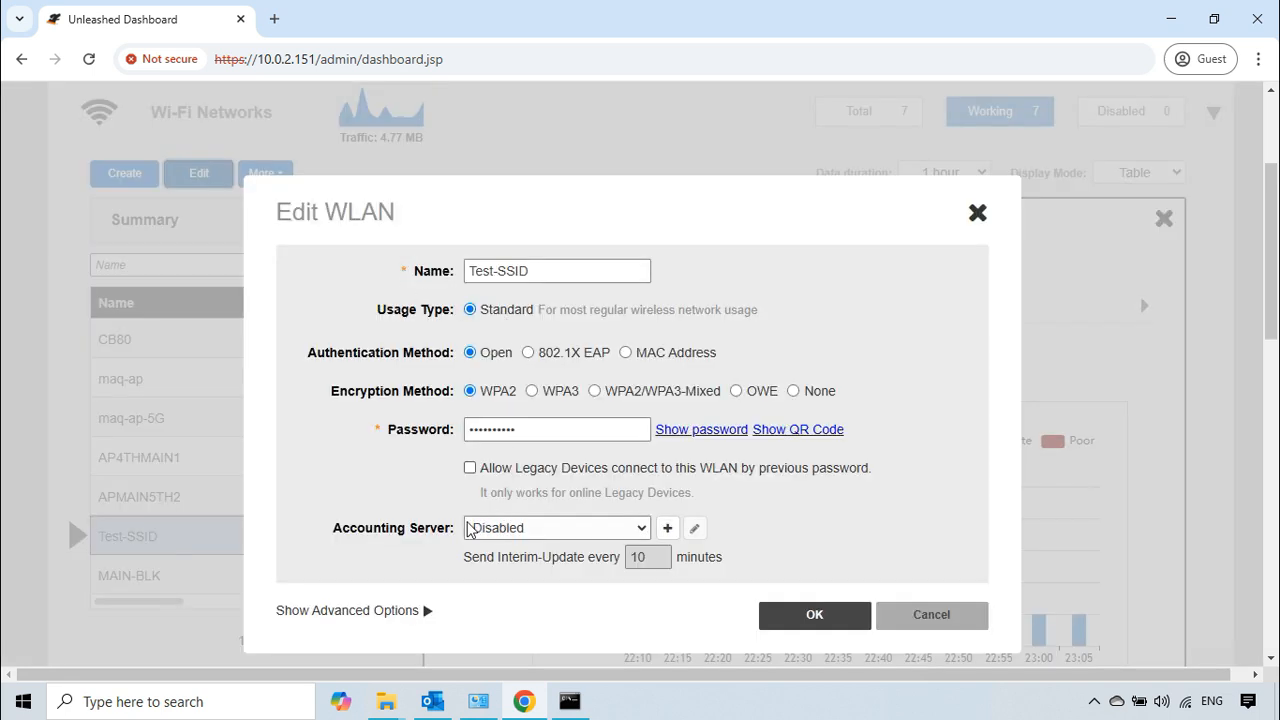
{"action": "left_click", "coordinate": [397, 611]}
{"action": "scroll", "coordinate": [430, 461], "scroll_direction": "down", "scroll_amount": 3}
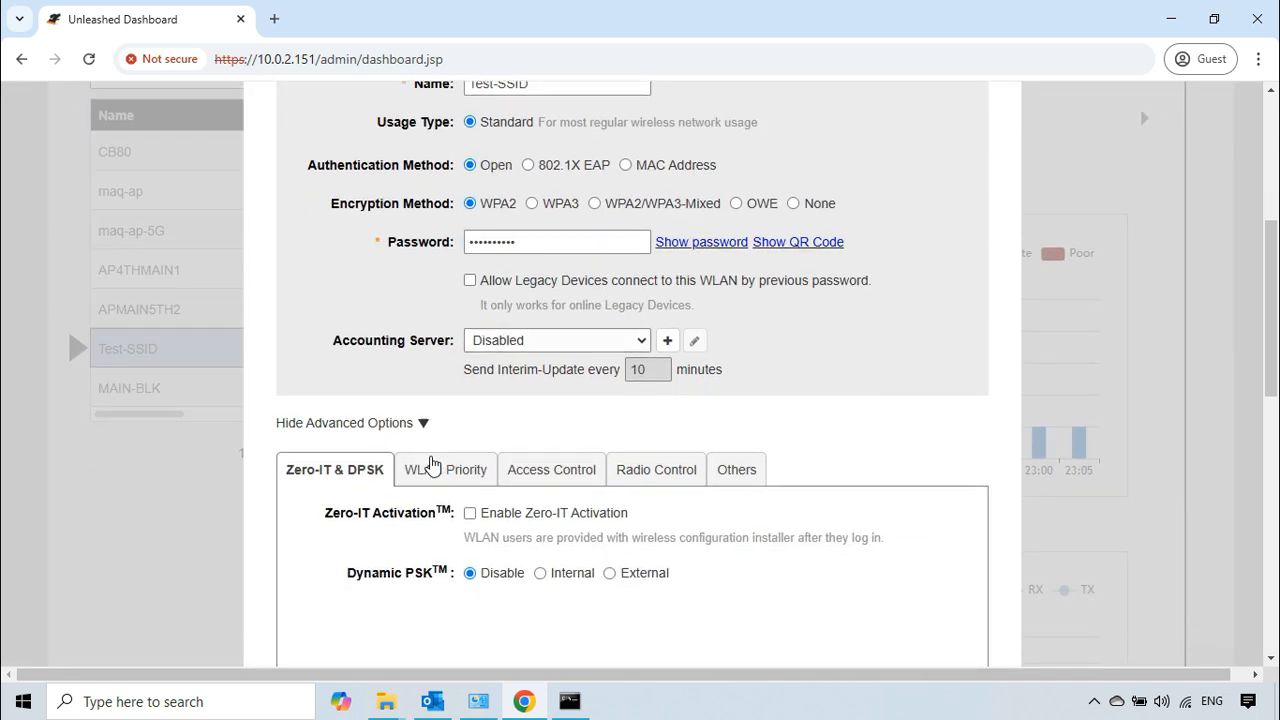
{"action": "scroll", "coordinate": [530, 380], "scroll_direction": "down", "scroll_amount": 1}
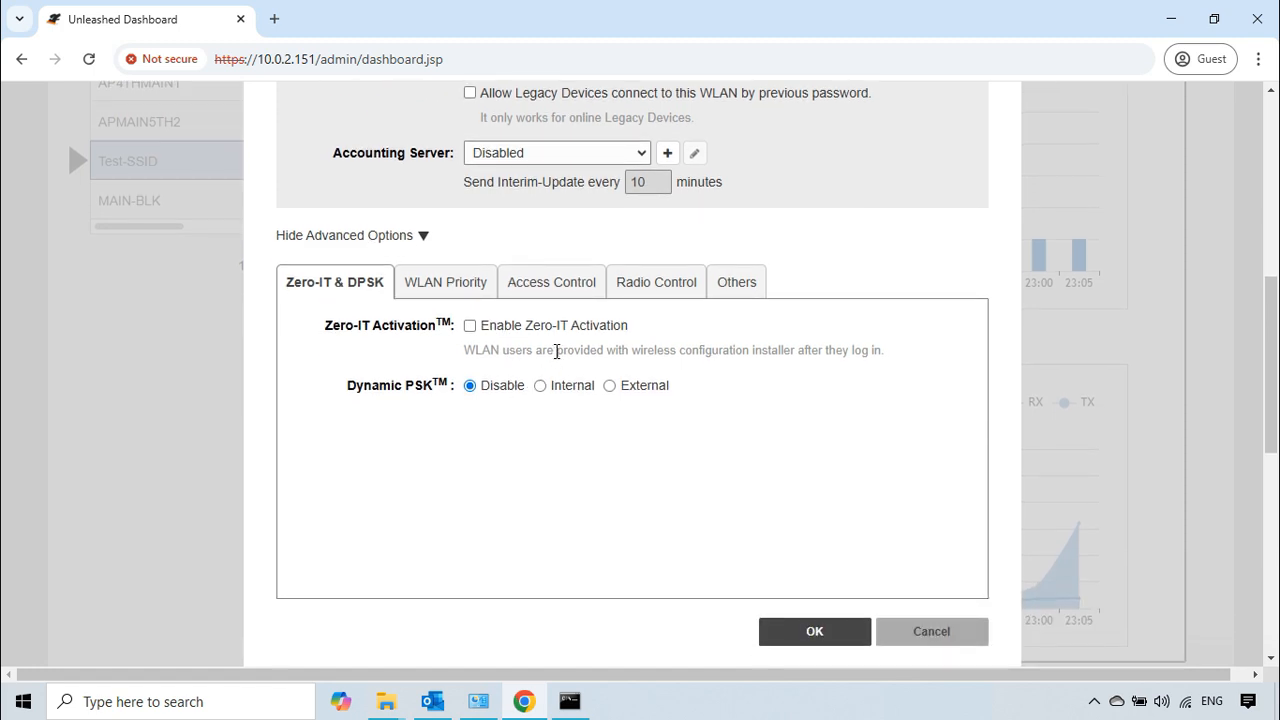
{"action": "left_click", "coordinate": [557, 285]}
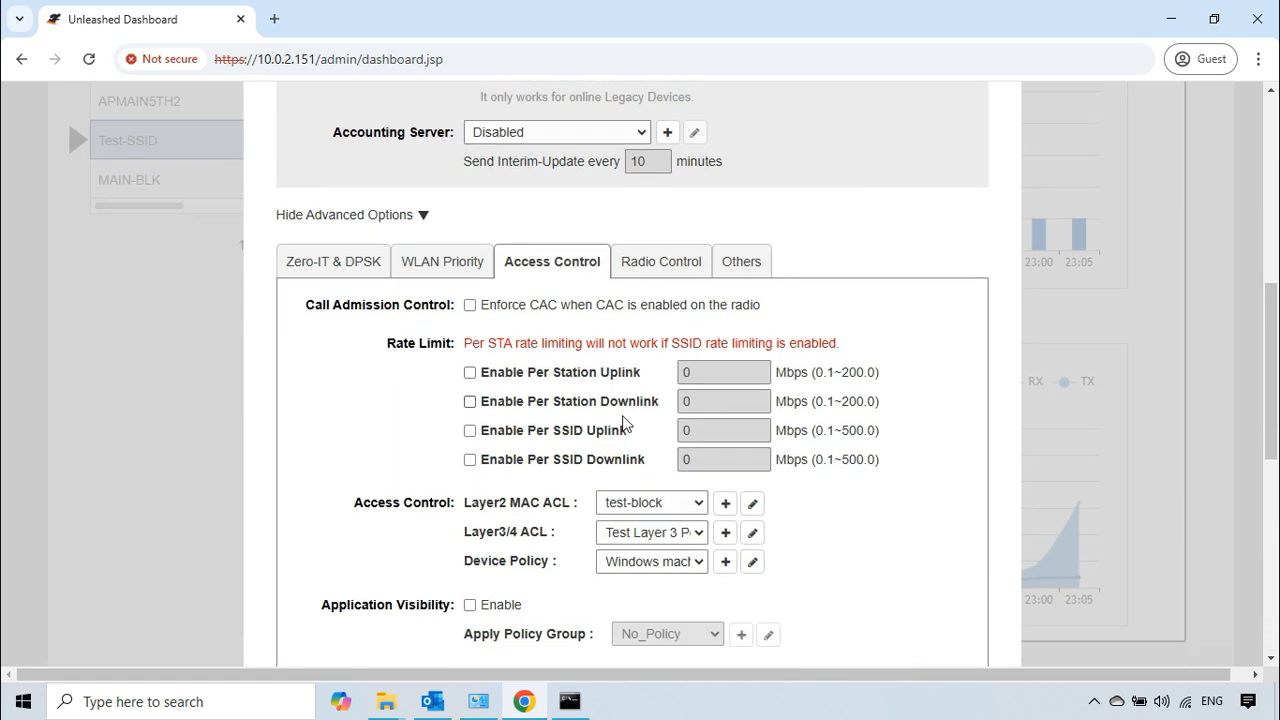
{"action": "scroll", "coordinate": [626, 424], "scroll_direction": "down", "scroll_amount": 1}
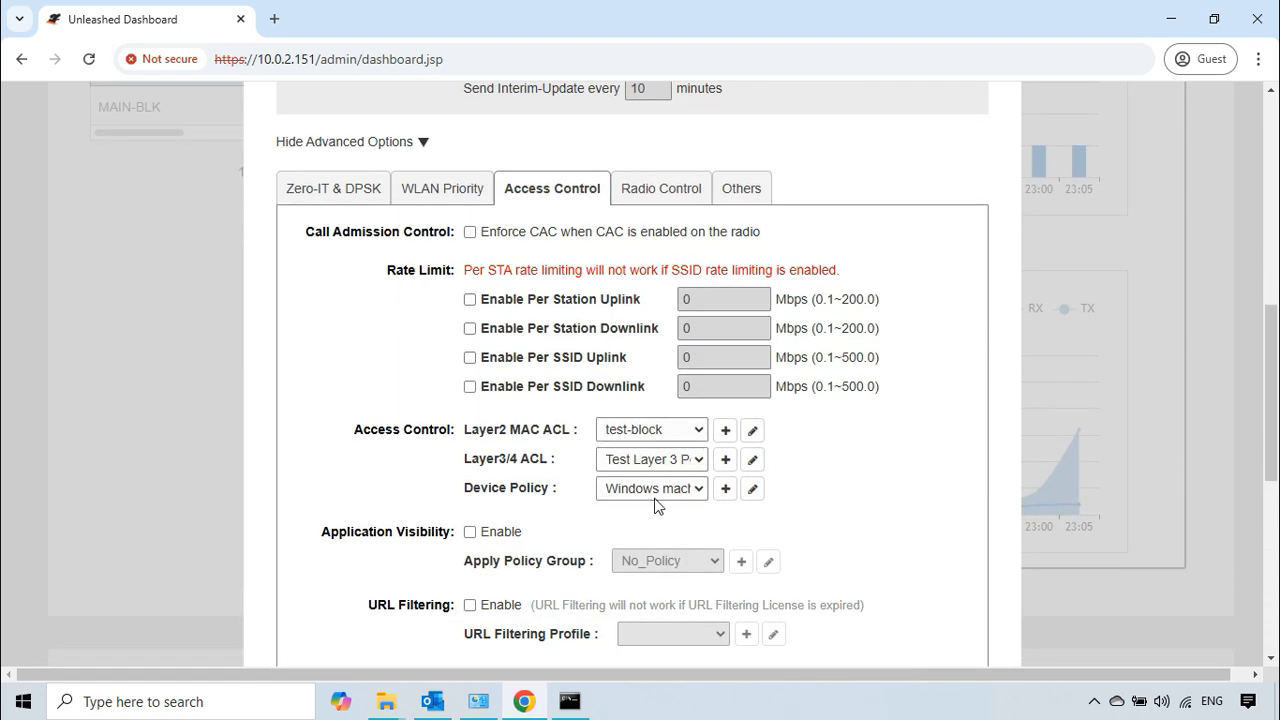
Step: Set Test-SSID's Layer2 MAC ACL, Layer3/4 ACL and Device Policy to No ACL and save the WLAN
{"action": "left_click", "coordinate": [700, 433]}
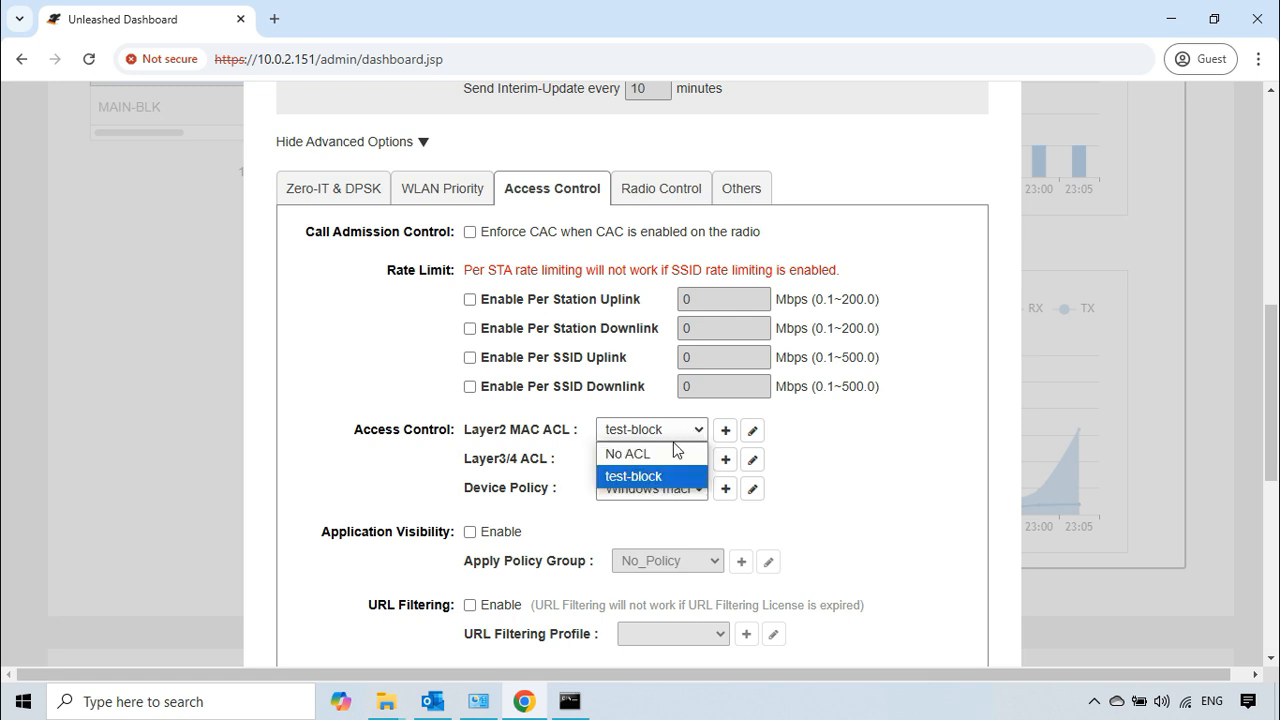
{"action": "left_click", "coordinate": [658, 453]}
{"action": "left_click", "coordinate": [698, 462]}
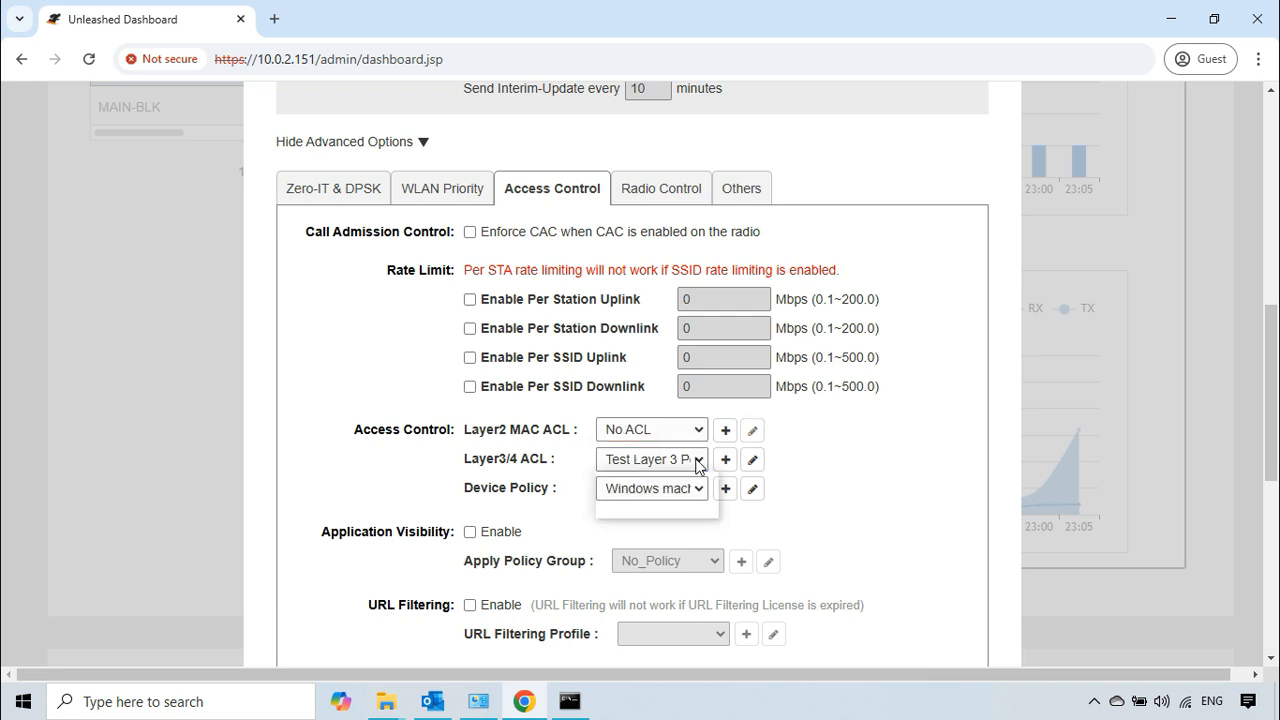
{"action": "left_click", "coordinate": [673, 485]}
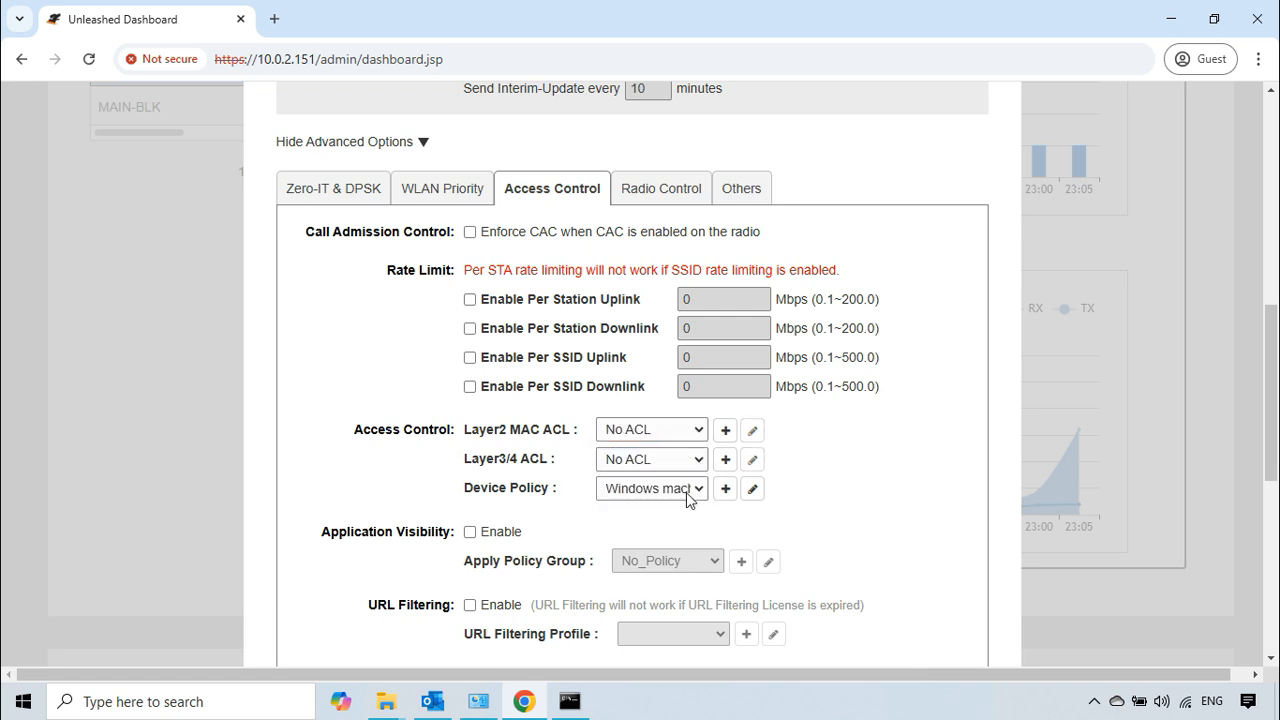
{"action": "left_click", "coordinate": [703, 490]}
{"action": "left_click", "coordinate": [699, 516]}
{"action": "scroll", "coordinate": [808, 490], "scroll_direction": "down", "scroll_amount": 3}
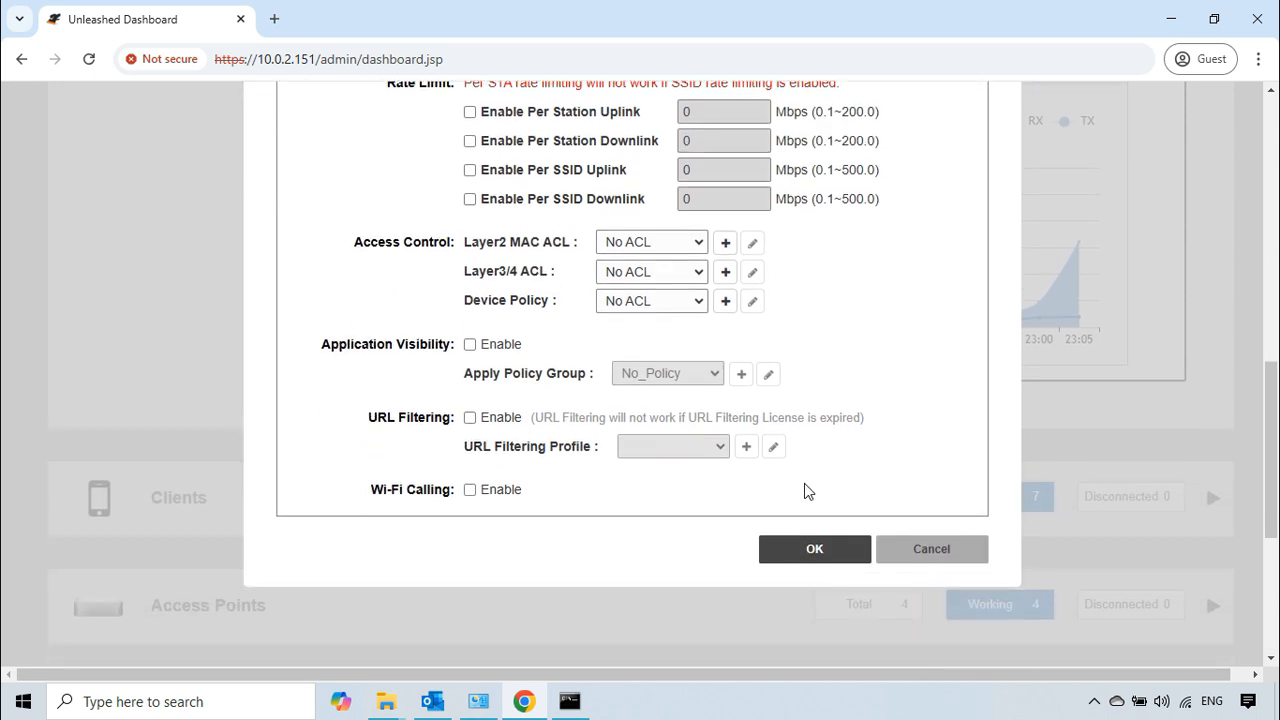
{"action": "left_click", "coordinate": [811, 550]}
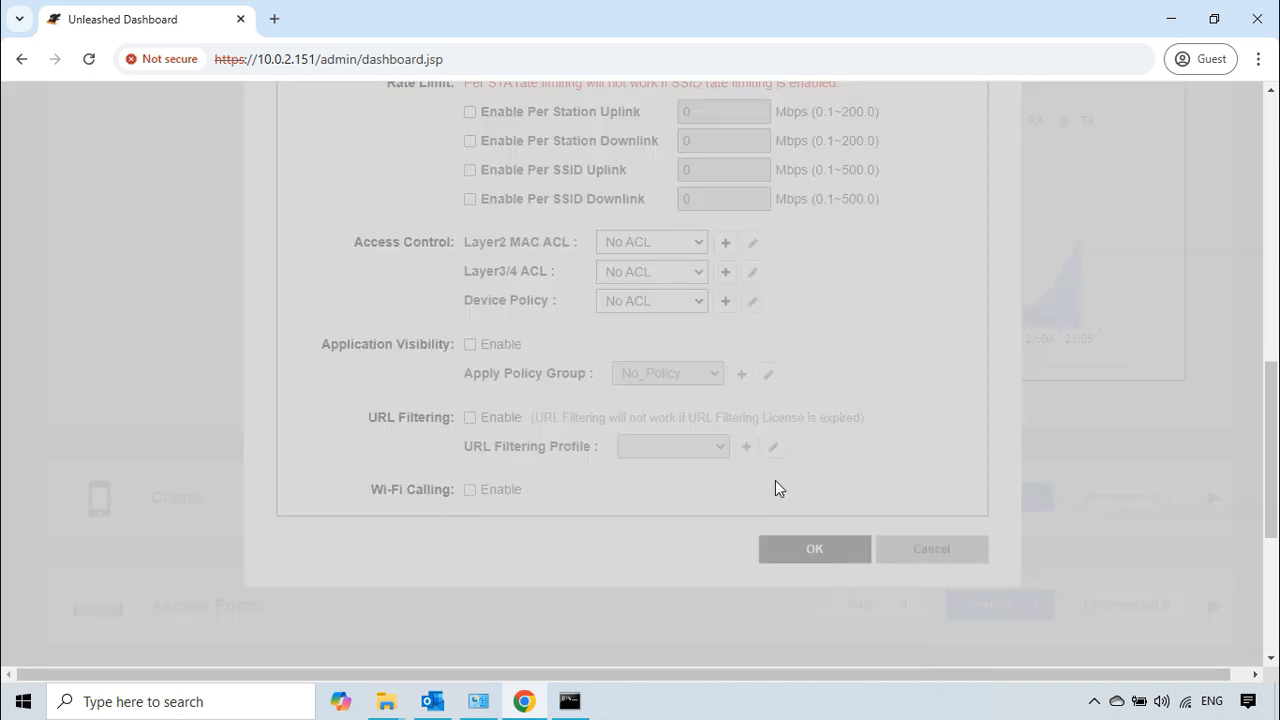
Step: Collapse the Wi-Fi Networks section and delete the test-block list from L2/MAC access control under Admin & Services
{"action": "scroll", "coordinate": [688, 425], "scroll_direction": "up", "scroll_amount": 5}
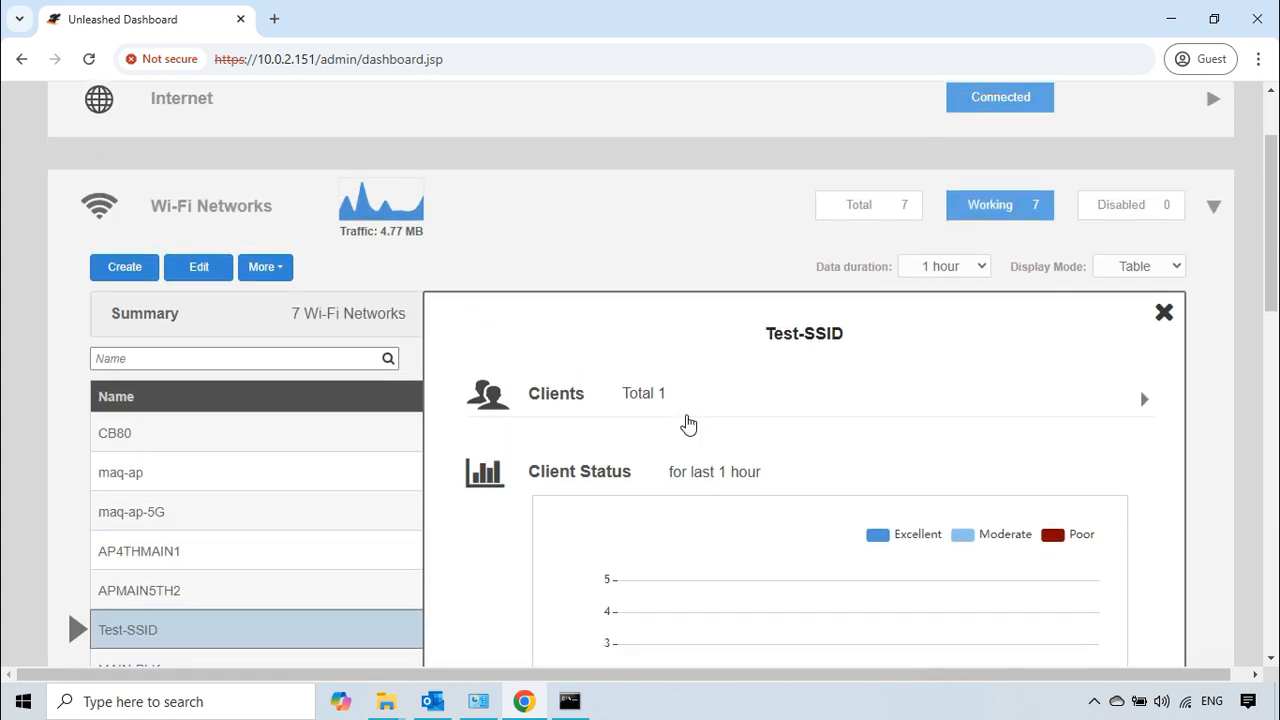
{"action": "left_click", "coordinate": [591, 209]}
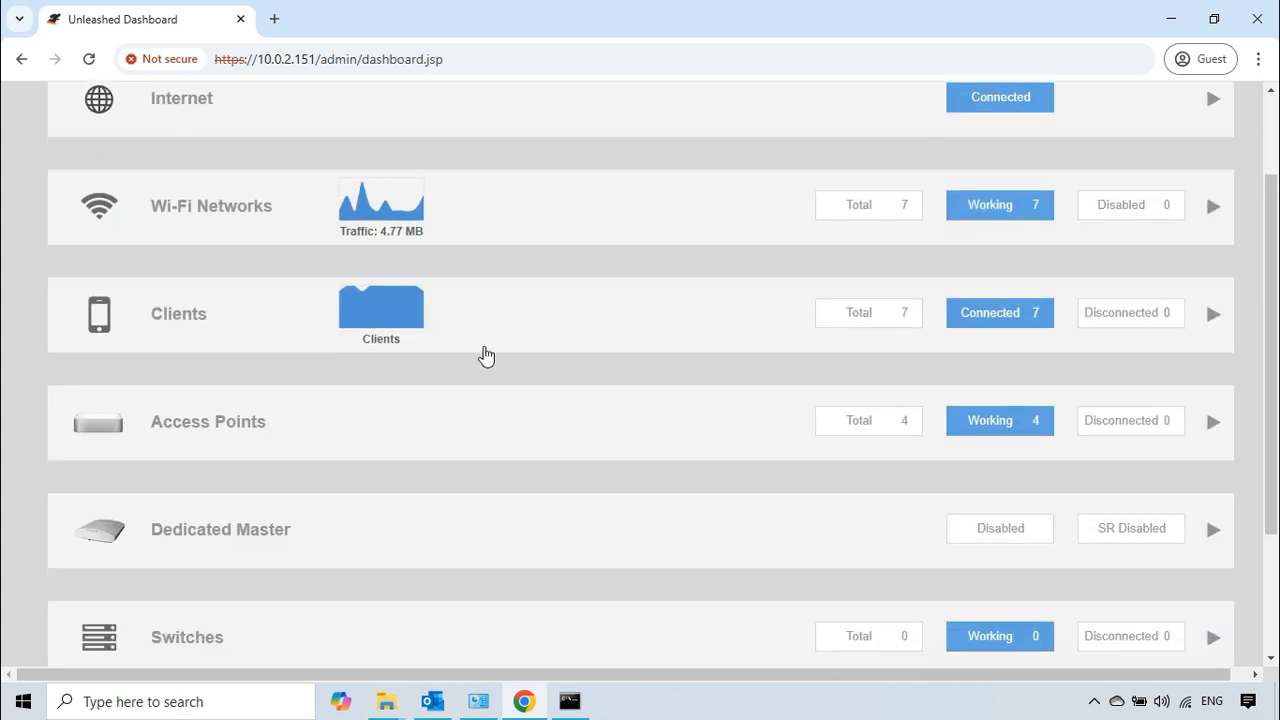
{"action": "scroll", "coordinate": [486, 357], "scroll_direction": "down", "scroll_amount": 2}
{"action": "left_click", "coordinate": [424, 567]}
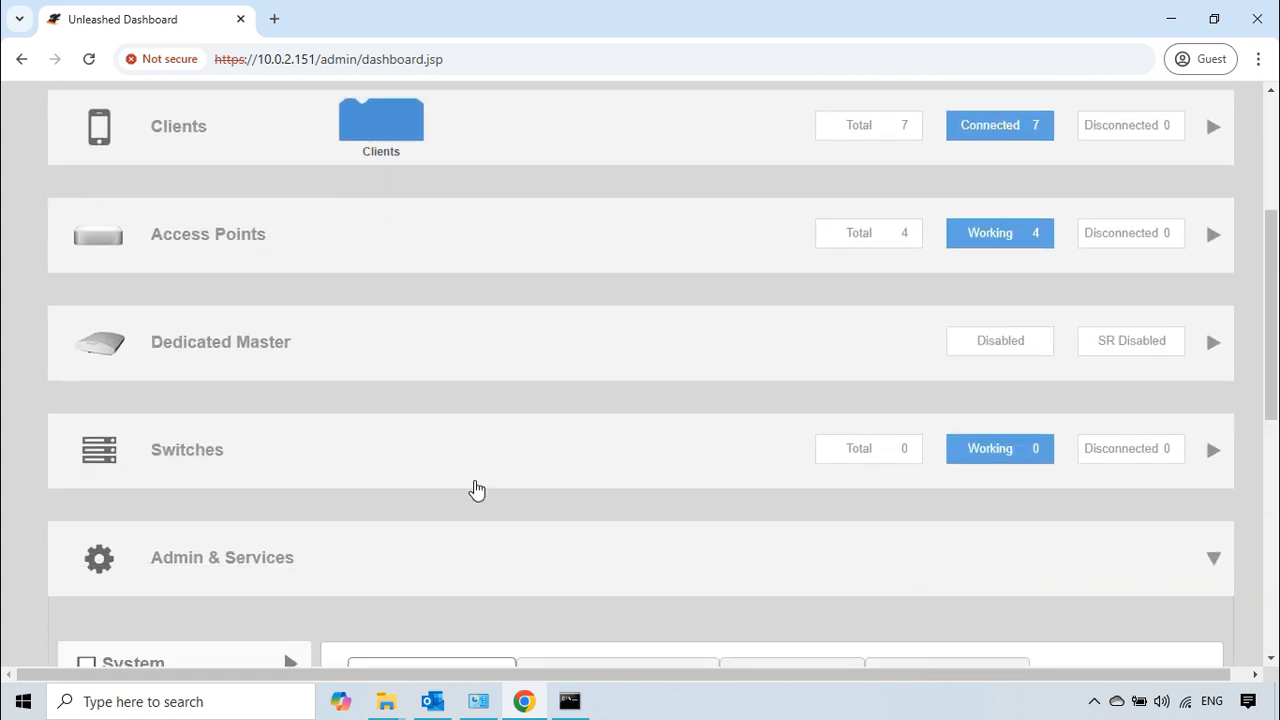
{"action": "scroll", "coordinate": [283, 367], "scroll_direction": "down", "scroll_amount": 4}
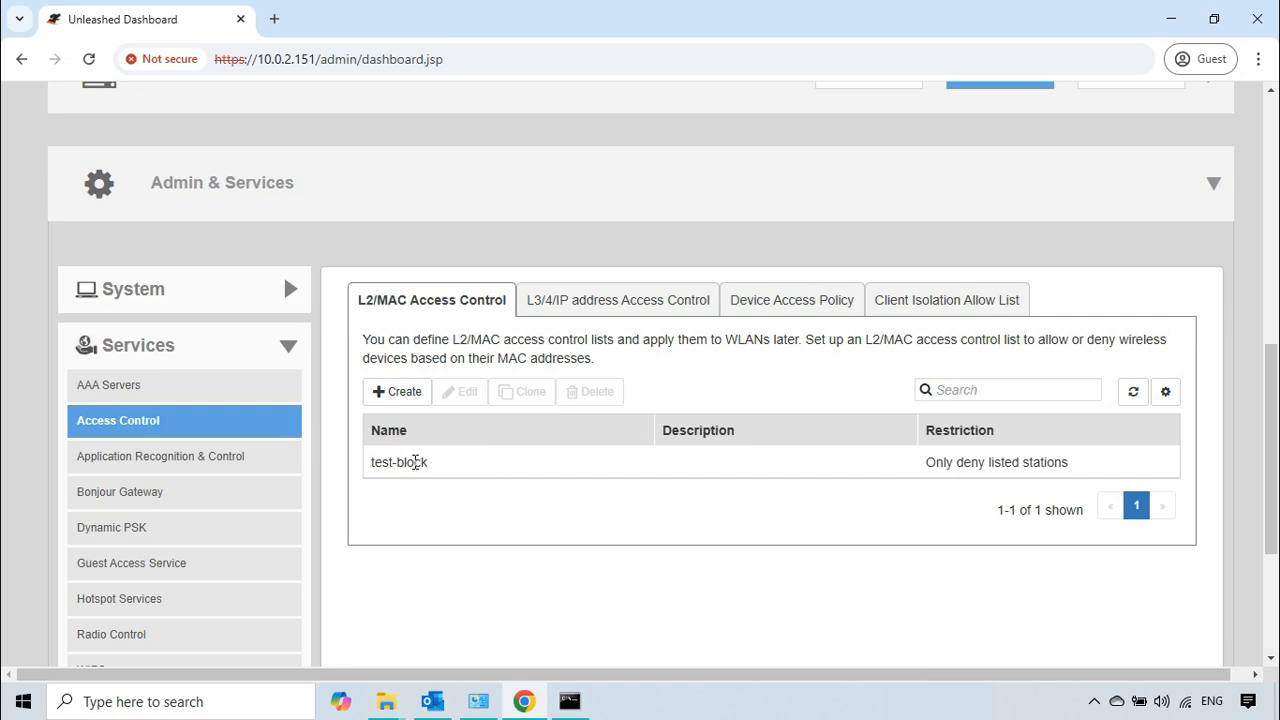
{"action": "left_click", "coordinate": [418, 466]}
{"action": "left_click", "coordinate": [609, 401]}
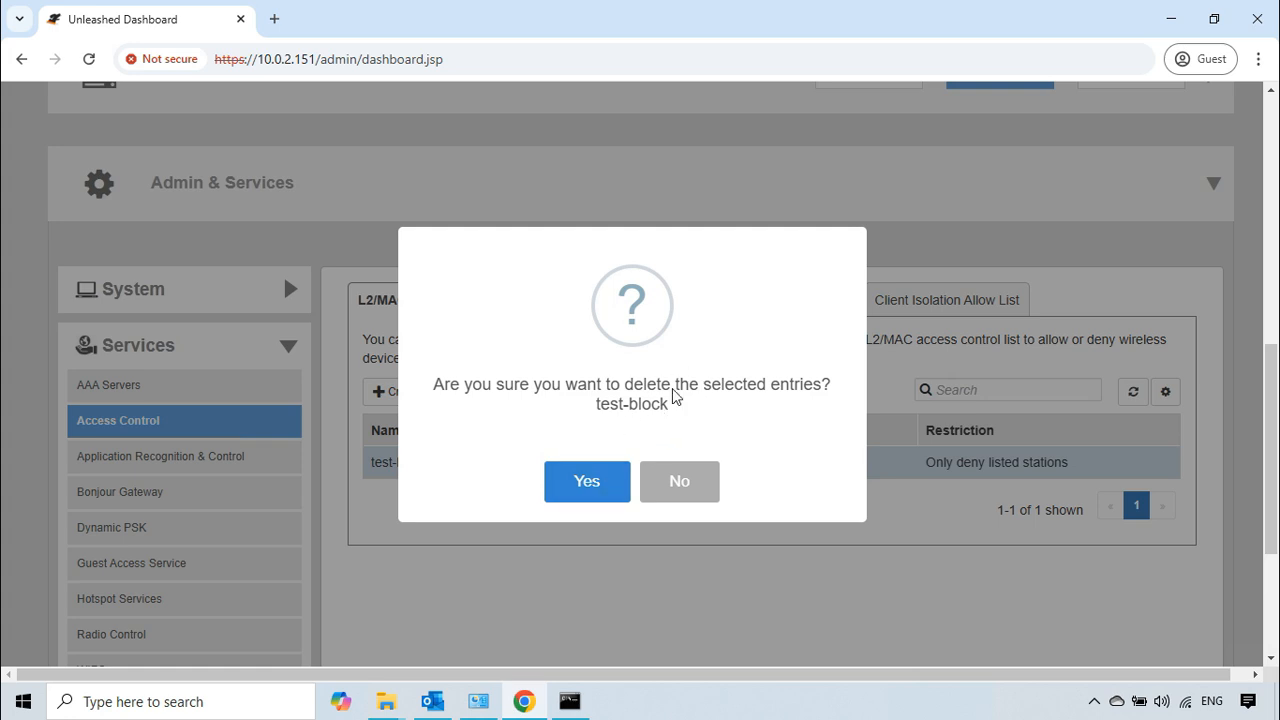
{"action": "left_click", "coordinate": [589, 485]}
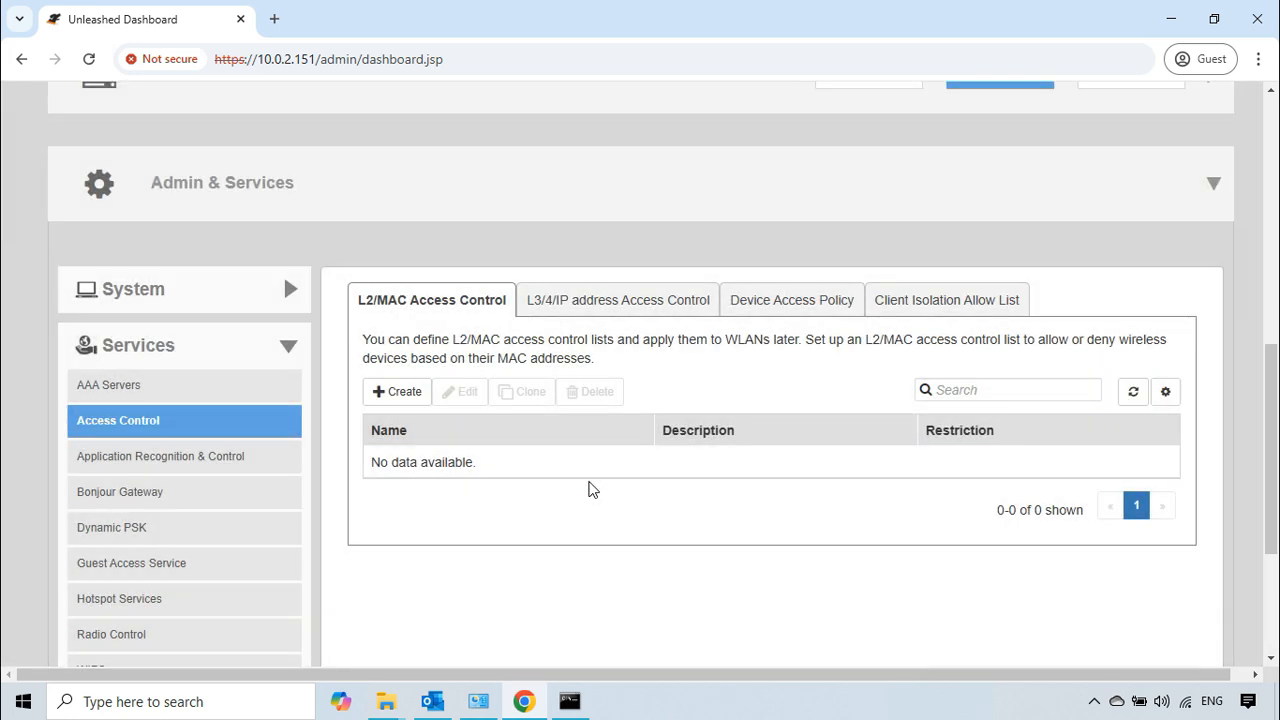
Step: Delete Test Layer 3 Policy from the L3/4/IP address access control lists
{"action": "left_click", "coordinate": [628, 300]}
{"action": "left_click", "coordinate": [503, 460]}
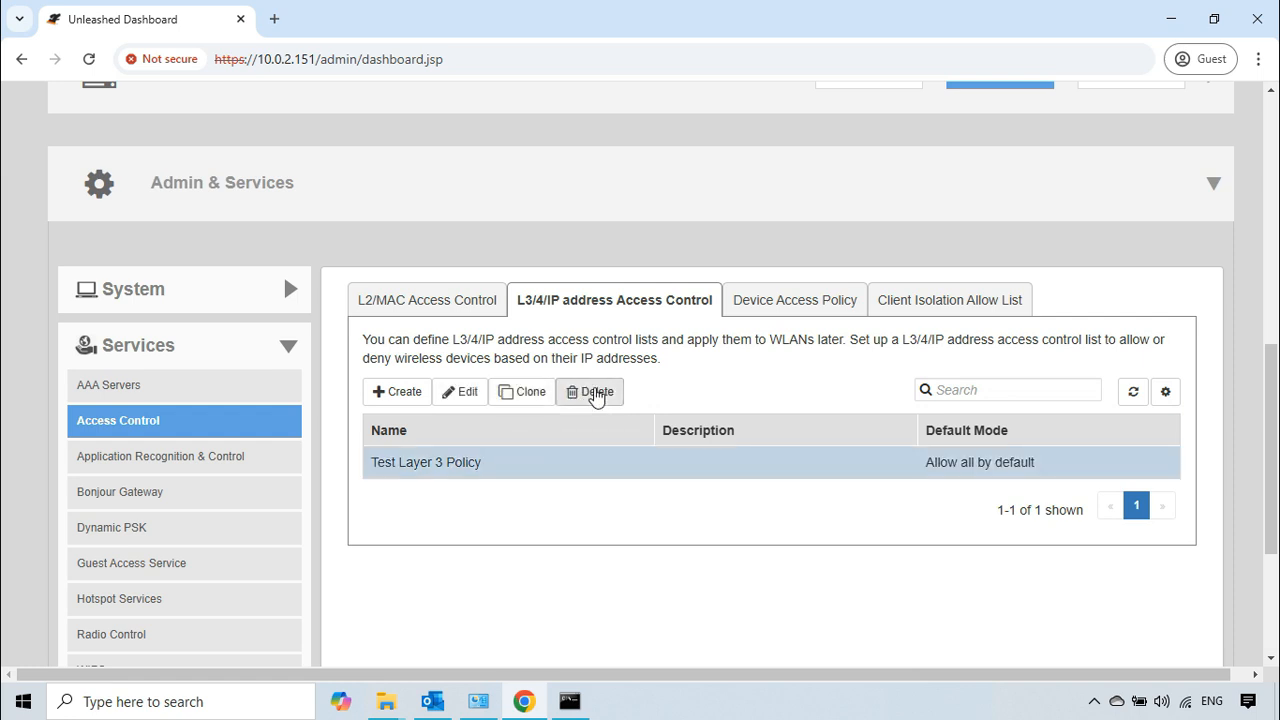
{"action": "left_click", "coordinate": [595, 393]}
{"action": "left_click", "coordinate": [585, 486]}
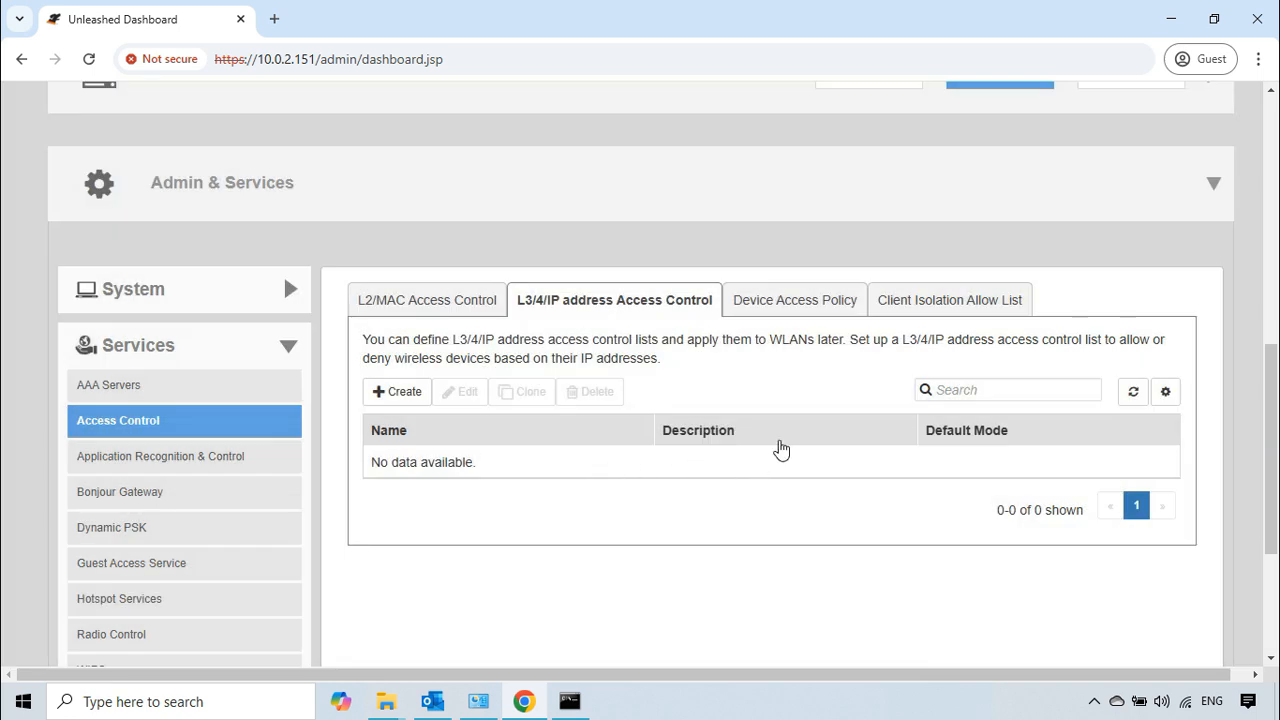
Step: Delete the Windows machines device access policy and collapse the Admin & Services section
{"action": "left_click", "coordinate": [794, 299]}
{"action": "left_click", "coordinate": [584, 453]}
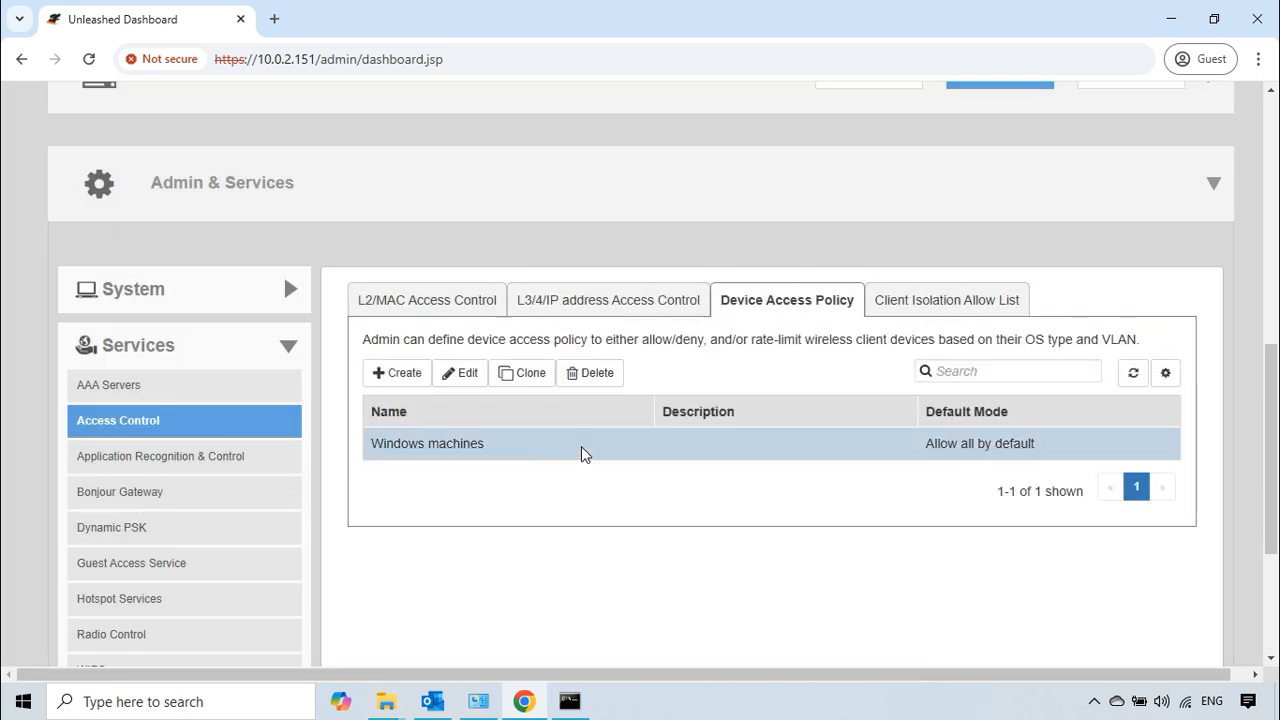
{"action": "left_click", "coordinate": [594, 373]}
{"action": "left_click", "coordinate": [586, 486]}
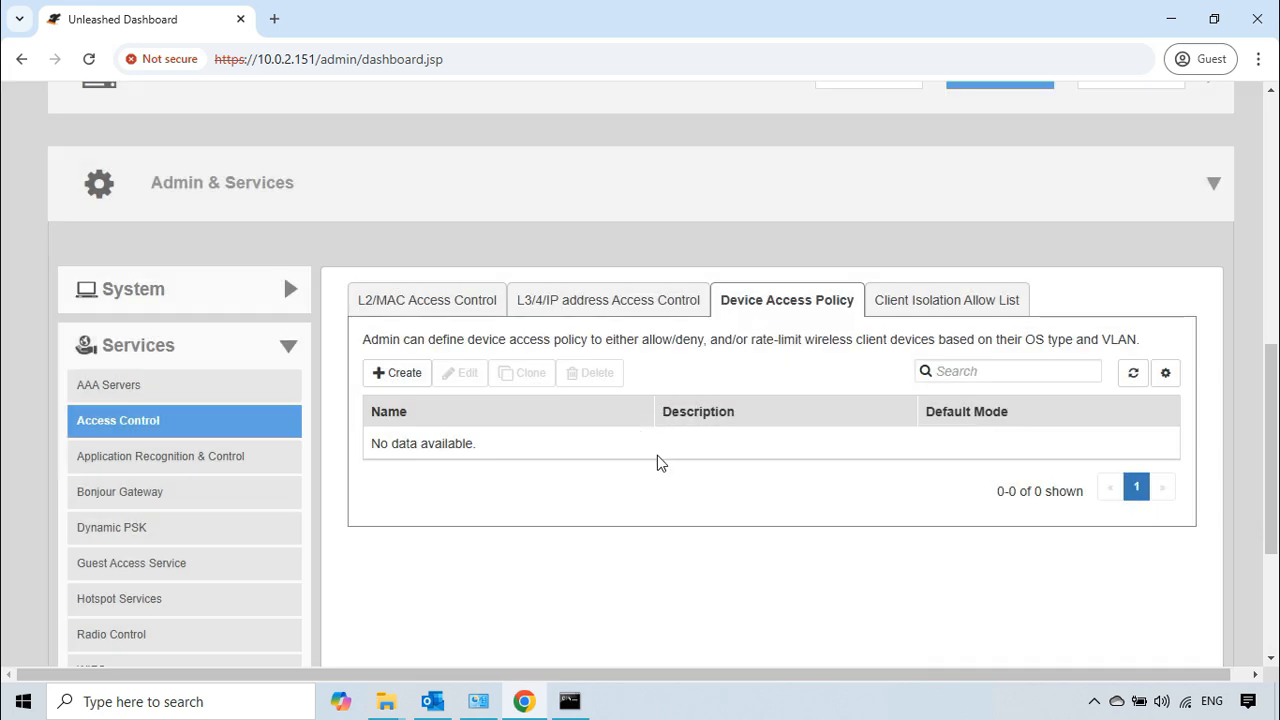
{"action": "left_click", "coordinate": [648, 184]}
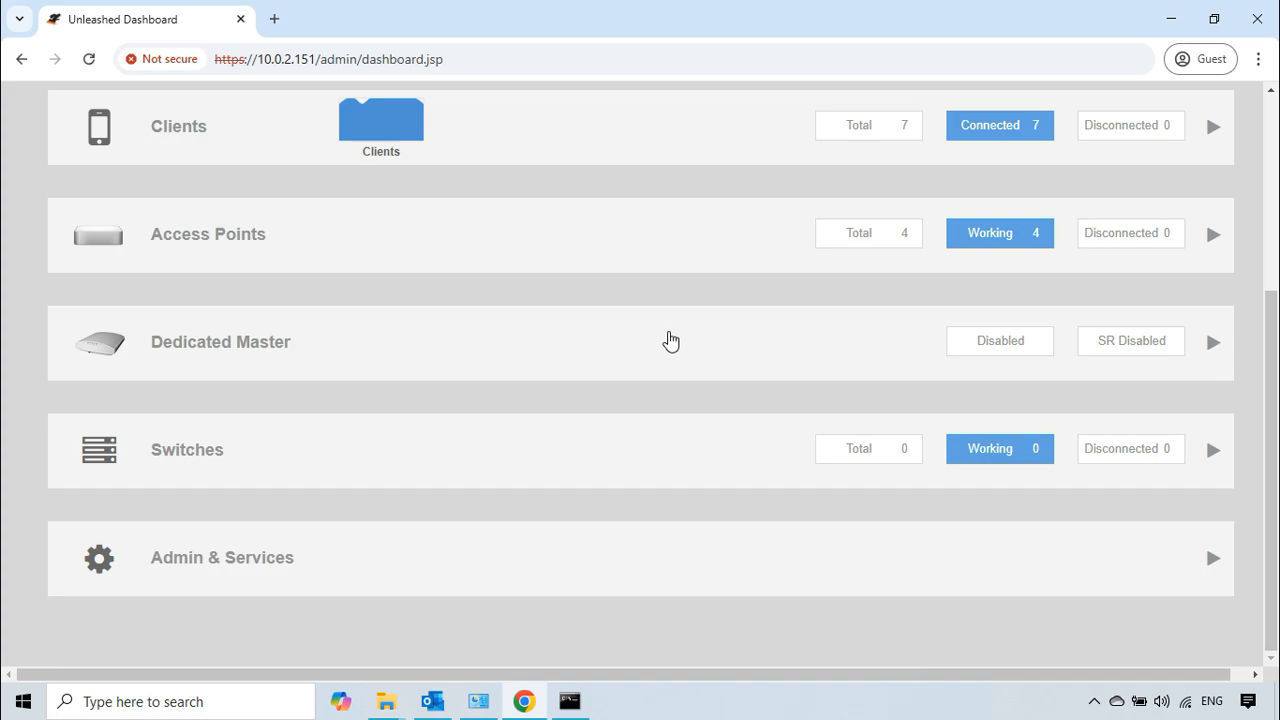
{"action": "scroll", "coordinate": [817, 511], "scroll_direction": "up", "scroll_amount": 3}
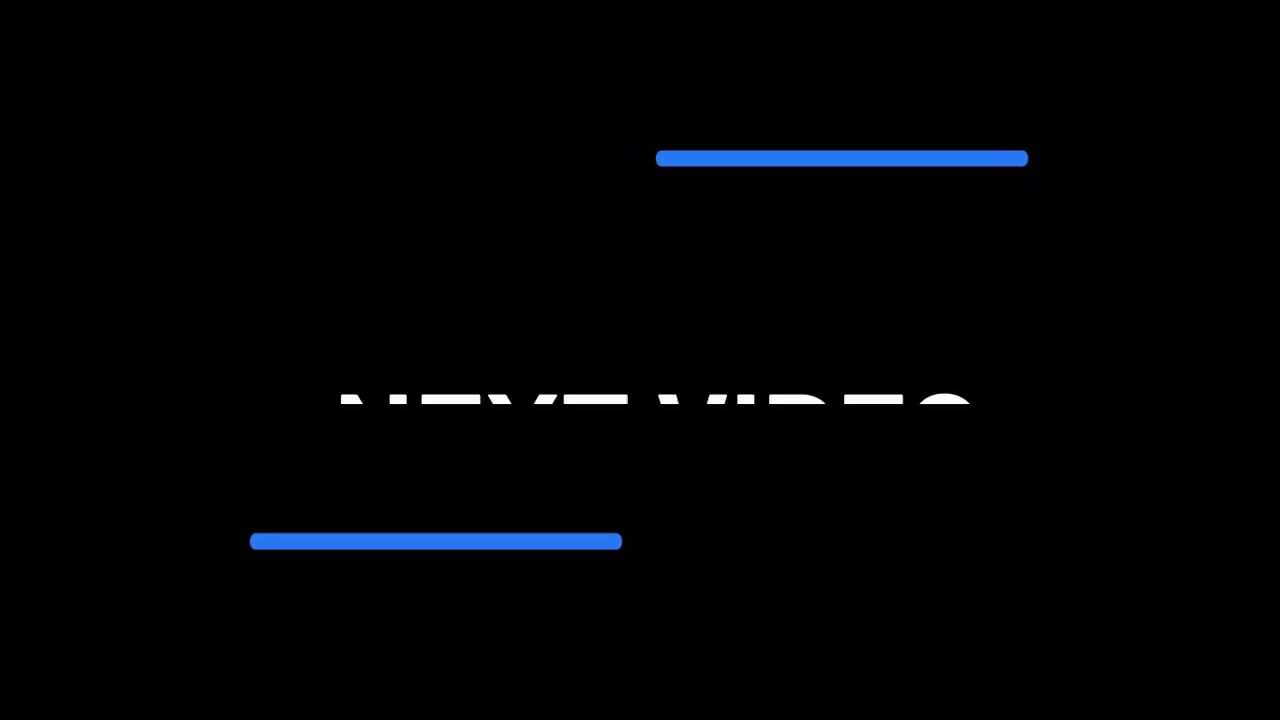